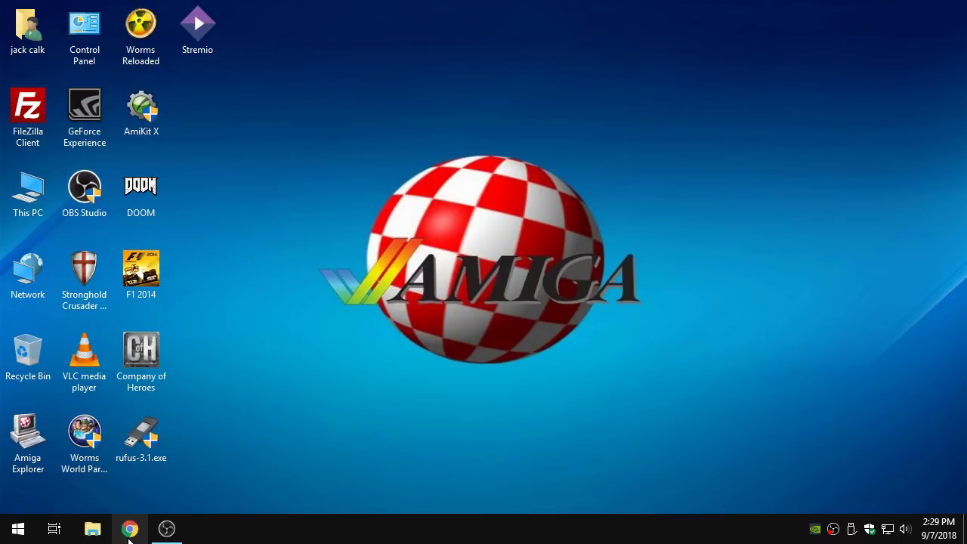
# Open Chrome and search Google for "winuae".
pyautogui.click(130, 529)
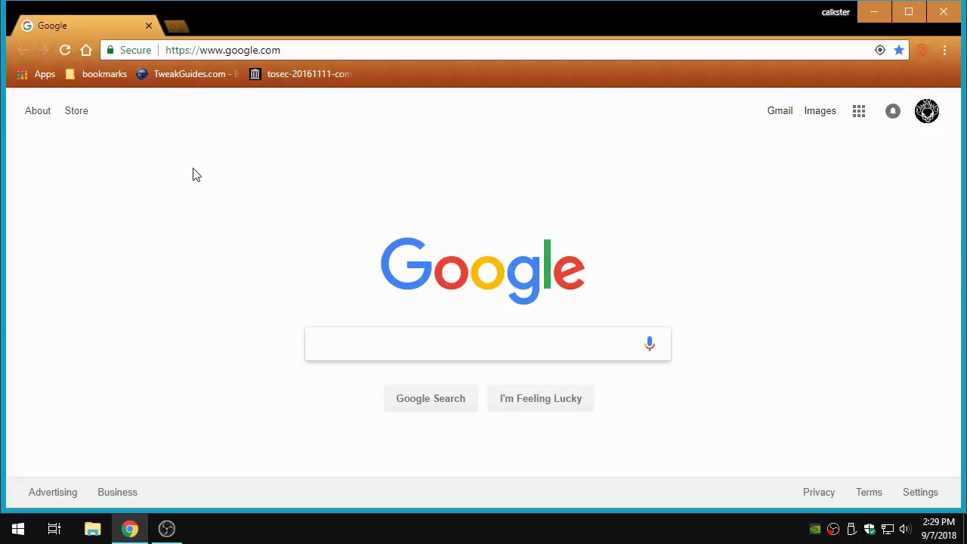
pyautogui.click(317, 52)
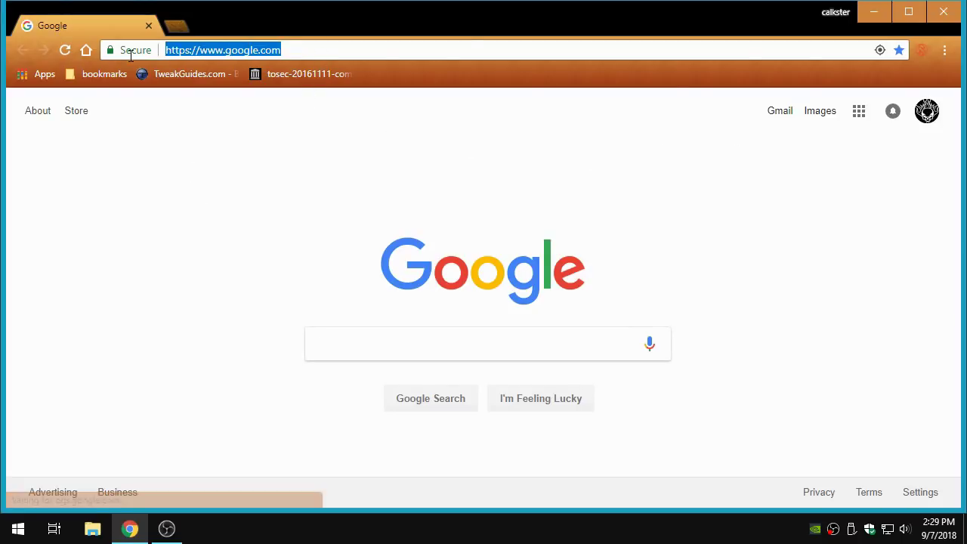
pyautogui.click(371, 350)
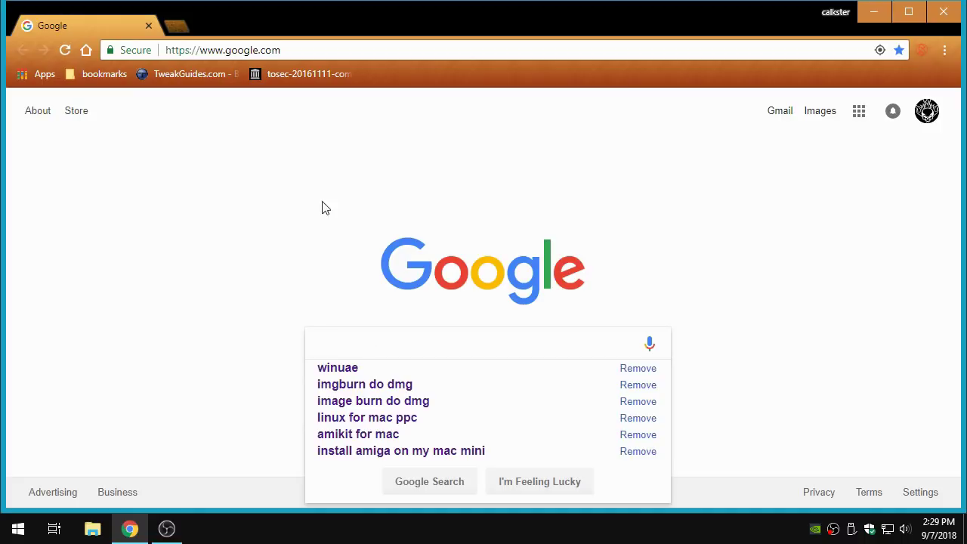
pyautogui.write('winuae')
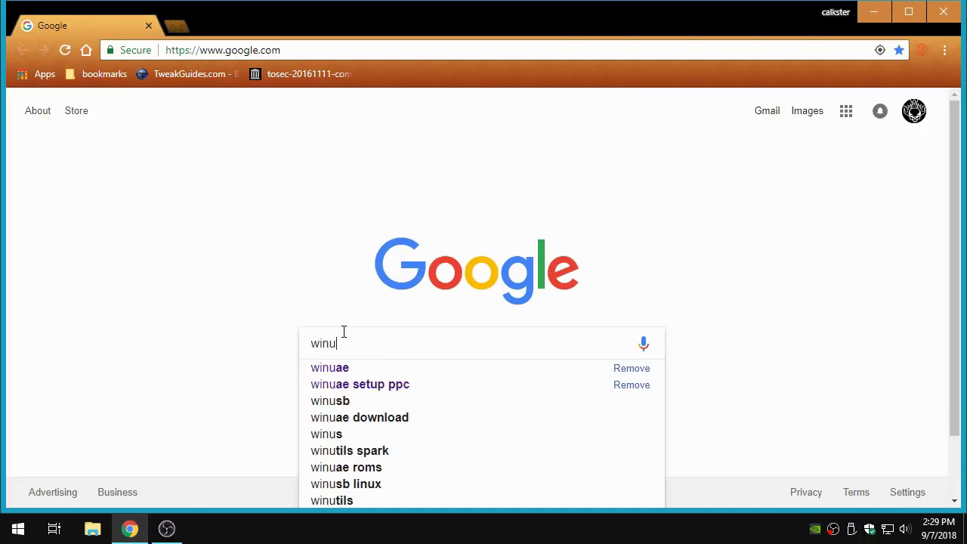
pyautogui.press('Return')
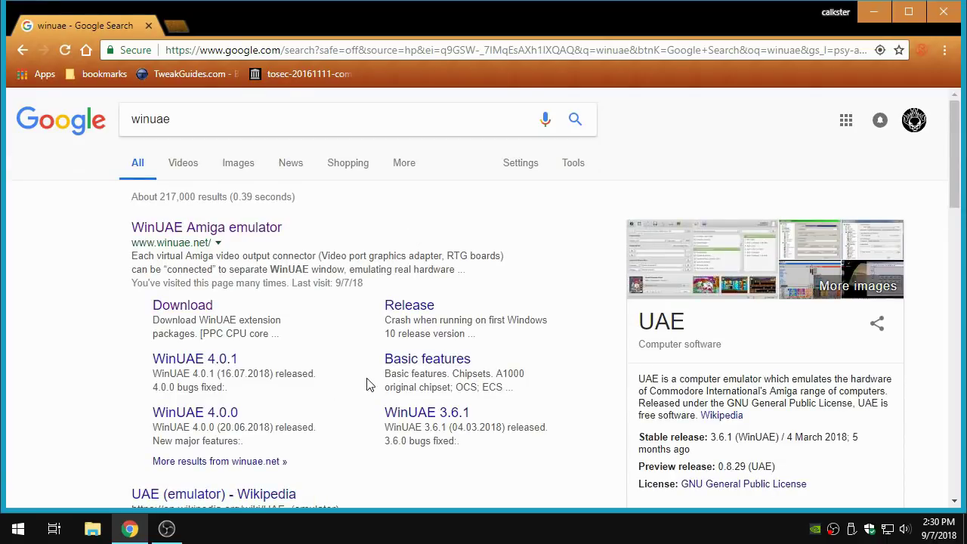
pyautogui.scroll(-6, 367, 384)
pyautogui.scroll(6, 356, 427)
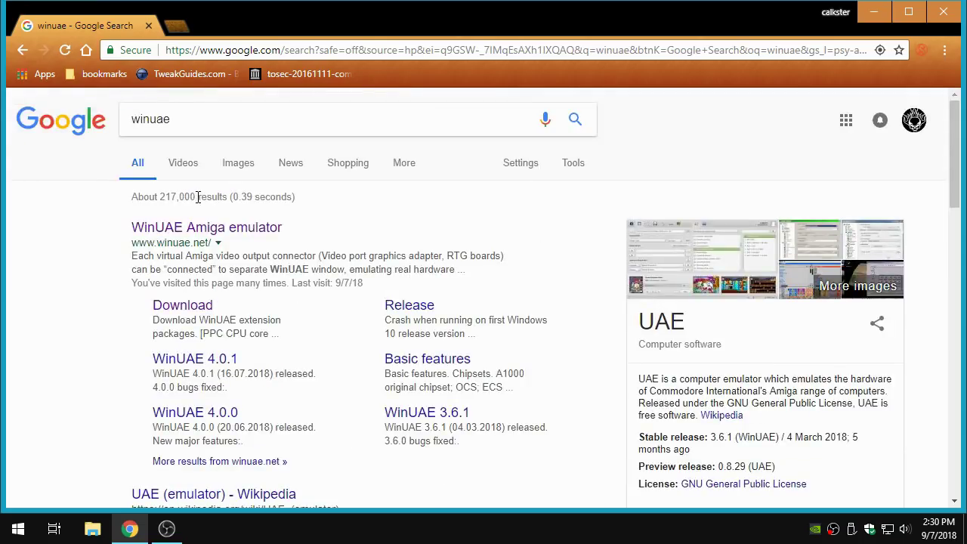
pyautogui.click(255, 236)
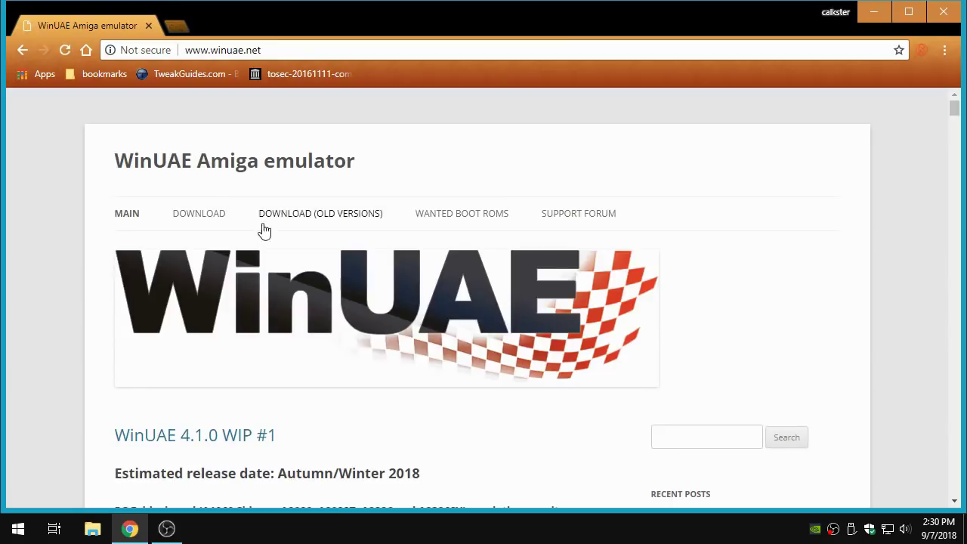
# Check the site's web address and skim the WinUAE home page.
pyautogui.moveTo(268, 51); pyautogui.dragTo(183, 51)
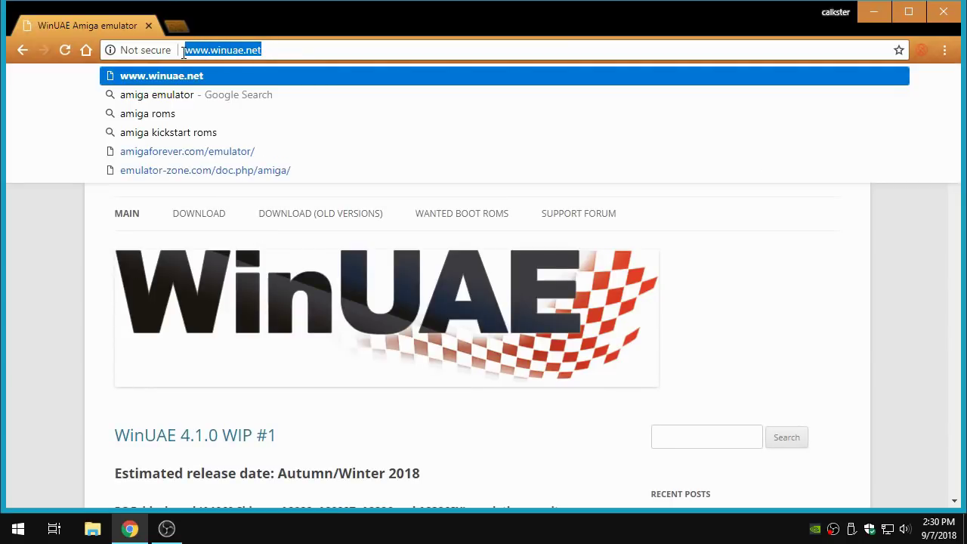
pyautogui.click(284, 50)
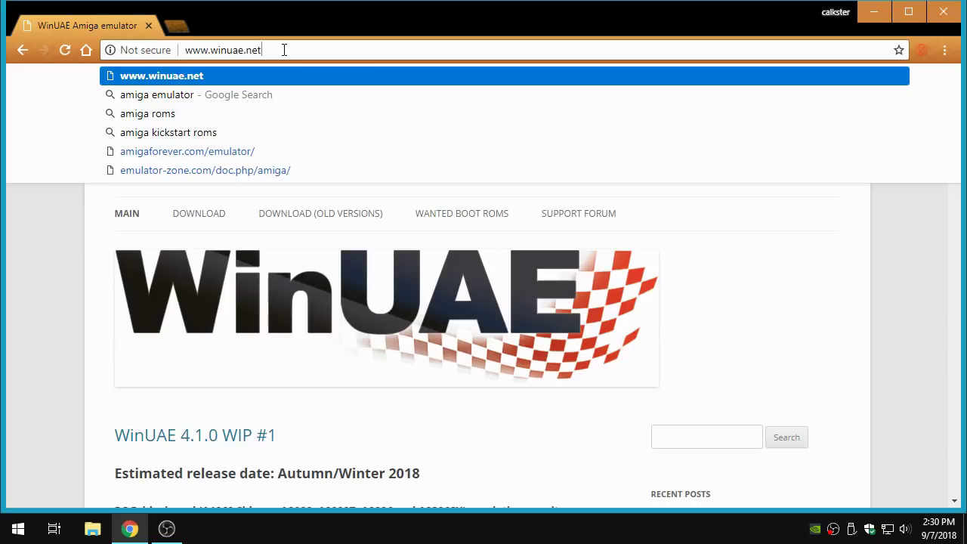
pyautogui.click(351, 398)
pyautogui.scroll(-15, 388, 412)
pyautogui.scroll(15, 405, 401)
pyautogui.scroll(-15, 406, 402)
pyautogui.scroll(15, 406, 401)
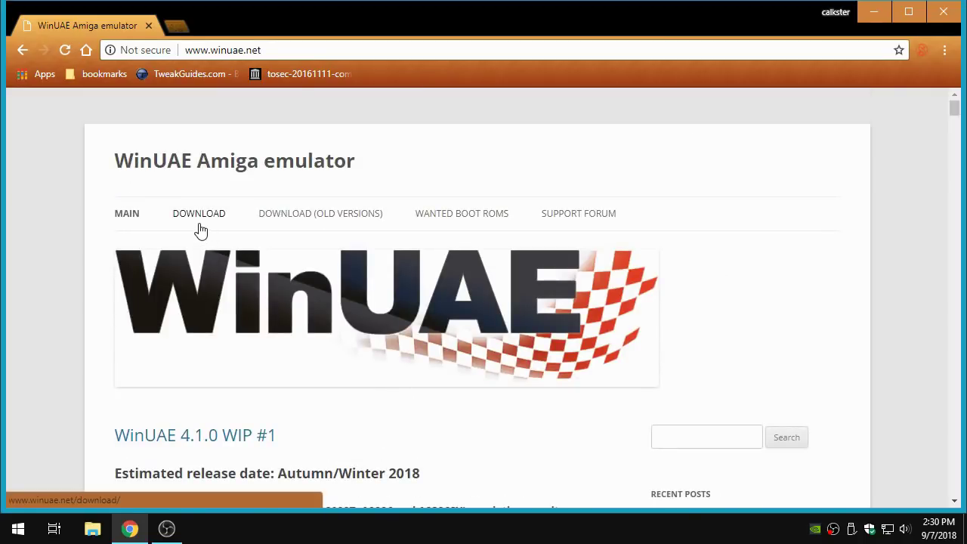
# Open the WinUAE download page and review the installers, extension packages and miscellaneous utilities on offer.
pyautogui.click(206, 224)
pyautogui.scroll(-3, 397, 458)
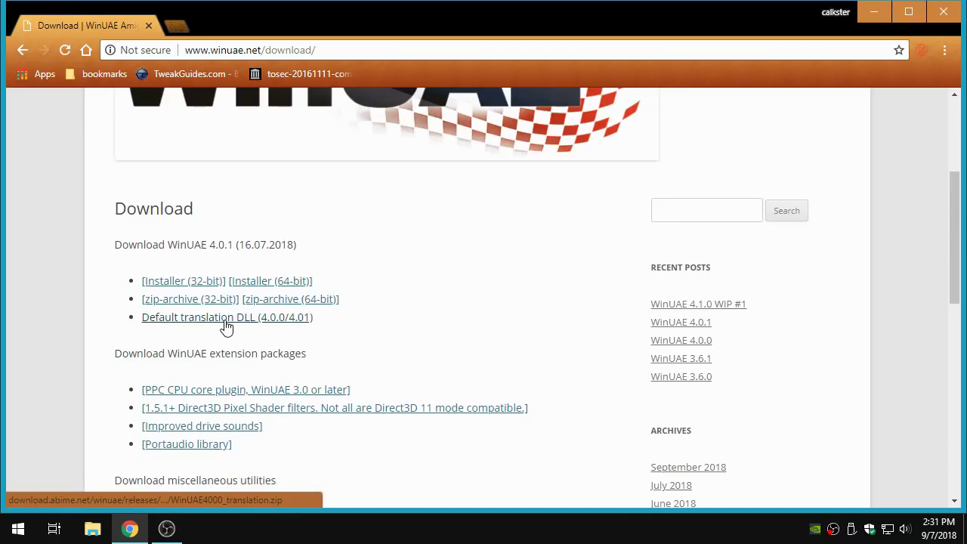
pyautogui.scroll(-3, 226, 325)
pyautogui.scroll(1, 234, 314)
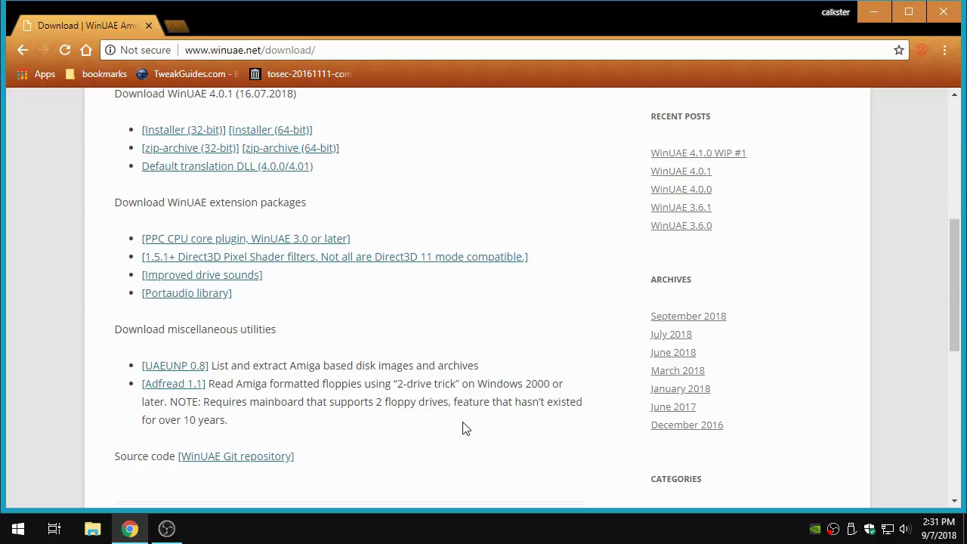
pyautogui.scroll(1, 463, 428)
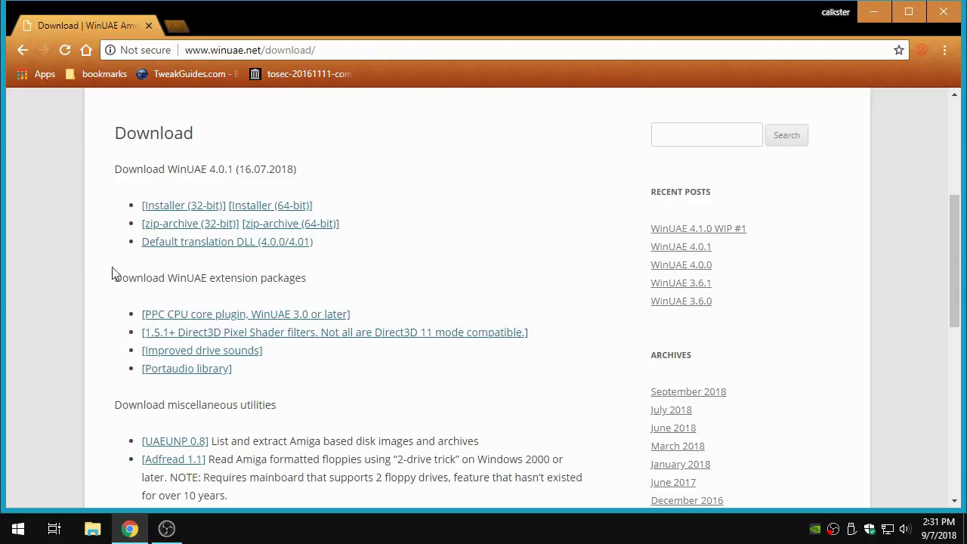
pyautogui.scroll(1, 96, 336)
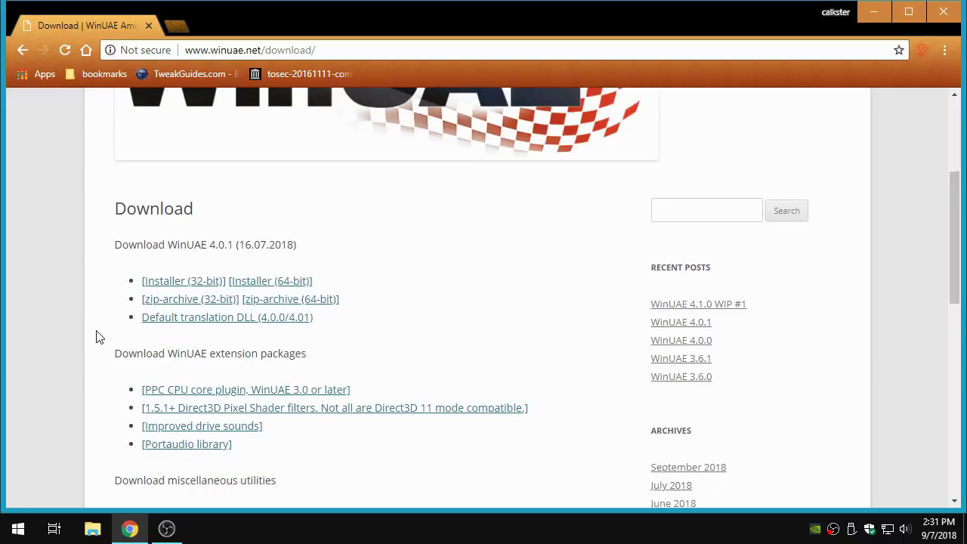
pyautogui.scroll(-1, 96, 336)
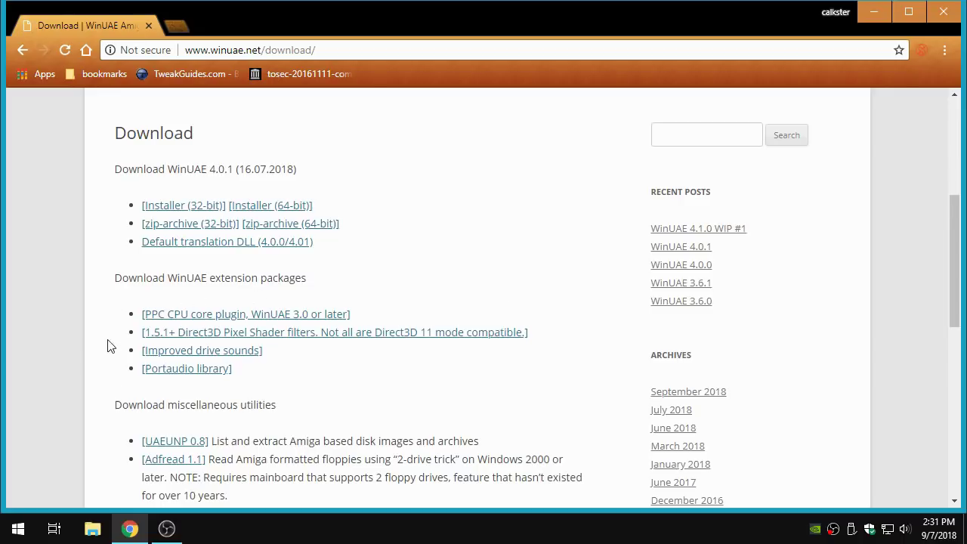
pyautogui.scroll(2, 374, 421)
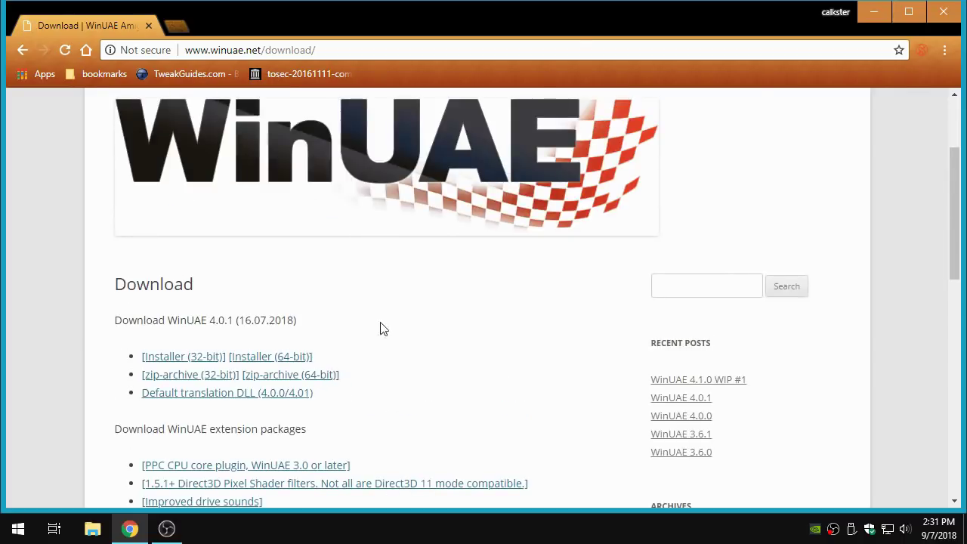
pyautogui.scroll(-1, 466, 330)
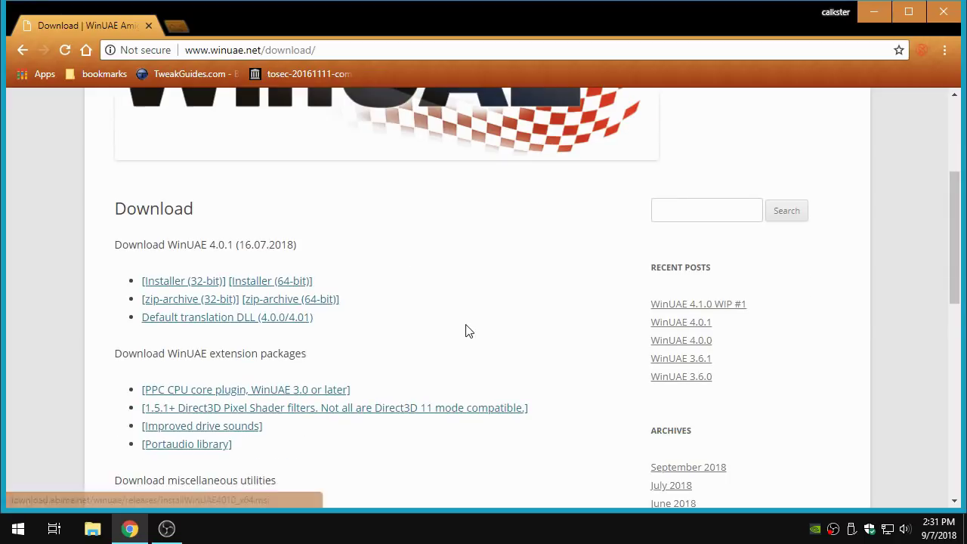
# Download the 64-bit WinUAE 4.0.1 installer as InstallWinUAE4010_x64.msi into the Downloads folder and close the browser.
pyautogui.click(268, 281)
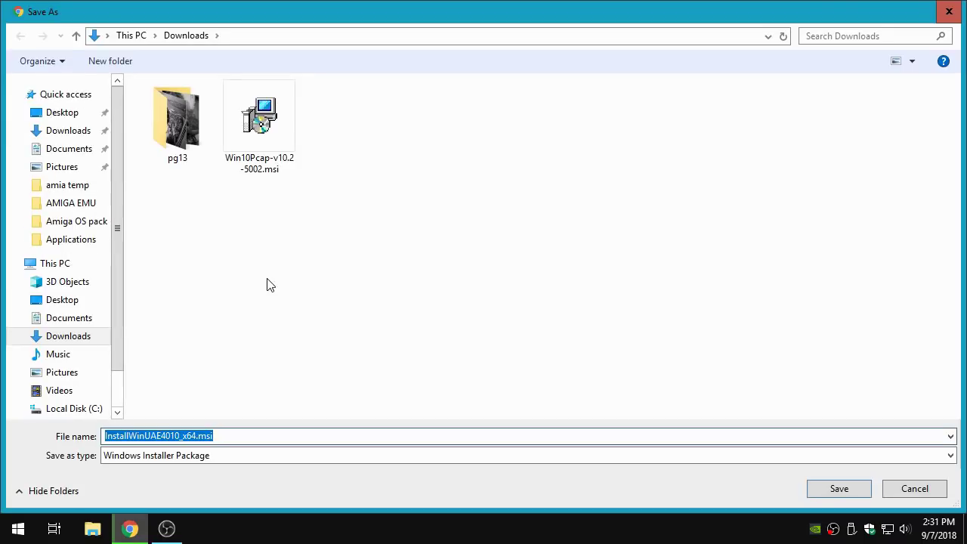
pyautogui.click(840, 490)
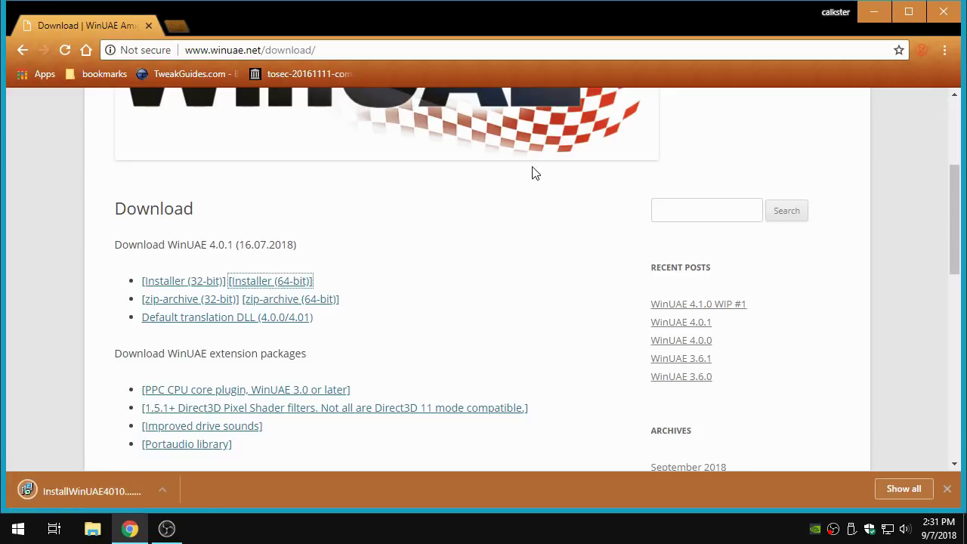
pyautogui.click(944, 12)
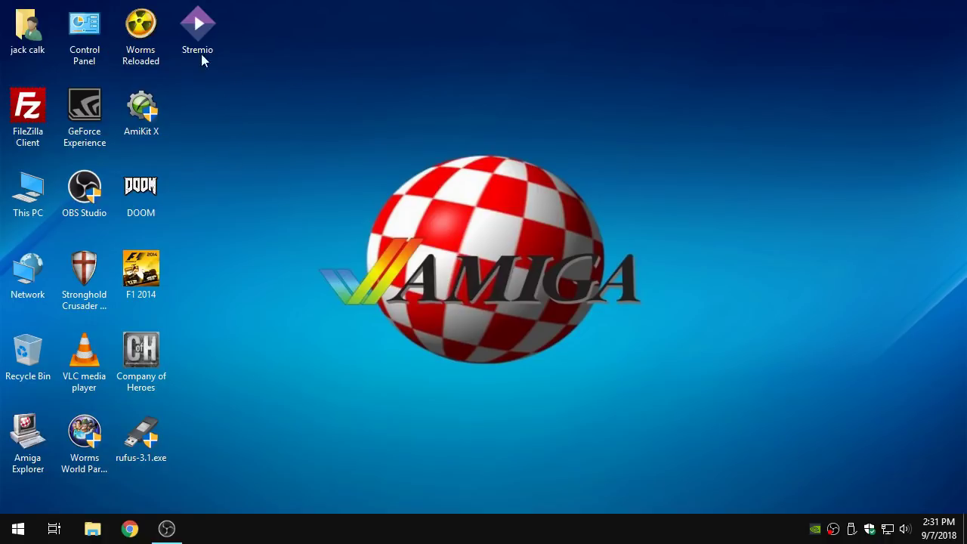
# Launch InstallWinUAE4010_x64.msi from the Downloads folder in the user's home folder.
pyautogui.doubleClick(27, 37)
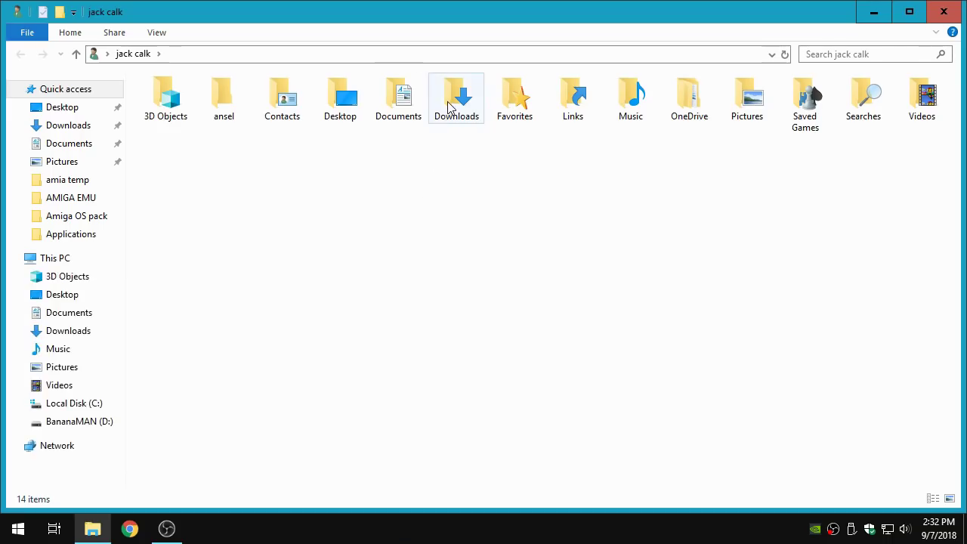
pyautogui.doubleClick(450, 106)
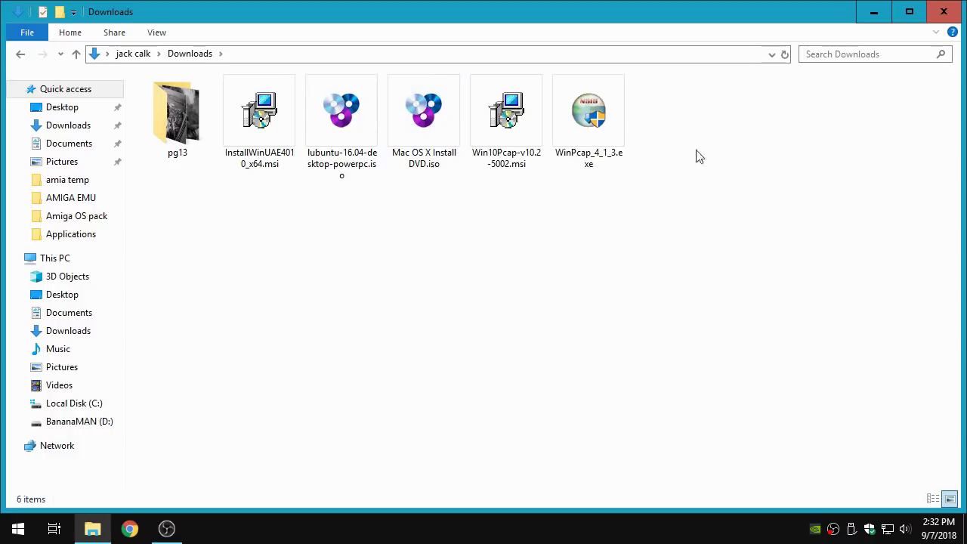
pyautogui.click(264, 123)
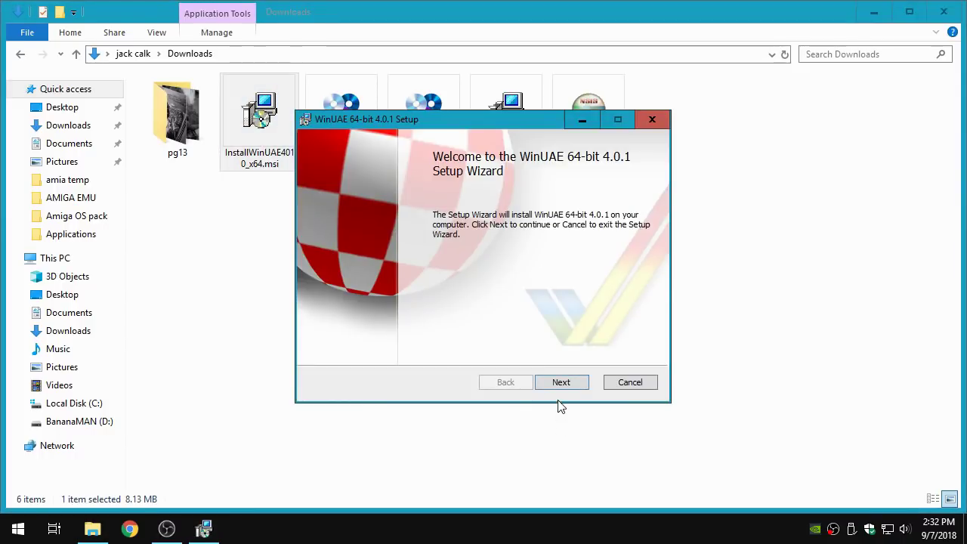
# Install WinUAE with the default features into C:\Program Files\WinUAE\, finish the setup wizard and close the Downloads folder.
pyautogui.click(563, 382)
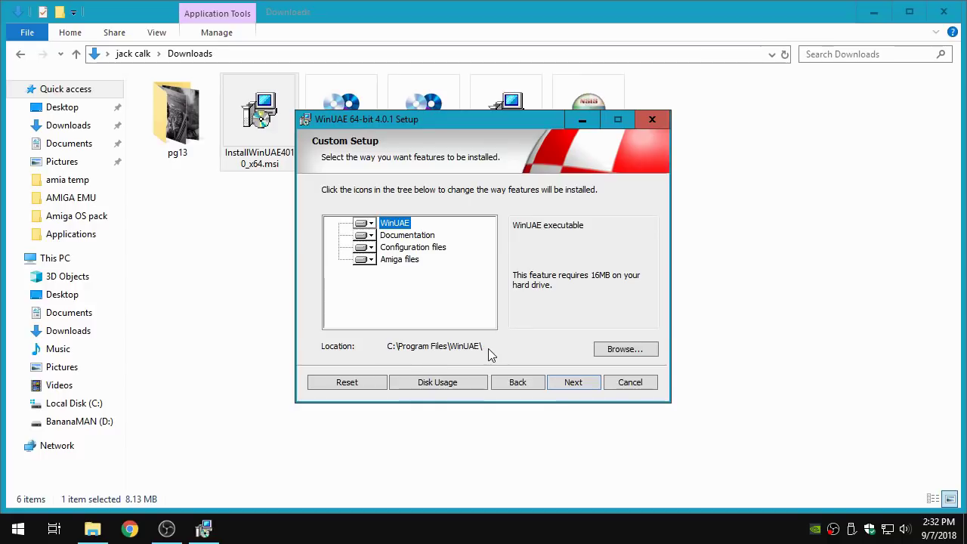
pyautogui.click(584, 381)
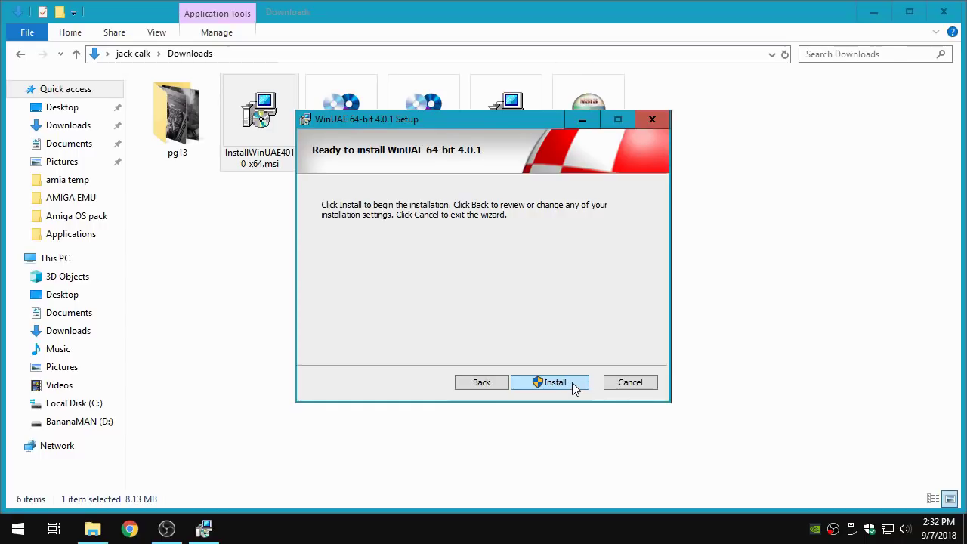
pyautogui.click(572, 382)
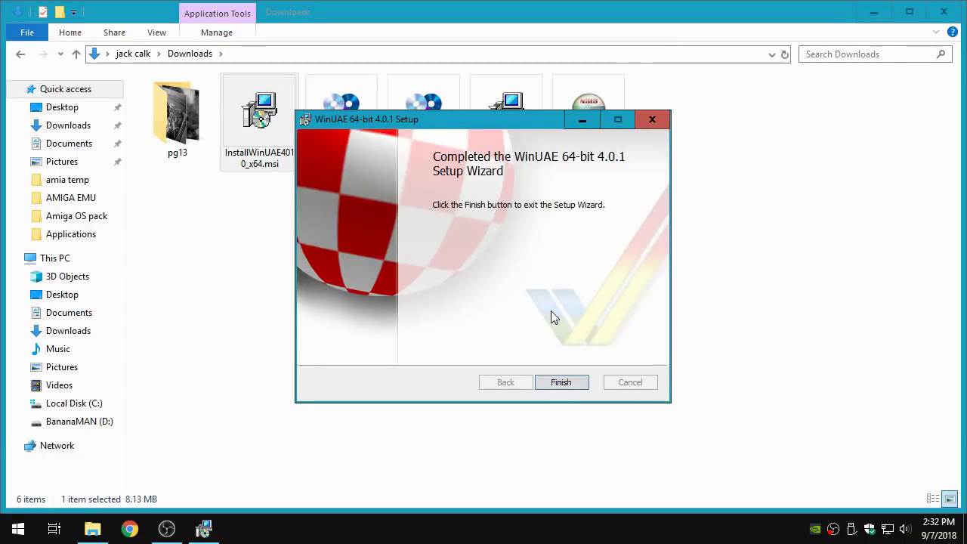
pyautogui.click(561, 382)
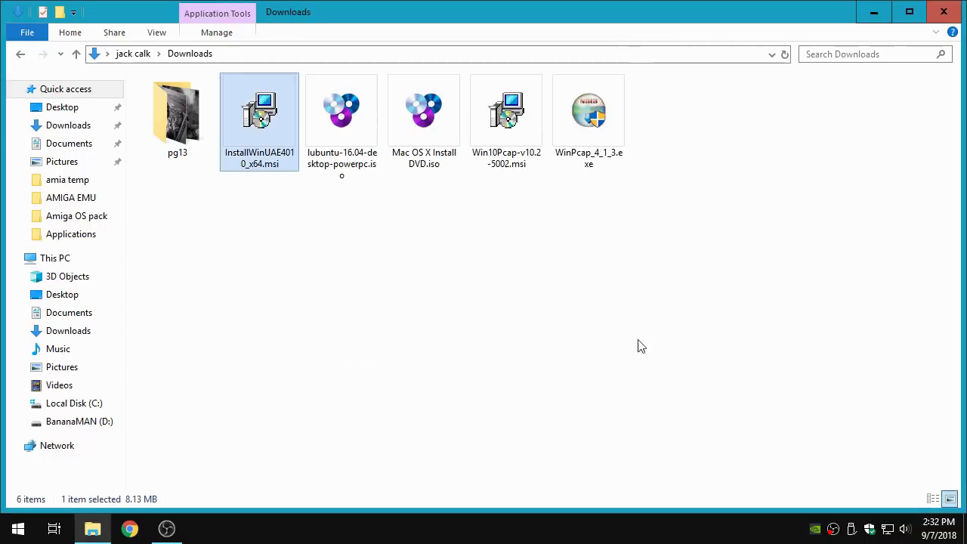
pyautogui.click(944, 15)
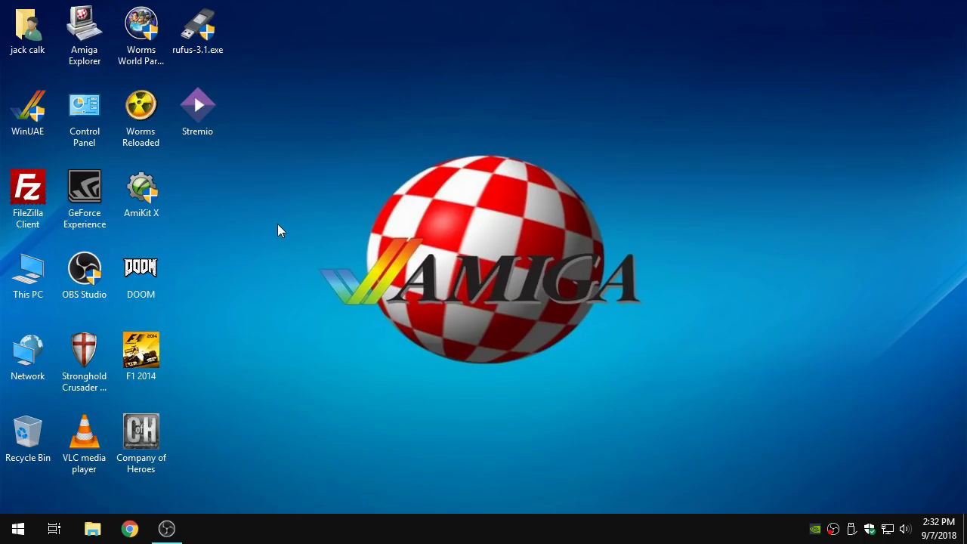
pyautogui.rightClick(25, 115)
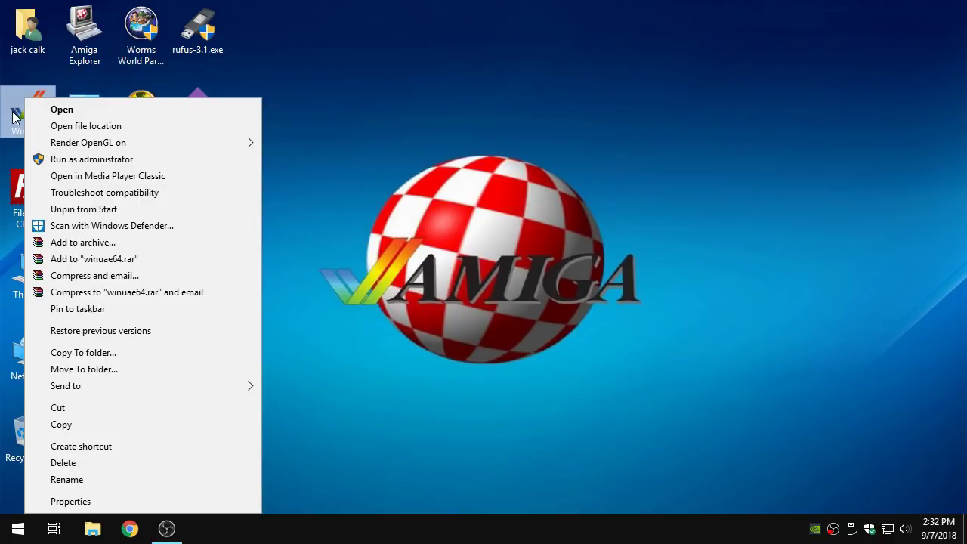
pyautogui.click(341, 117)
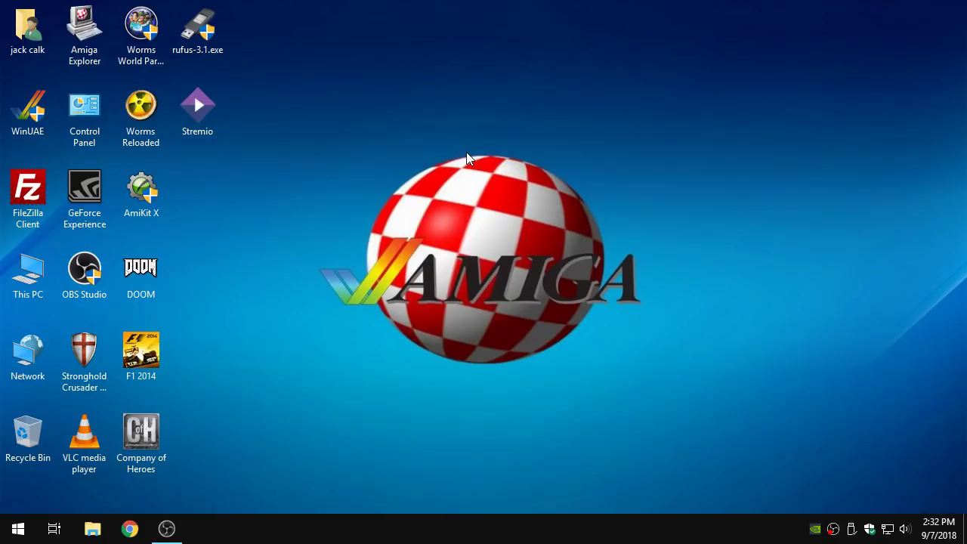
pyautogui.click(18, 528)
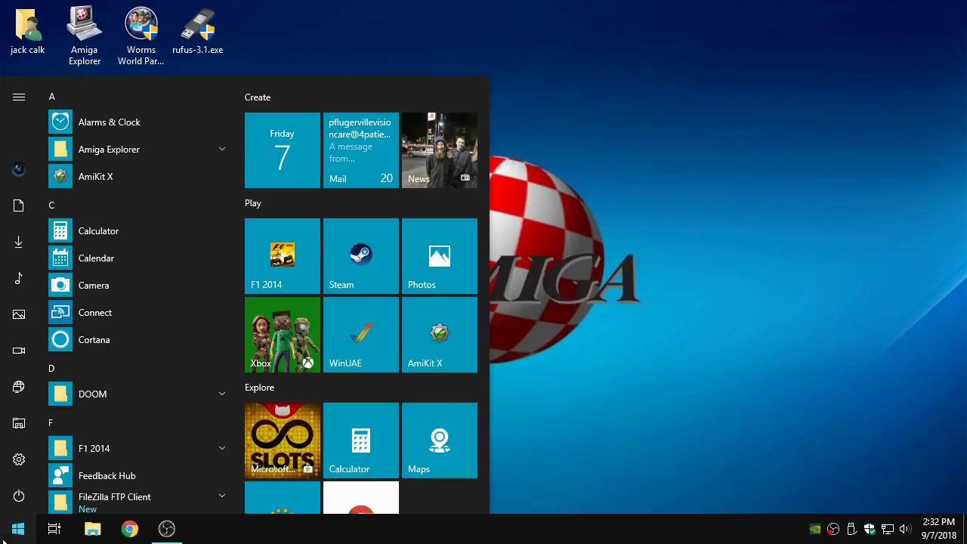
pyautogui.click(582, 332)
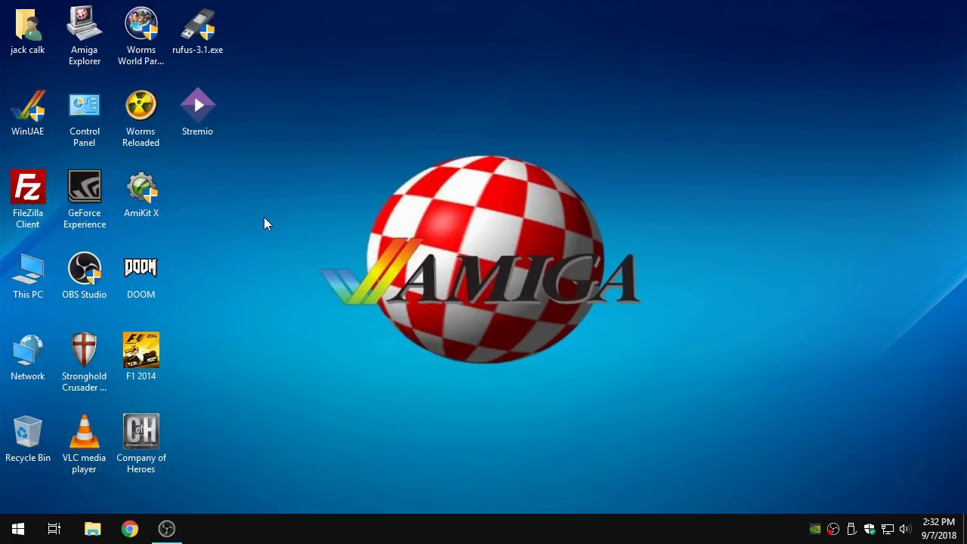
# Review the compatibility mode and administrator options of the WinUAE desktop shortcut and close its properties.
pyautogui.rightClick(37, 111)
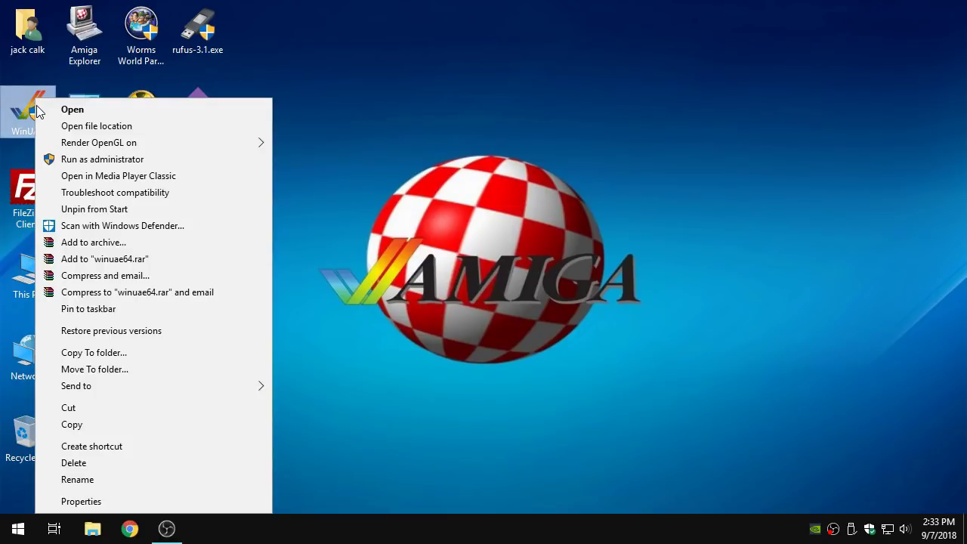
pyautogui.click(85, 501)
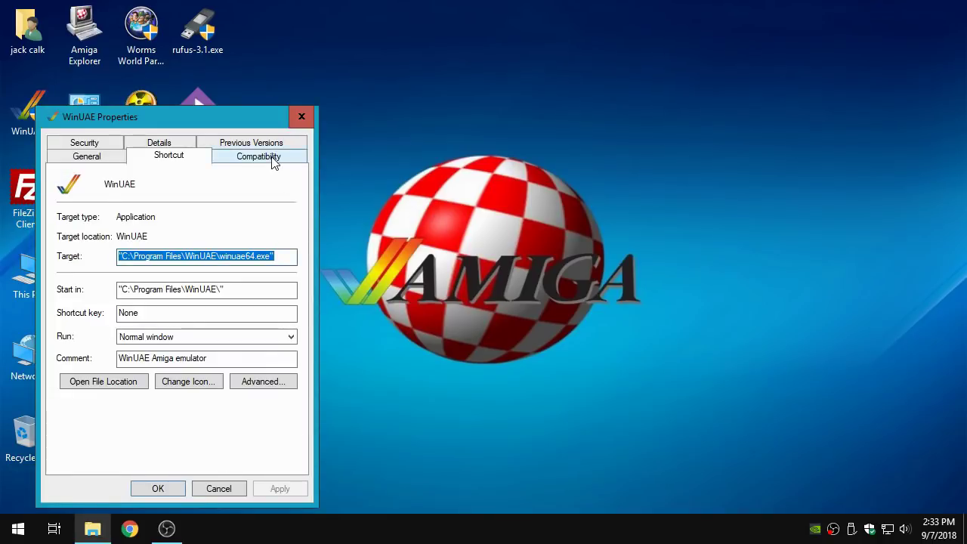
pyautogui.moveTo(217, 117); pyautogui.dragTo(479, 46)
pyautogui.click(521, 92)
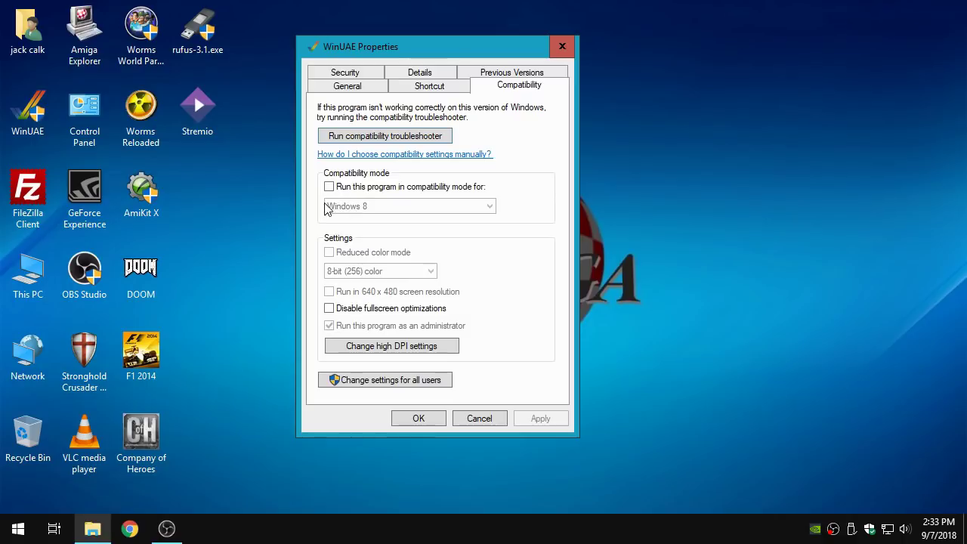
pyautogui.click(424, 188)
pyautogui.click(424, 188)
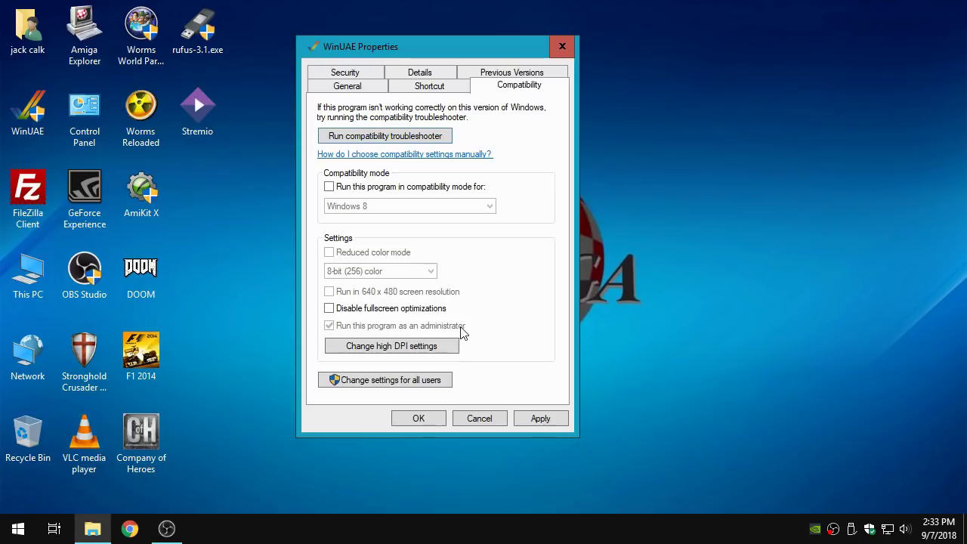
pyautogui.click(329, 326)
pyautogui.click(566, 44)
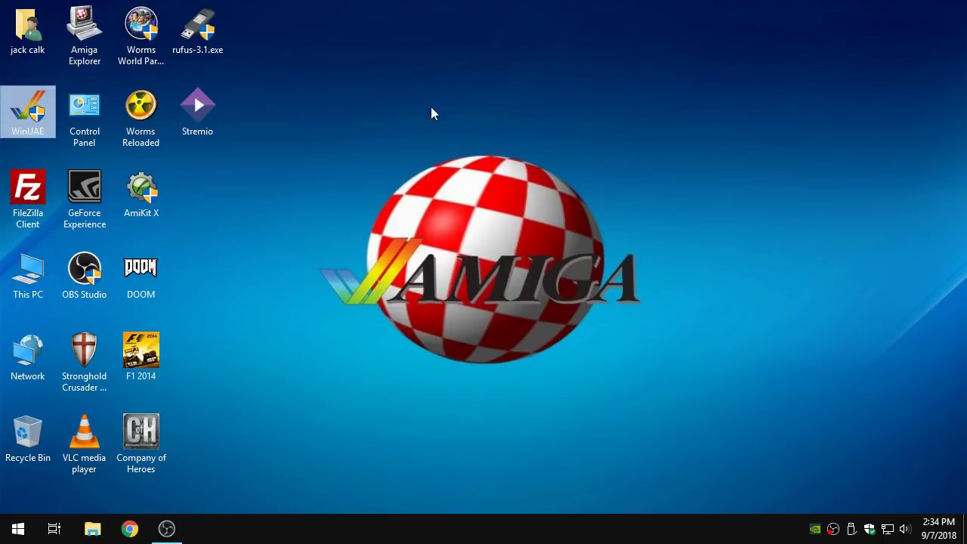
# Launch WinUAE from the desktop and delete the existing a4k040 configuration.
pyautogui.doubleClick(19, 104)
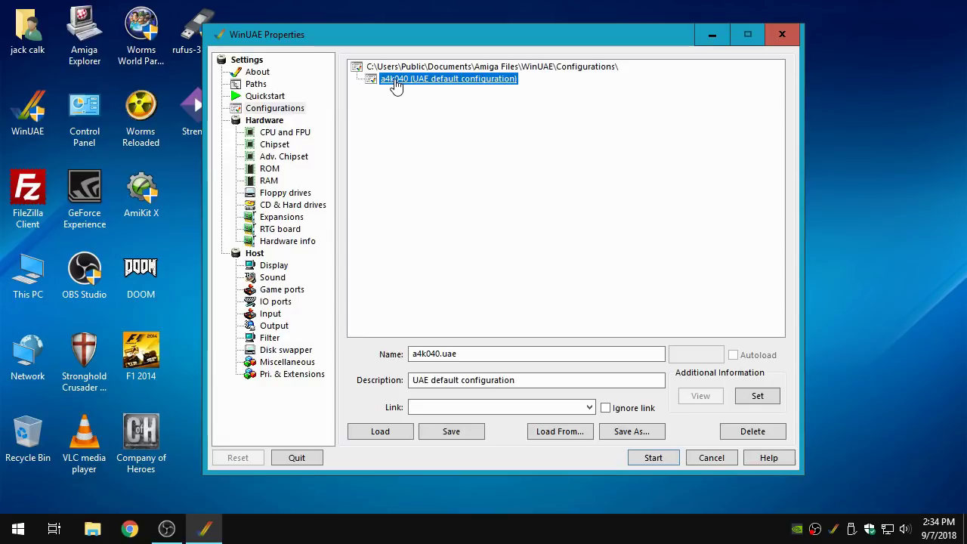
pyautogui.moveTo(369, 36); pyautogui.dragTo(425, 35)
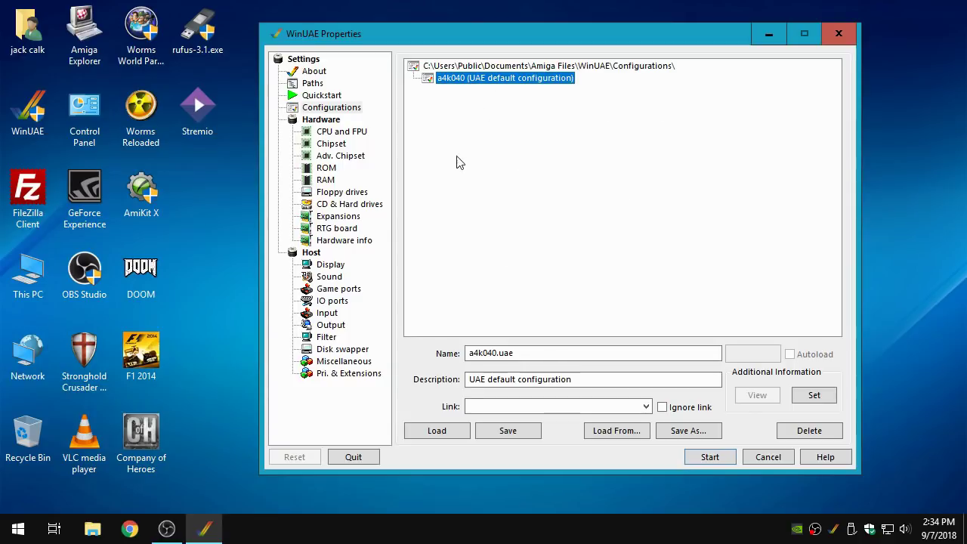
pyautogui.click(340, 98)
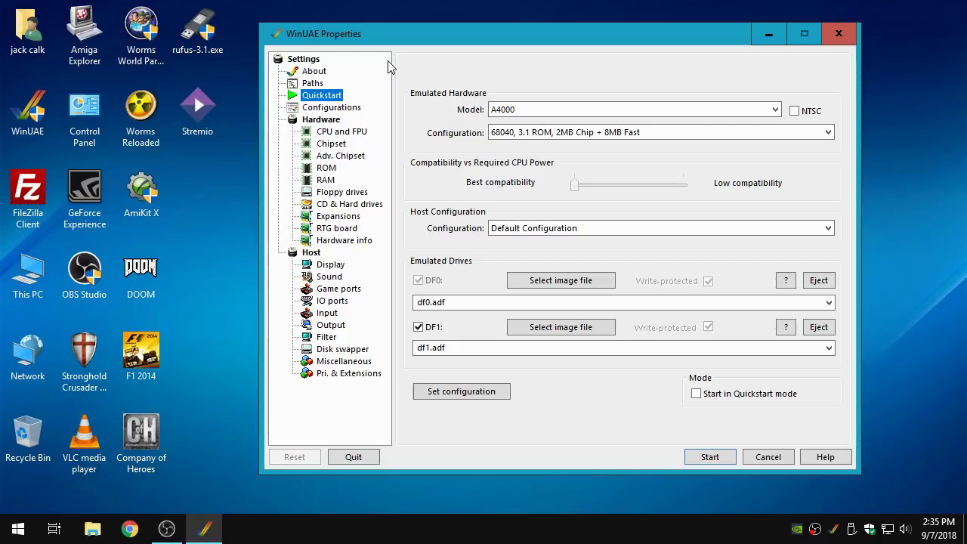
pyautogui.click(346, 109)
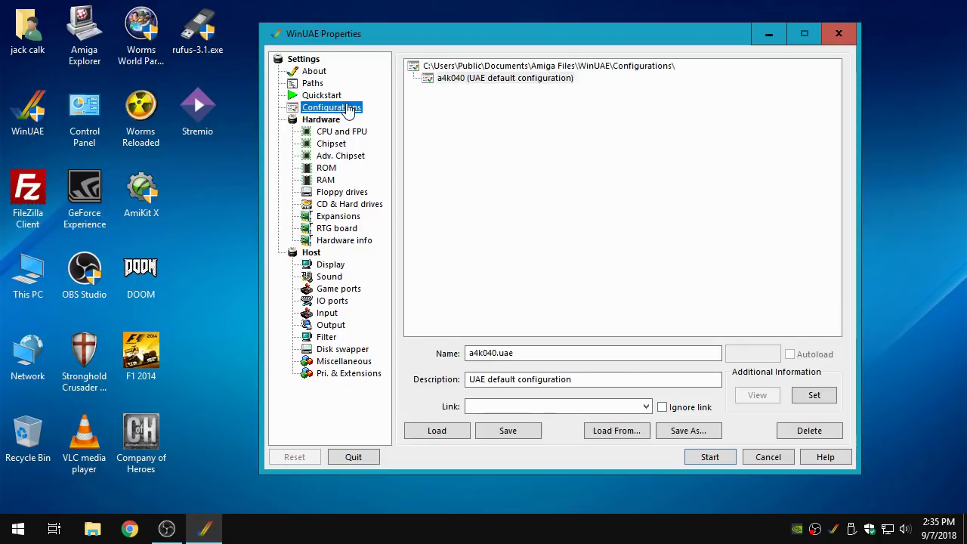
pyautogui.click(500, 80)
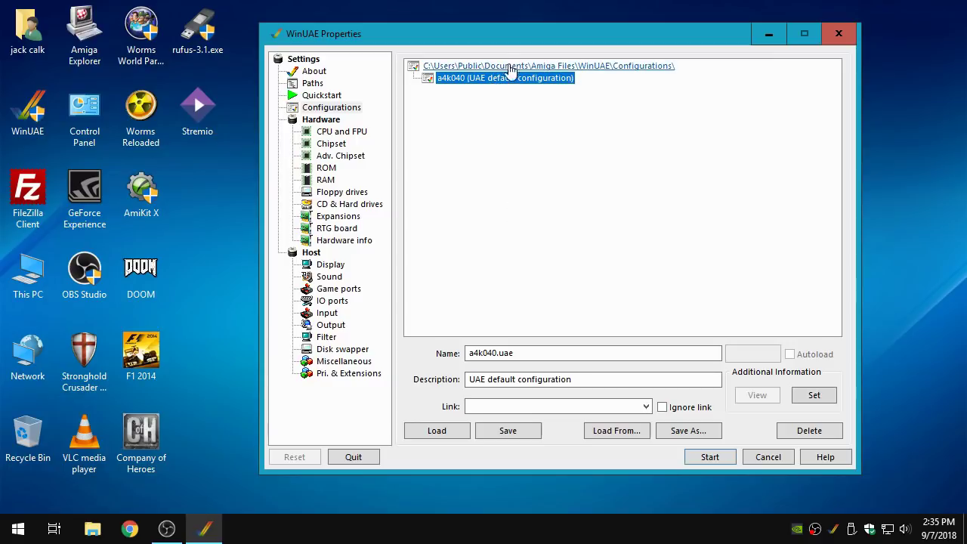
pyautogui.click(826, 432)
pyautogui.click(460, 317)
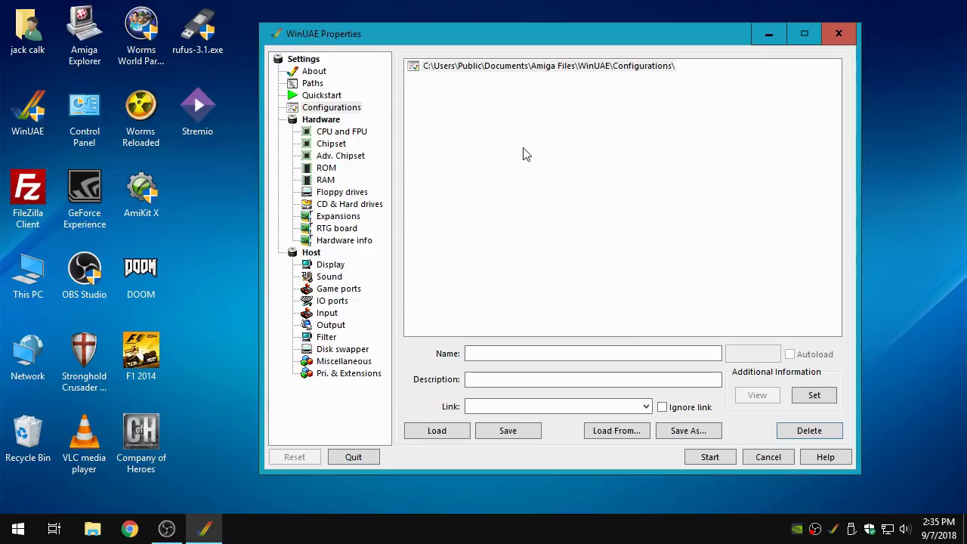
# Try A500 as the emulated model in the Quickstart settings and set the model to A4000.
pyautogui.click(327, 96)
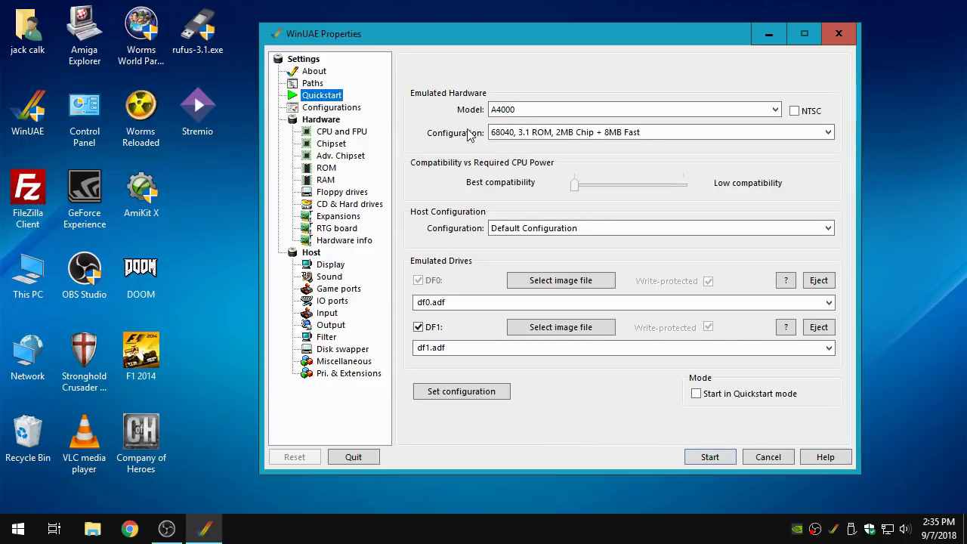
pyautogui.click(553, 112)
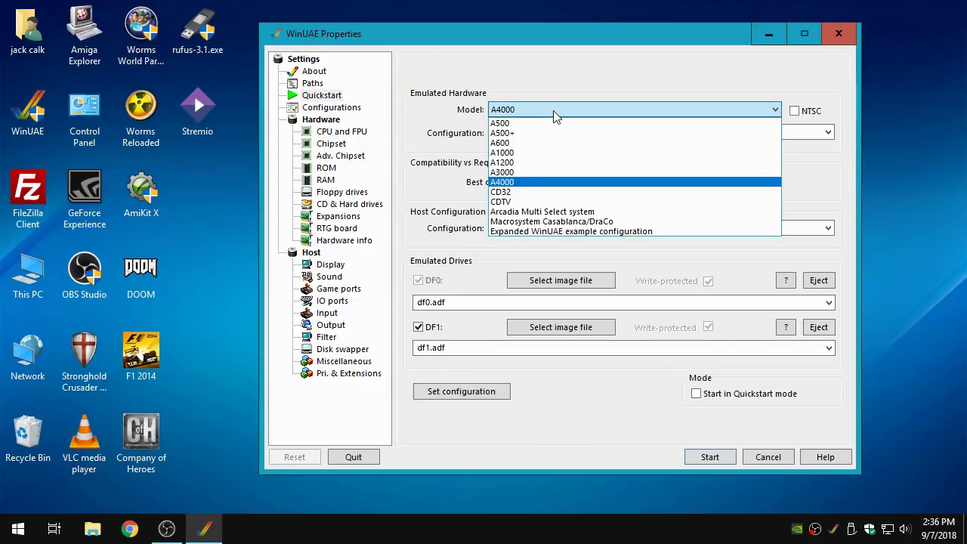
pyautogui.click(532, 123)
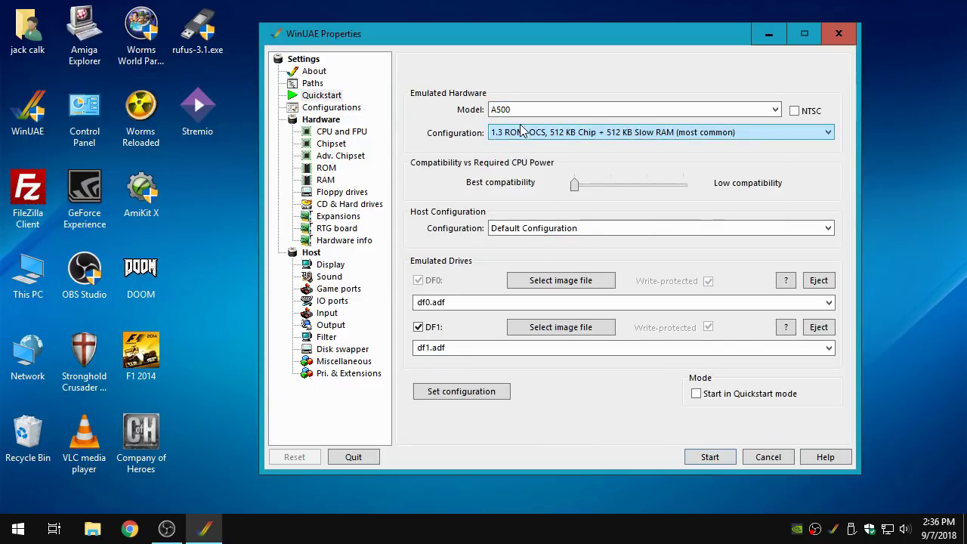
pyautogui.click(560, 109)
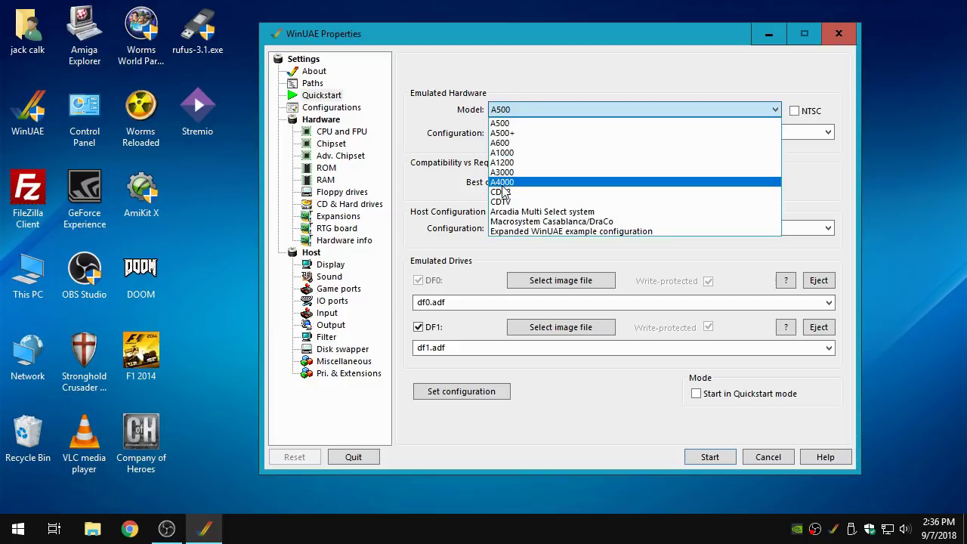
pyautogui.click(502, 183)
# Set the A4000 configuration to 68040, 3.1 ROM, 2MB Chip + 8MB Fast, leaving Start in Quickstart mode disabled.
pyautogui.click(563, 134)
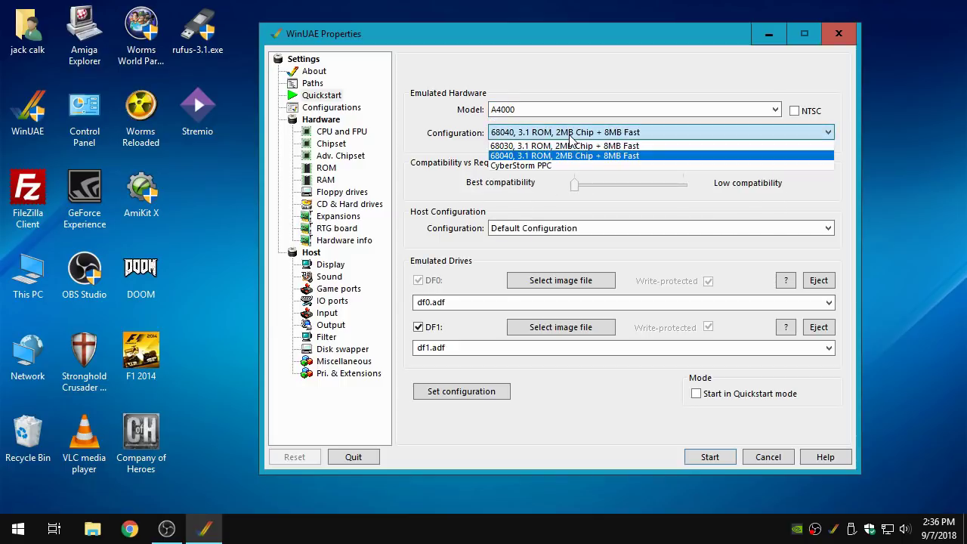
pyautogui.click(550, 154)
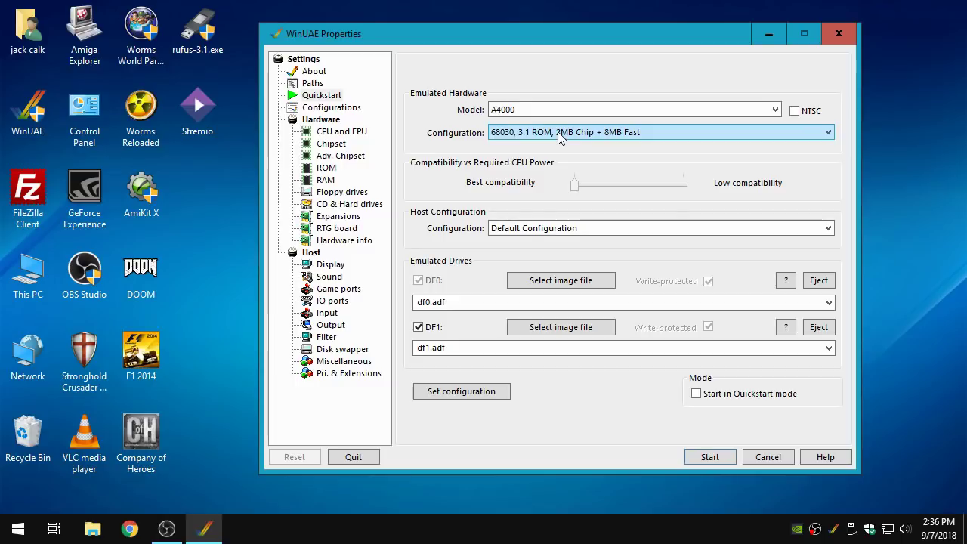
pyautogui.click(559, 134)
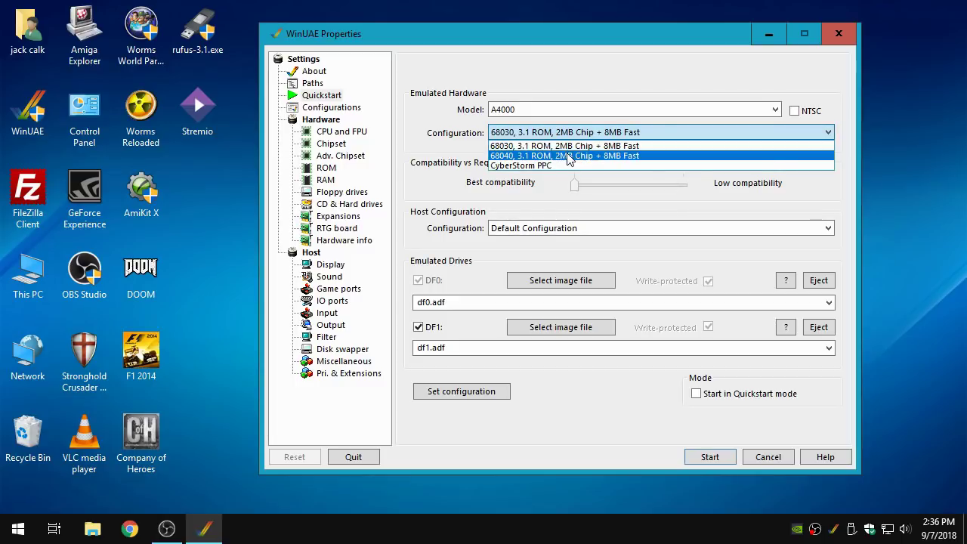
pyautogui.click(567, 154)
pyautogui.click(550, 131)
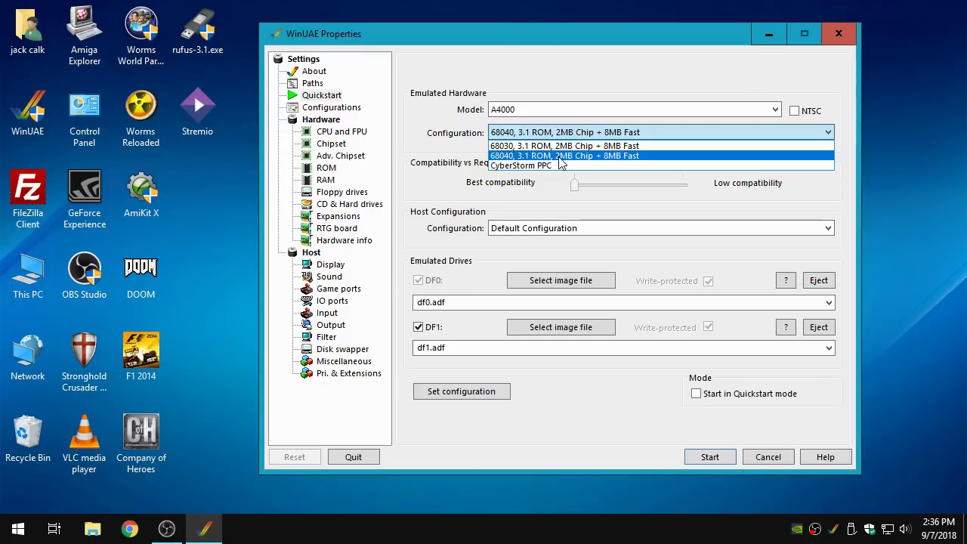
pyautogui.click(560, 156)
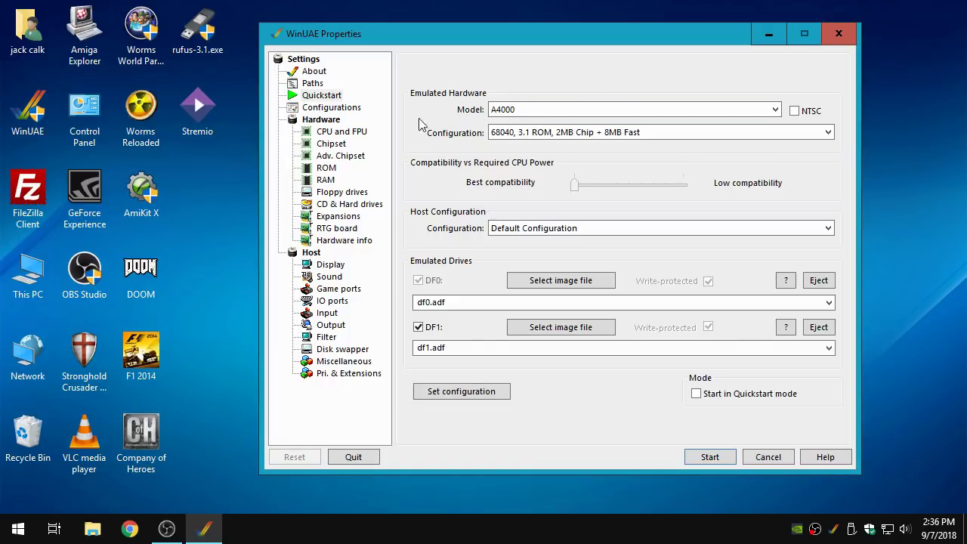
pyautogui.click(696, 394)
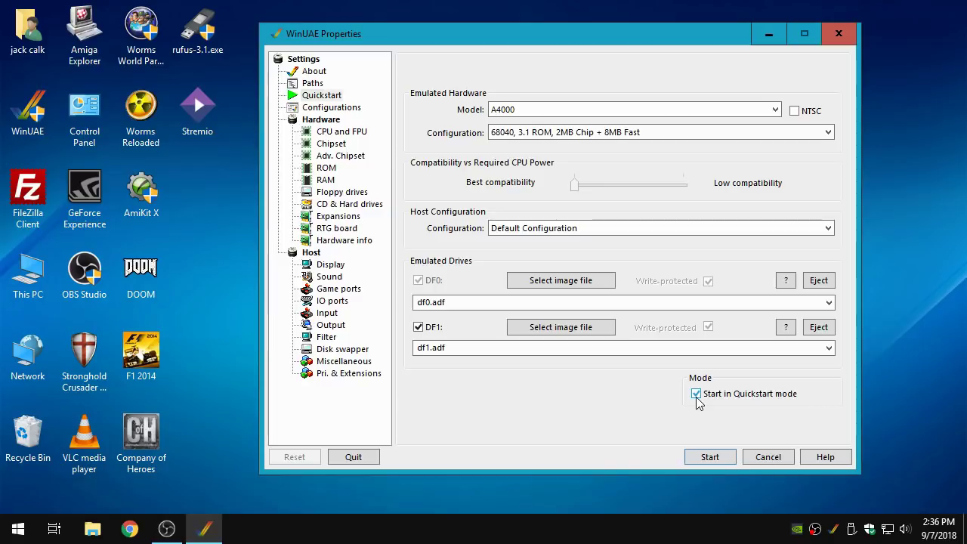
pyautogui.click(695, 394)
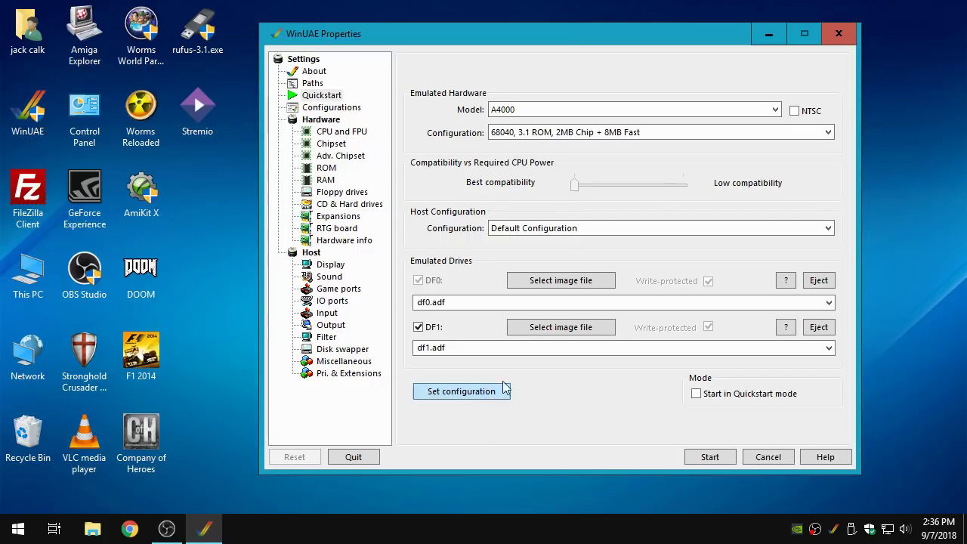
# Save the current setup as a configuration file named a4k040 in the WinUAE Configurations folder.
pyautogui.click(345, 110)
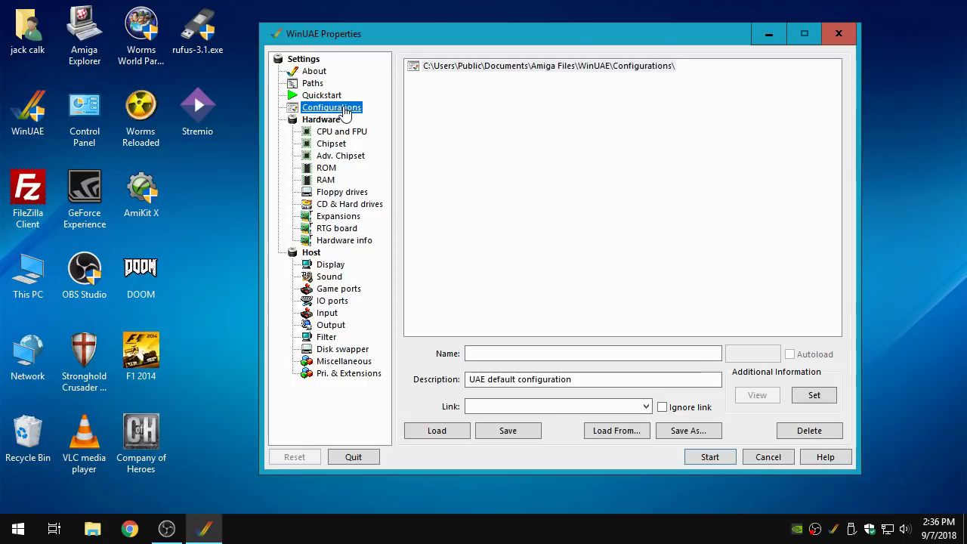
pyautogui.click(679, 431)
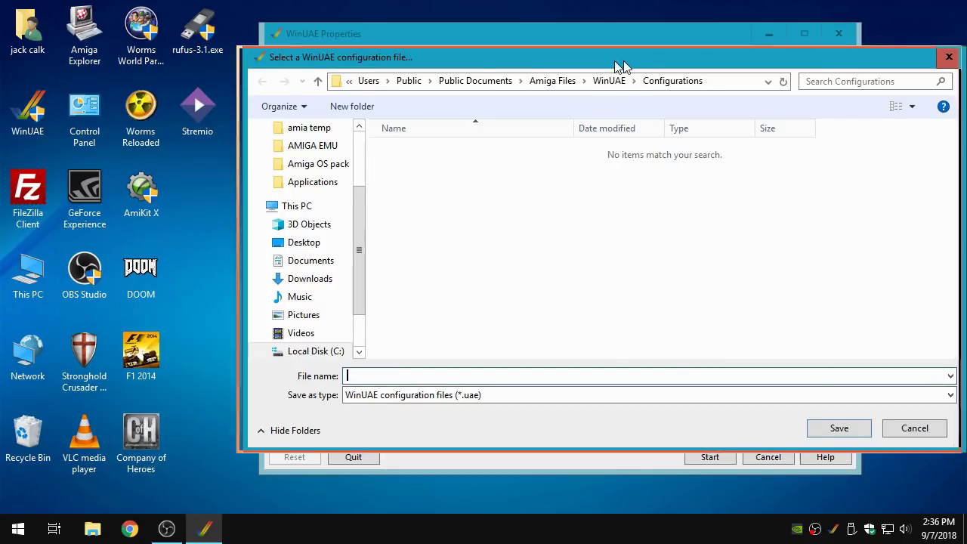
pyautogui.moveTo(628, 64); pyautogui.dragTo(505, 64)
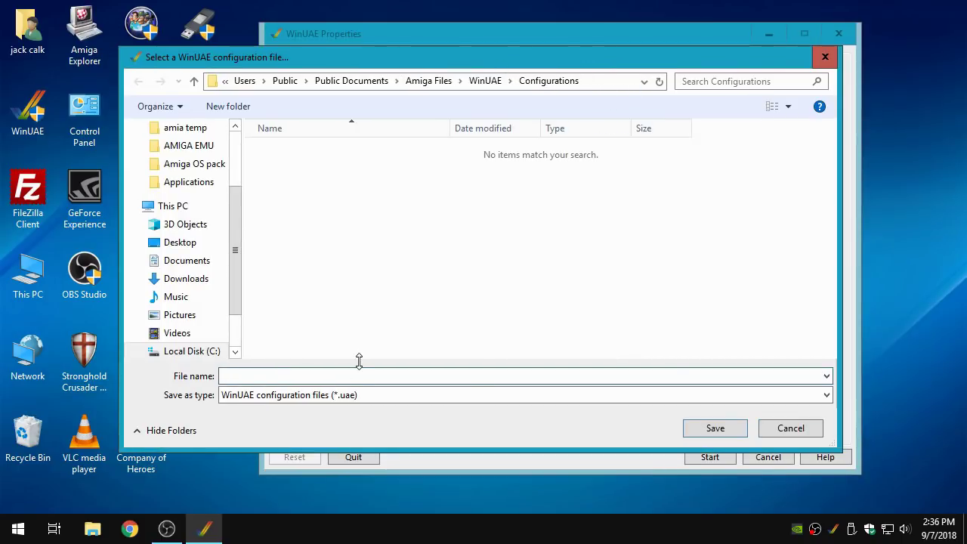
pyautogui.write('a4k040')
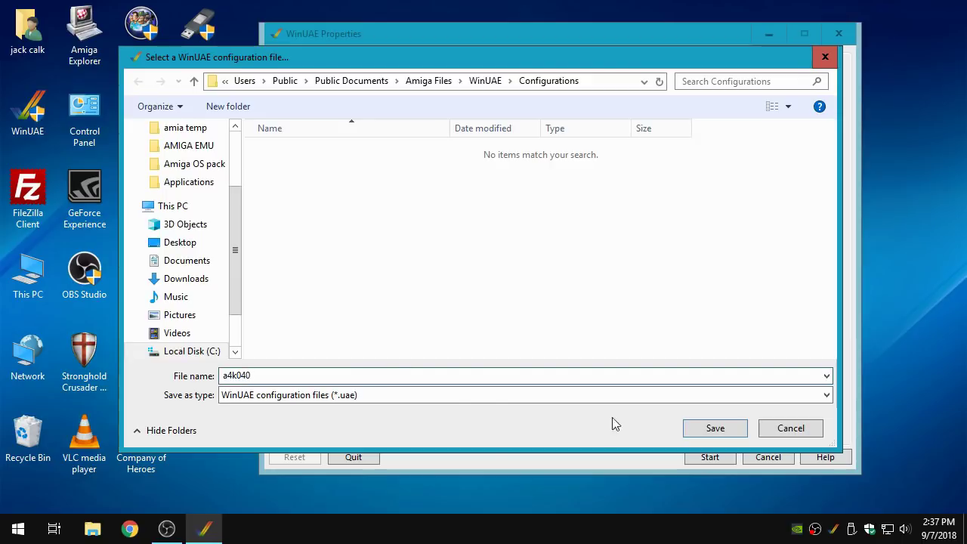
pyautogui.click(717, 431)
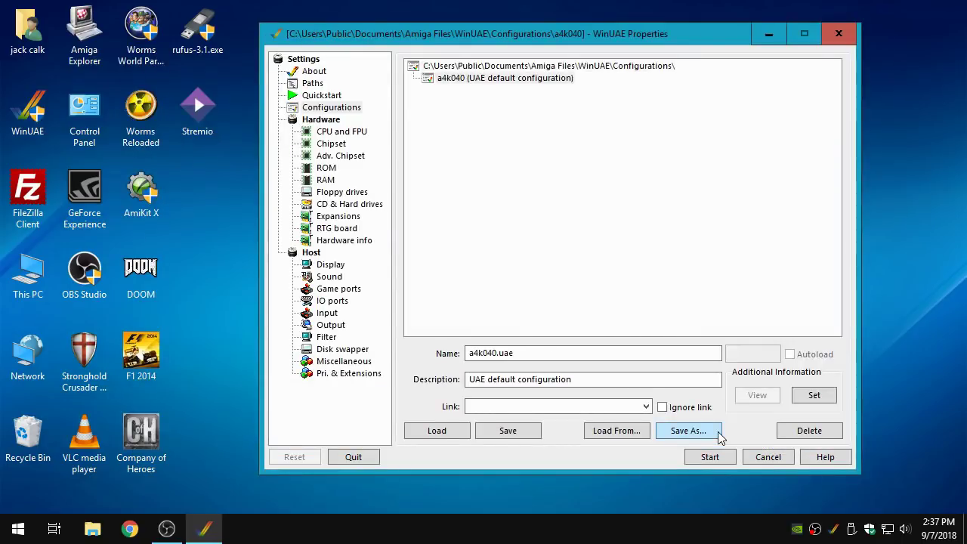
# Load the saved a4k040 configuration and keep it selected in the configuration list.
pyautogui.click(474, 81)
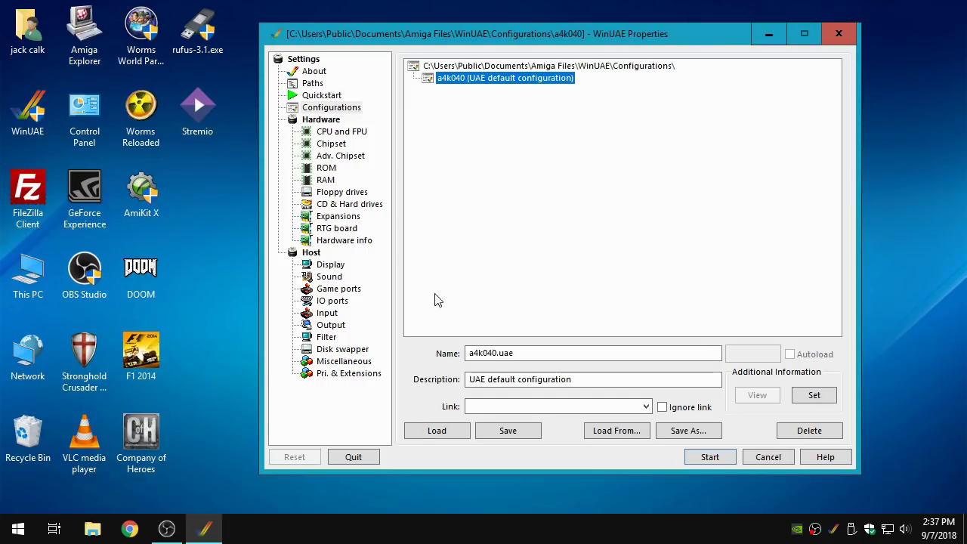
pyautogui.click(453, 430)
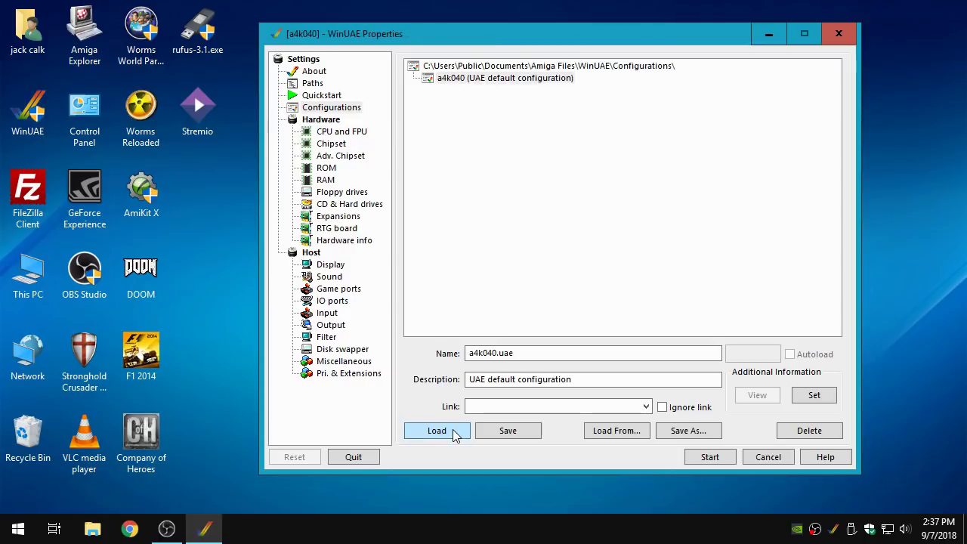
pyautogui.click(495, 80)
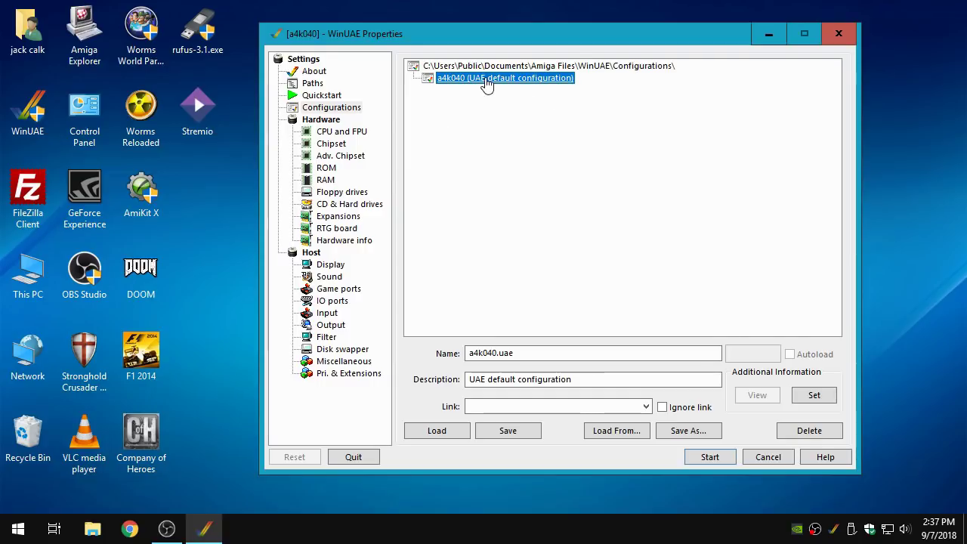
# Set the Advanced JIT cache size to its 16 MB maximum in the CPU and FPU settings.
pyautogui.click(349, 134)
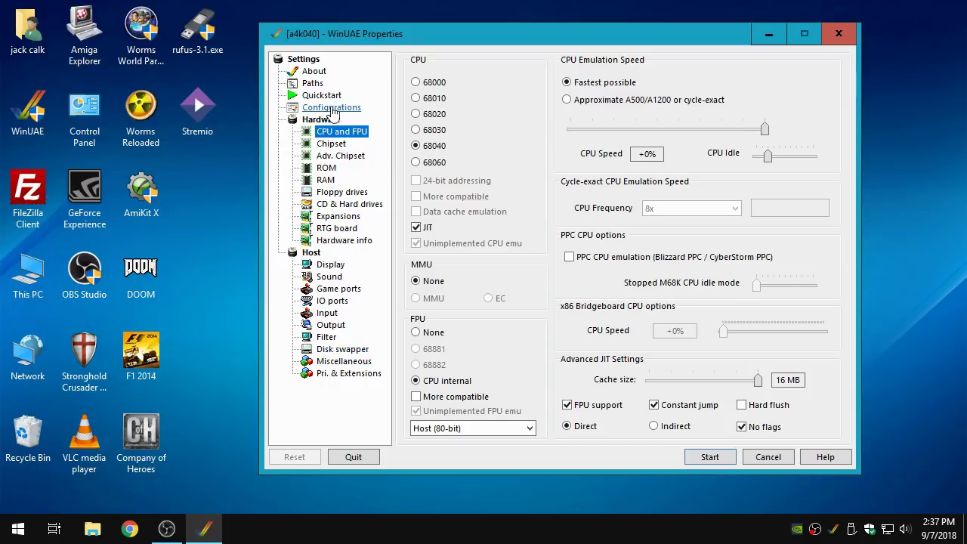
pyautogui.moveTo(380, 28); pyautogui.dragTo(360, 24)
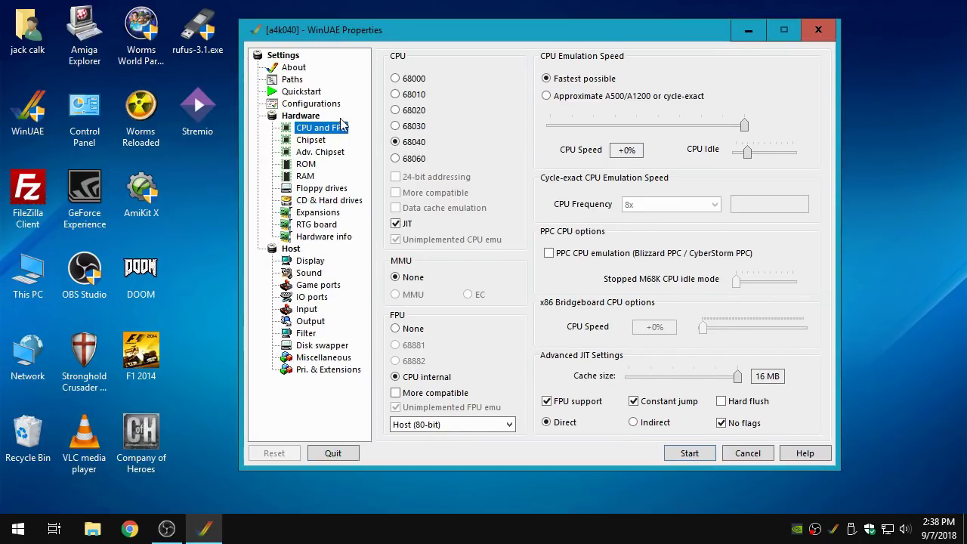
pyautogui.moveTo(429, 35); pyautogui.dragTo(442, 36)
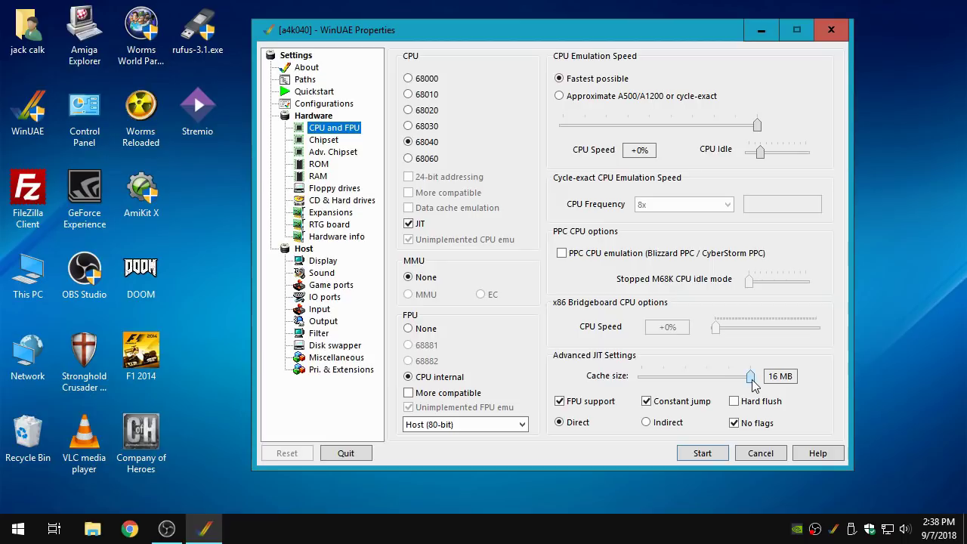
pyautogui.moveTo(751, 382); pyautogui.dragTo(811, 383)
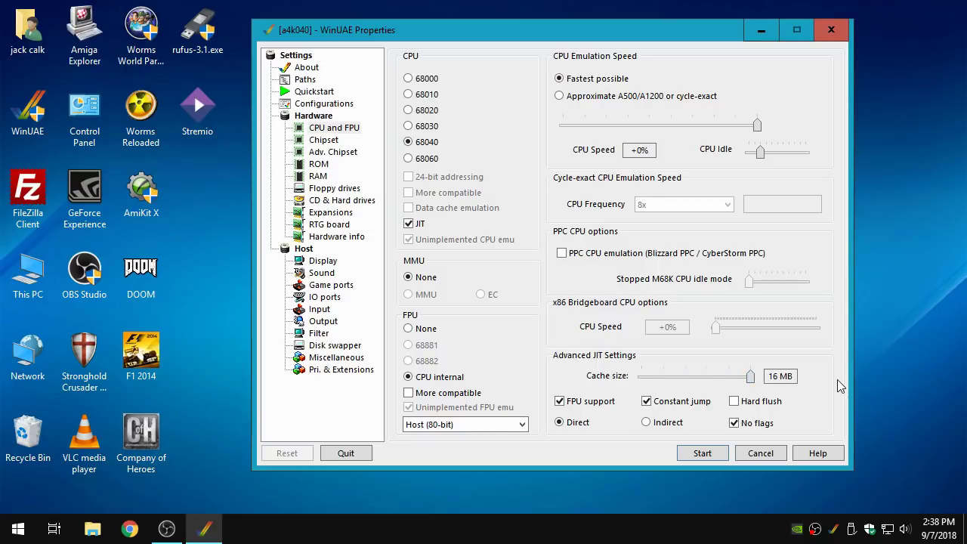
# Review the Chipset and Advanced Chipset settings, unlocking the compatible settings for inspection and re-enabling Compatible Settings.
pyautogui.click(326, 140)
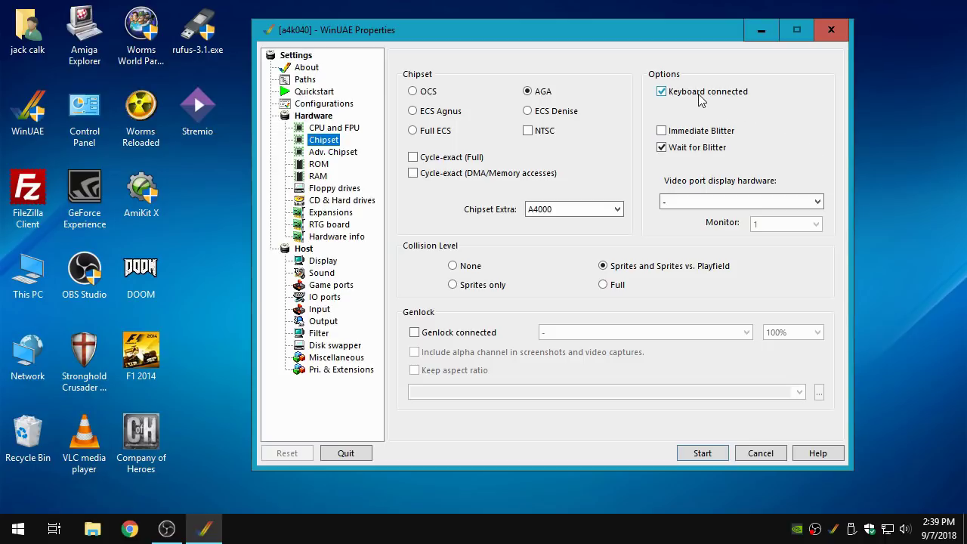
pyautogui.click(351, 154)
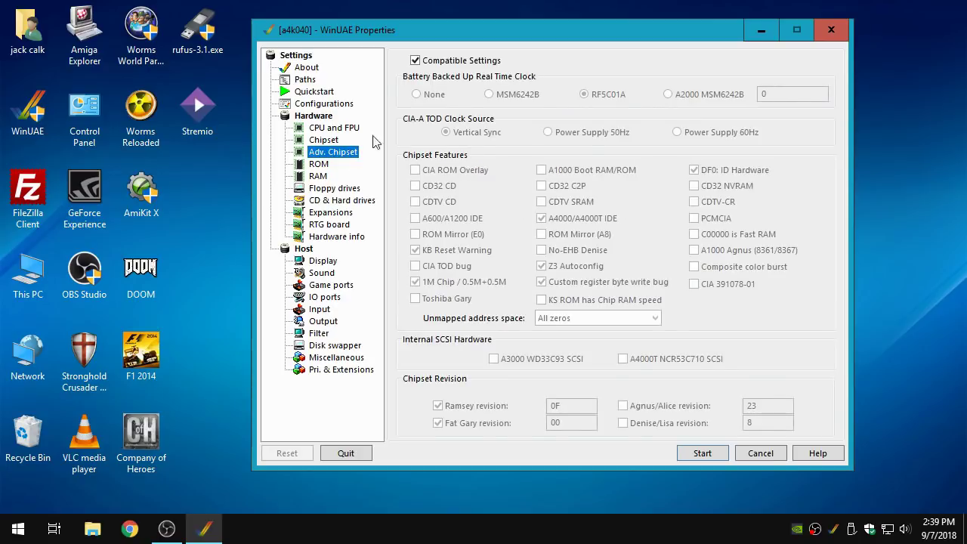
pyautogui.click(415, 61)
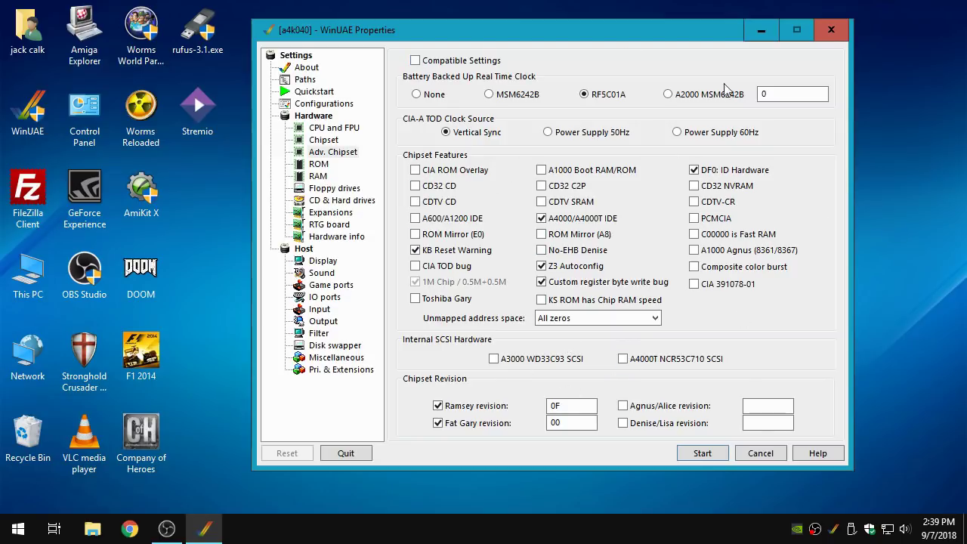
pyautogui.click(415, 61)
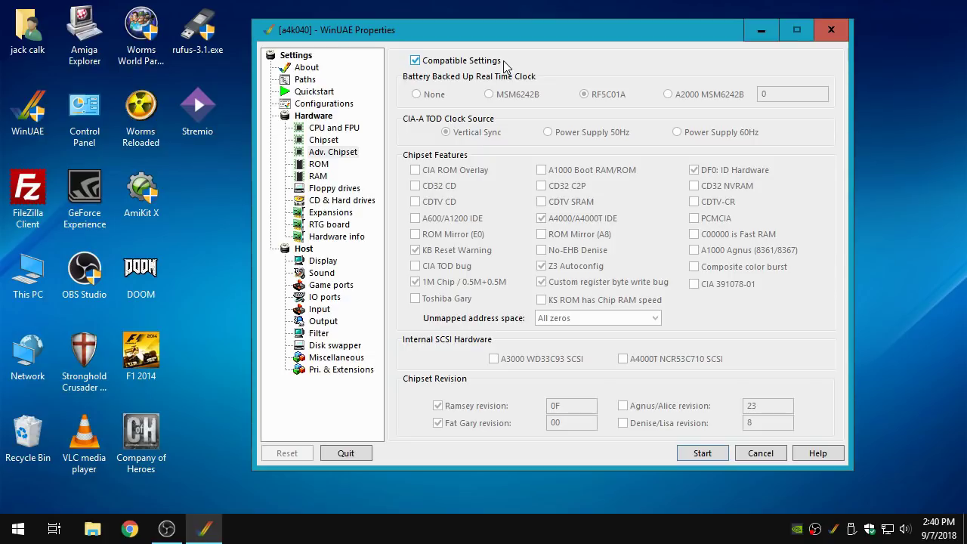
# Set the main ROM file to Kickstart v3.1 rev 40.70 (1993)(Commodore)(A4000).rom from D:\BANANAMAN\EMU\AMIGA EMU\Amiga Kickstart Roms\KS-ROMs.
pyautogui.click(318, 165)
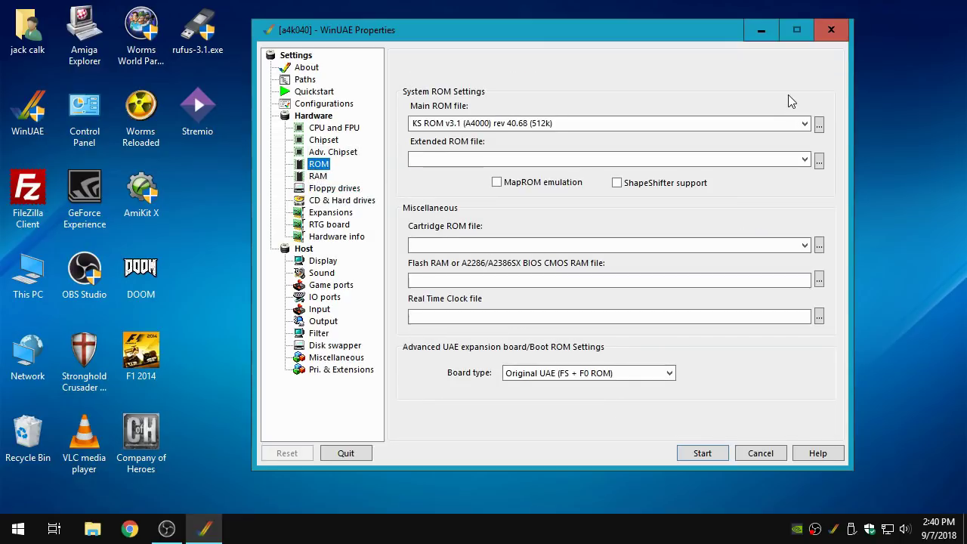
pyautogui.click(819, 126)
pyautogui.moveTo(741, 57); pyautogui.dragTo(653, 48)
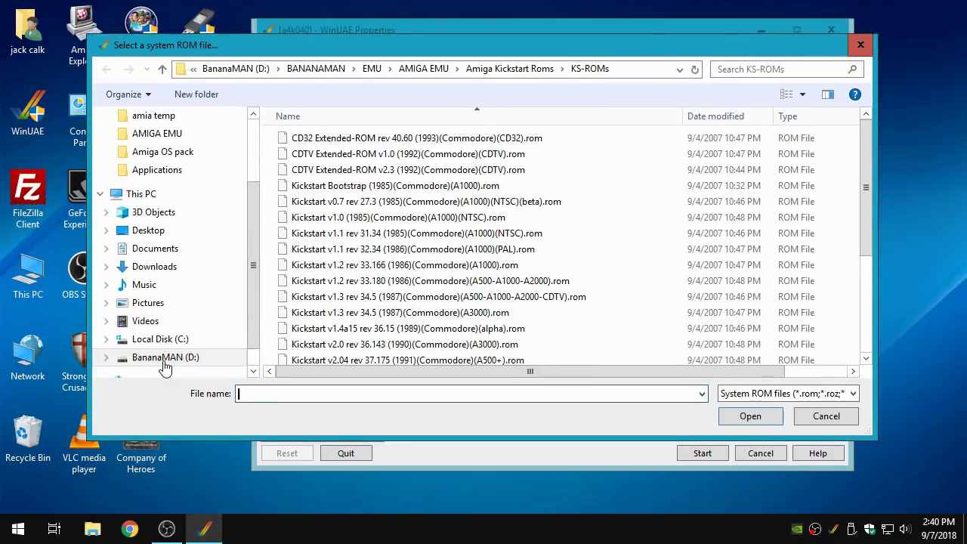
pyautogui.click(161, 363)
pyautogui.click(336, 174)
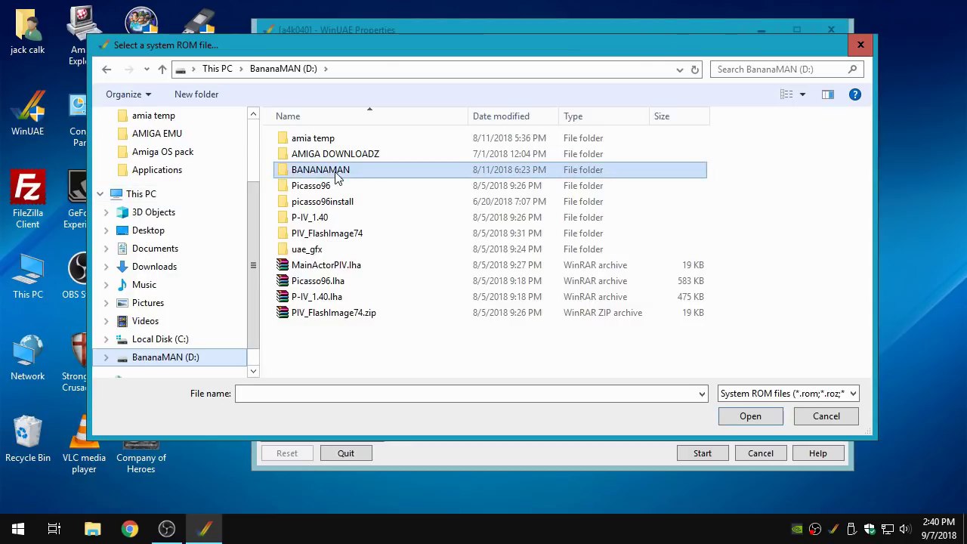
pyautogui.doubleClick(336, 173)
pyautogui.doubleClick(319, 202)
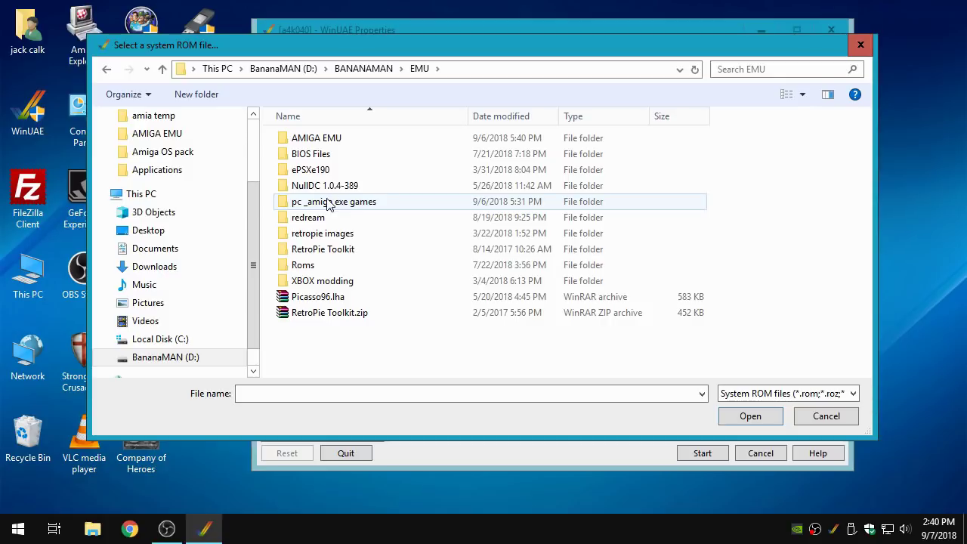
pyautogui.doubleClick(330, 146)
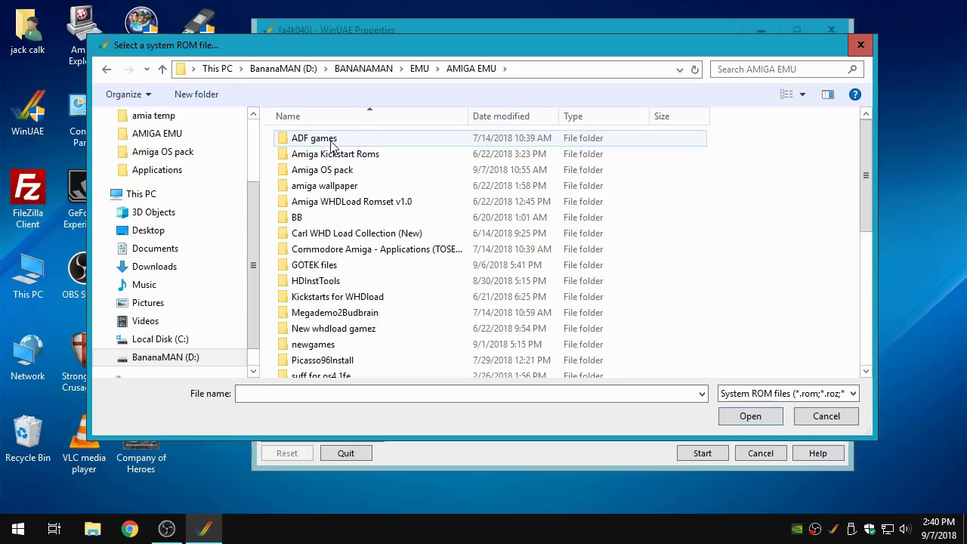
pyautogui.doubleClick(336, 154)
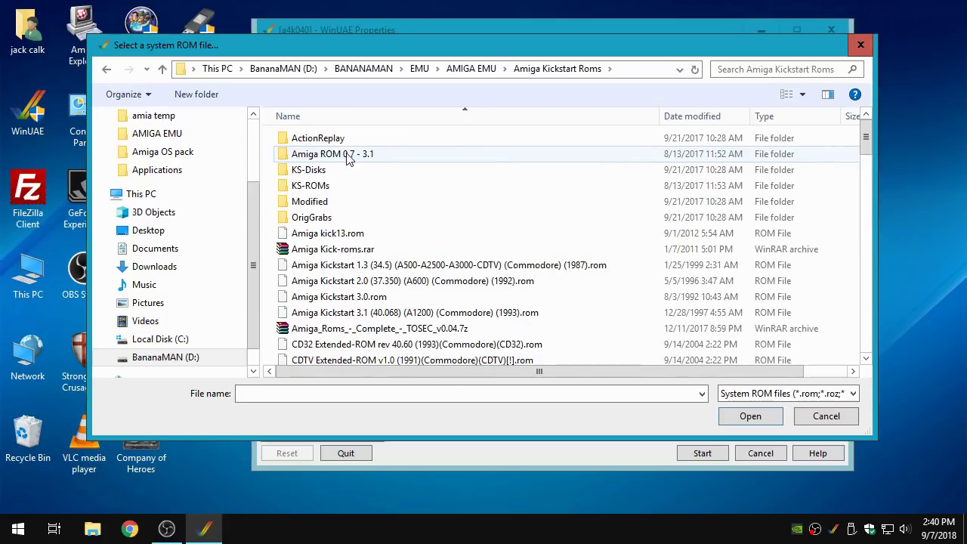
pyautogui.doubleClick(333, 186)
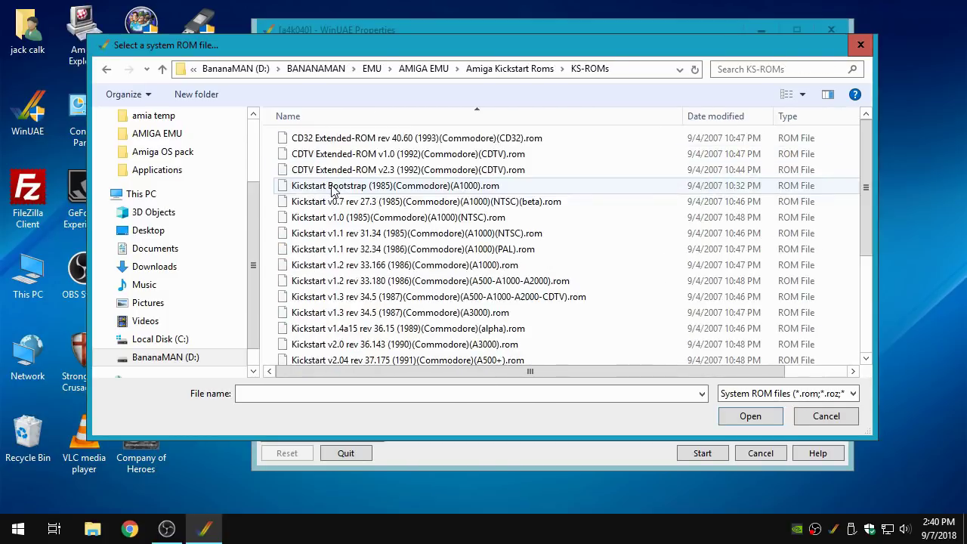
pyautogui.scroll(-3, 541, 254)
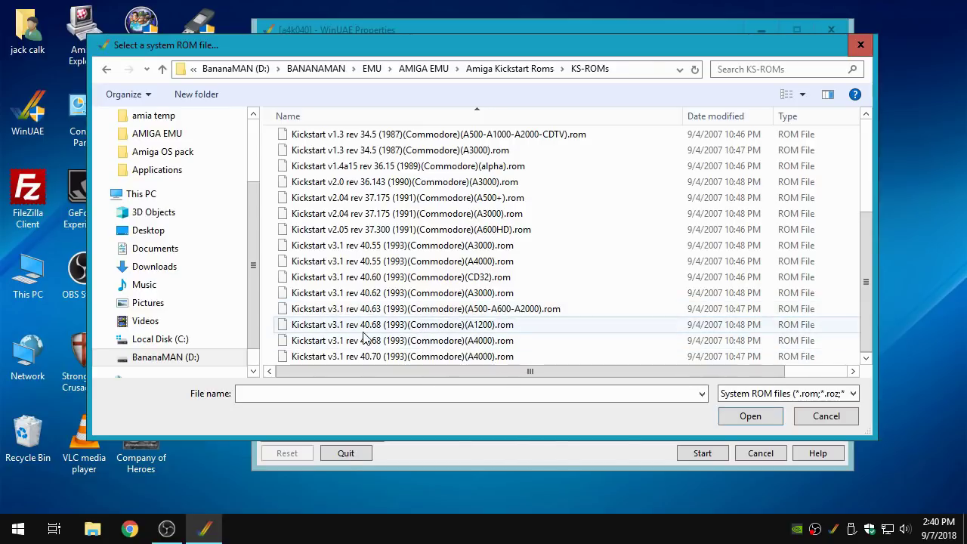
pyautogui.click(380, 357)
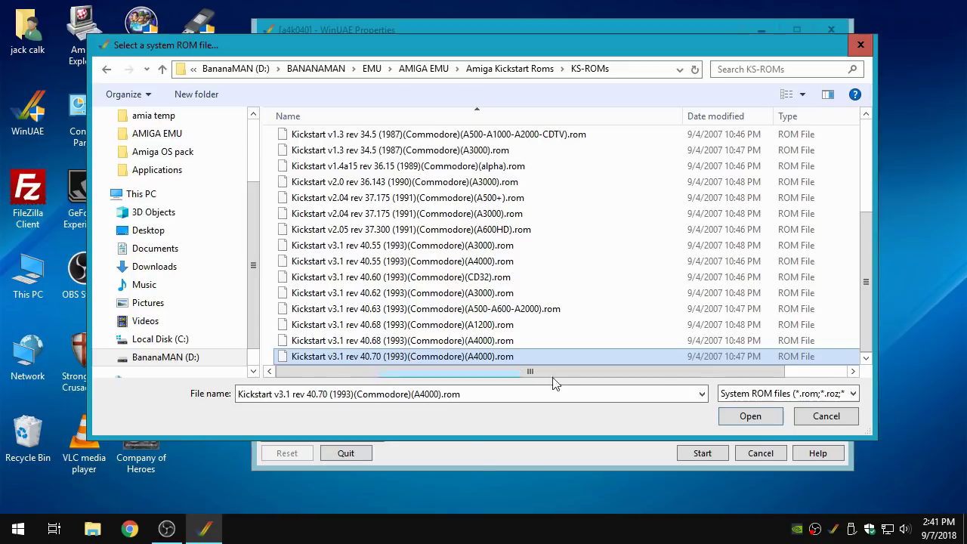
pyautogui.click(755, 419)
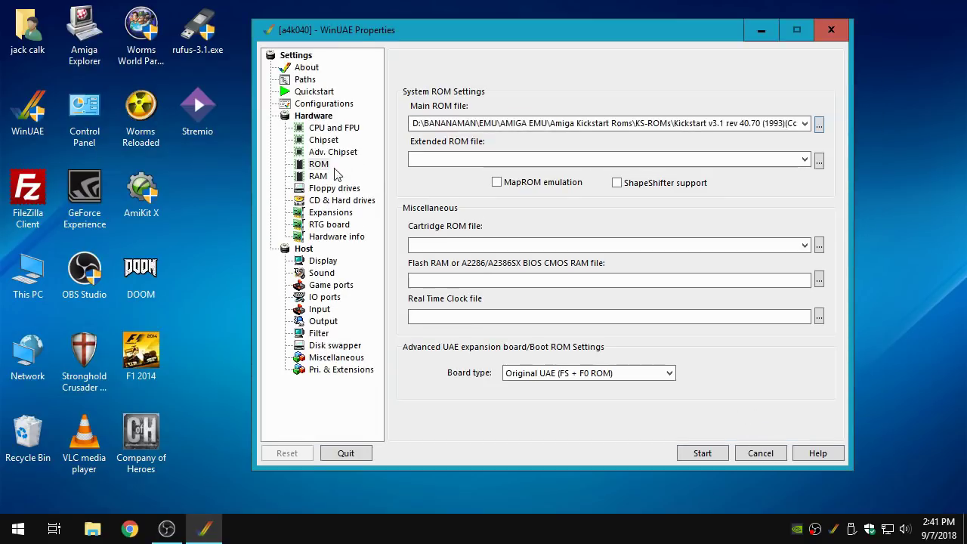
# Set the Z3 Fast memory to 128 MB in the RAM settings.
pyautogui.click(318, 179)
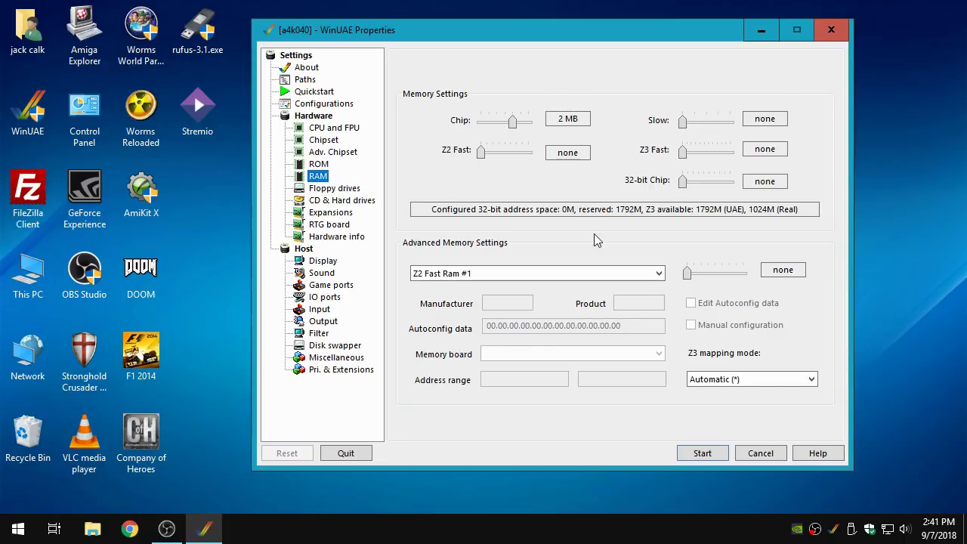
pyautogui.moveTo(479, 29); pyautogui.dragTo(430, 31)
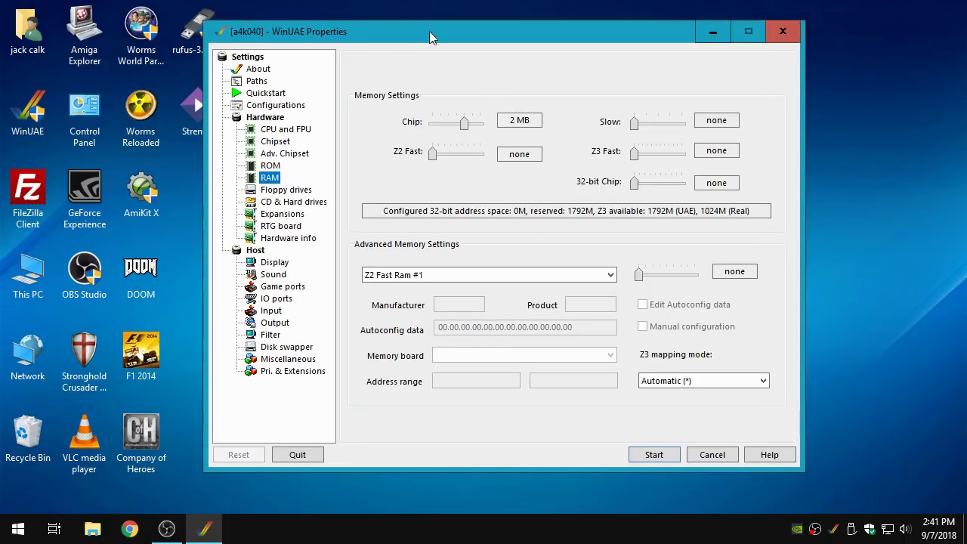
pyautogui.moveTo(635, 155); pyautogui.dragTo(669, 158)
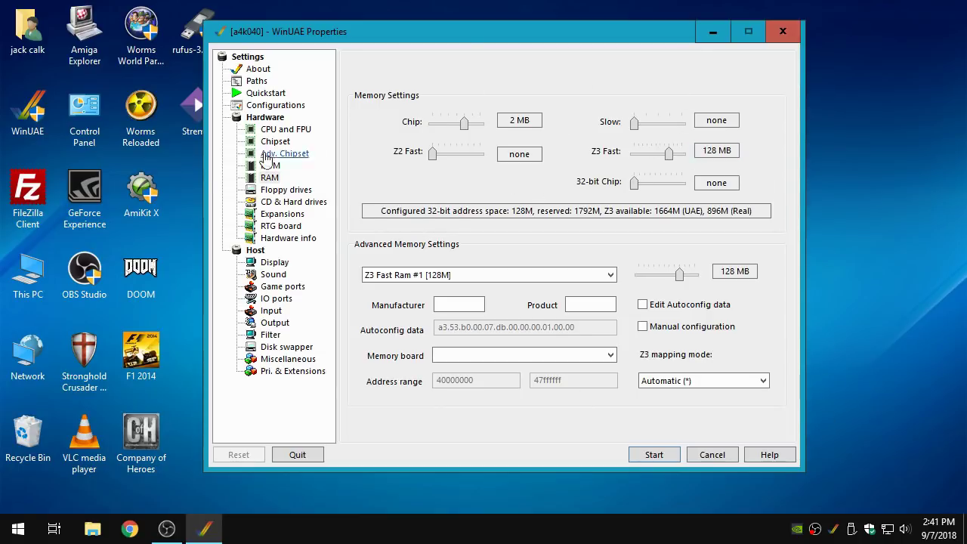
pyautogui.click(282, 192)
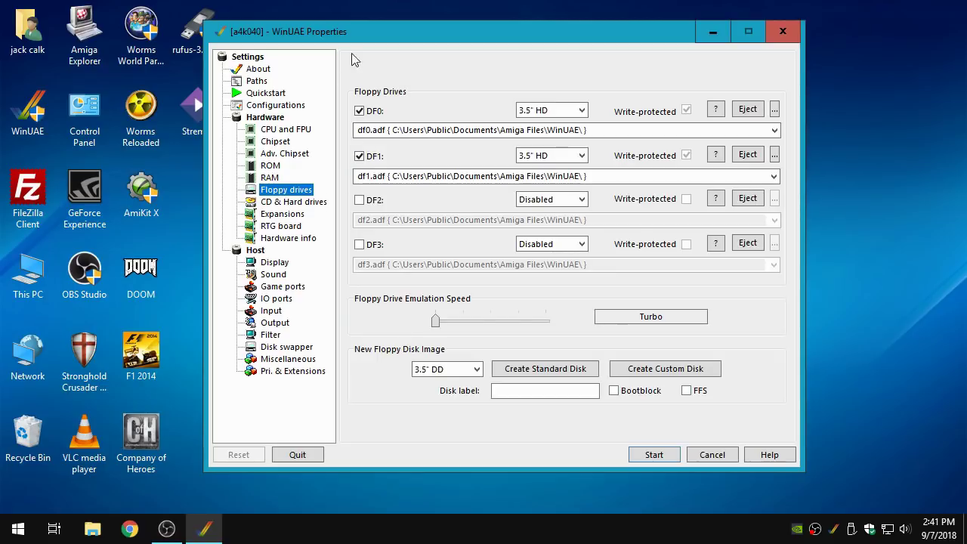
pyautogui.click(276, 207)
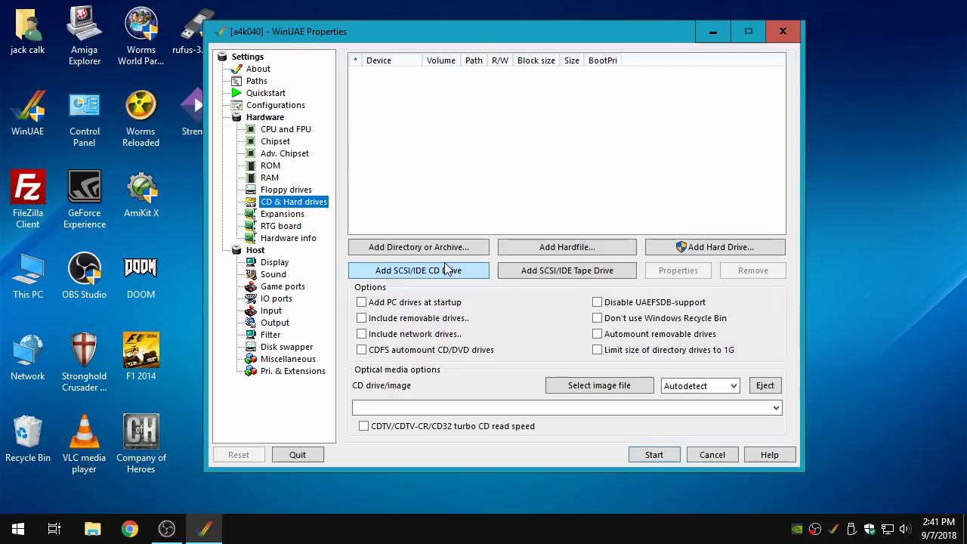
pyautogui.click(290, 218)
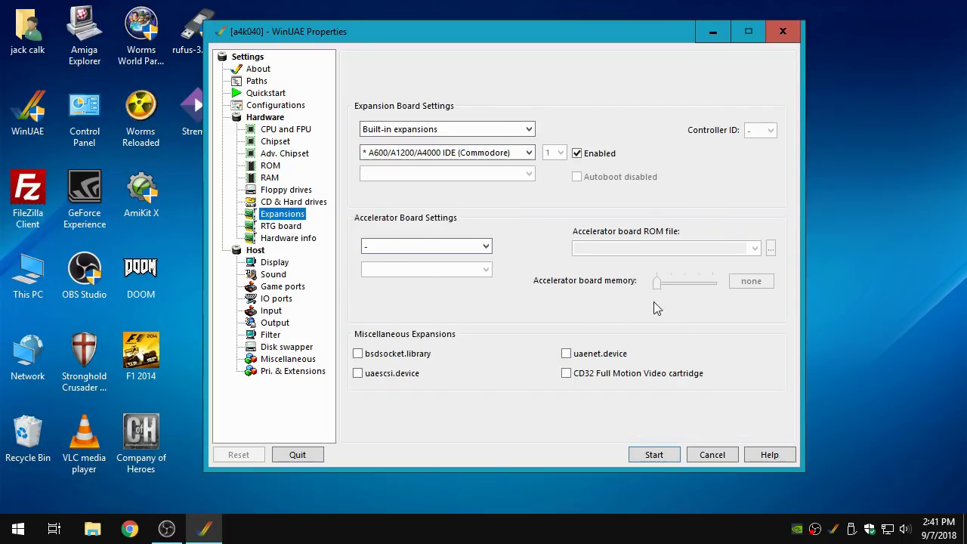
# Add a UAE Zorro III RTG graphics board with 128 MB of VRAM and check it in the hardware info.
pyautogui.click(283, 227)
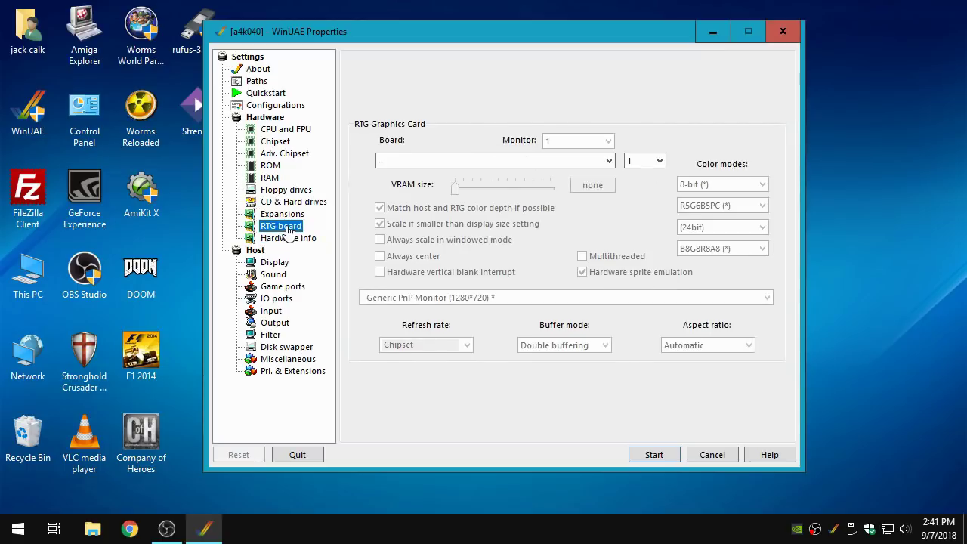
pyautogui.click(442, 162)
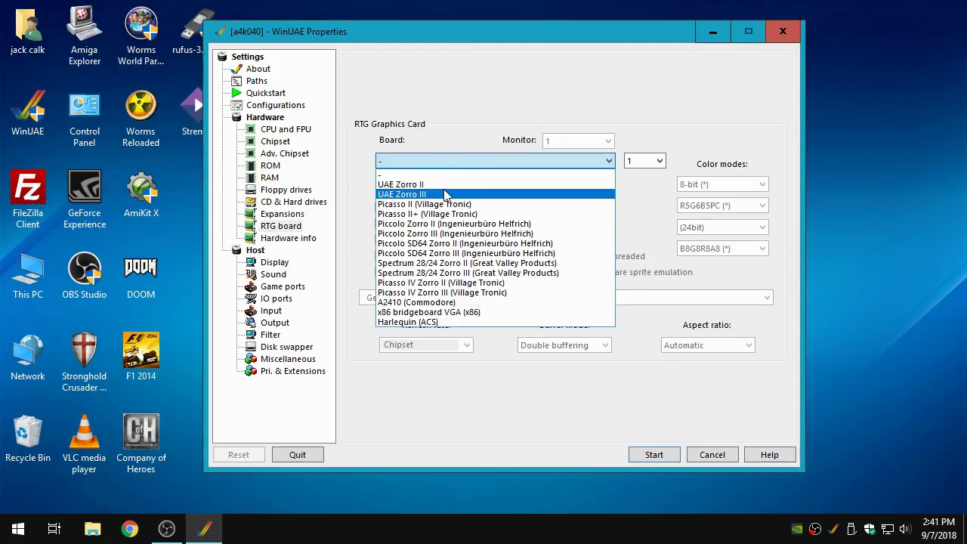
pyautogui.click(445, 195)
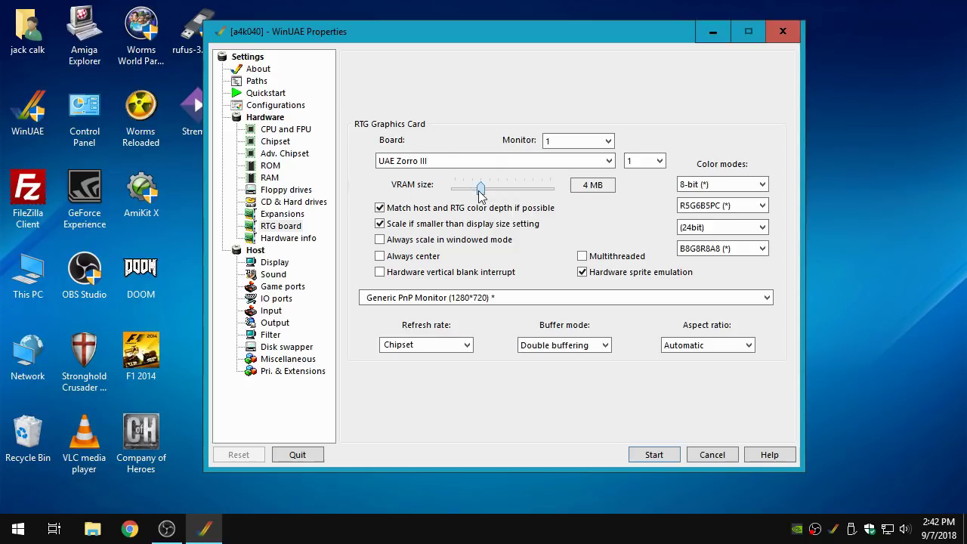
pyautogui.moveTo(481, 191); pyautogui.dragTo(524, 190)
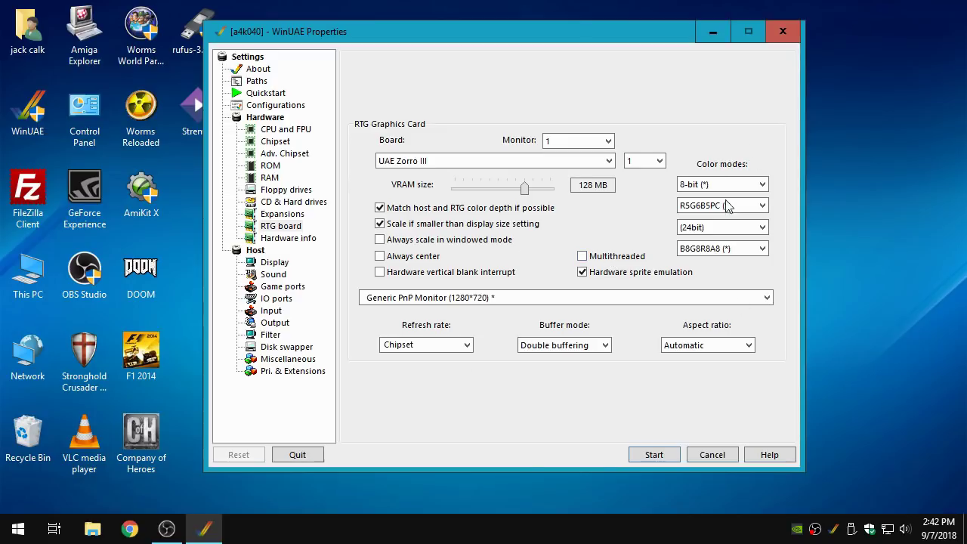
pyautogui.click(291, 239)
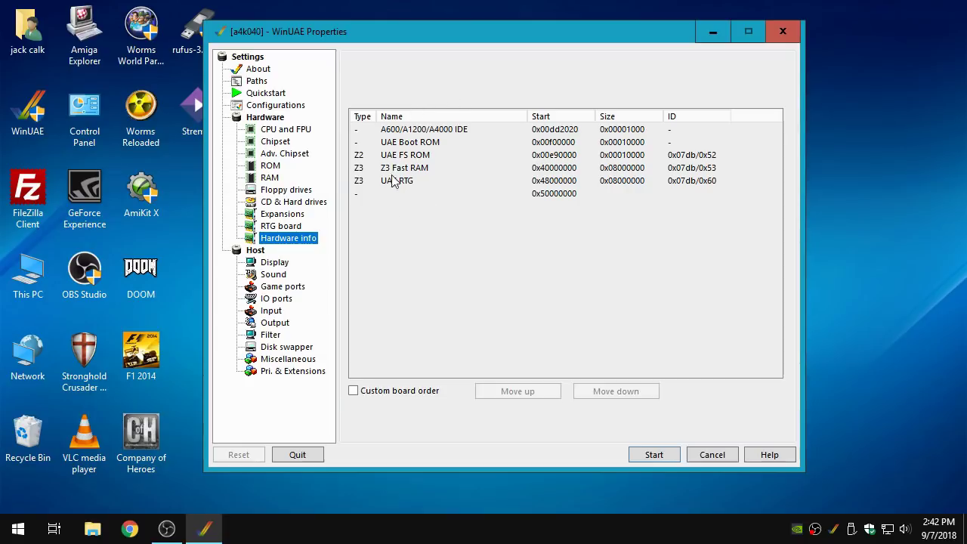
# Set the fullscreen display resolution to 1280x720.
pyautogui.click(275, 264)
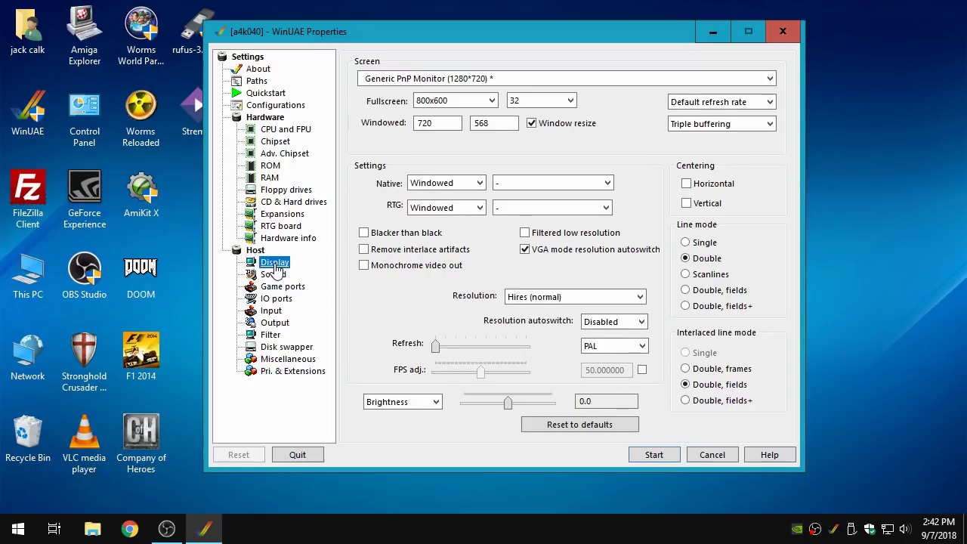
pyautogui.click(439, 103)
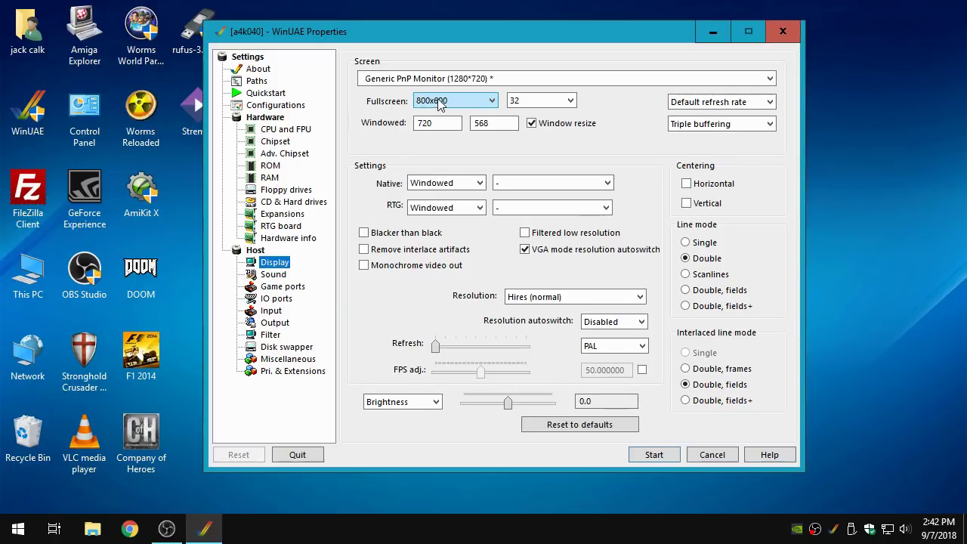
pyautogui.click(440, 104)
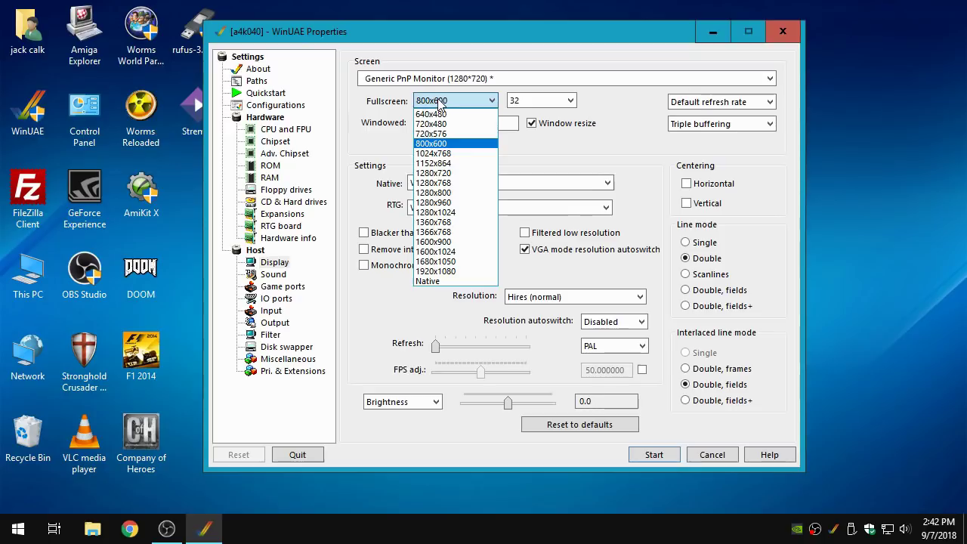
pyautogui.click(464, 173)
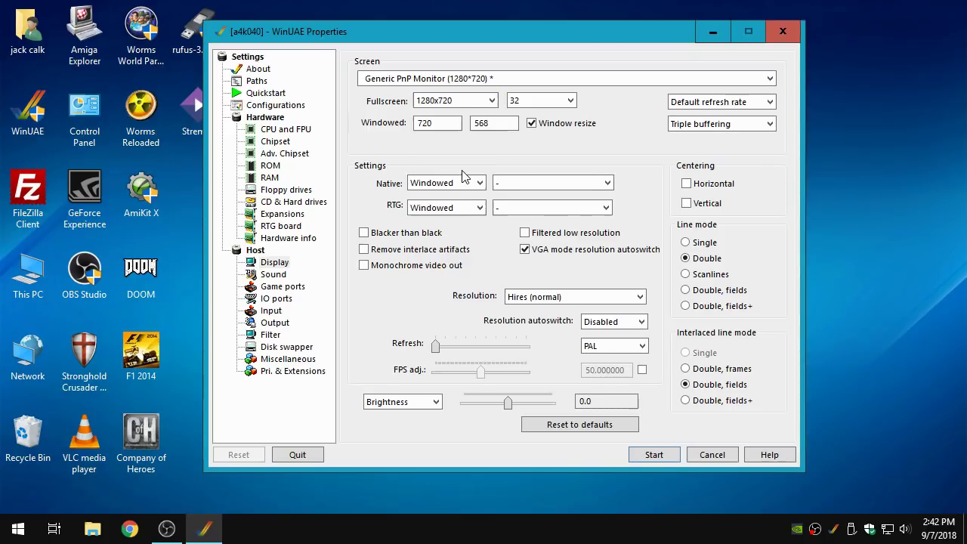
pyautogui.click(463, 119)
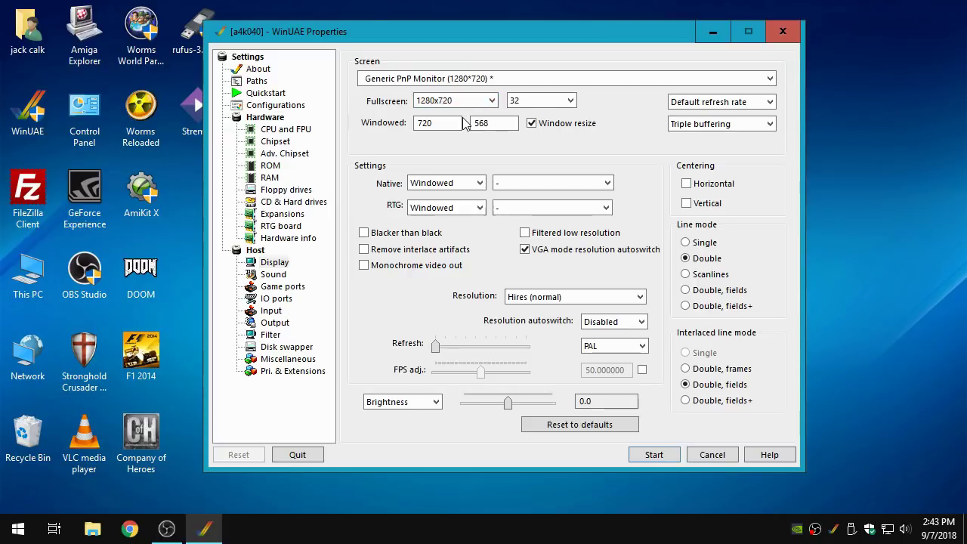
# Set both the Native and RTG display modes to Fullscreen.
pyautogui.click(443, 184)
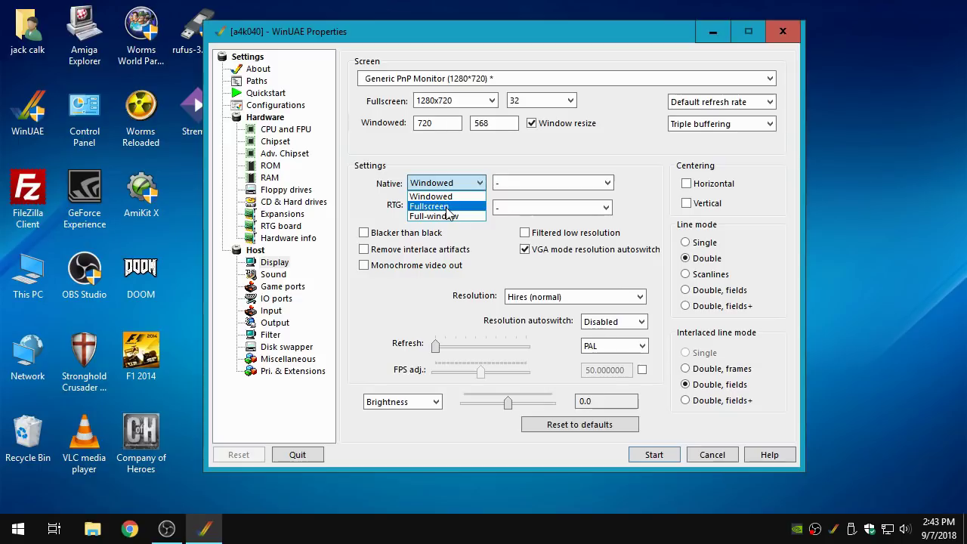
pyautogui.click(446, 207)
pyautogui.click(446, 209)
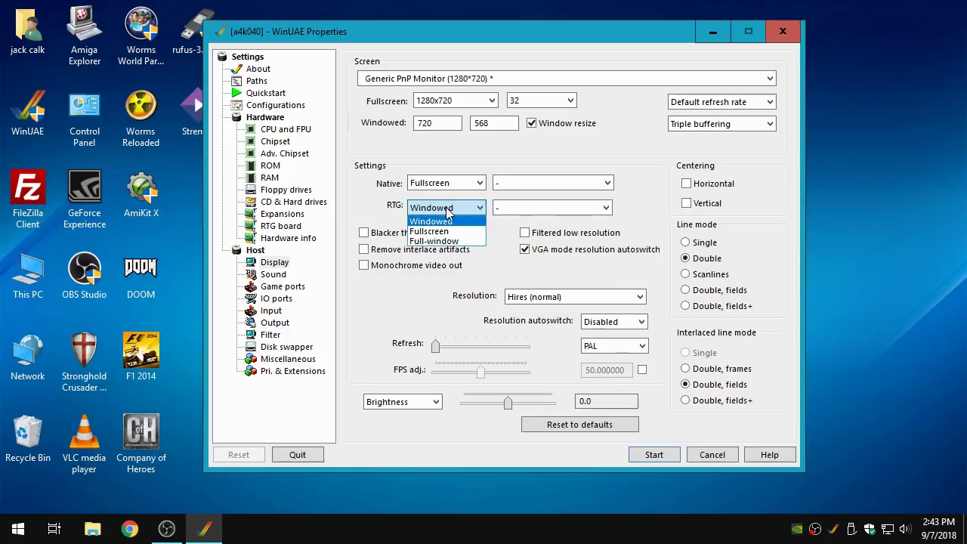
pyautogui.click(445, 229)
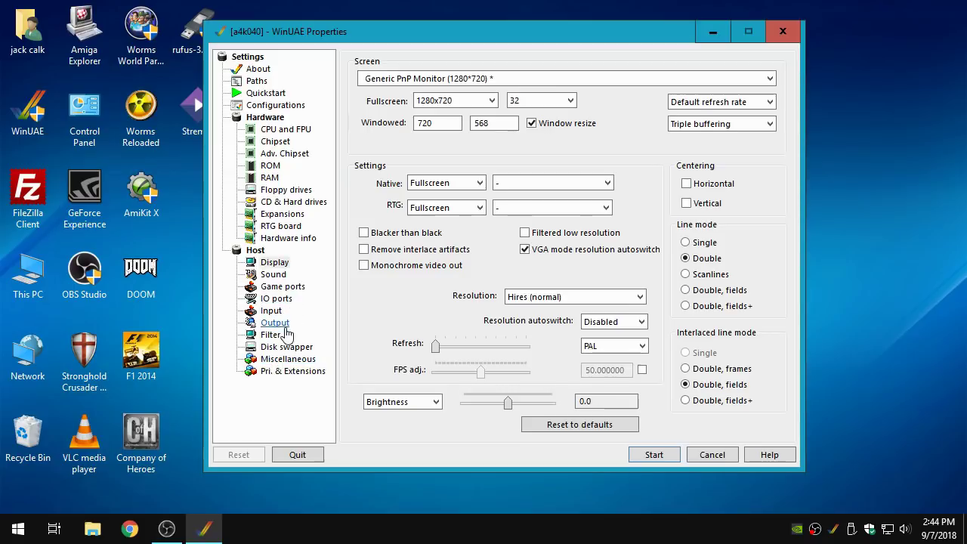
pyautogui.click(270, 337)
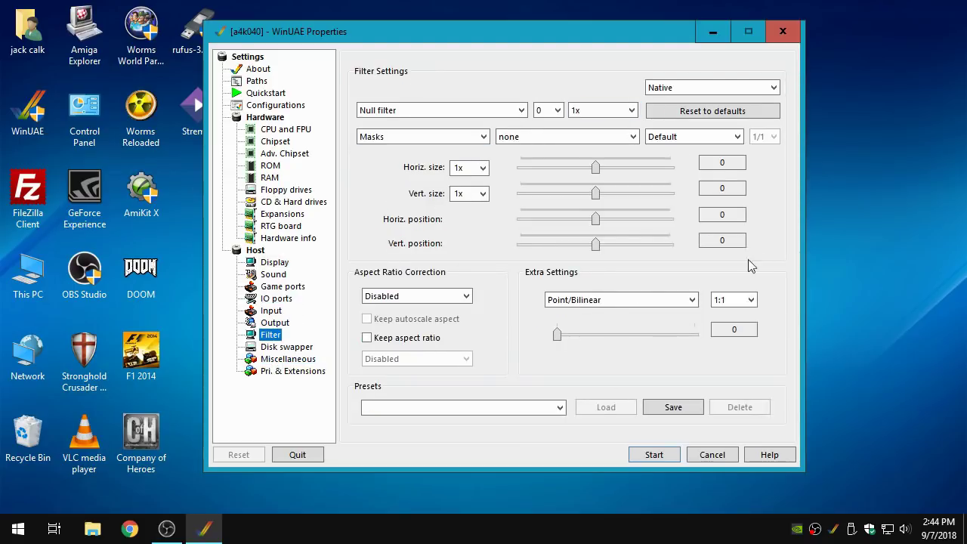
pyautogui.click(287, 347)
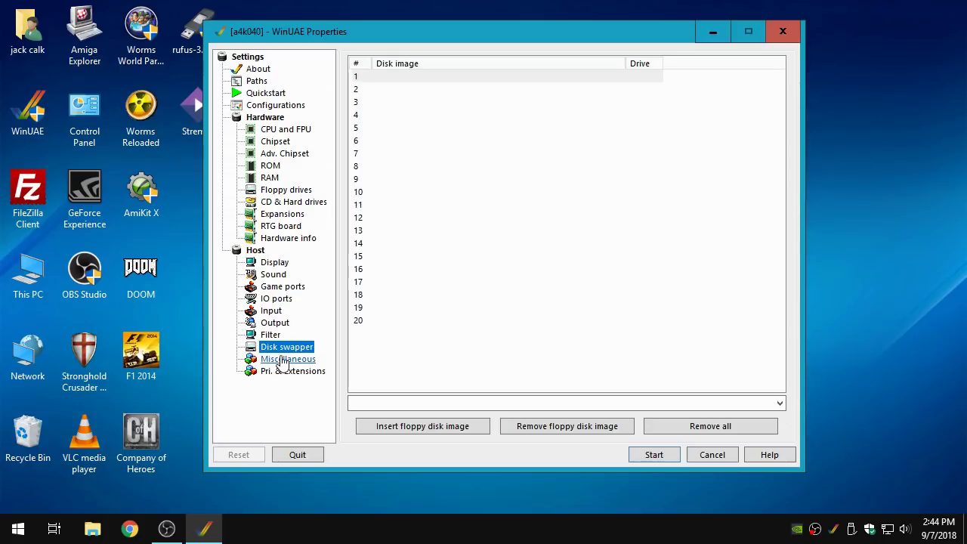
# Enable the "Use CTRL-F11 to quit" option in the miscellaneous host settings.
pyautogui.click(284, 359)
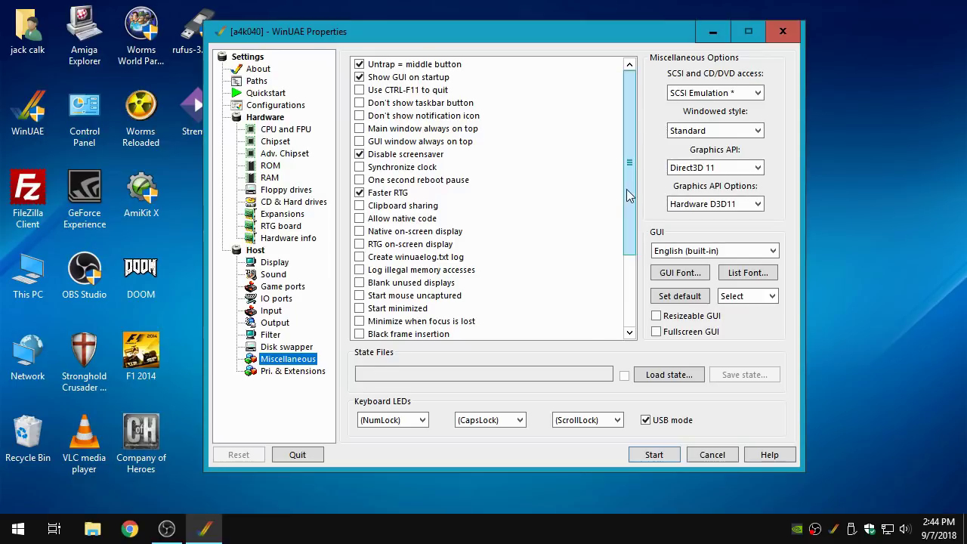
pyautogui.click(360, 89)
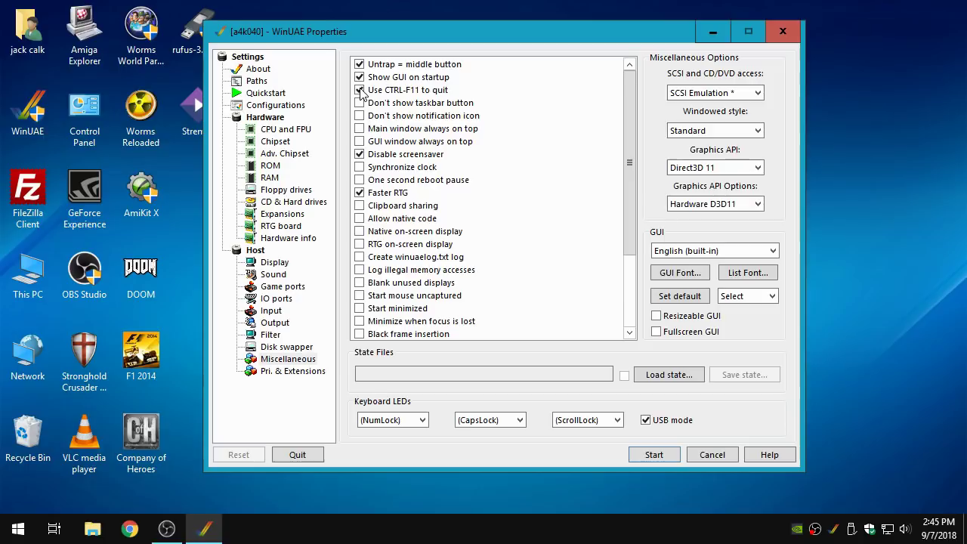
pyautogui.moveTo(634, 199)
pyautogui.mouseDown()
pyautogui.moveTo(630, 294)
pyautogui.moveTo(630, 205)
pyautogui.mouseUp()
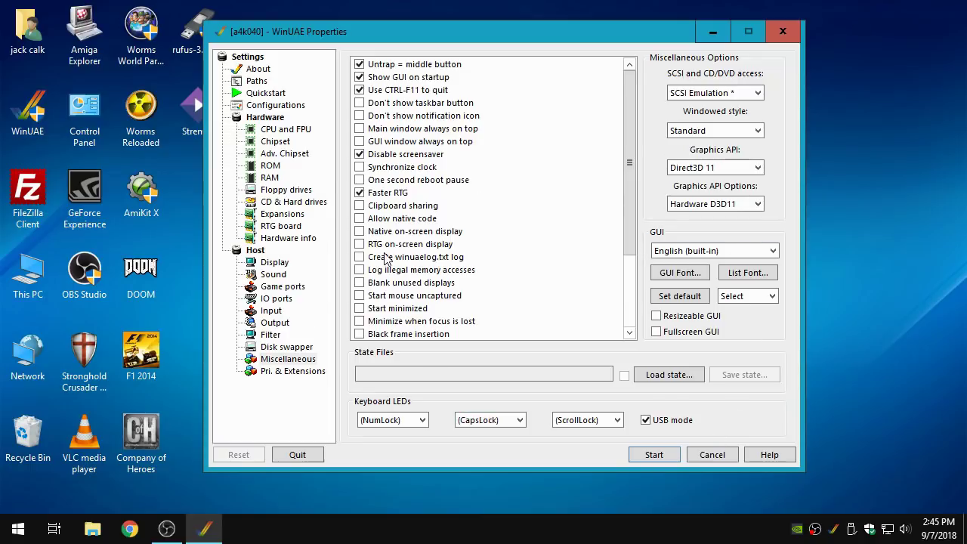
# Save the current settings into the existing a4k040 configuration and reselect it in the configurations list.
pyautogui.click(293, 110)
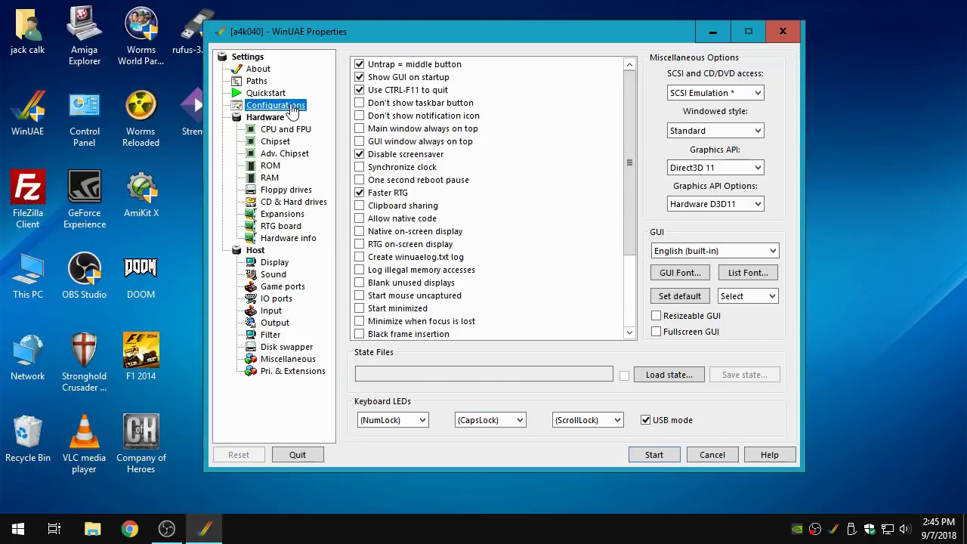
pyautogui.click(454, 78)
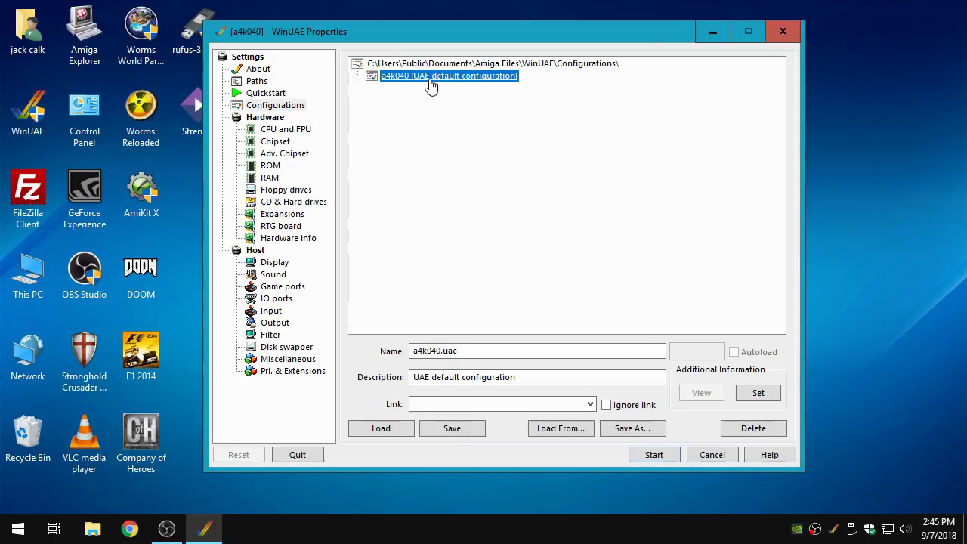
pyautogui.click(473, 432)
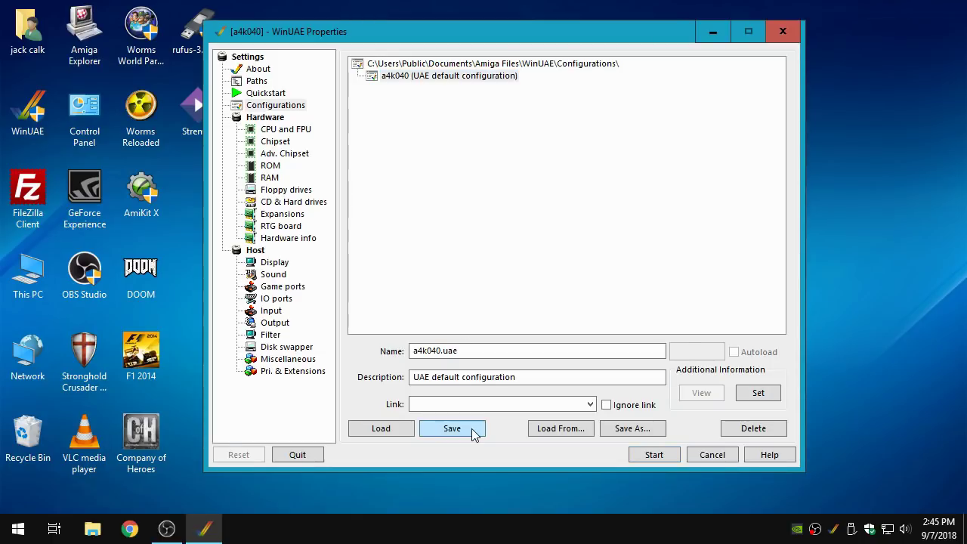
pyautogui.click(453, 79)
pyautogui.click(296, 201)
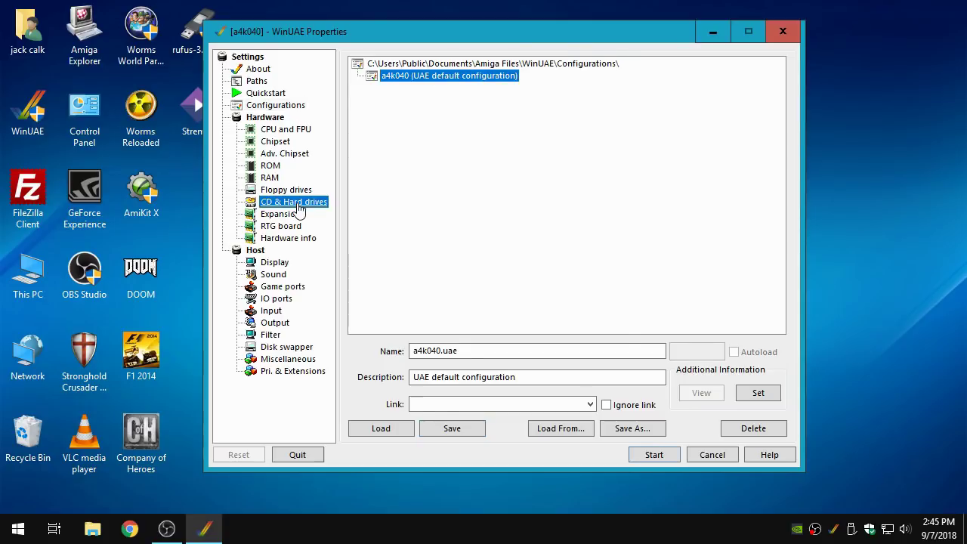
pyautogui.click(293, 105)
pyautogui.click(437, 79)
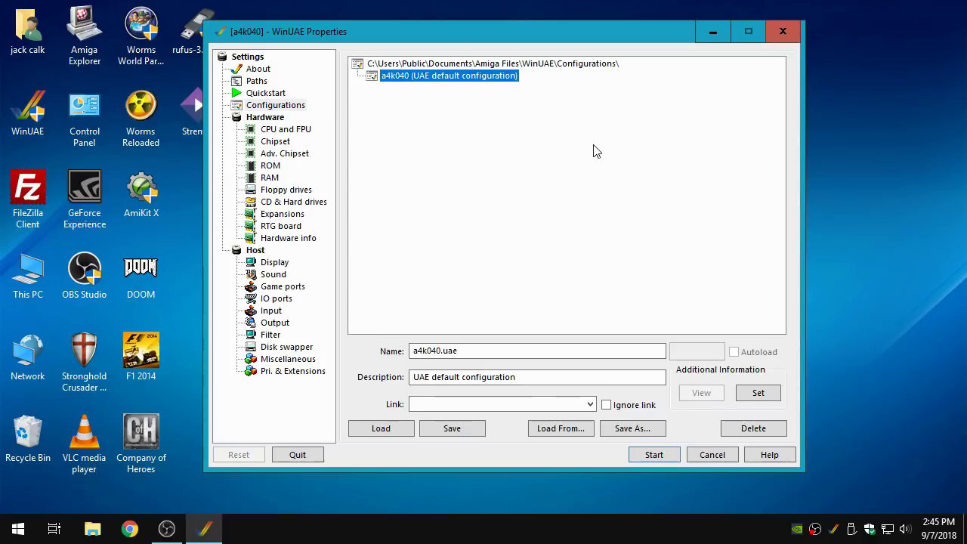
# Close and relaunch WinUAE, and load the saved a4k040 configuration.
pyautogui.click(783, 31)
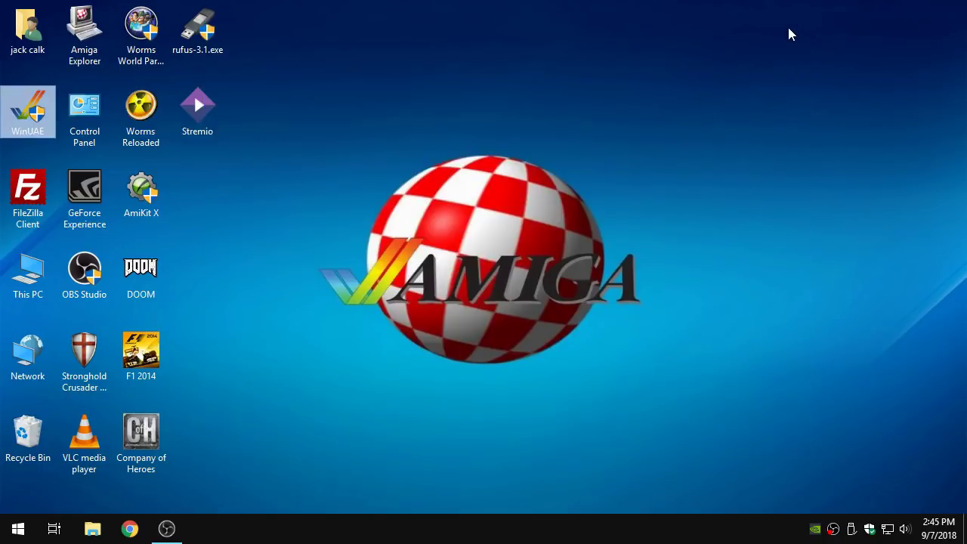
pyautogui.doubleClick(13, 120)
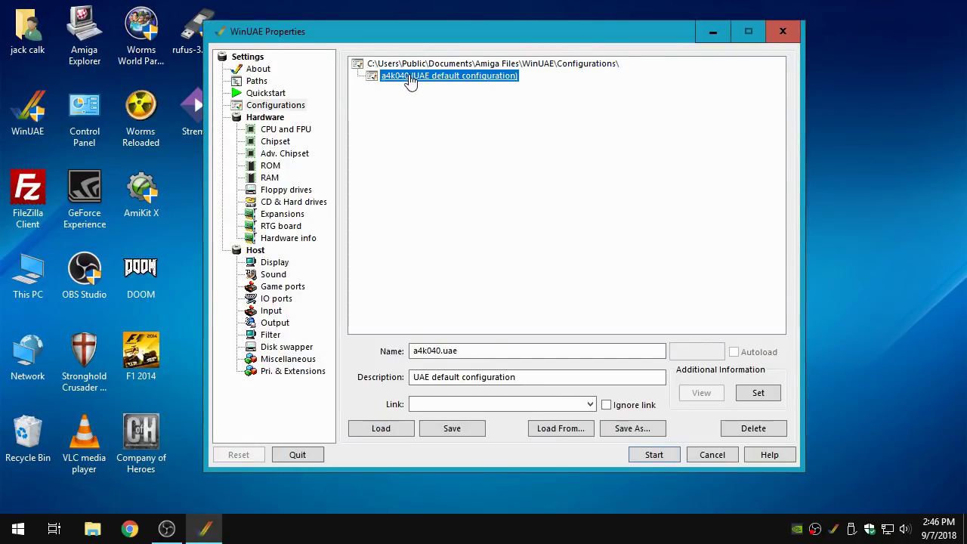
pyautogui.click(385, 430)
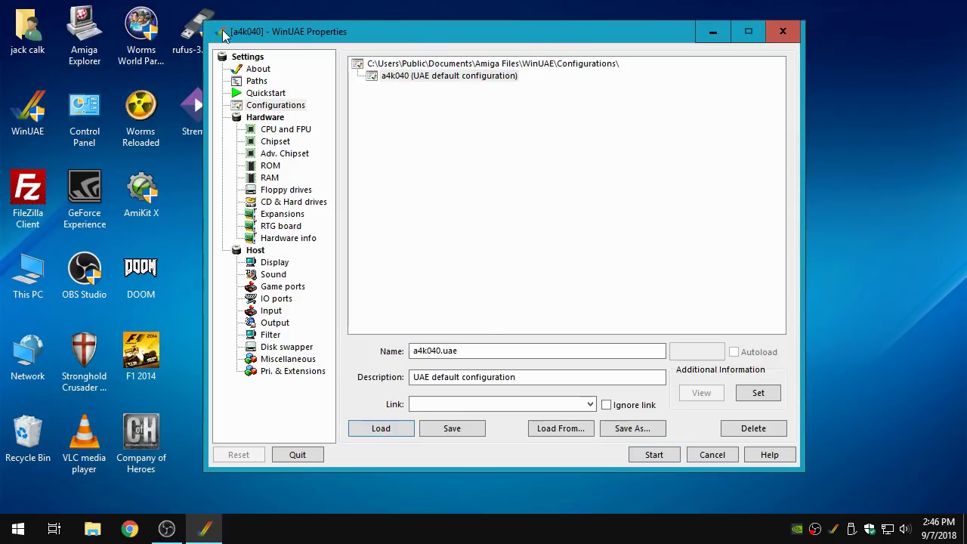
pyautogui.moveTo(312, 32); pyautogui.dragTo(400, 36)
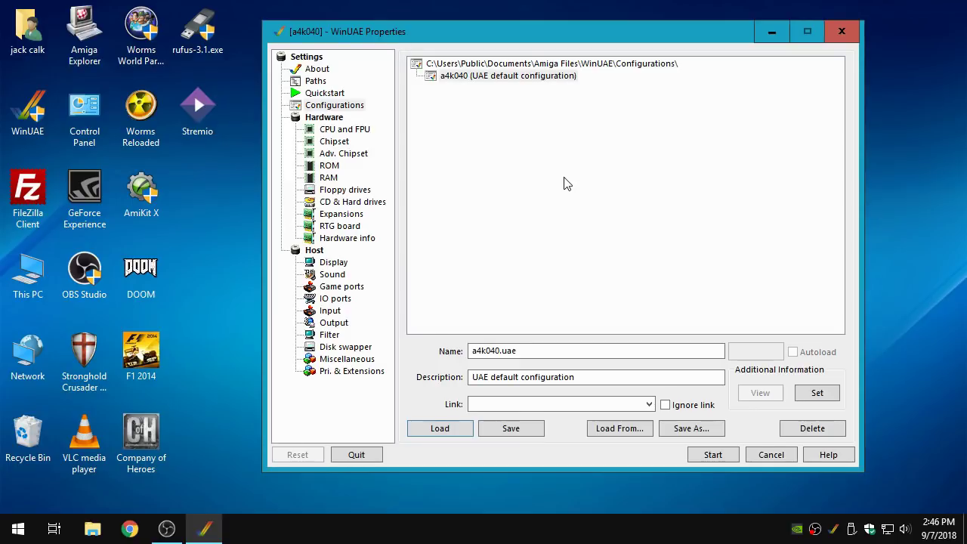
# Review the loaded configuration's Quickstart model, CPU, chipset, ROM, RAM, RTG board, hardware info and display settings.
pyautogui.click(340, 95)
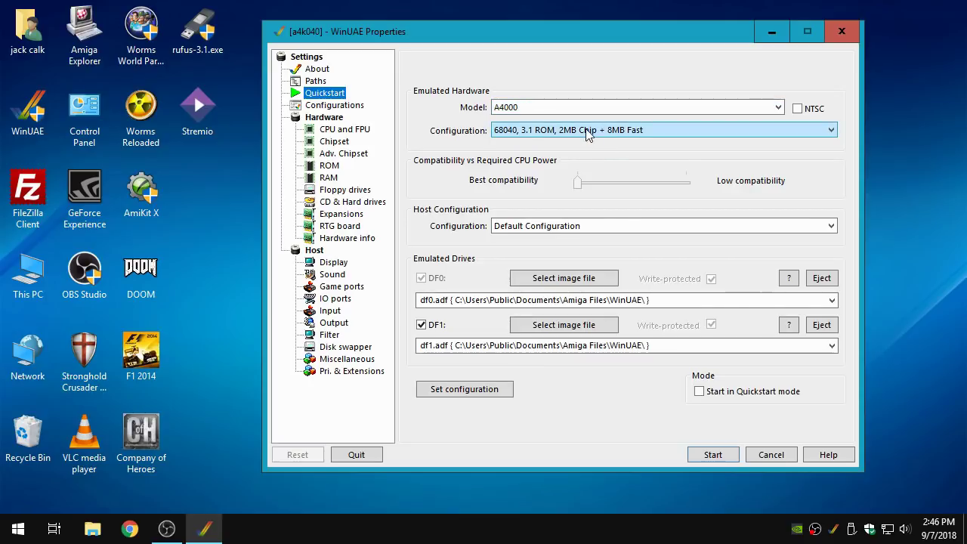
pyautogui.click(349, 130)
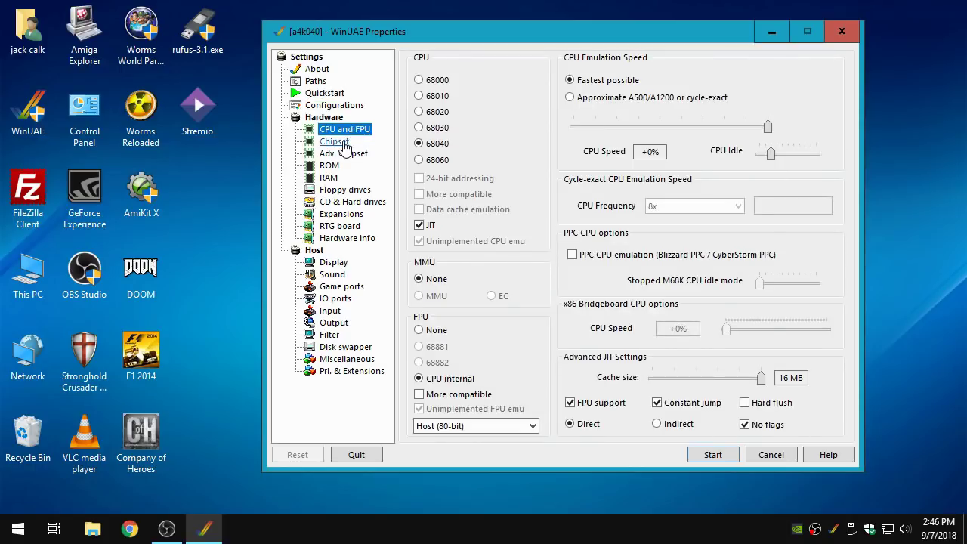
pyautogui.click(344, 142)
pyautogui.click(346, 154)
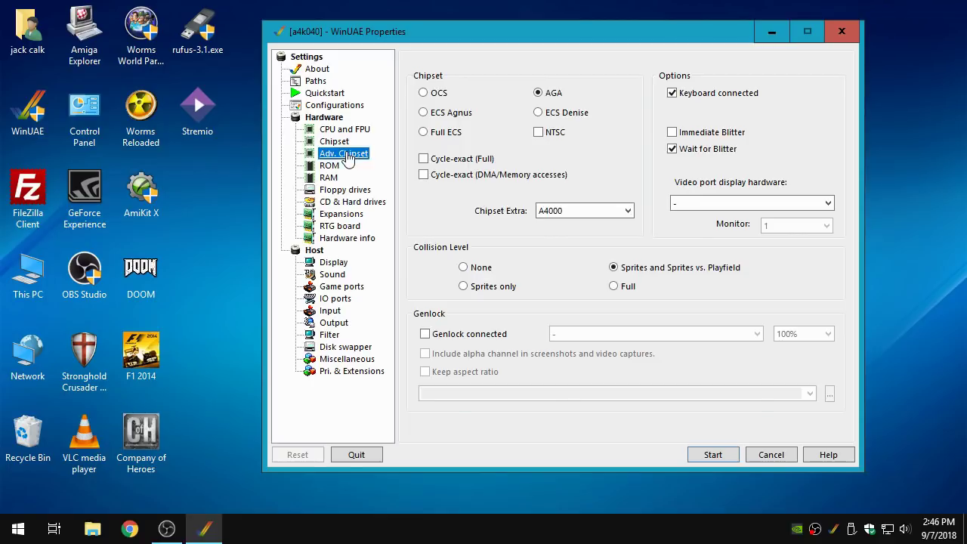
pyautogui.click(330, 166)
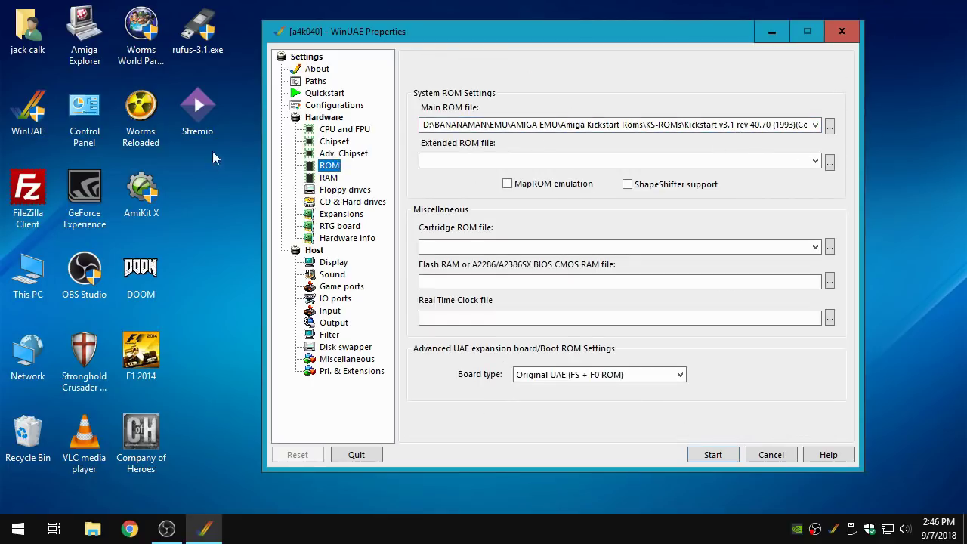
pyautogui.click(326, 178)
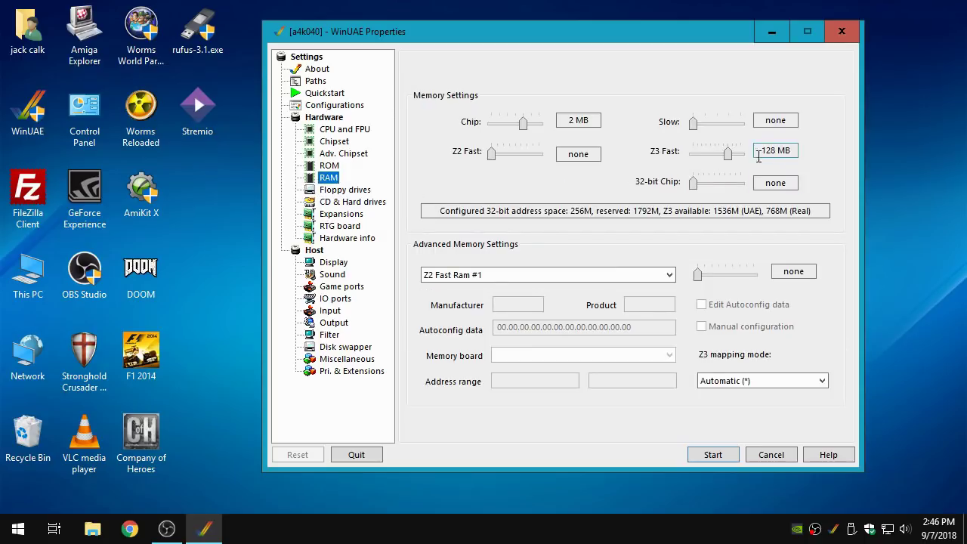
pyautogui.click(332, 263)
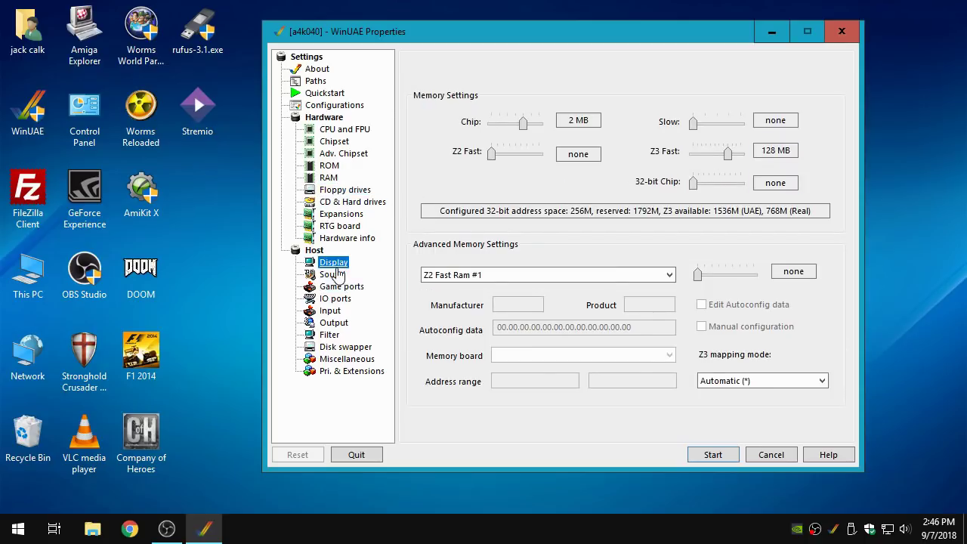
pyautogui.click(347, 228)
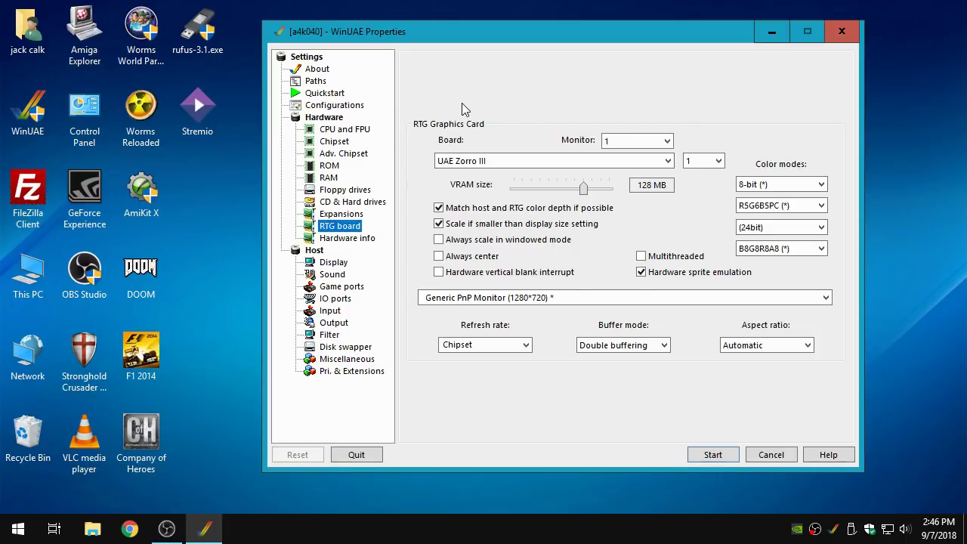
pyautogui.click(353, 238)
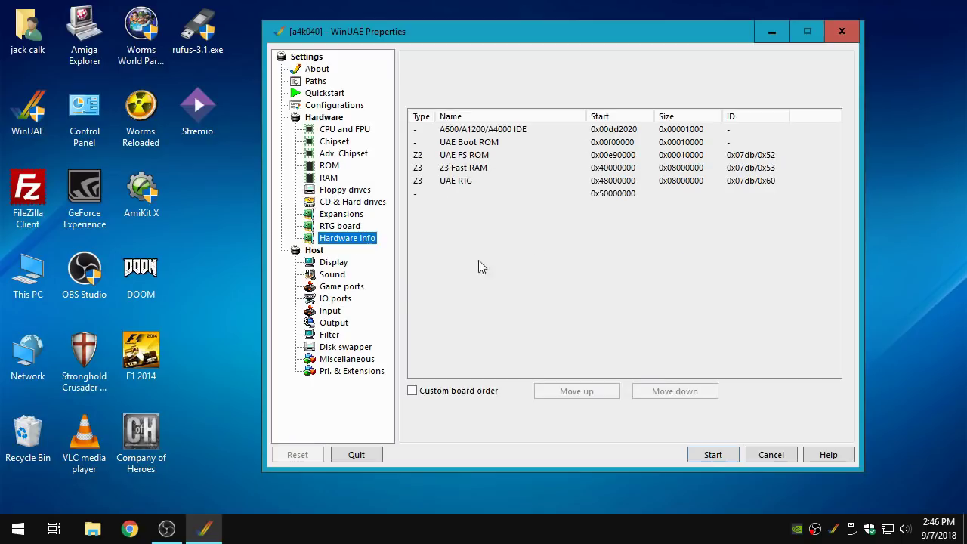
pyautogui.click(333, 265)
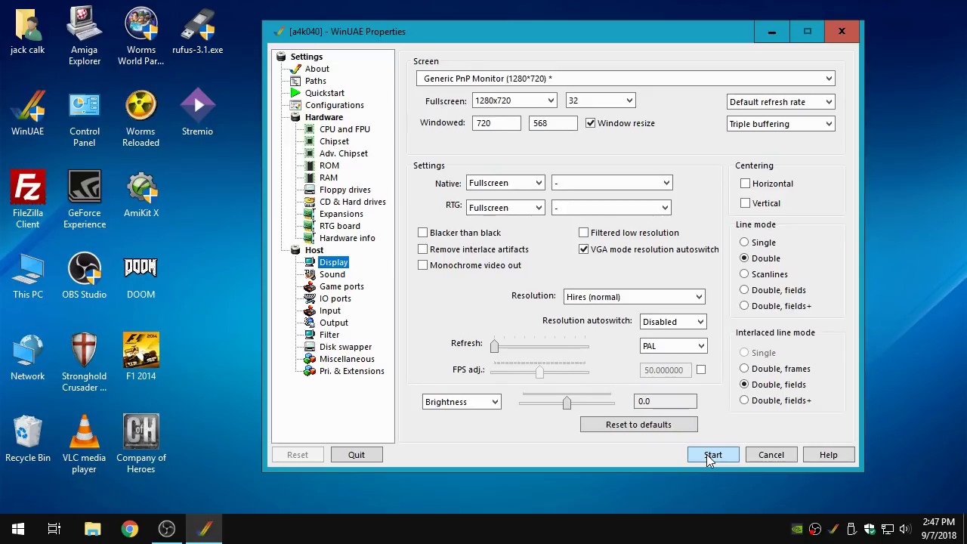
pyautogui.click(329, 167)
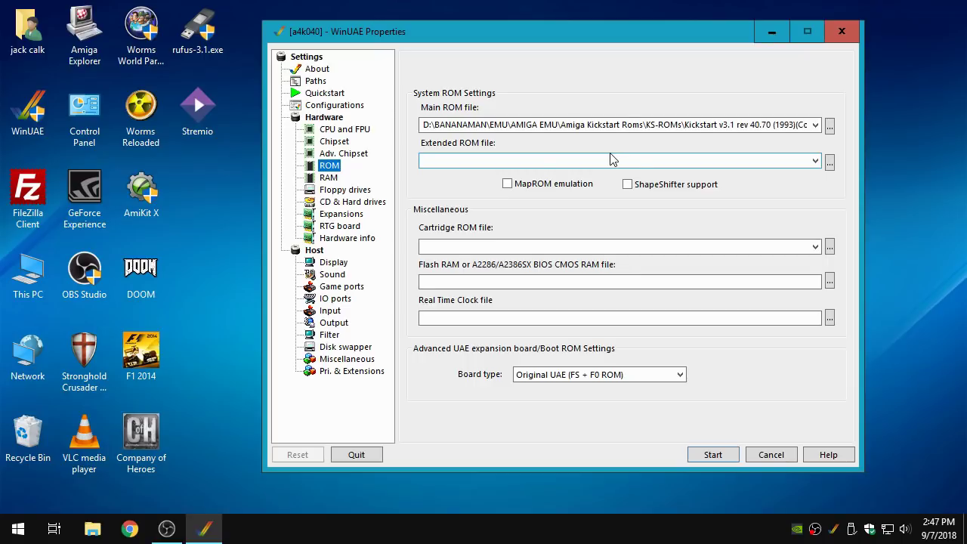
# Run the emulation once with the a4k040 setup, relaunch WinUAE after quitting it, and reload the a4k040 configuration.
pyautogui.click(698, 454)
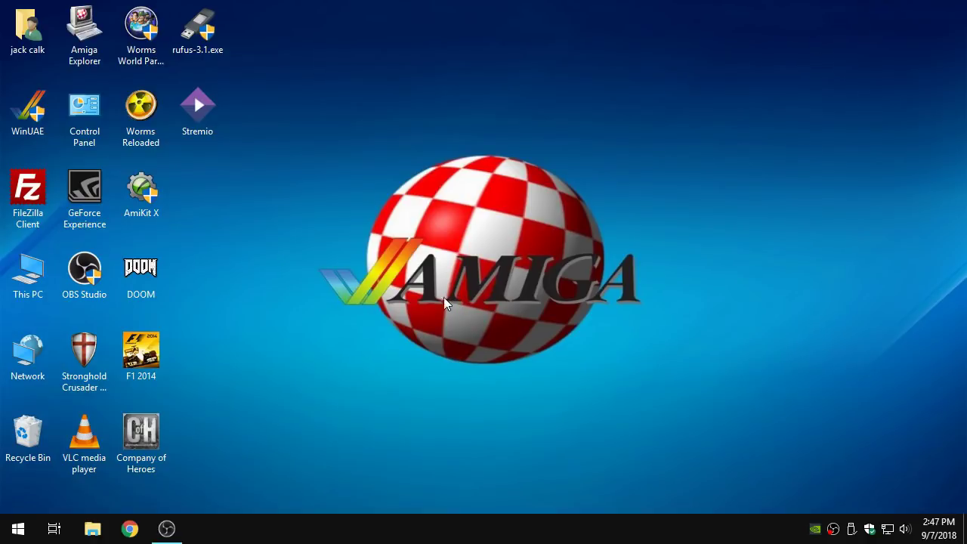
pyautogui.doubleClick(30, 120)
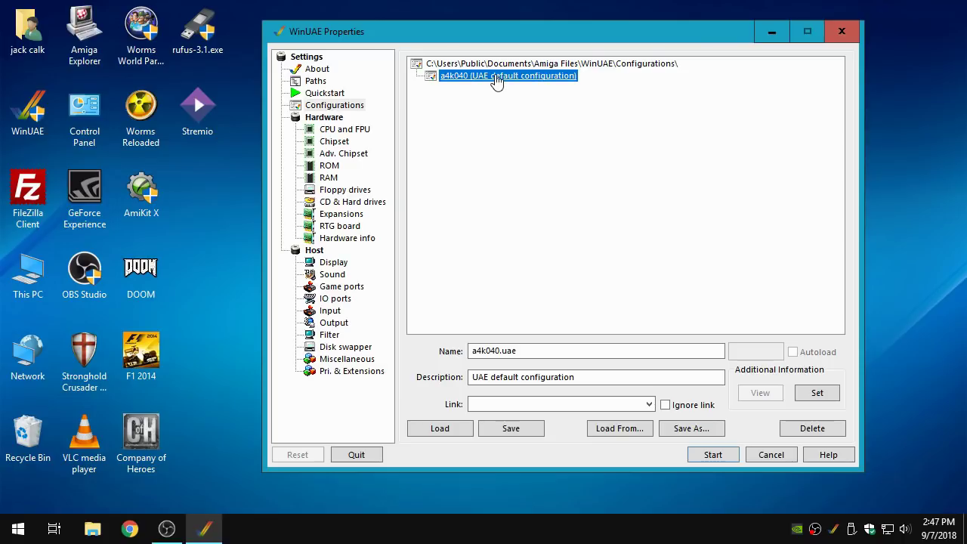
pyautogui.click(452, 431)
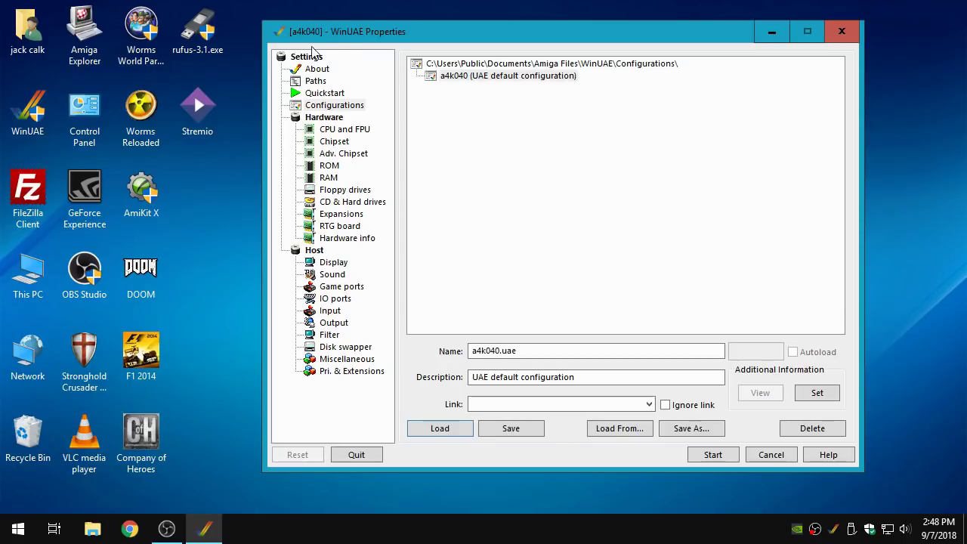
pyautogui.moveTo(408, 30); pyautogui.dragTo(393, 34)
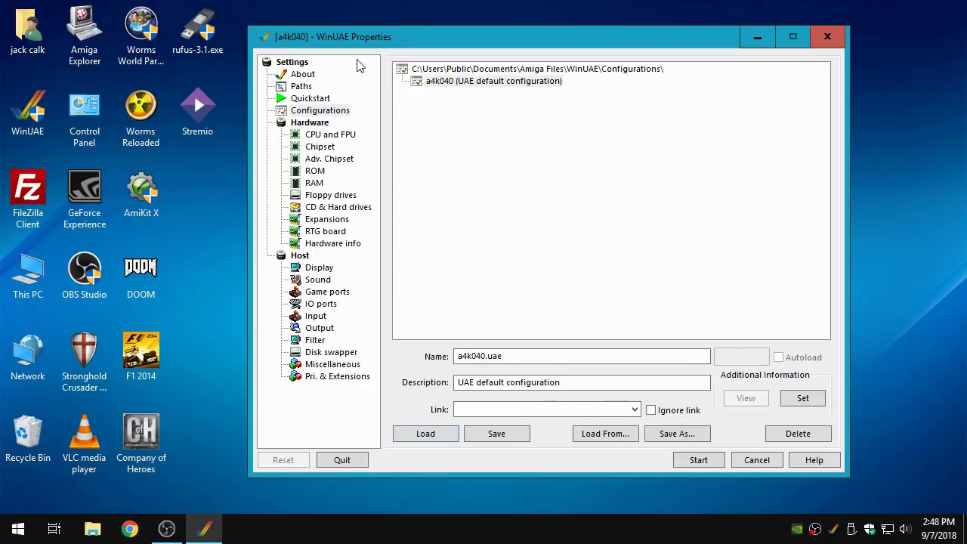
# Browse for a DF0 floppy image in the BANANAMAN\EMU\AMIGA EMU\Amiga OS pack folder on drive D.
pyautogui.click(340, 200)
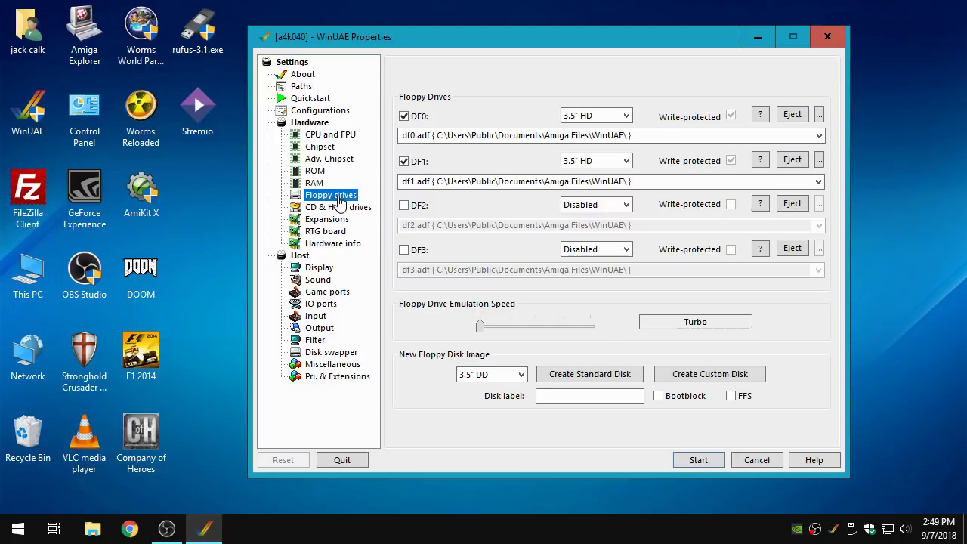
pyautogui.click(821, 120)
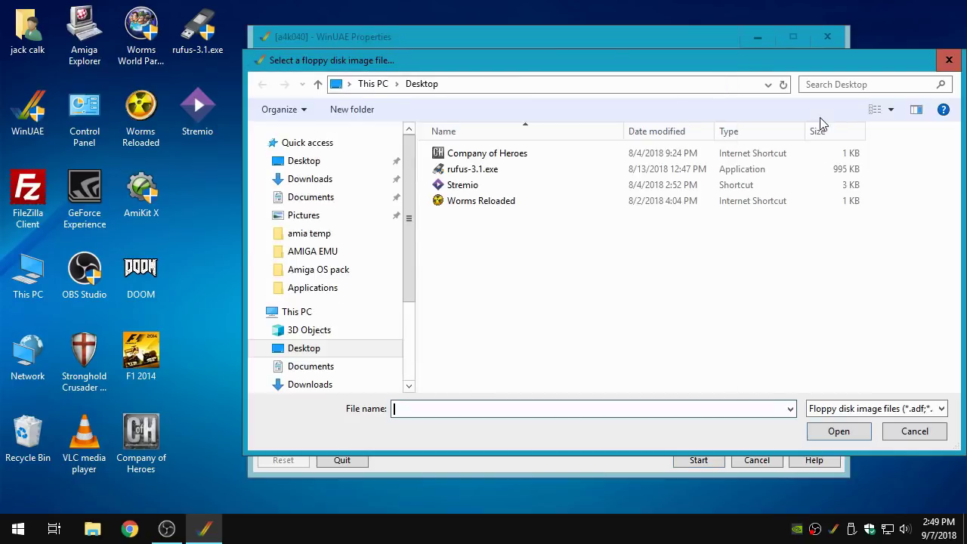
pyautogui.moveTo(810, 61); pyautogui.dragTo(724, 81)
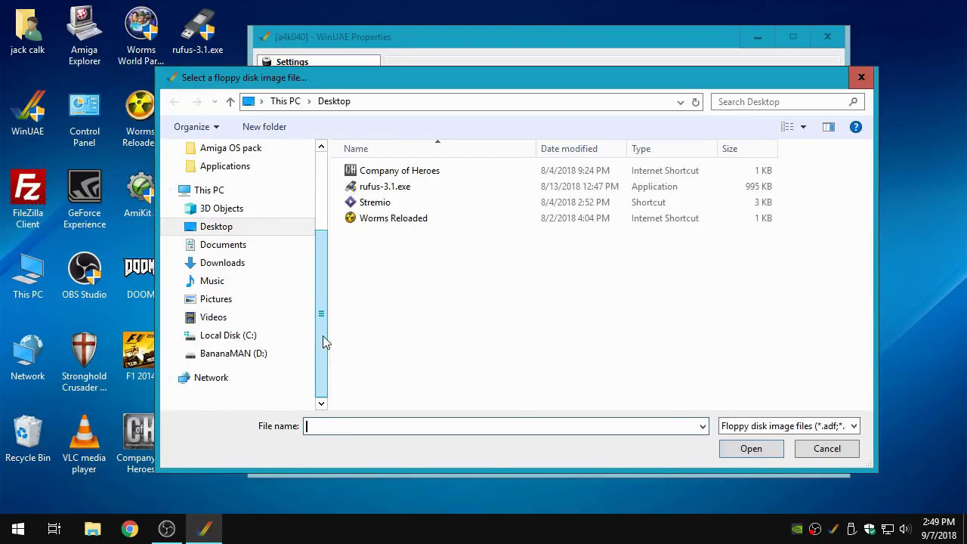
pyautogui.click(234, 353)
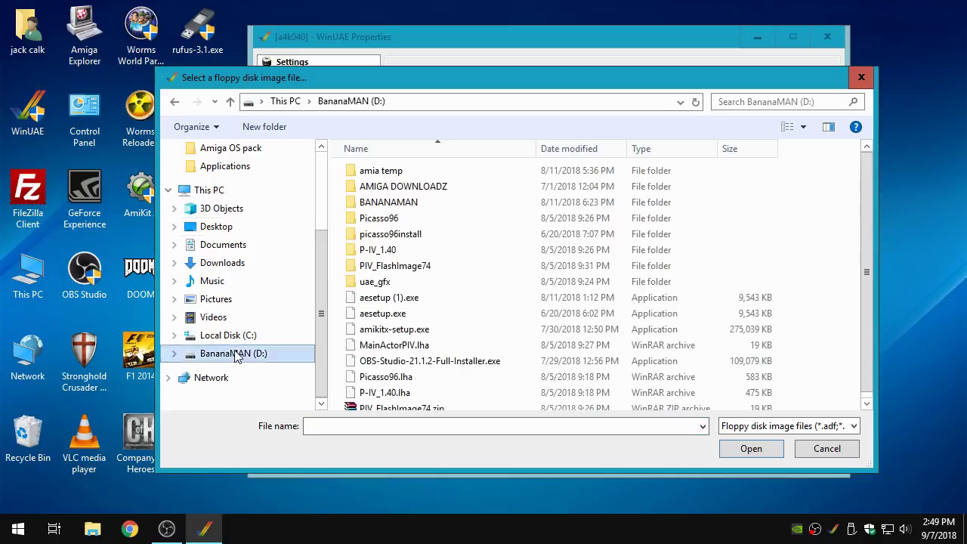
pyautogui.doubleClick(392, 202)
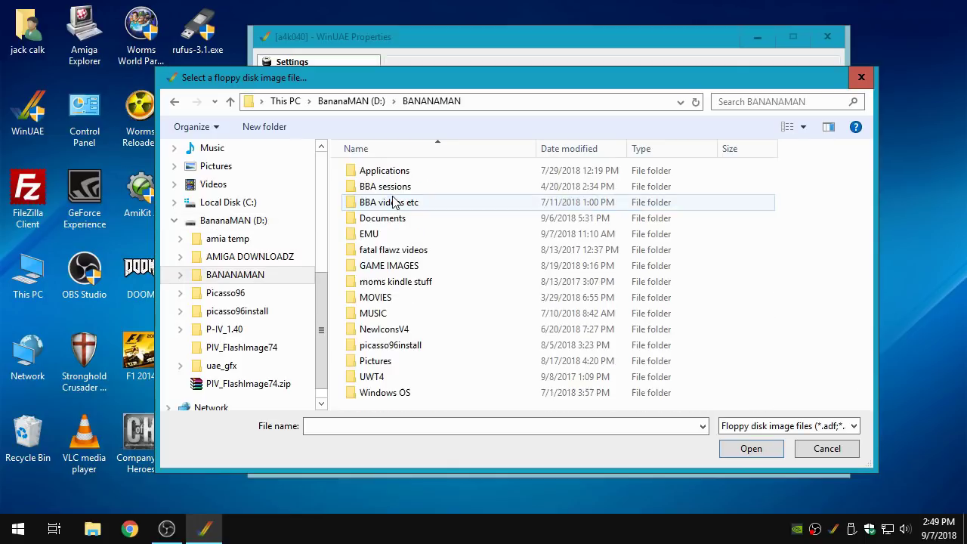
pyautogui.doubleClick(399, 237)
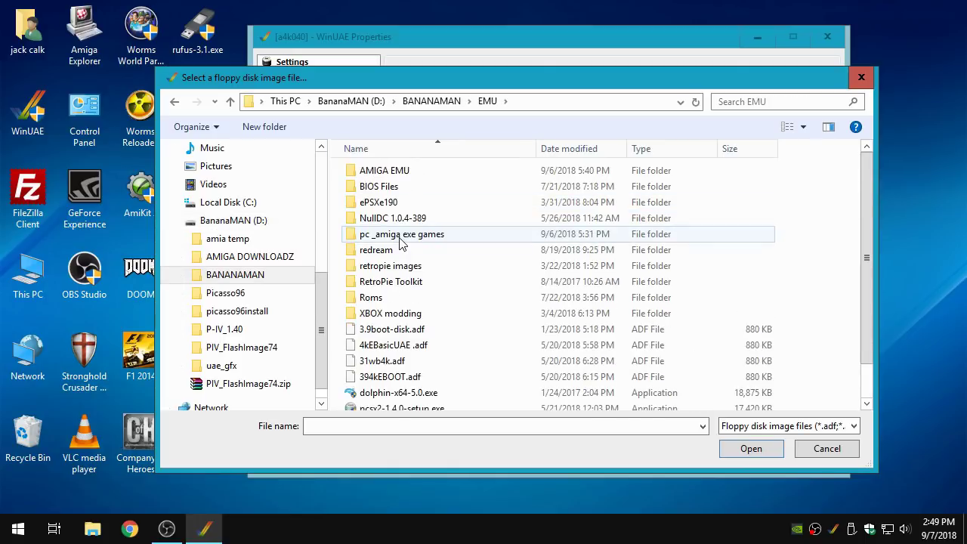
pyautogui.click(408, 171)
pyautogui.doubleClick(408, 171)
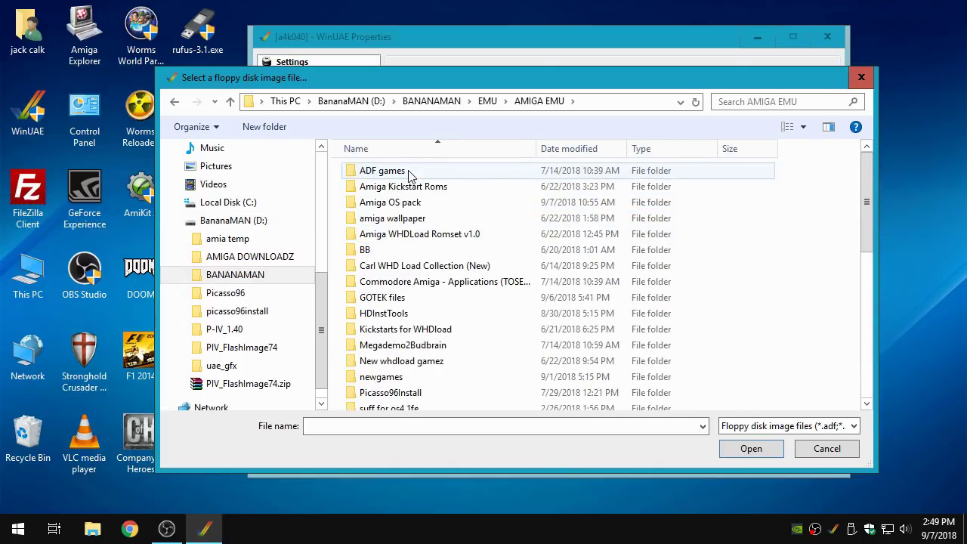
pyautogui.doubleClick(410, 209)
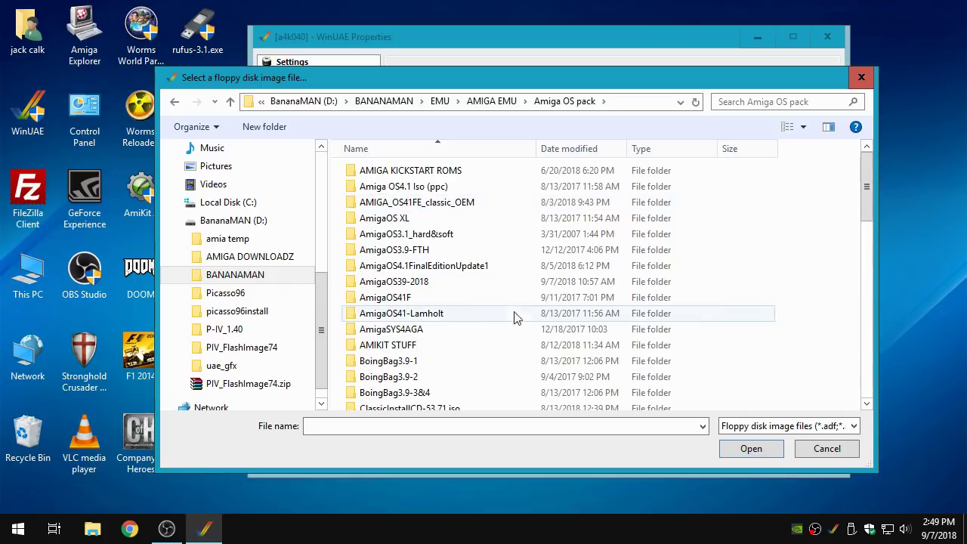
# Insert INSTALL.ADF from the WORKBENCHES\Workbench 3.1 folder into DF0.
pyautogui.scroll(-2, 469, 322)
pyautogui.scroll(-5, 469, 322)
pyautogui.scroll(1, 469, 322)
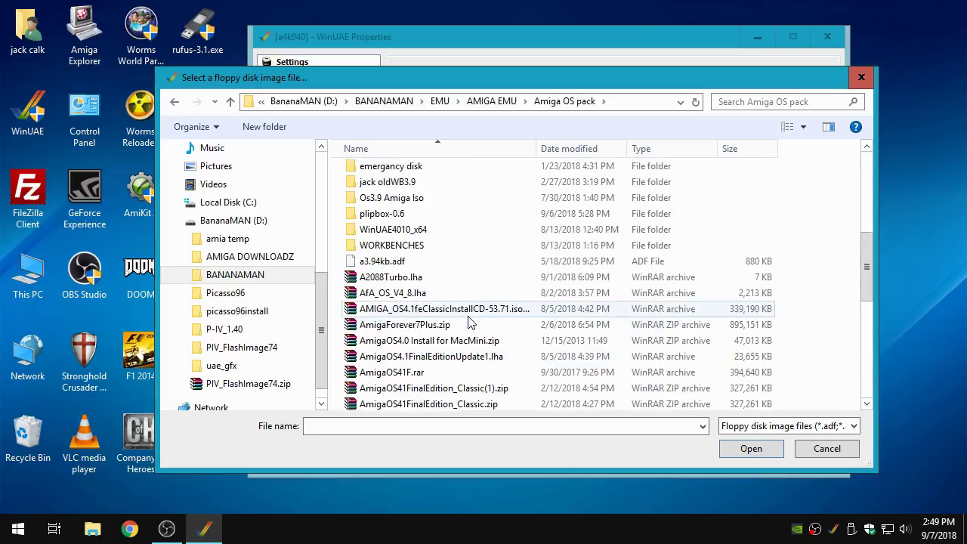
pyautogui.doubleClick(420, 248)
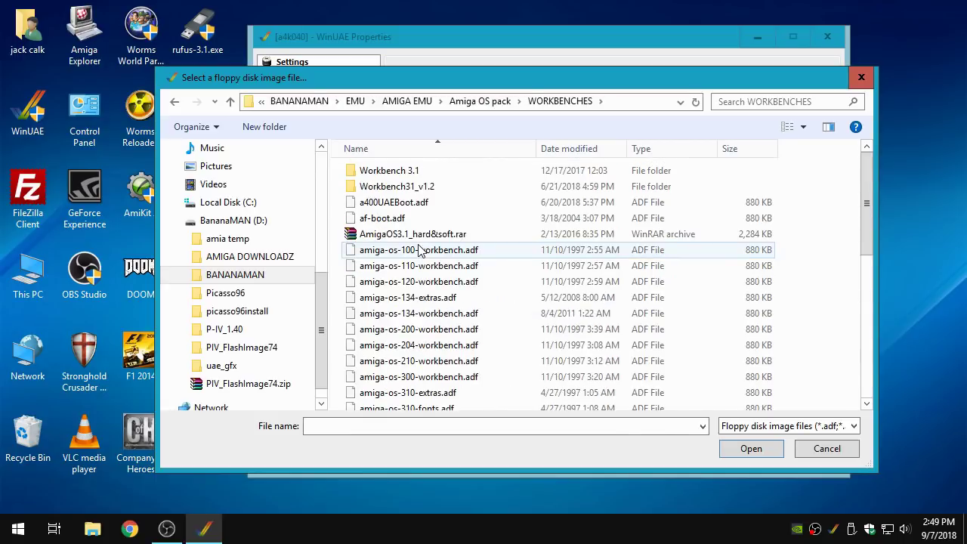
pyautogui.scroll(-10, 497, 286)
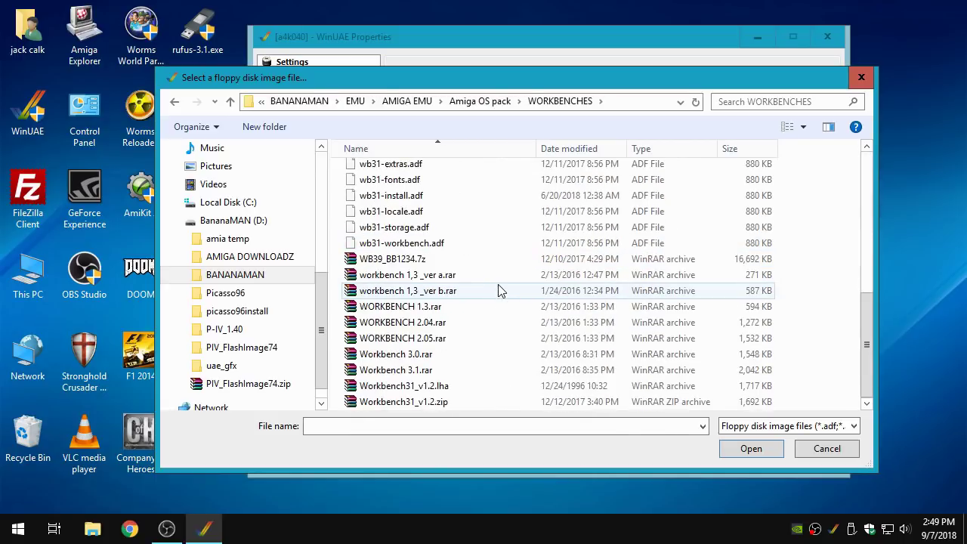
pyautogui.scroll(10, 498, 286)
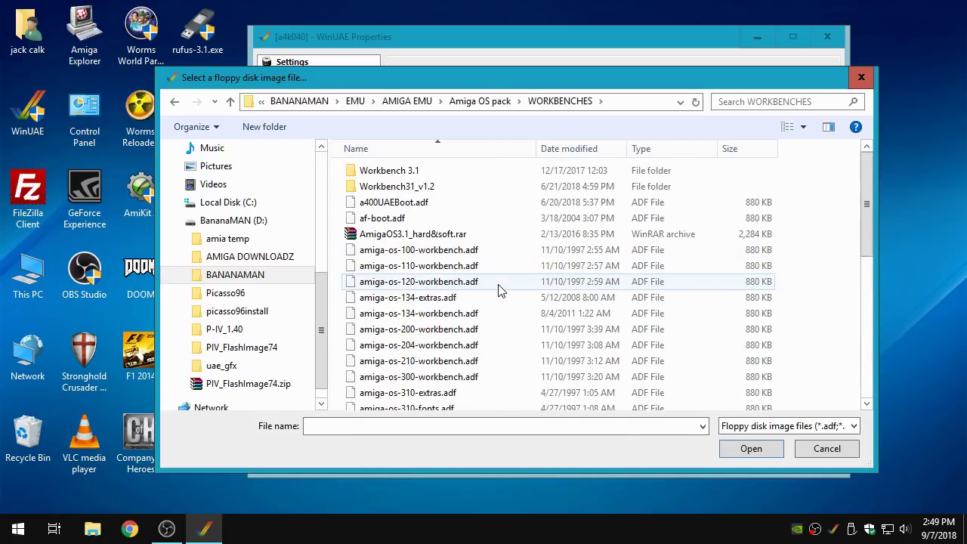
pyautogui.doubleClick(382, 171)
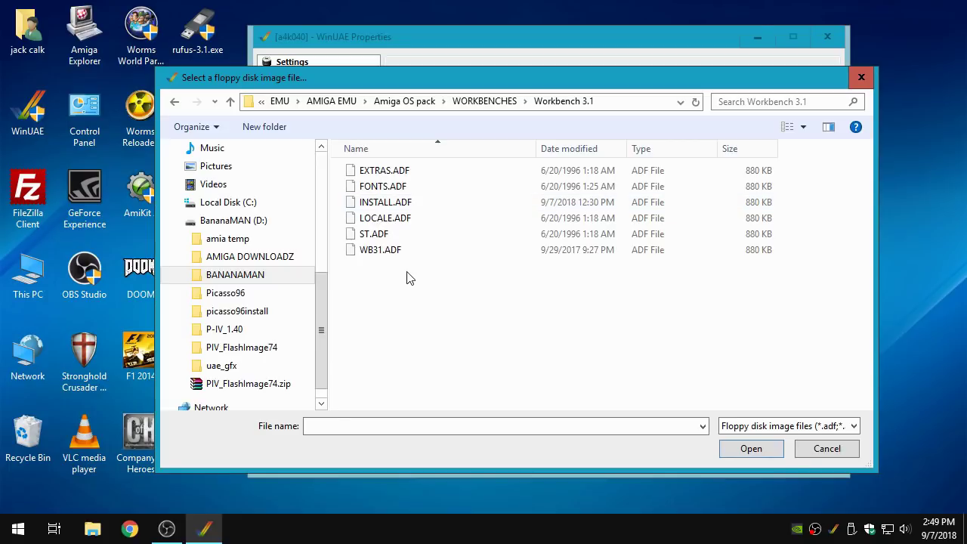
pyautogui.doubleClick(385, 205)
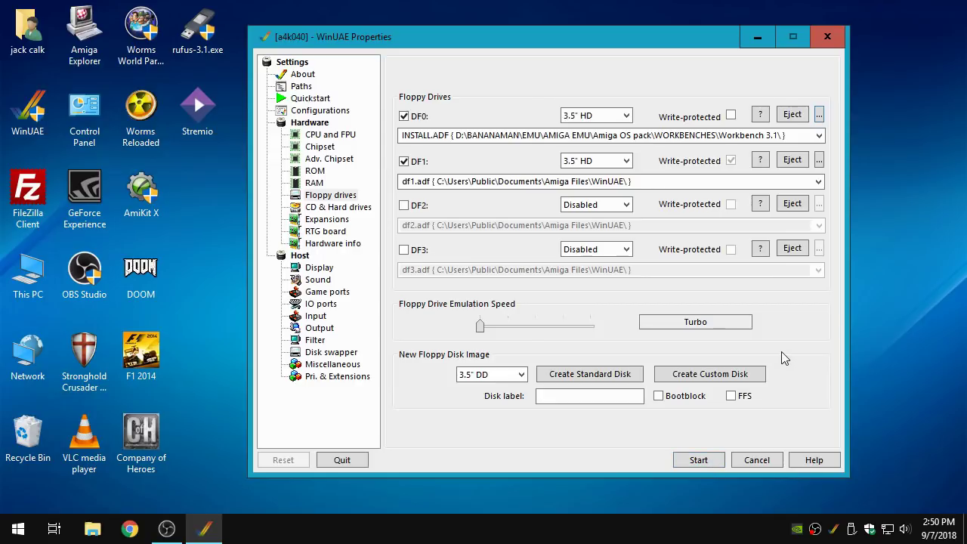
# Try the floppy drive emulation speed at 100% (compatible) and return it to Turbo.
pyautogui.moveTo(480, 327); pyautogui.dragTo(445, 336)
pyautogui.click(720, 324)
pyautogui.moveTo(483, 328); pyautogui.dragTo(589, 331)
pyautogui.moveTo(593, 333); pyautogui.dragTo(514, 335)
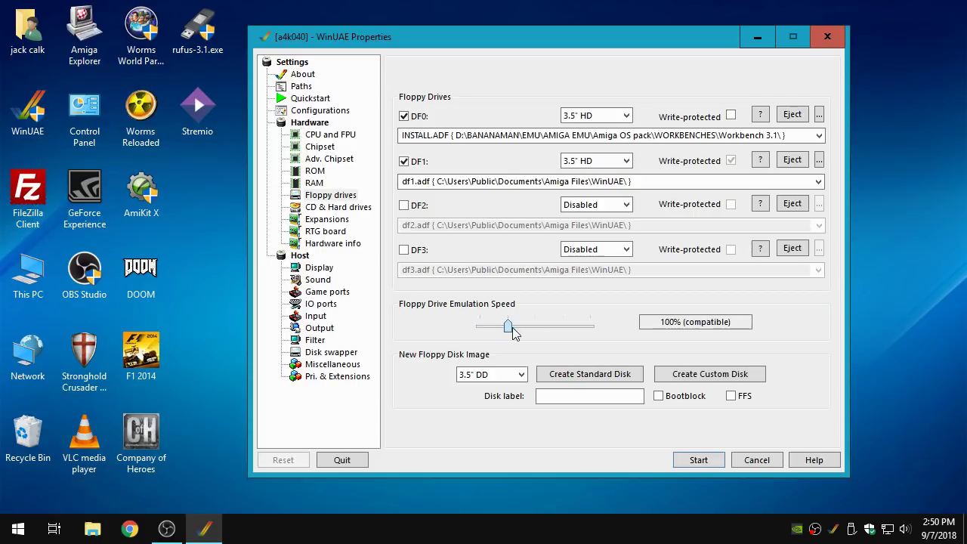
pyautogui.moveTo(514, 334); pyautogui.dragTo(464, 336)
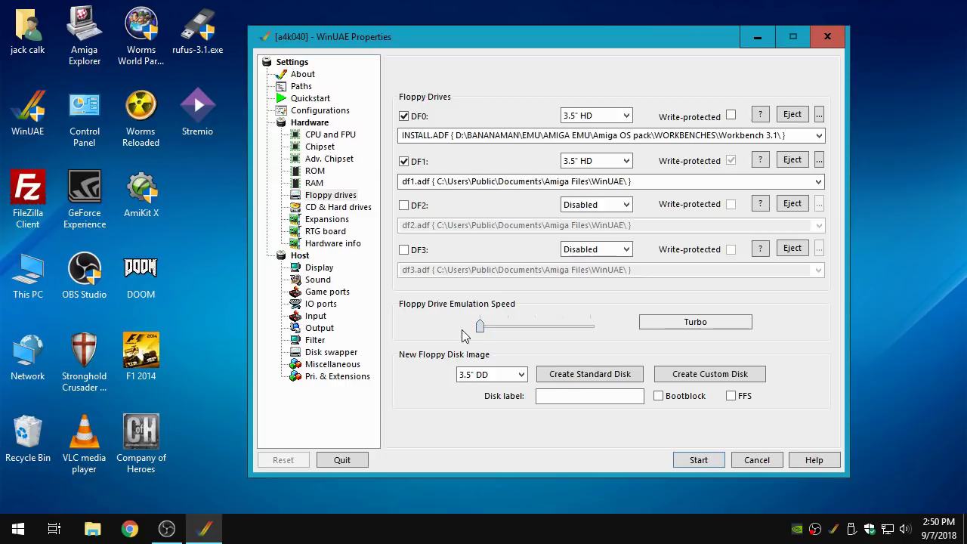
# Start the emulation with the Workbench 3.1 install floppy and open the Install3.1 disk on the Amiga desktop.
pyautogui.click(699, 461)
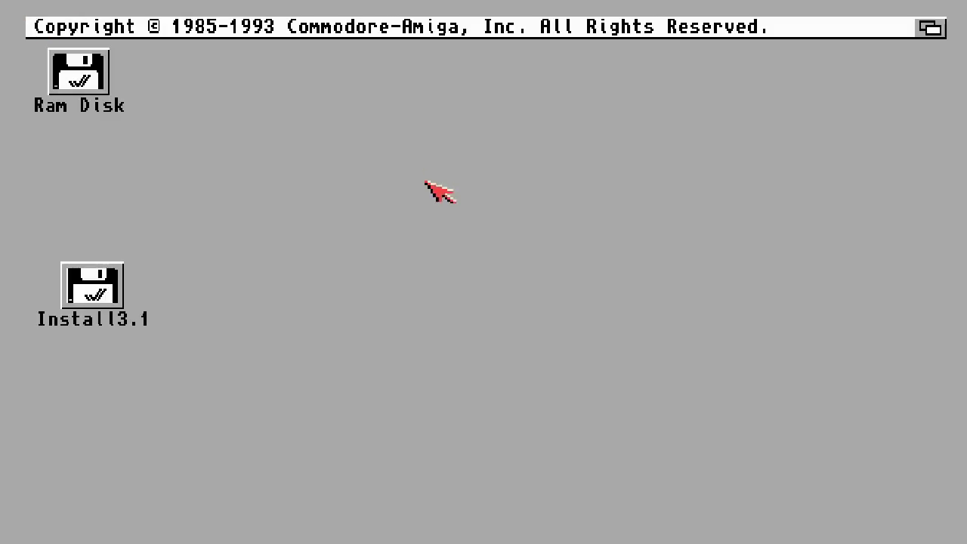
pyautogui.click(387, 248)
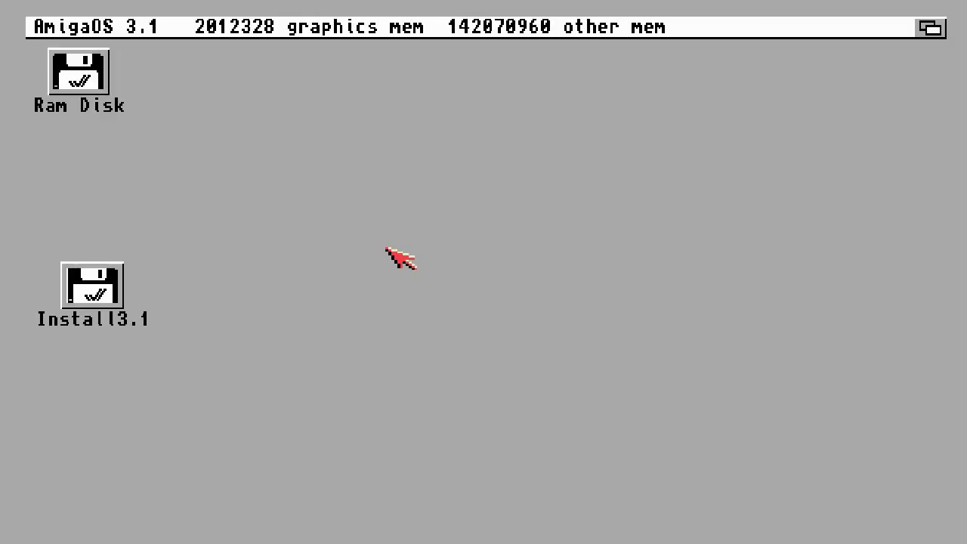
pyautogui.doubleClick(102, 293)
pyautogui.click(100, 104)
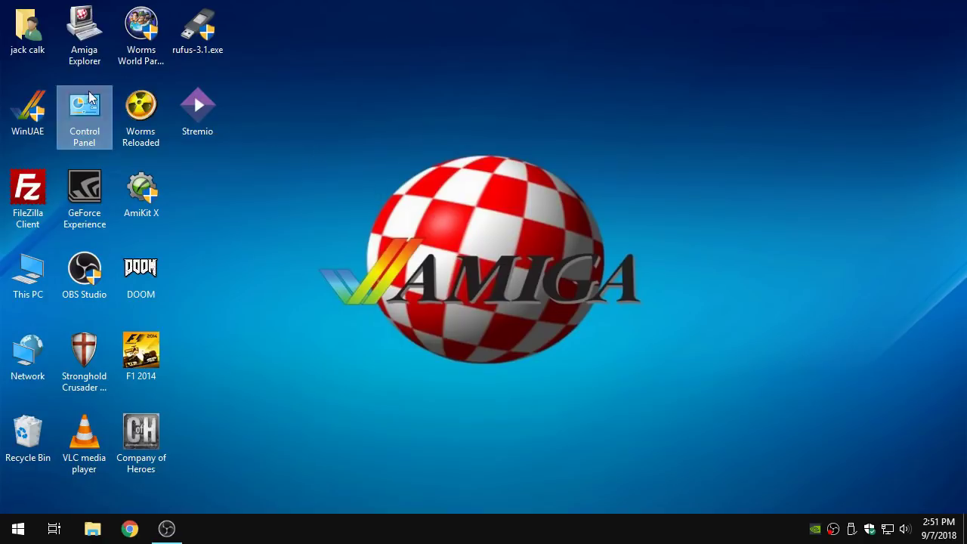
# Relaunch WinUAE and load the saved a4k040 configuration.
pyautogui.doubleClick(20, 119)
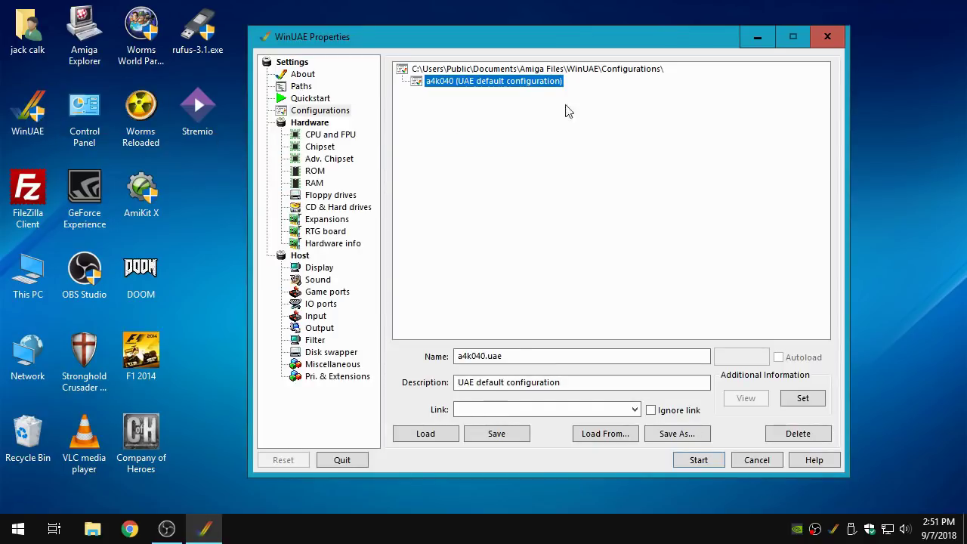
pyautogui.click(451, 83)
pyautogui.click(446, 436)
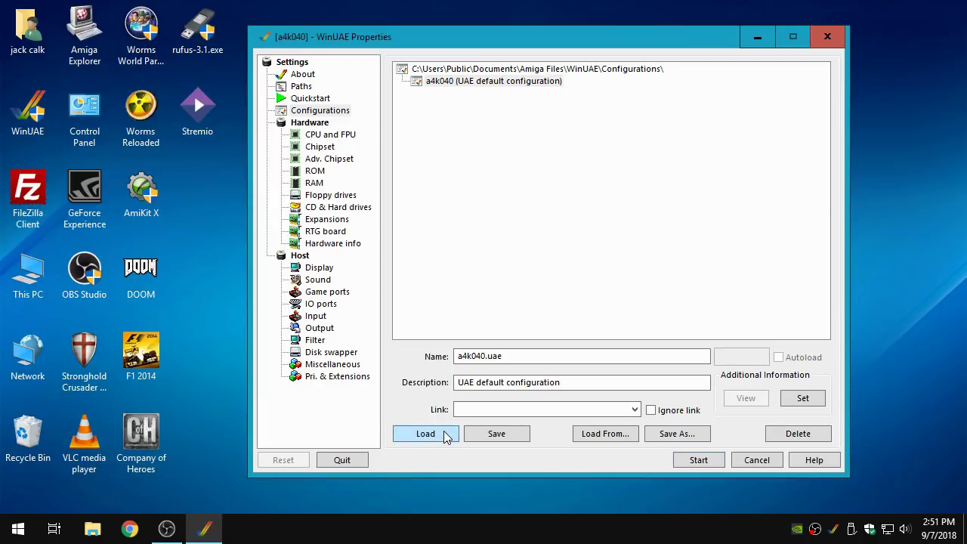
pyautogui.click(453, 83)
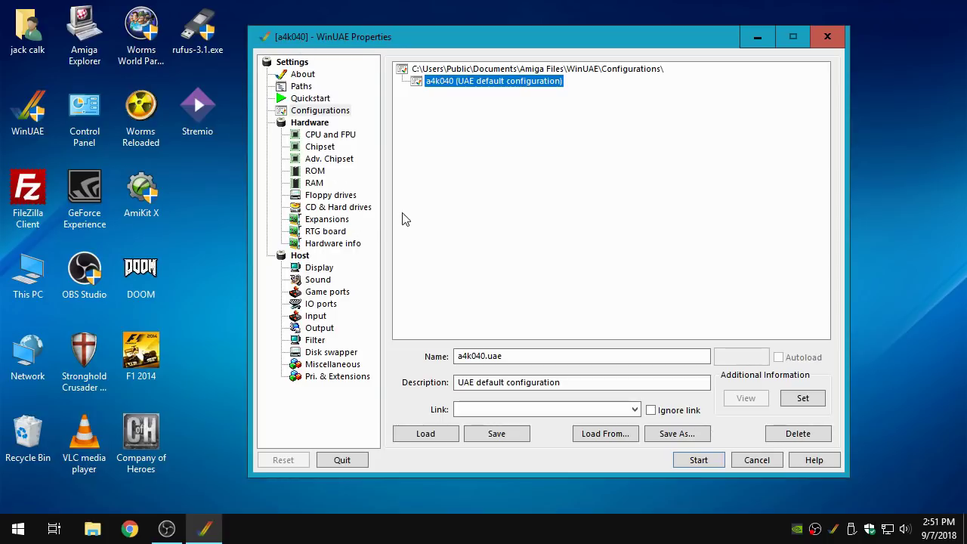
# Start adding a hardfile under CD & Hard drives and set the new disk image size to 2000 MB.
pyautogui.click(344, 209)
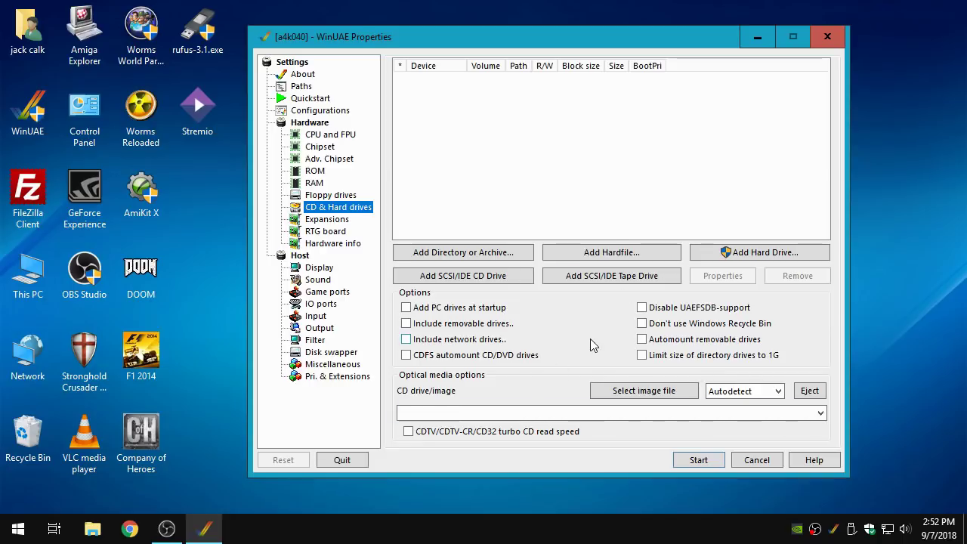
pyautogui.click(604, 254)
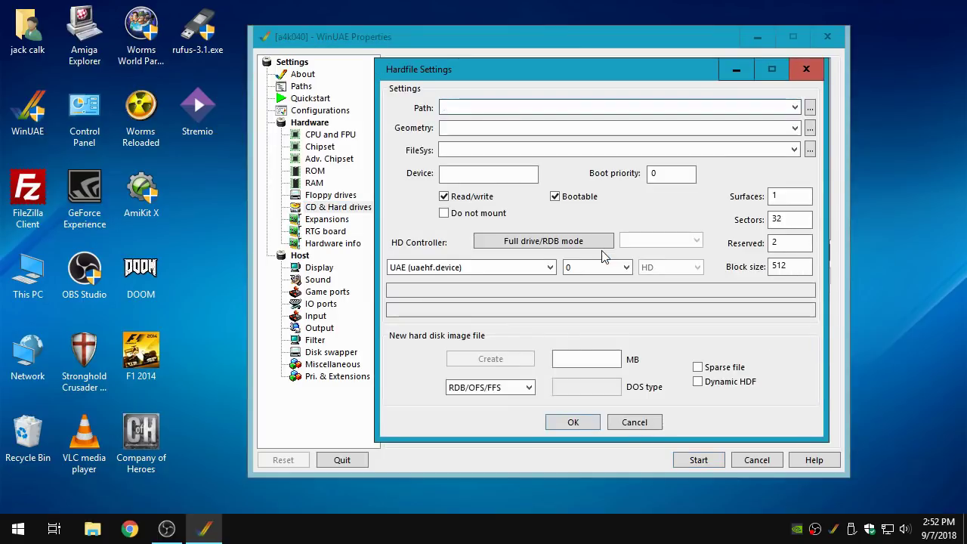
pyautogui.moveTo(520, 76); pyautogui.dragTo(498, 77)
pyautogui.moveTo(389, 48); pyautogui.dragTo(388, 48)
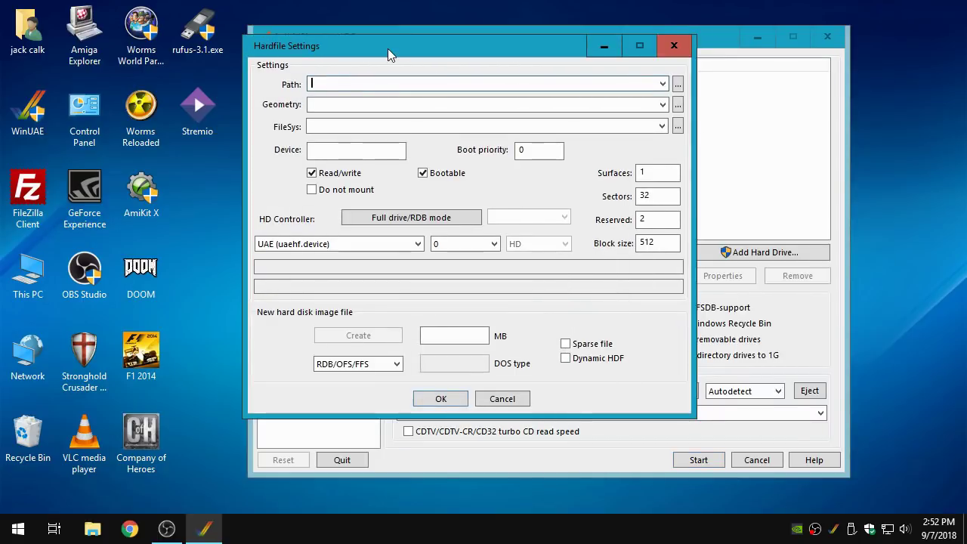
pyautogui.click(448, 339)
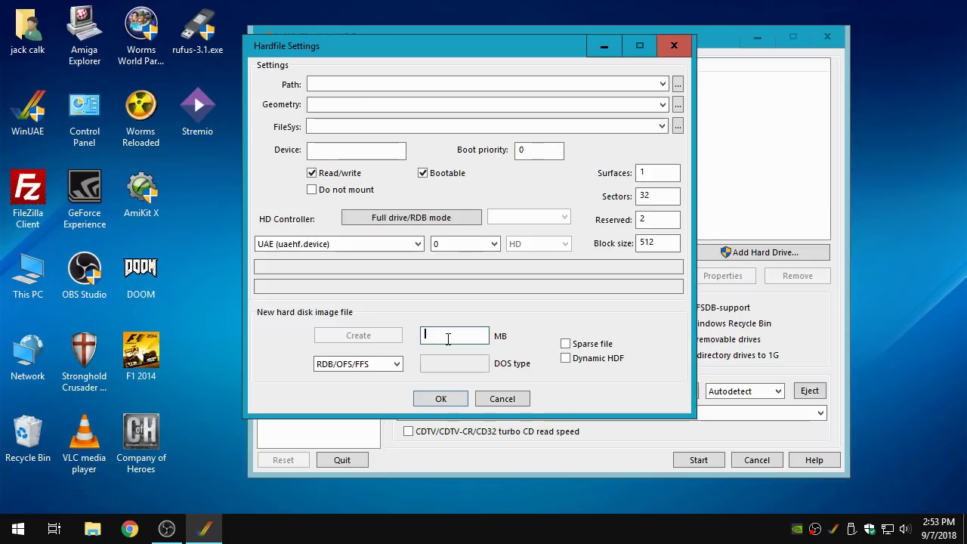
pyautogui.write('2000')
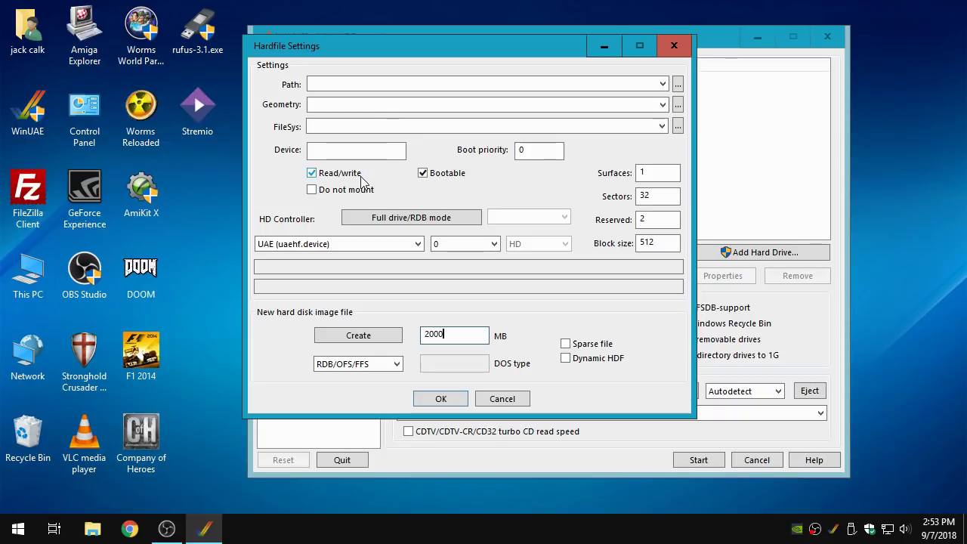
# Create the hard disk image on the Desktop as a4kWB and add it to the drive list.
pyautogui.click(359, 341)
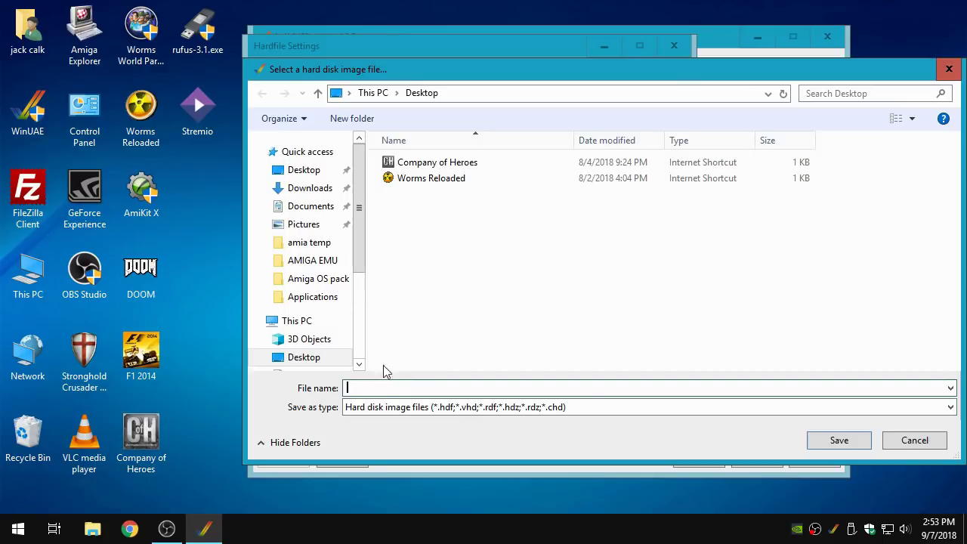
pyautogui.click(321, 180)
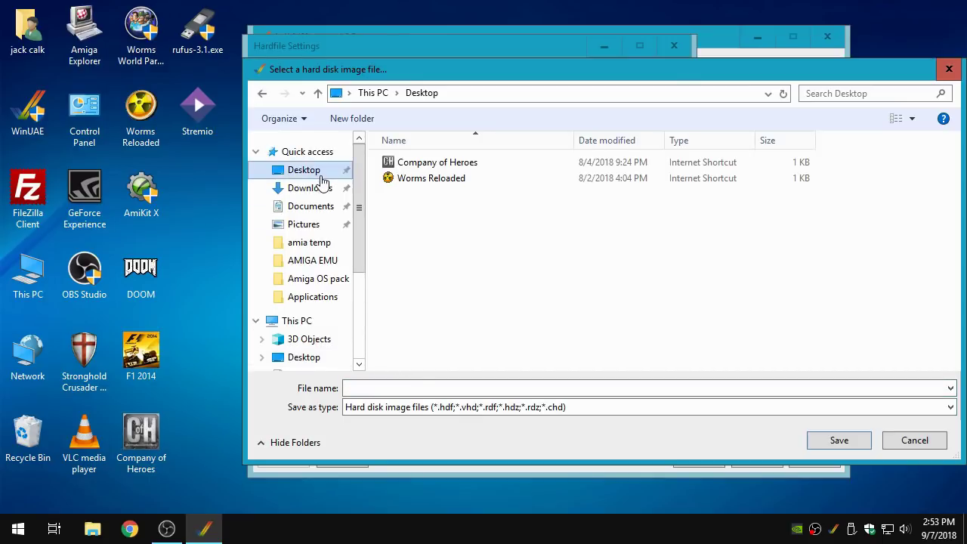
pyautogui.click(414, 389)
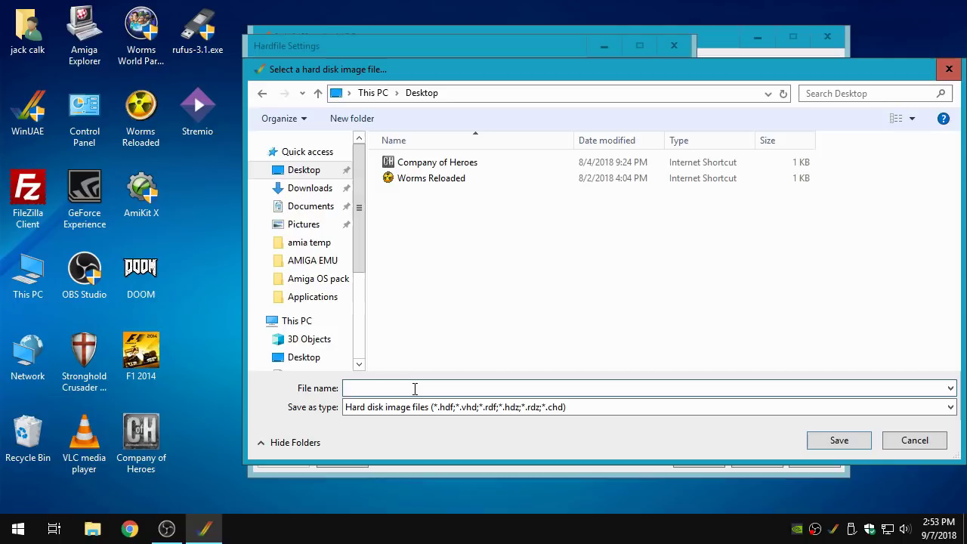
pyautogui.write('a4kWB')
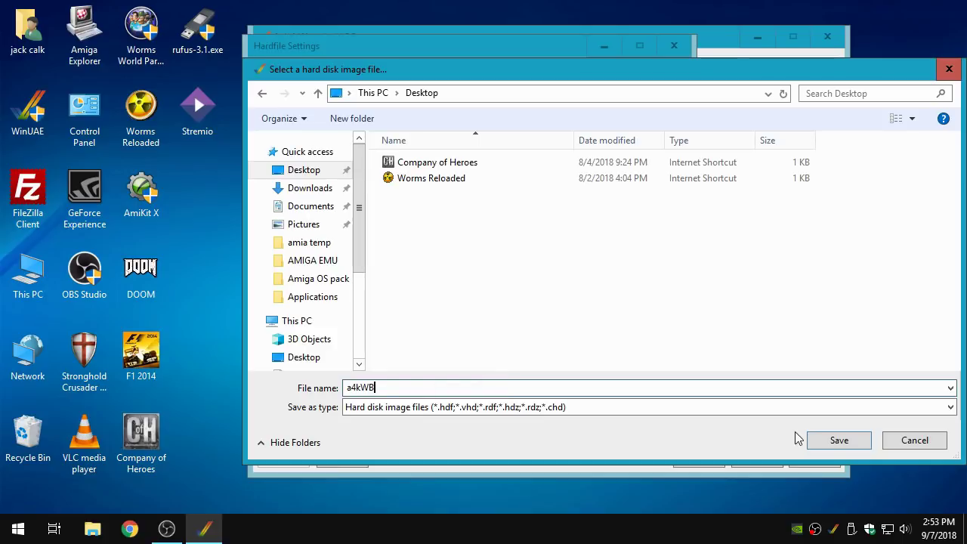
pyautogui.click(837, 440)
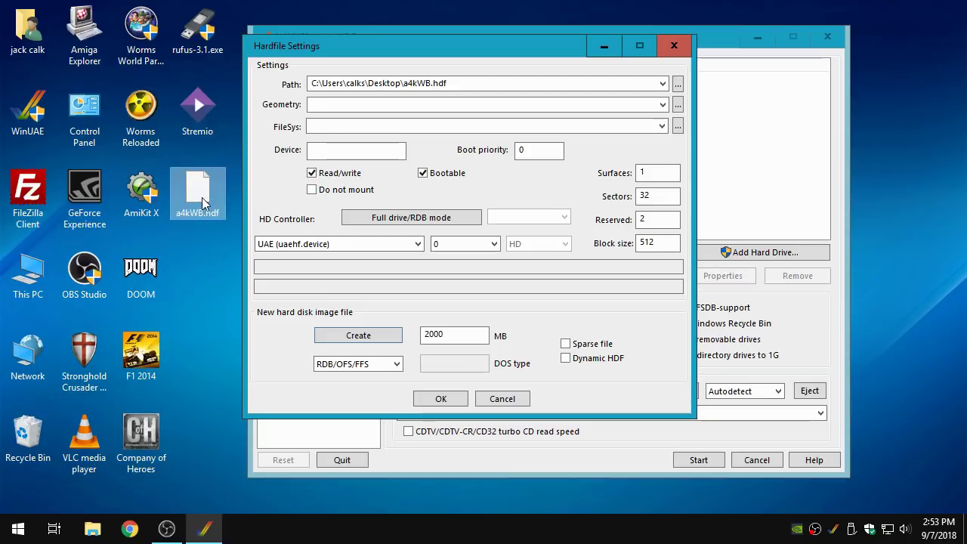
pyautogui.click(441, 399)
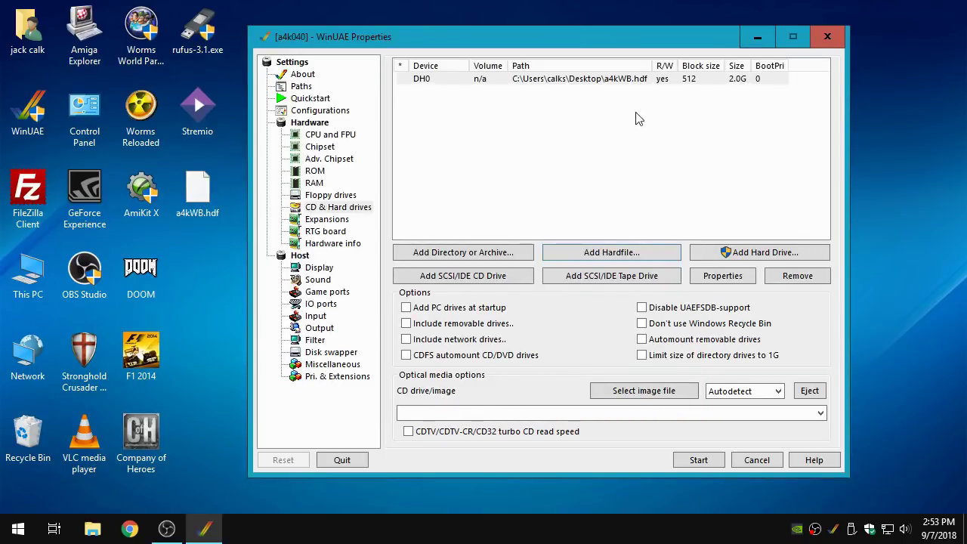
# Switch the a4kWB.hdf hardfile to Full drive/RDB mode in its hardfile settings.
pyautogui.click(586, 80)
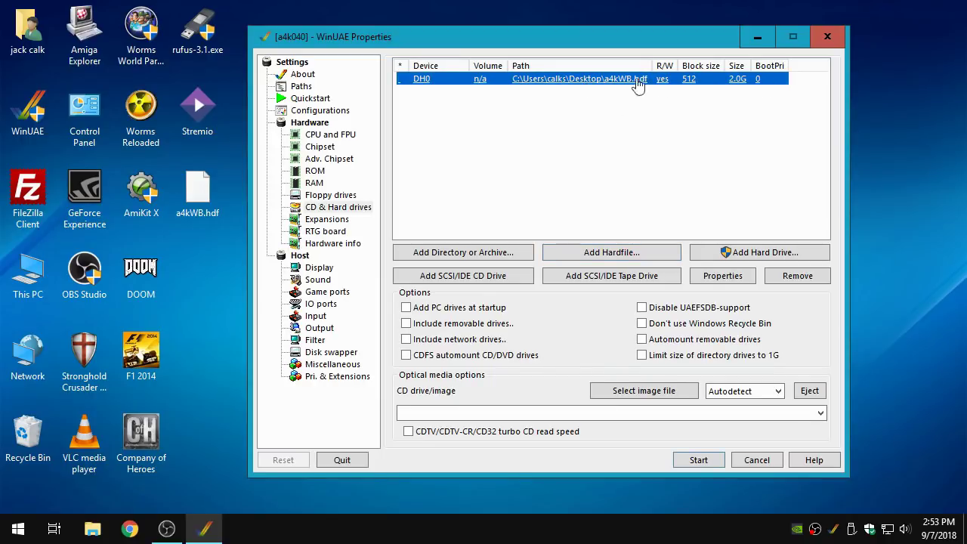
pyautogui.doubleClick(574, 87)
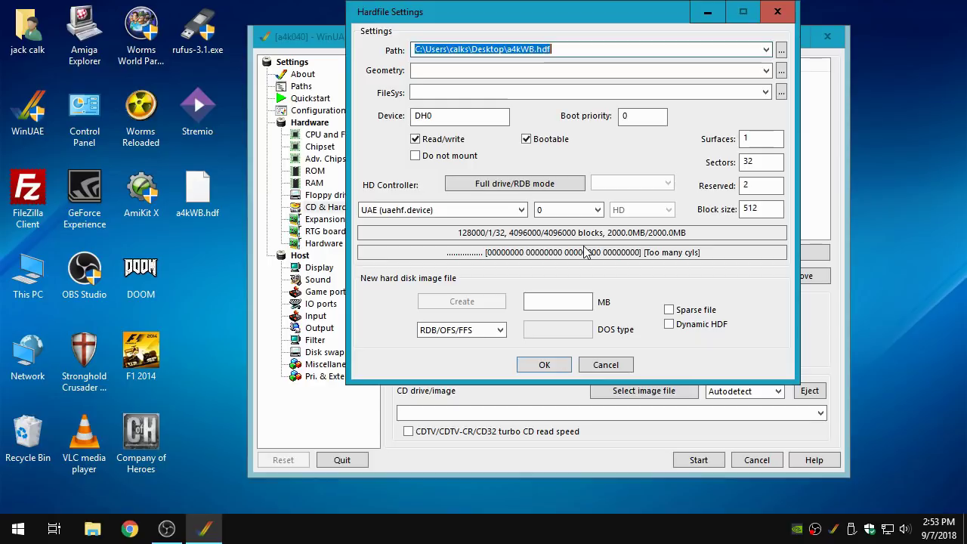
pyautogui.click(545, 187)
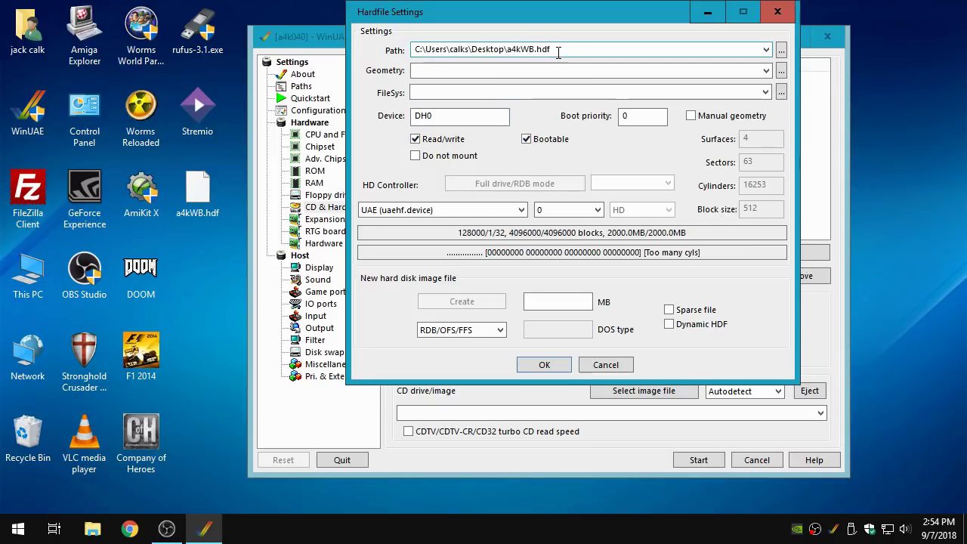
pyautogui.click(533, 365)
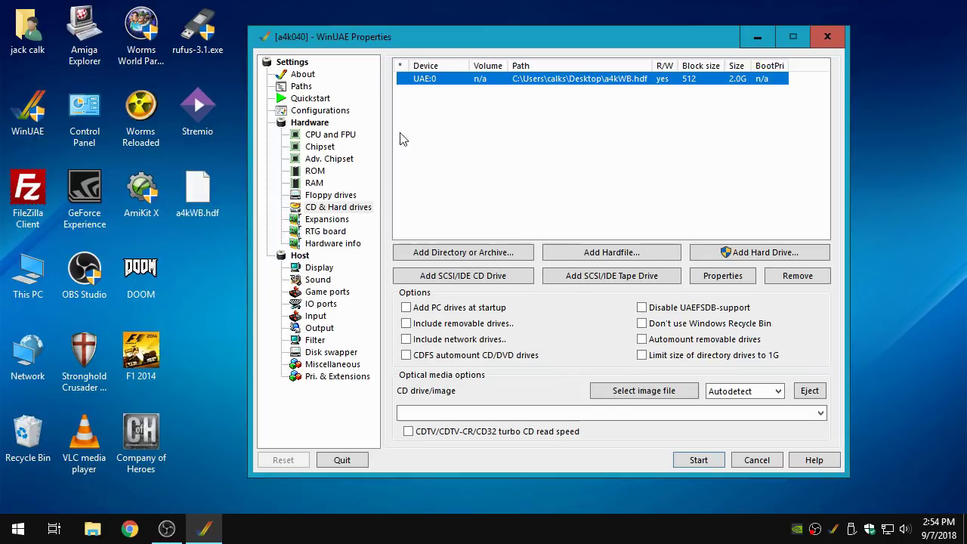
# Save the current settings to the a4k040 configuration and check the hardfile entry under CD & Hard drives.
pyautogui.click(324, 111)
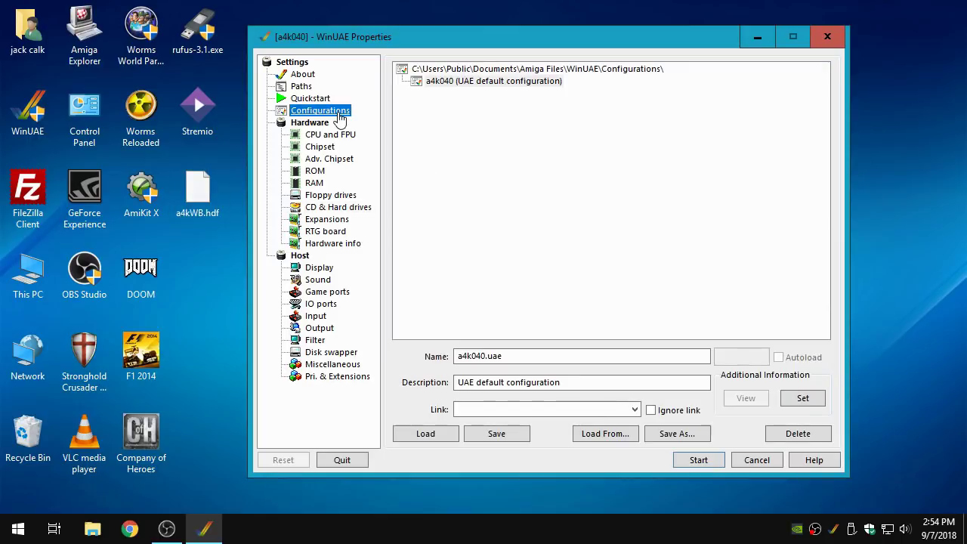
pyautogui.click(497, 84)
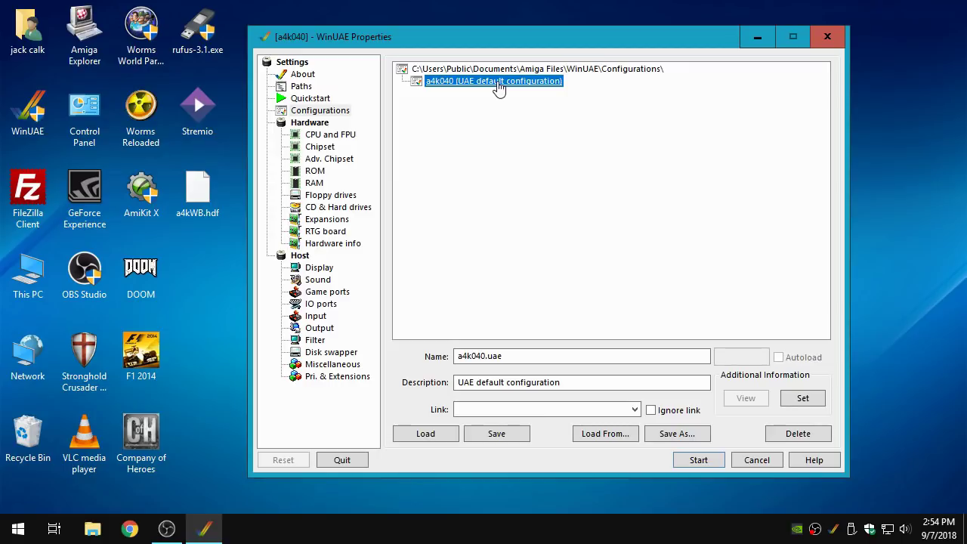
pyautogui.click(498, 439)
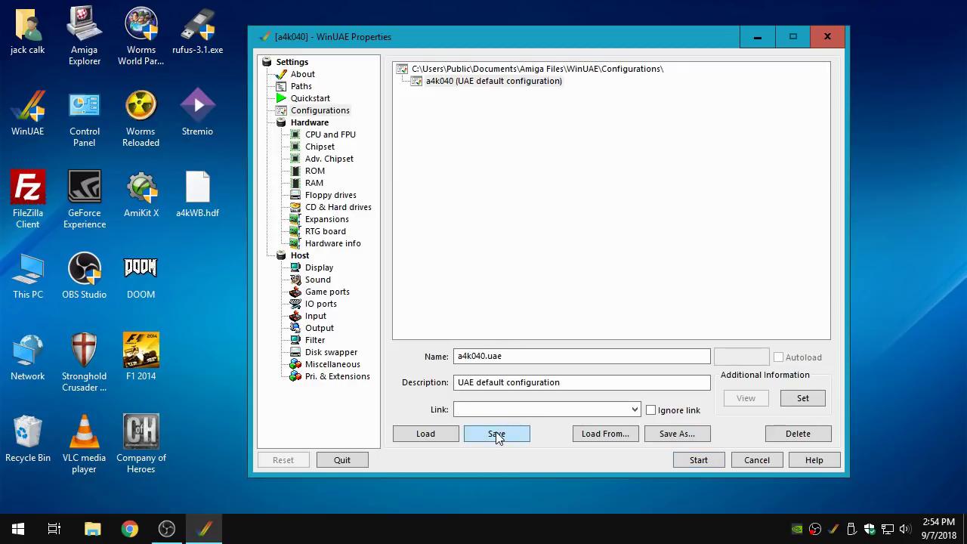
pyautogui.click(456, 85)
pyautogui.click(344, 135)
pyautogui.click(337, 207)
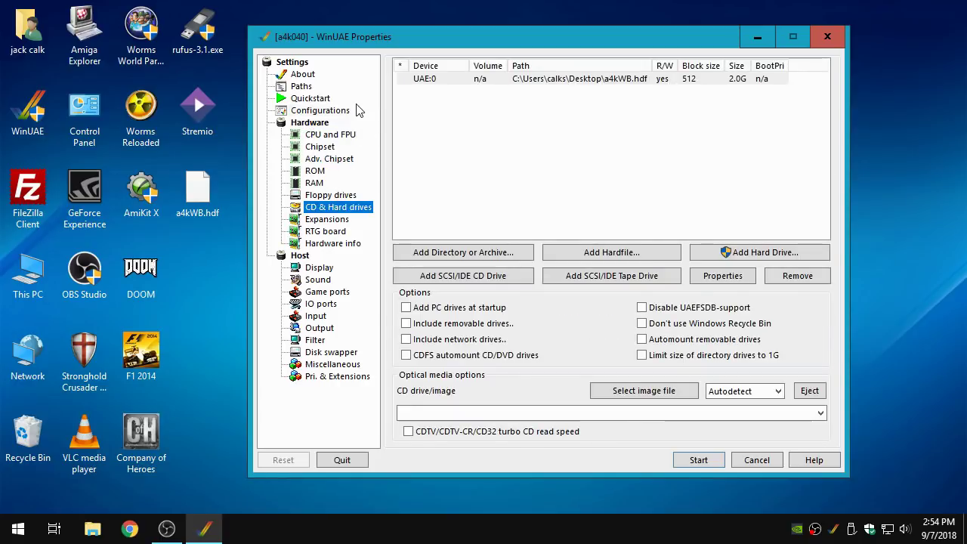
pyautogui.moveTo(371, 44); pyautogui.dragTo(326, 44)
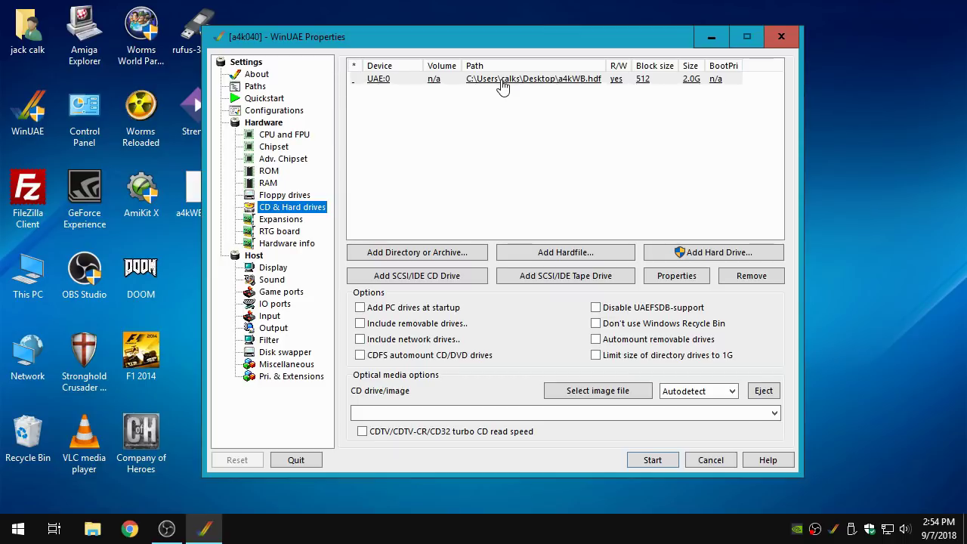
# Save the a4k040 configuration once more and review its hard drive, RTG board and display settings.
pyautogui.click(292, 112)
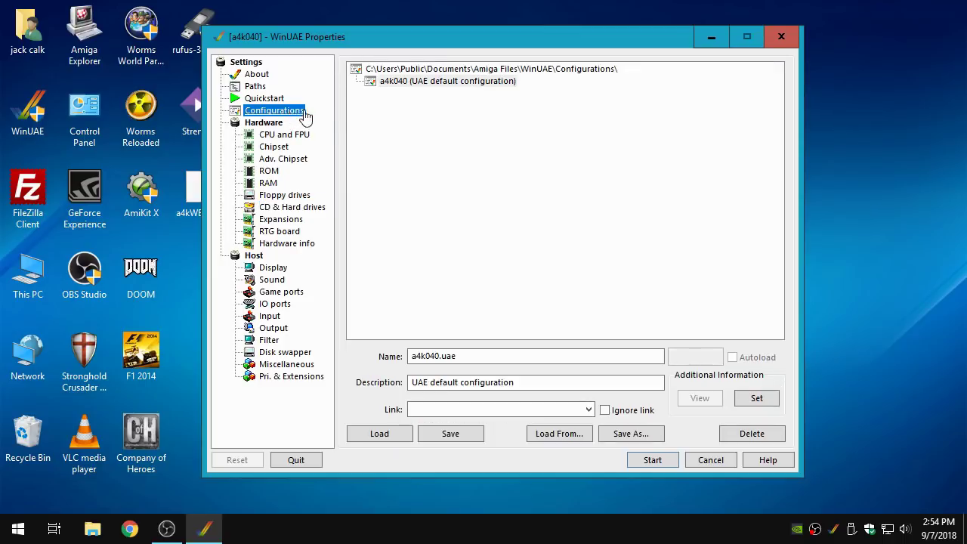
pyautogui.click(420, 82)
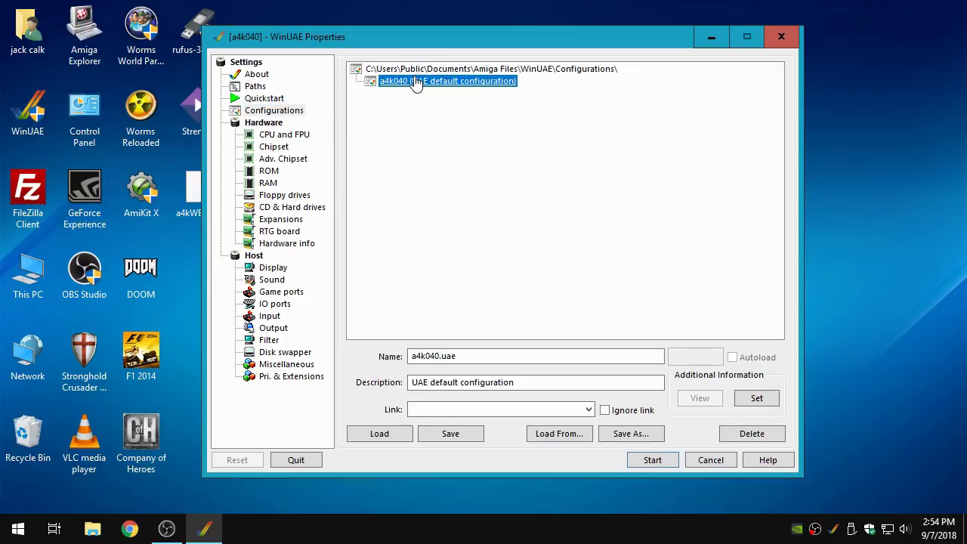
pyautogui.click(452, 436)
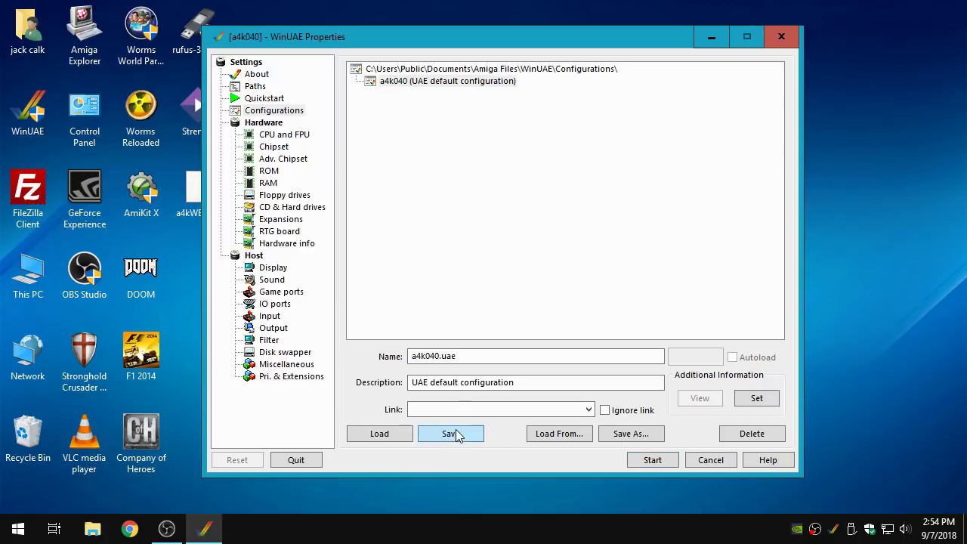
pyautogui.click(293, 208)
pyautogui.click(423, 80)
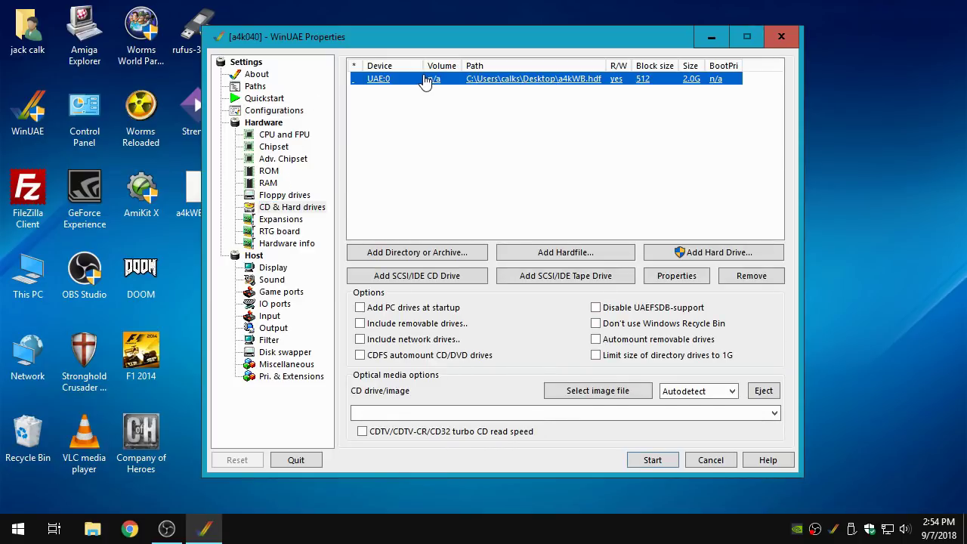
pyautogui.click(278, 232)
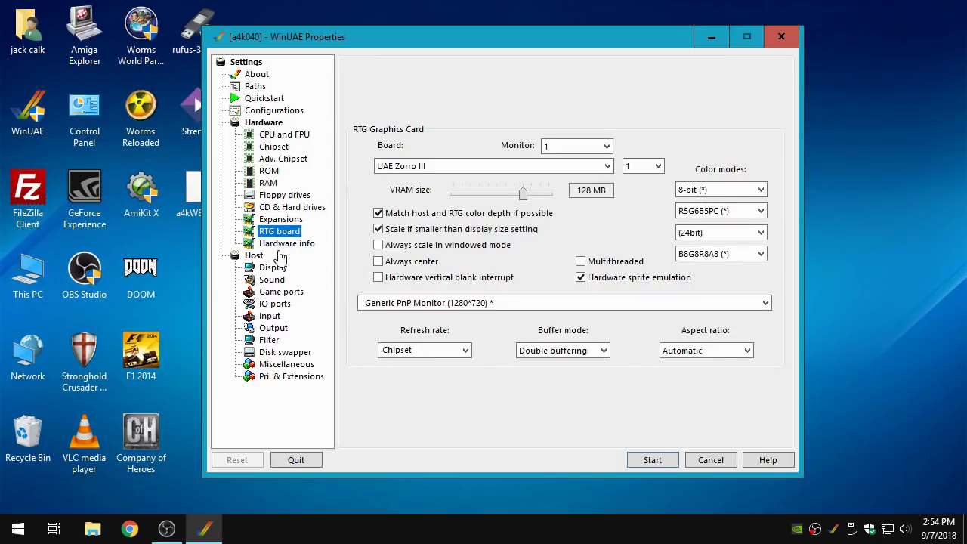
pyautogui.click(270, 269)
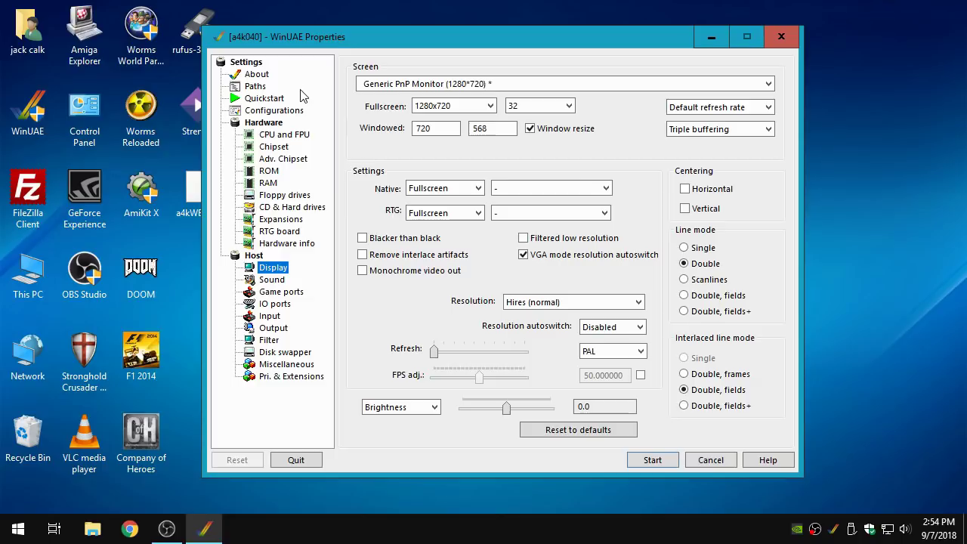
# Insert INSTALL.ADF from the Workbench 3.1 folder into floppy drive DF0 and start the emulation.
pyautogui.click(295, 196)
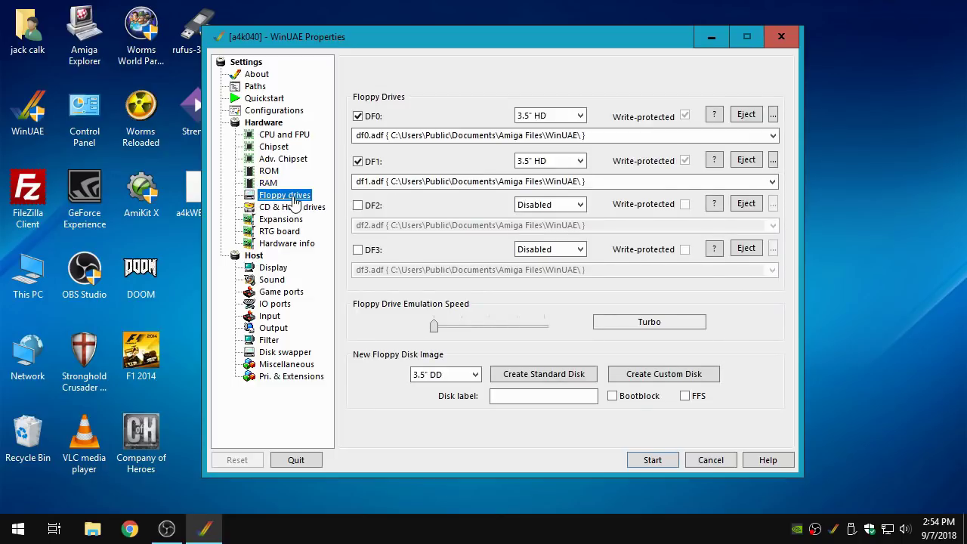
pyautogui.click(774, 118)
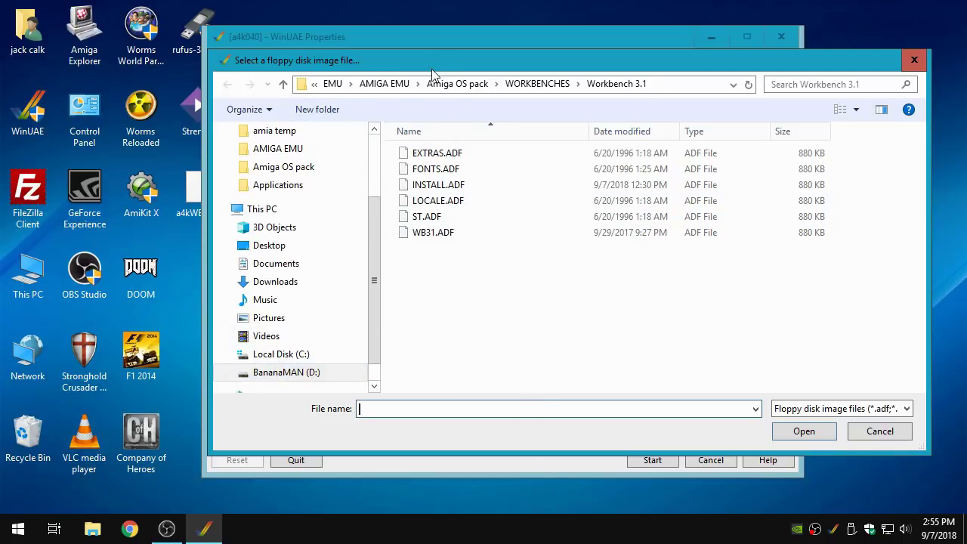
pyautogui.click(446, 190)
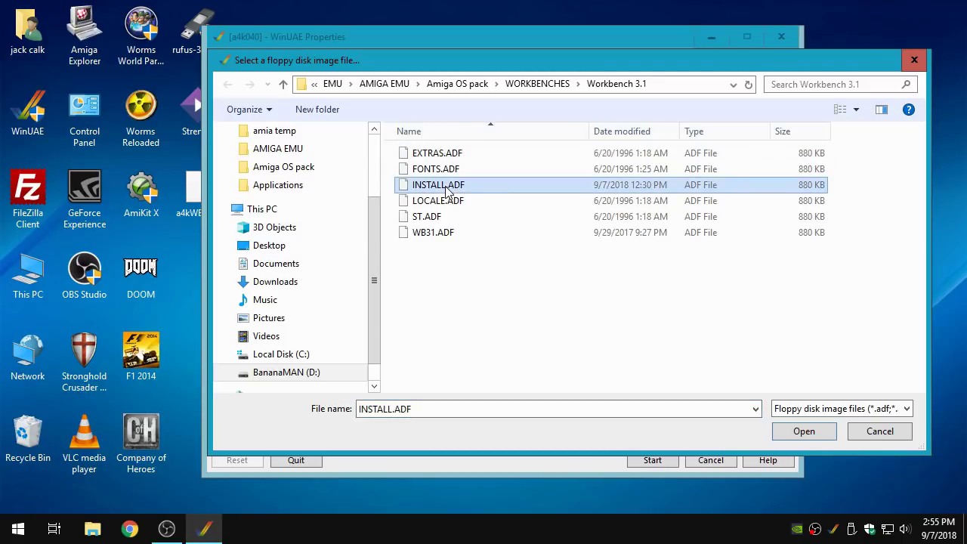
pyautogui.click(811, 437)
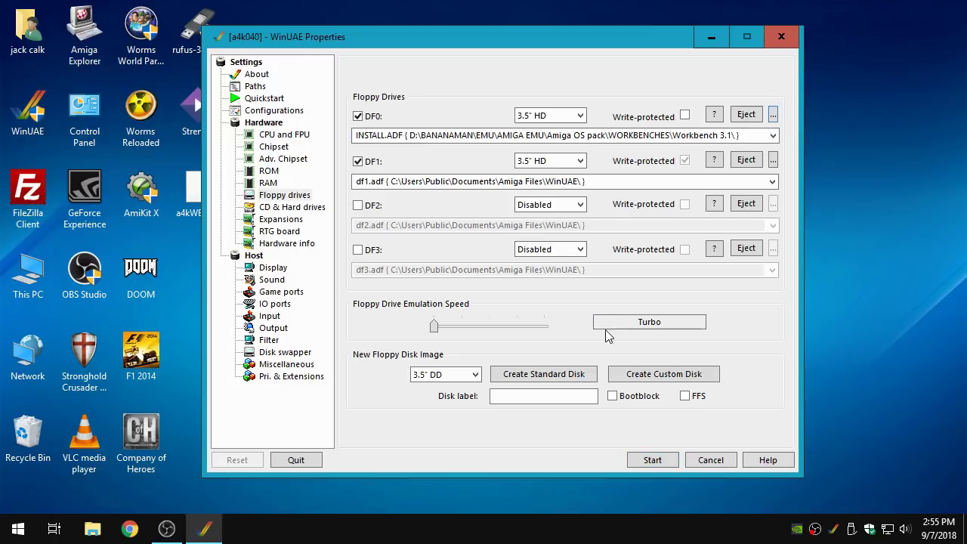
pyautogui.click(652, 460)
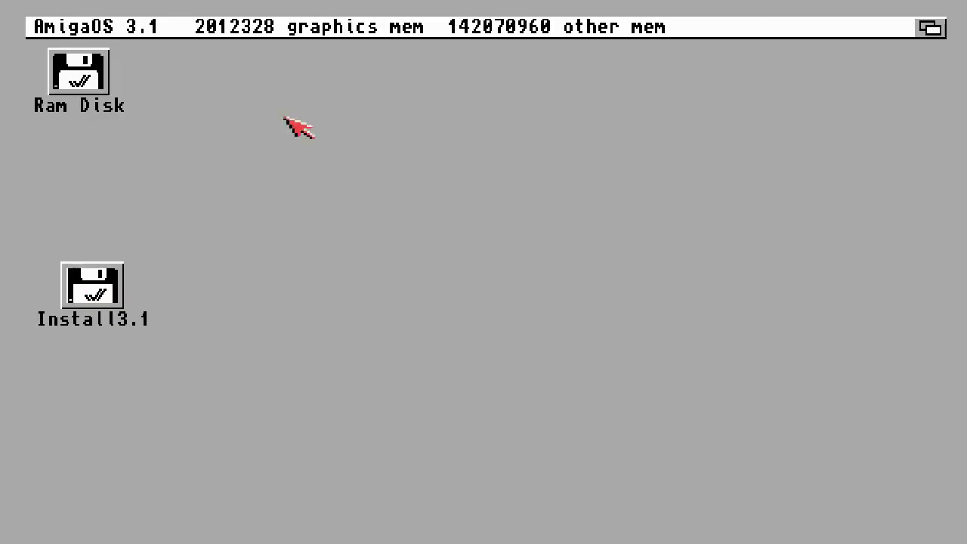
# Open the HDTools drawer on the Install3.1 disk, widen its window and launch HDToolBox.
pyautogui.doubleClick(95, 279)
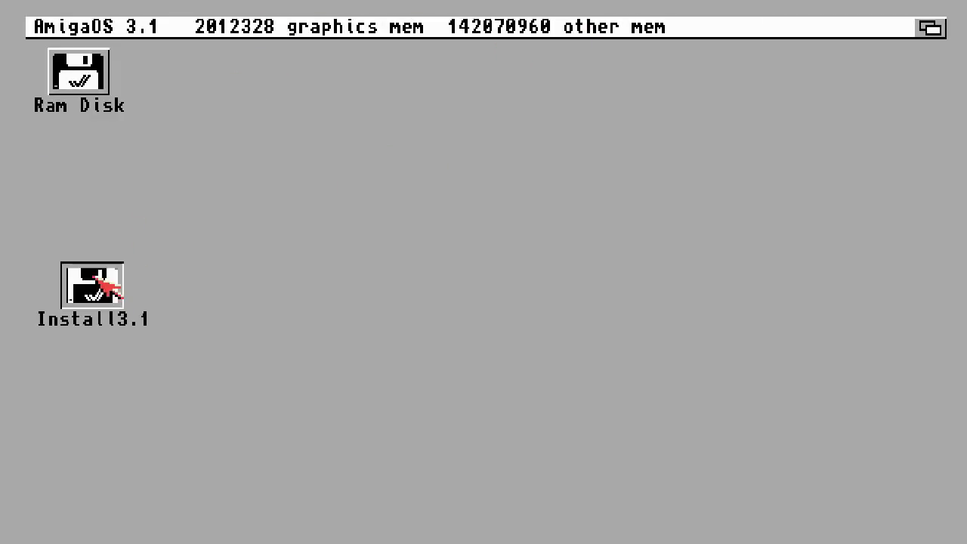
pyautogui.moveTo(200, 102); pyautogui.dragTo(476, 108)
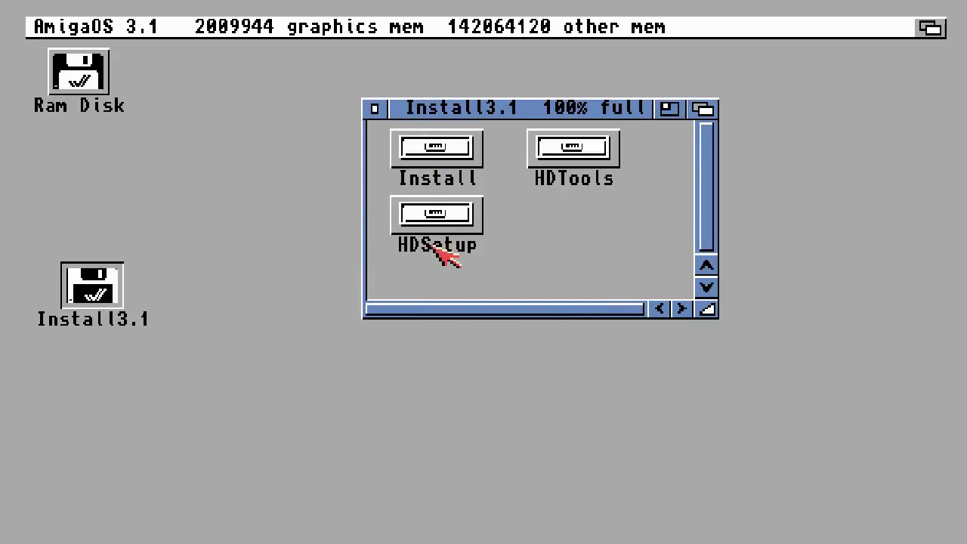
pyautogui.click(603, 151)
pyautogui.doubleClick(601, 149)
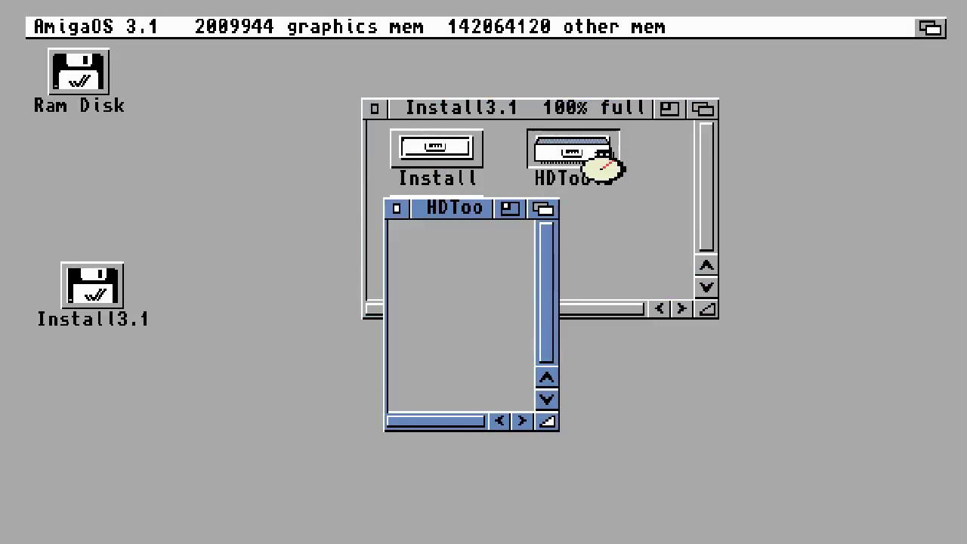
pyautogui.moveTo(556, 421); pyautogui.dragTo(693, 431)
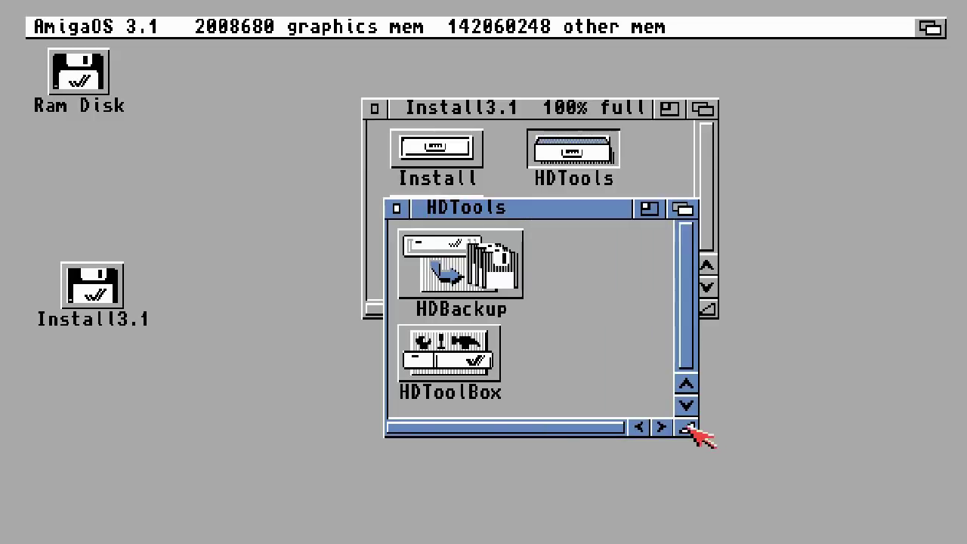
pyautogui.doubleClick(453, 367)
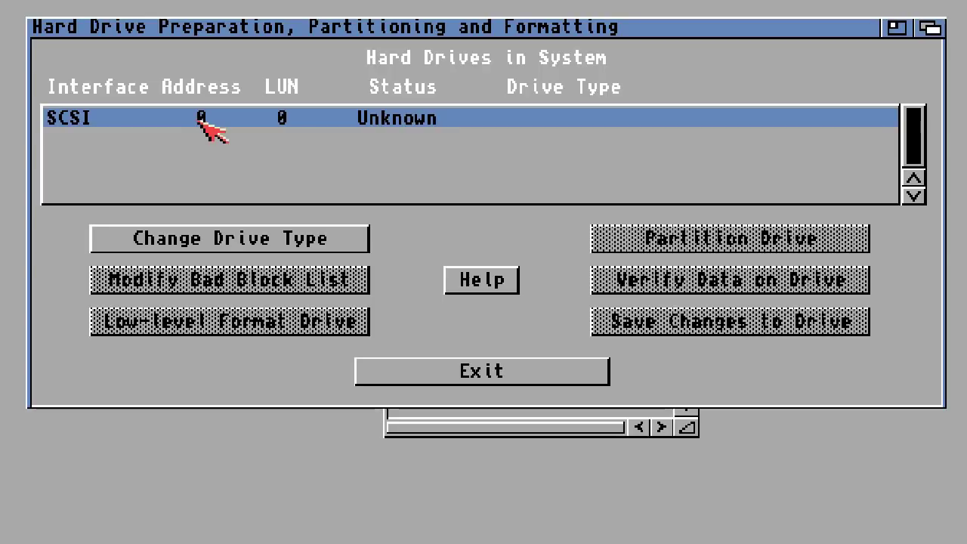
# Begin changing the SCSI drive's type and delete the old a4kWB2GB.hdf and WB.hdf drive definitions.
pyautogui.click(240, 247)
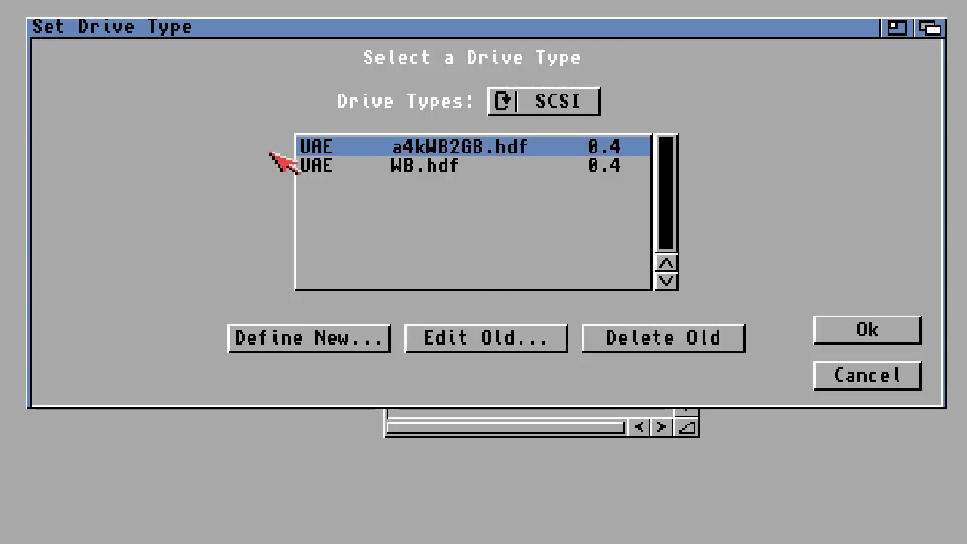
pyautogui.click(419, 164)
pyautogui.click(419, 148)
pyautogui.click(431, 166)
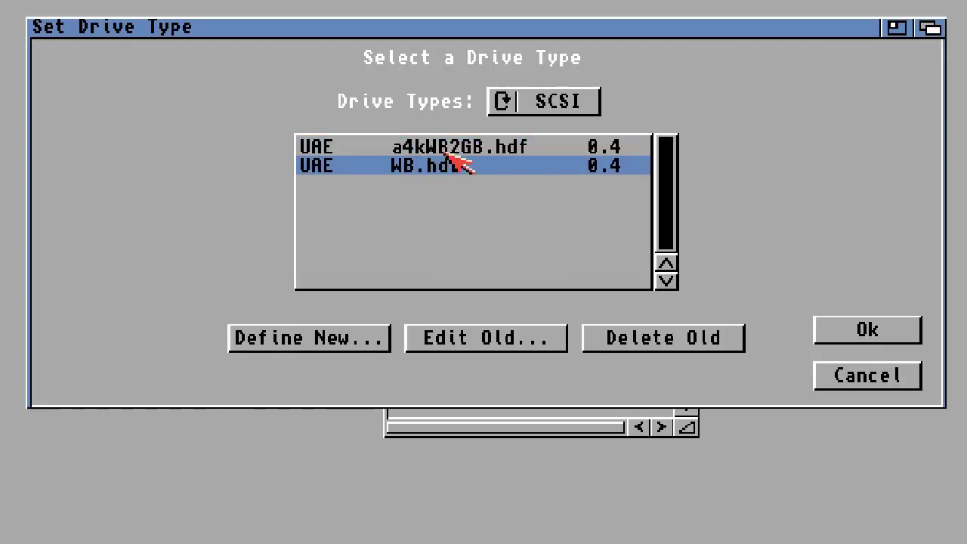
pyautogui.click(461, 149)
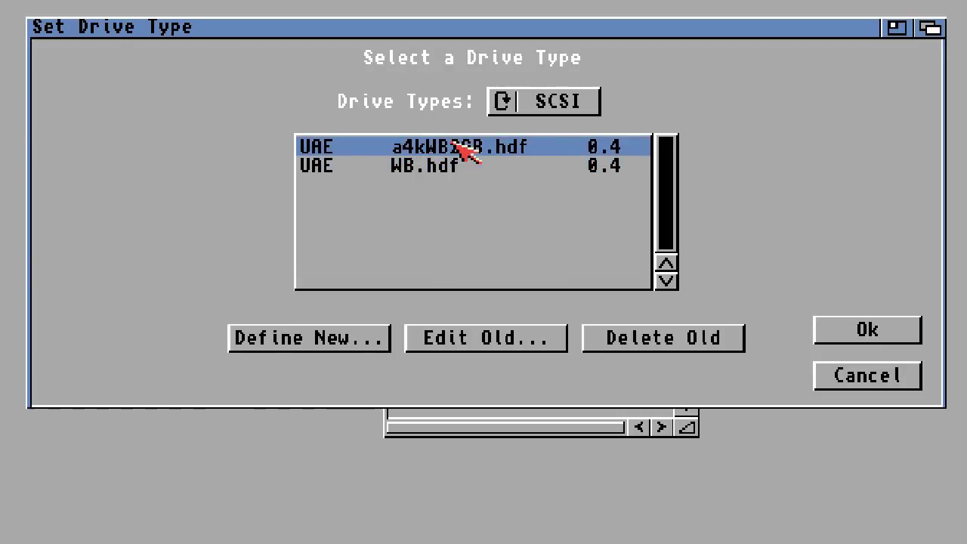
pyautogui.click(697, 345)
pyautogui.click(351, 257)
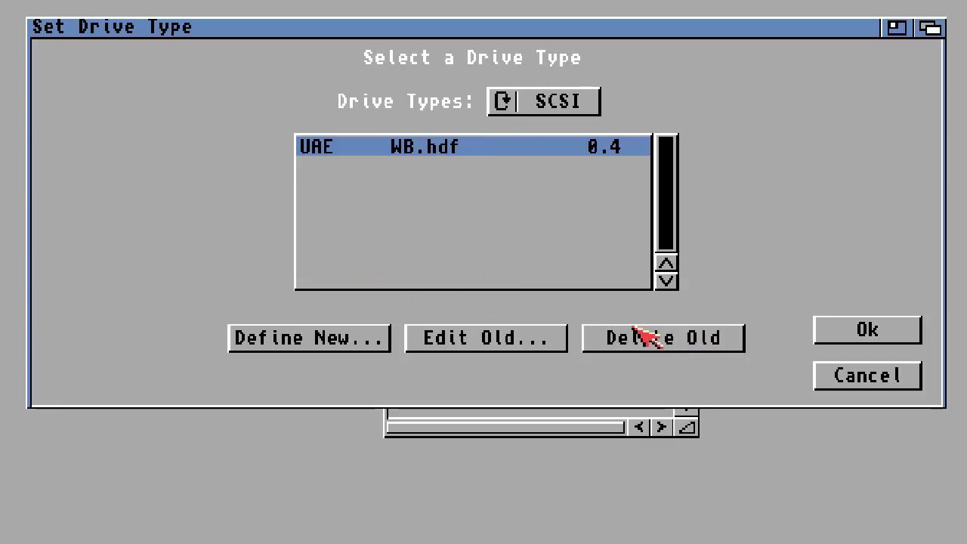
pyautogui.click(656, 341)
pyautogui.click(378, 257)
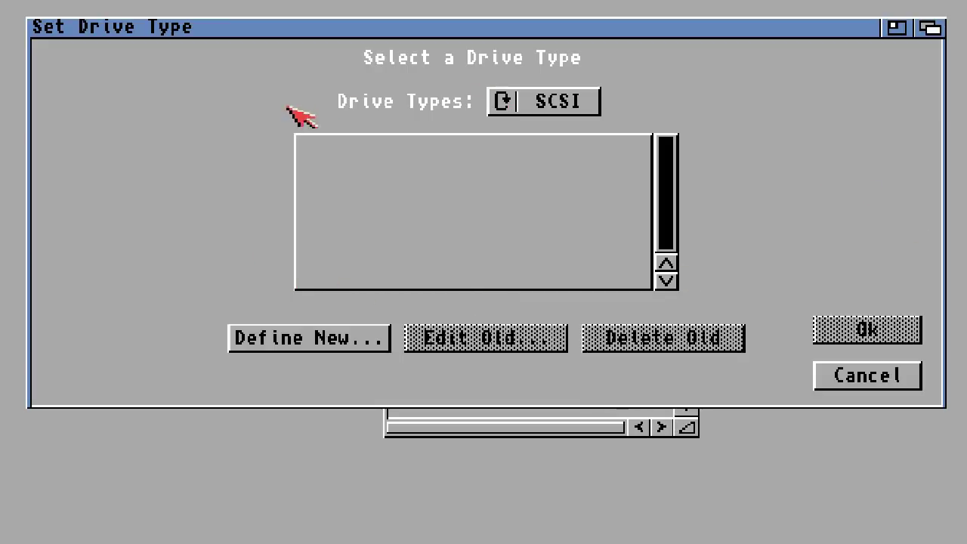
# Define a new drive type by reading the configuration from the drive, and assign it to the SCSI drive.
pyautogui.click(325, 339)
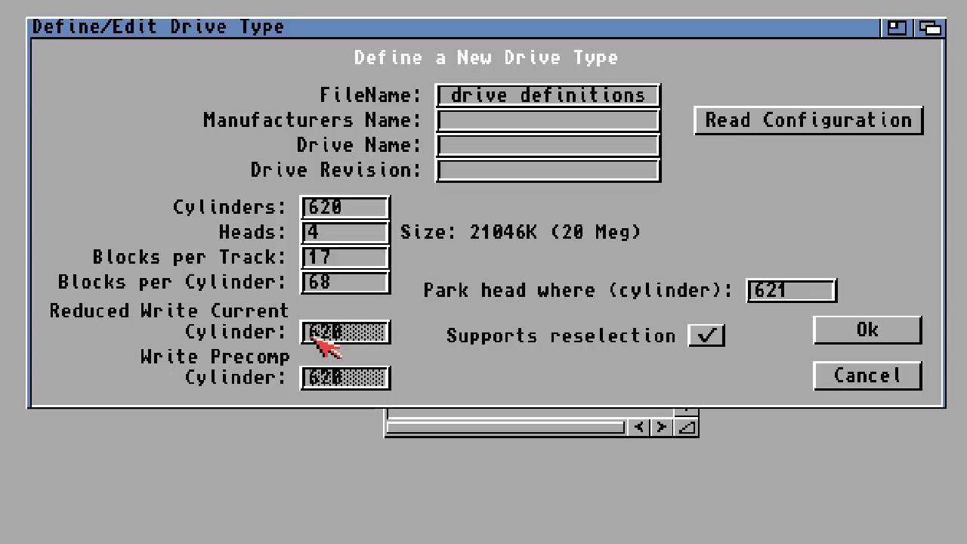
pyautogui.click(861, 127)
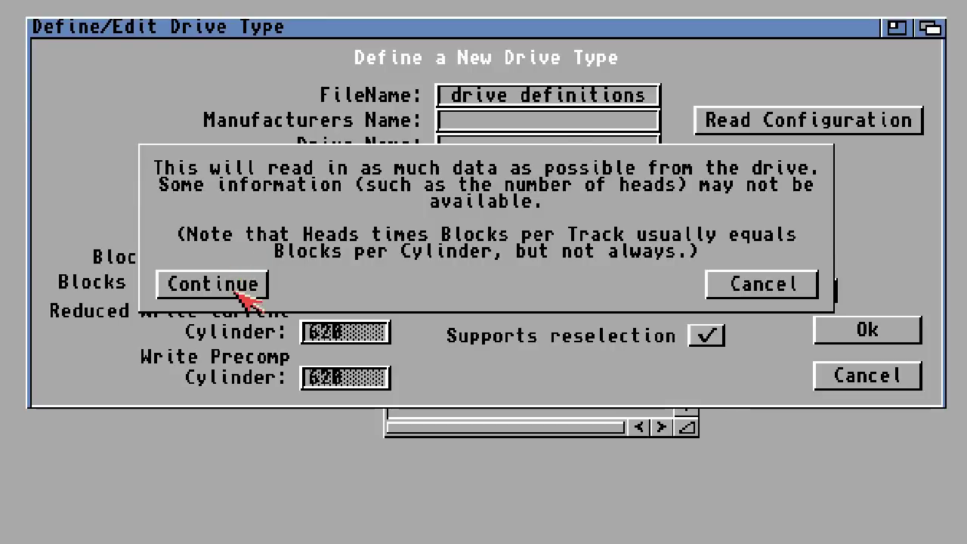
pyautogui.click(213, 285)
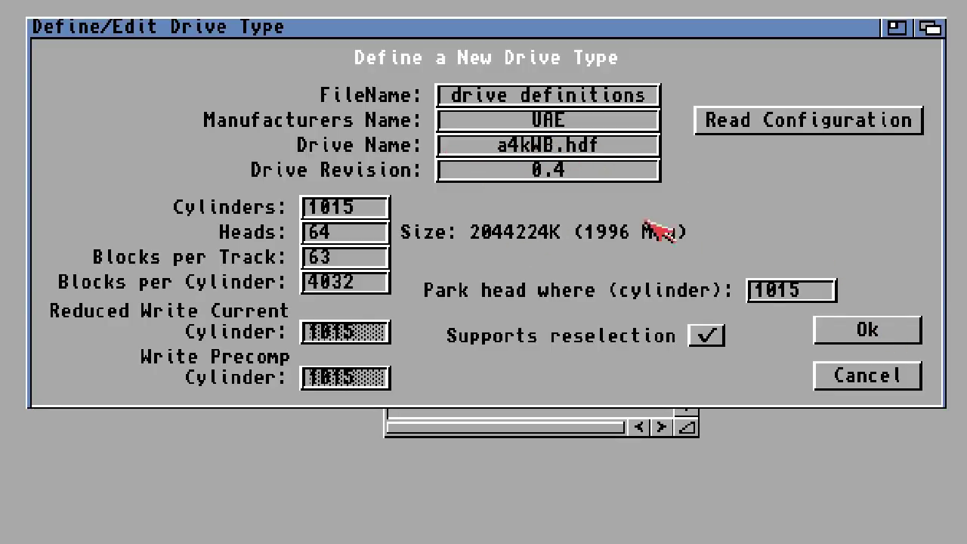
pyautogui.click(867, 333)
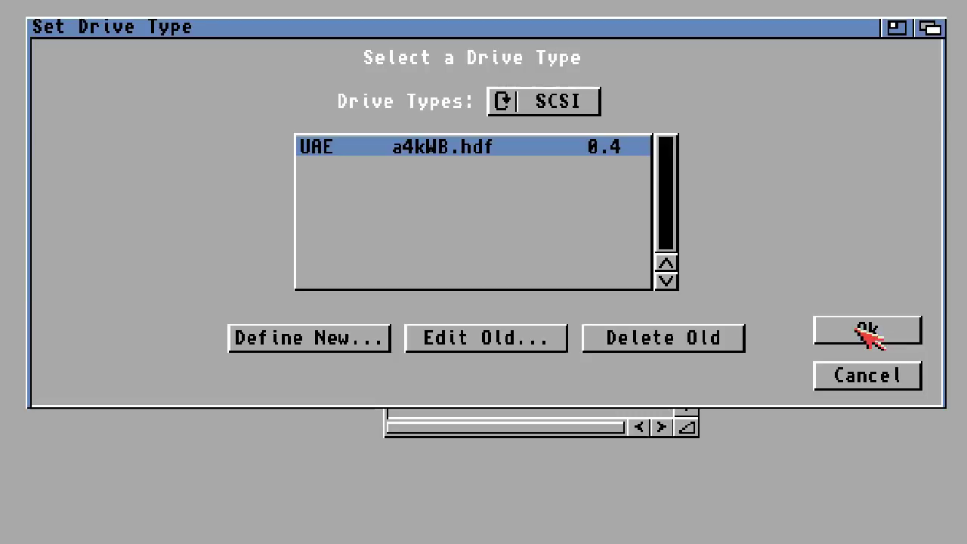
pyautogui.click(867, 334)
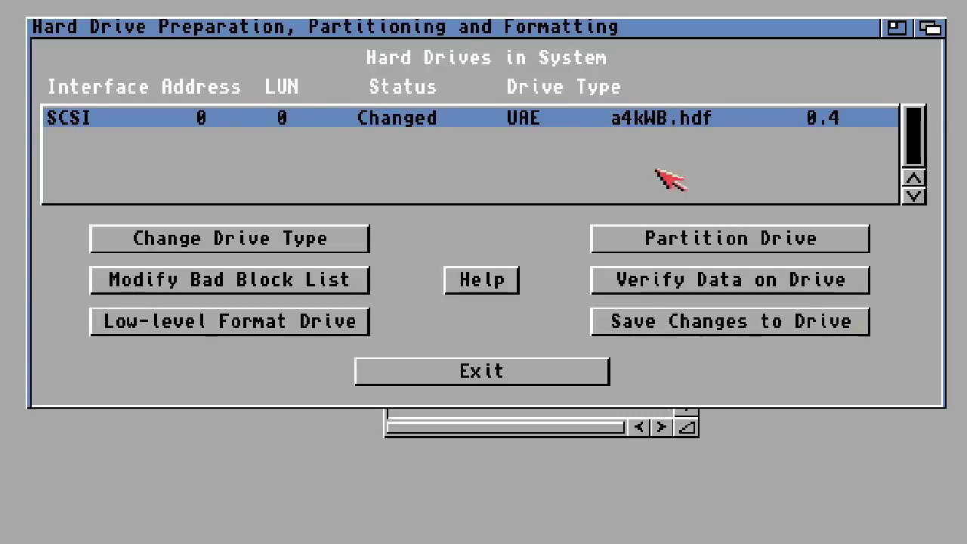
# Start partitioning the SCSI drive and delete its first partition, UDH0.
pyautogui.click(689, 241)
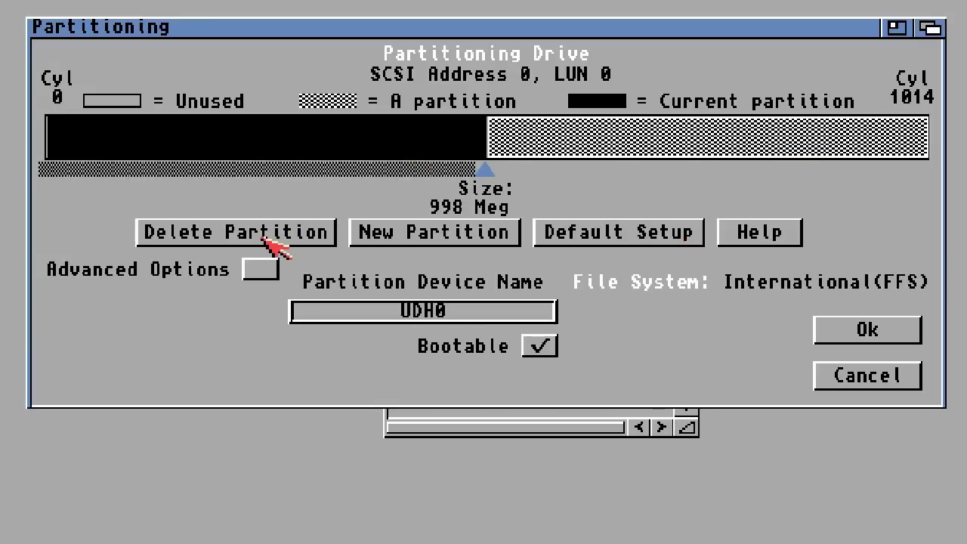
pyautogui.click(576, 131)
pyautogui.click(397, 128)
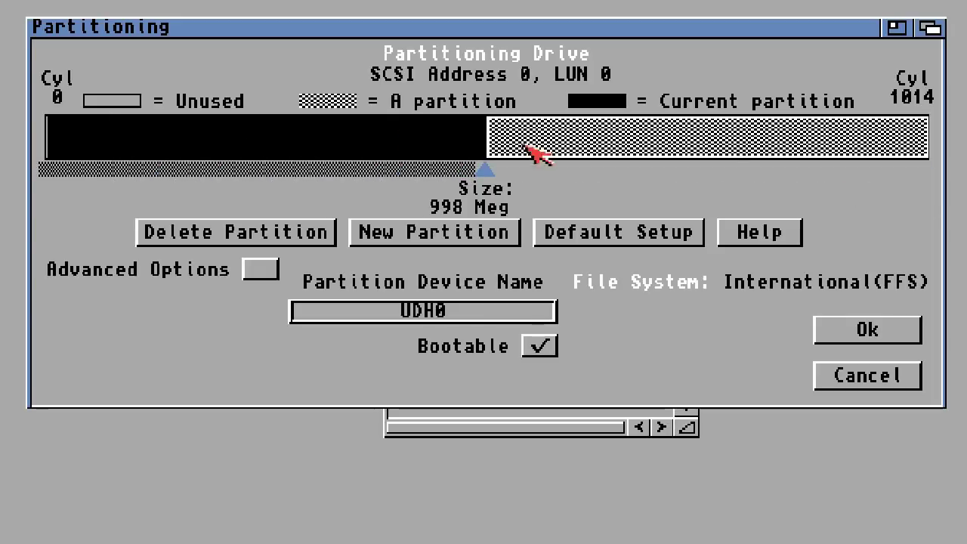
pyautogui.click(699, 133)
pyautogui.click(381, 137)
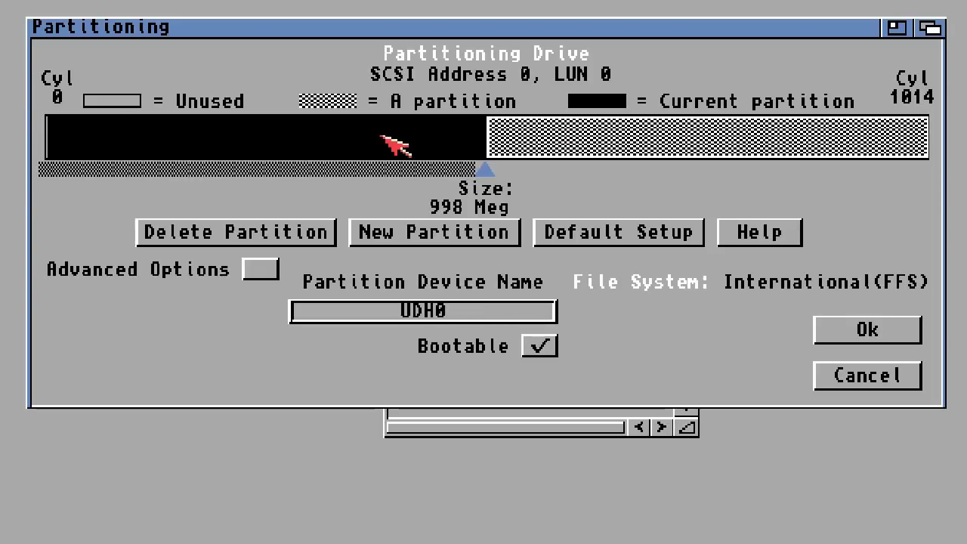
pyautogui.click(634, 144)
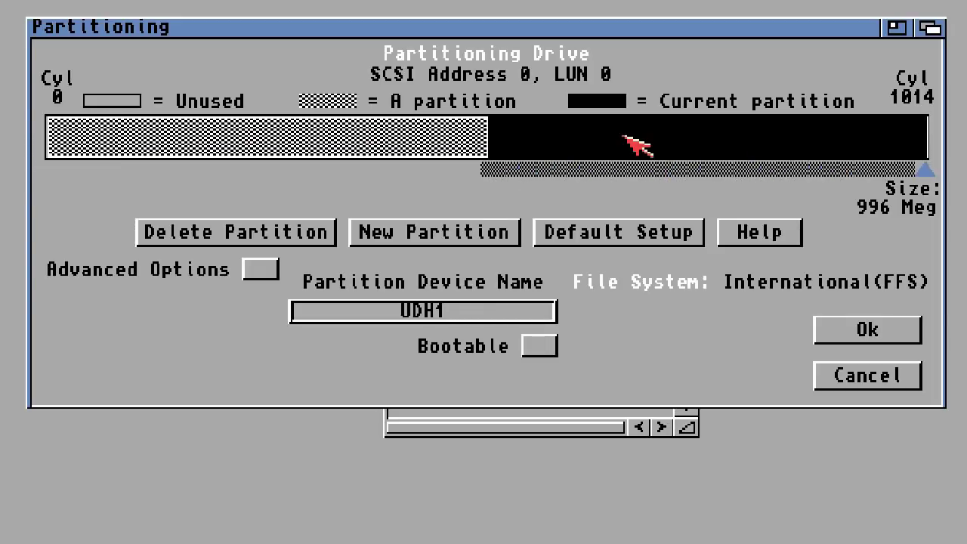
pyautogui.click(437, 141)
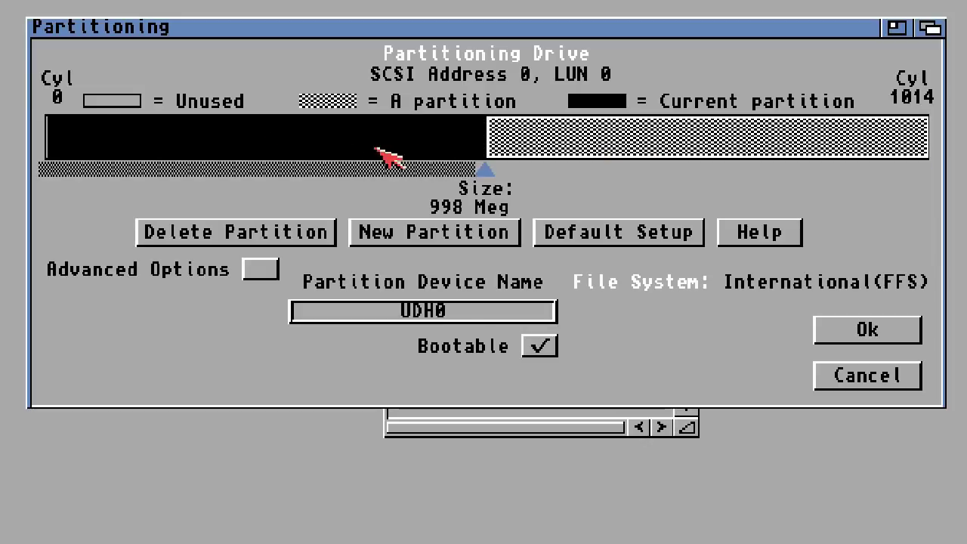
pyautogui.click(254, 239)
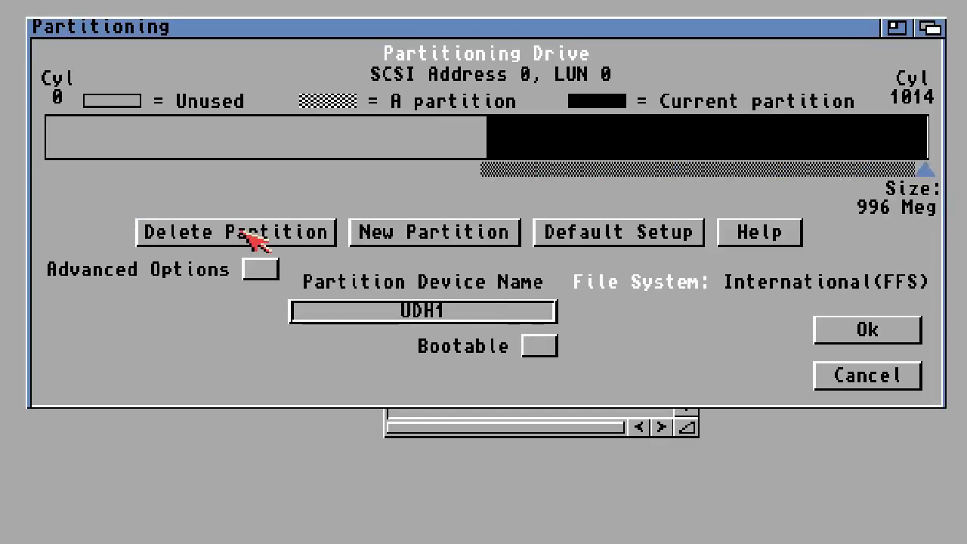
# Expand the remaining partition from the drive's start to the full 1992 Meg and set it up as bootable device DH0.
pyautogui.click(293, 140)
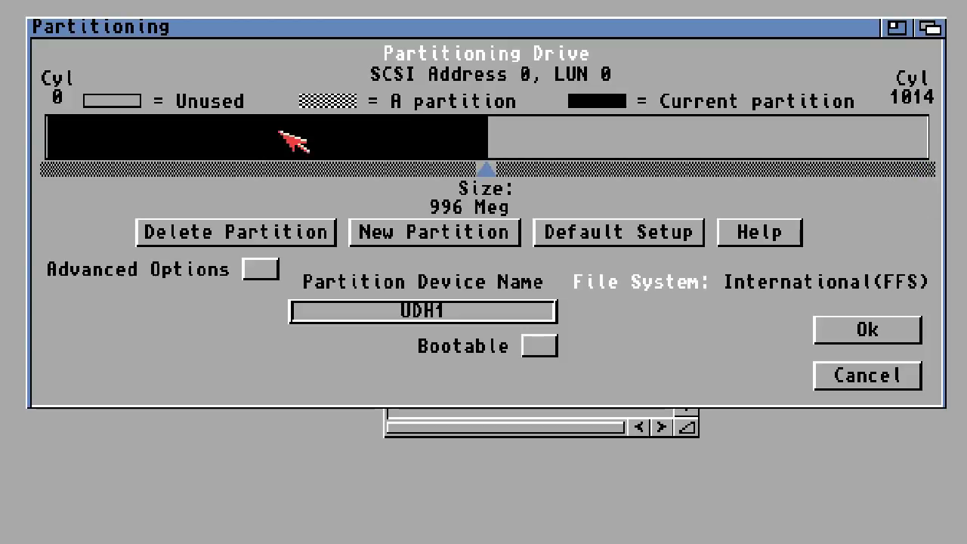
pyautogui.moveTo(489, 168)
pyautogui.mouseDown()
pyautogui.moveTo(632, 183)
pyautogui.moveTo(963, 189)
pyautogui.mouseUp()
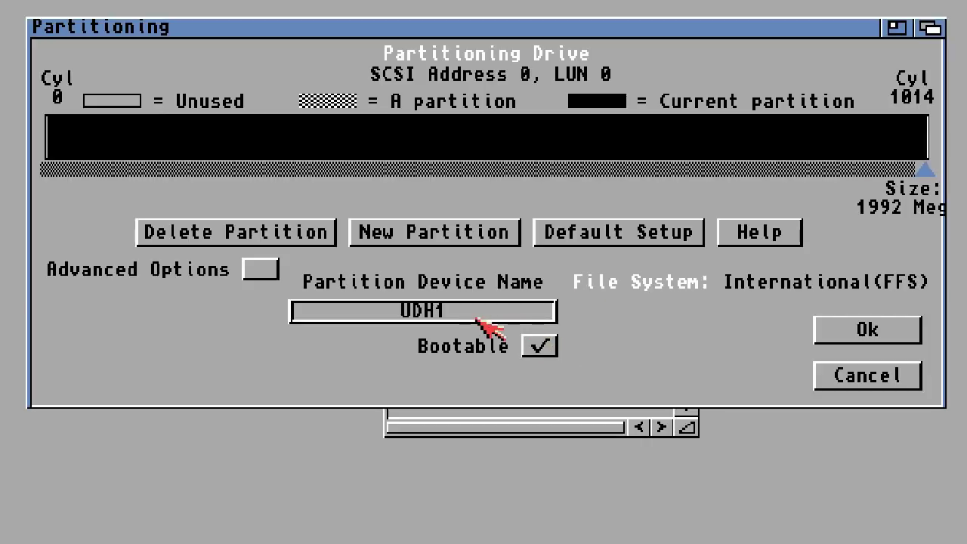
pyautogui.press('BackSpace')
pyautogui.press('BackSpace')
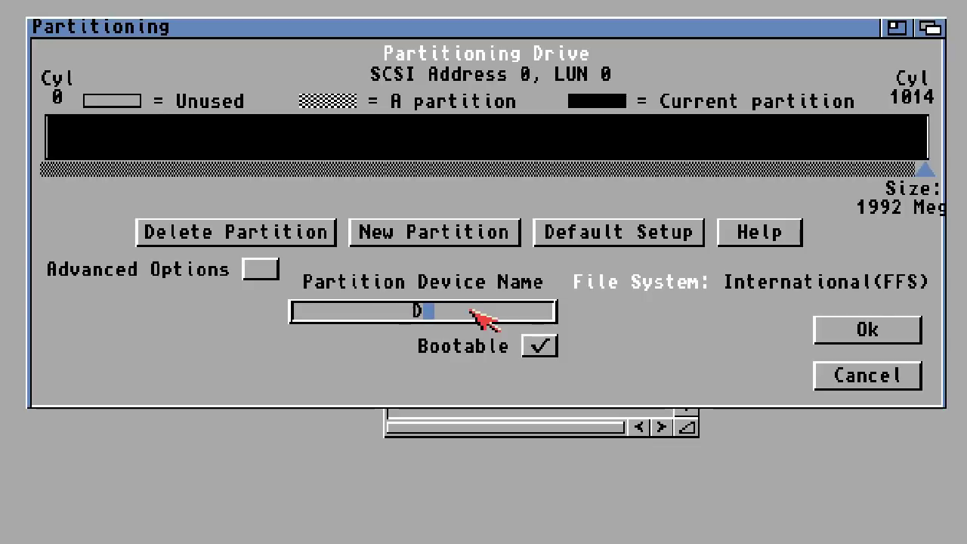
pyautogui.write('H0')
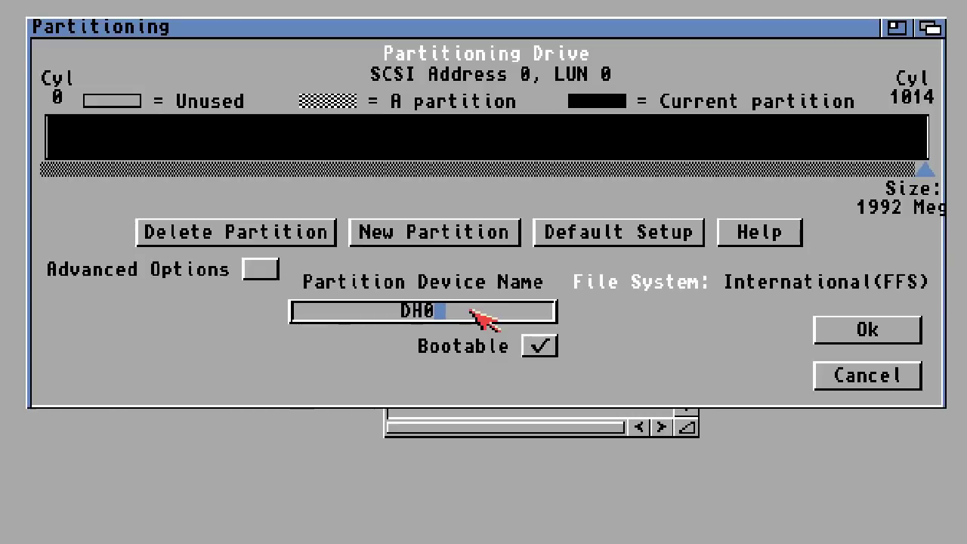
# Show the advanced partition options, accept the partition's file system characteristics as they are, and confirm the partitioning.
pyautogui.click(254, 269)
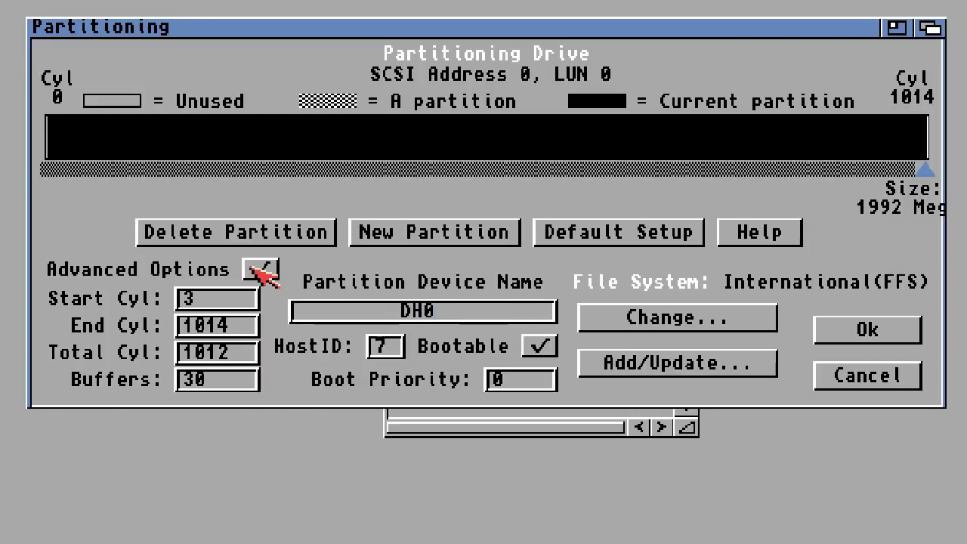
pyautogui.click(672, 320)
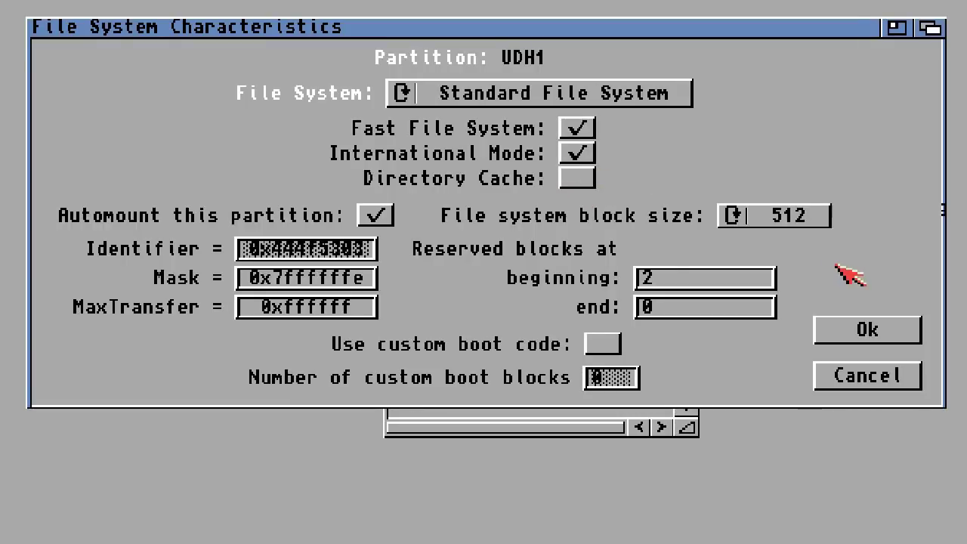
pyautogui.click(876, 333)
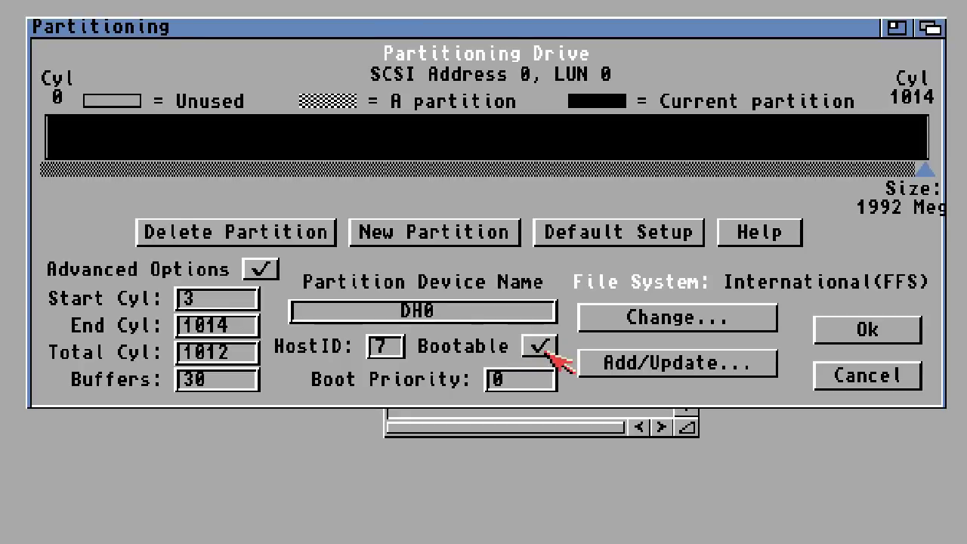
pyautogui.click(867, 330)
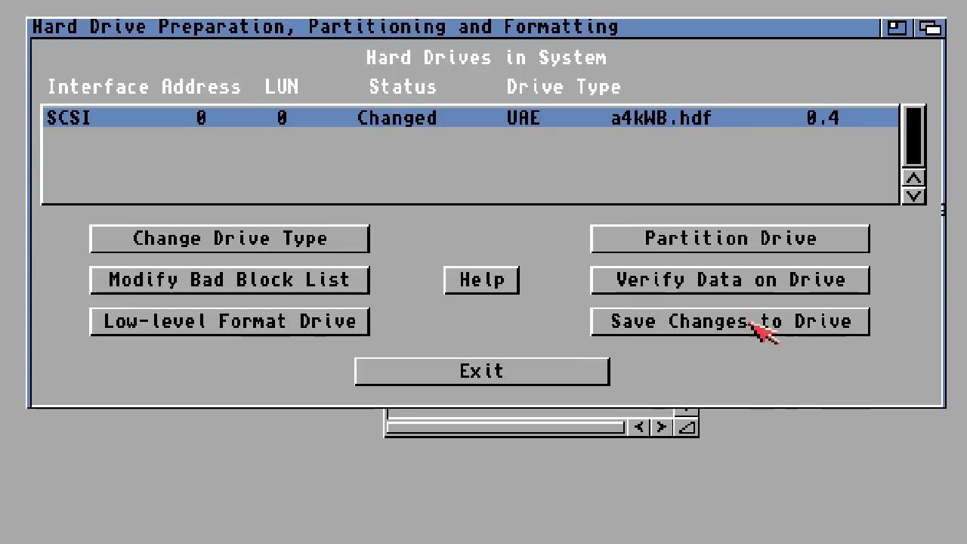
# Save the changes to the drive, exit HDToolBox and close the HDTools and Install3.1 windows.
pyautogui.click(682, 323)
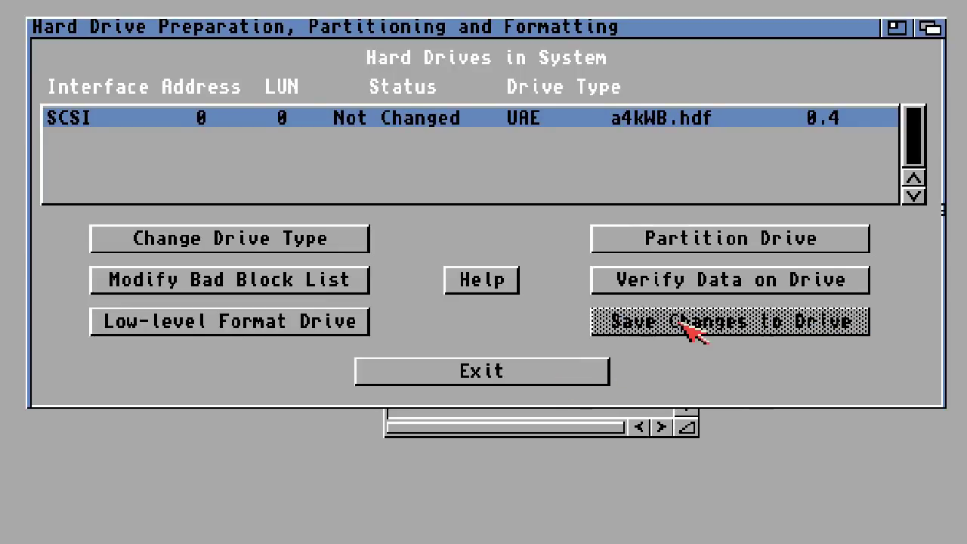
pyautogui.click(498, 373)
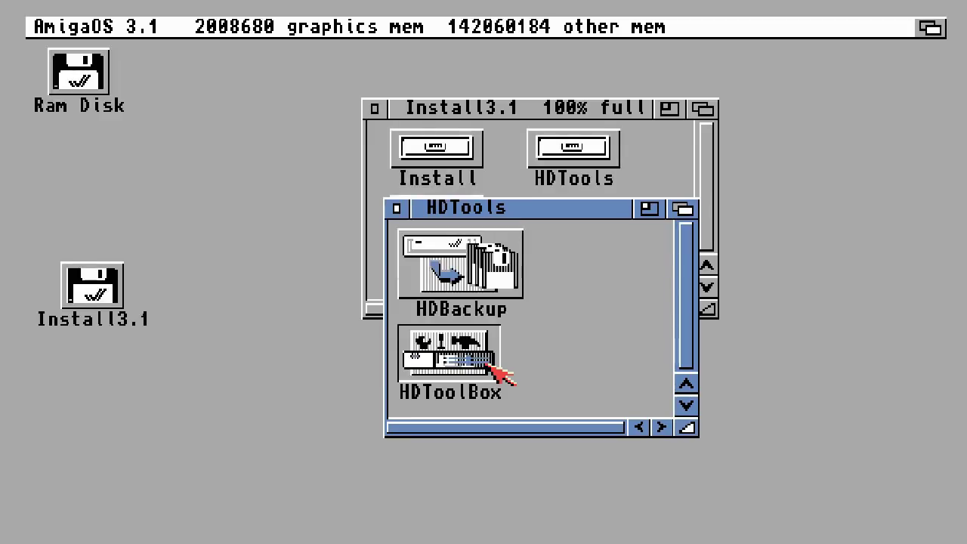
pyautogui.click(397, 207)
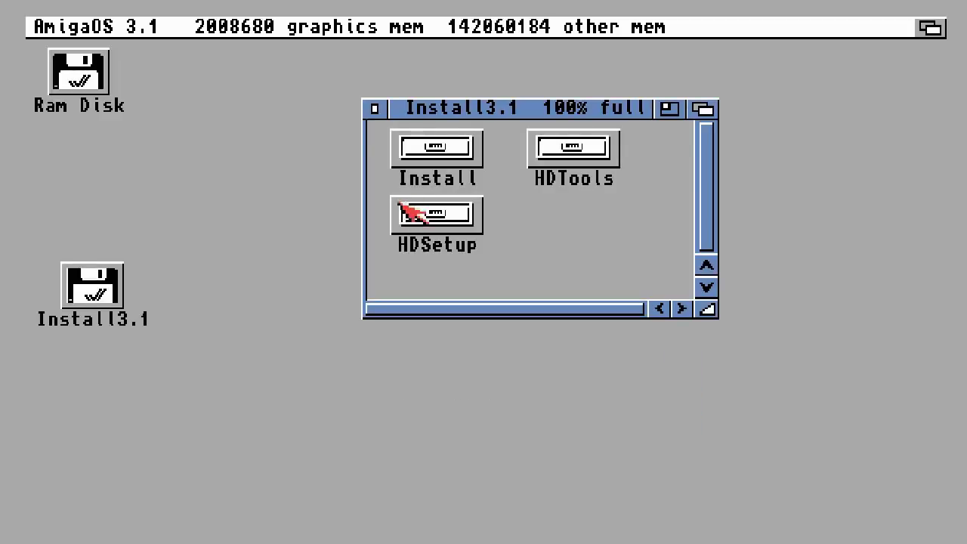
pyautogui.click(374, 110)
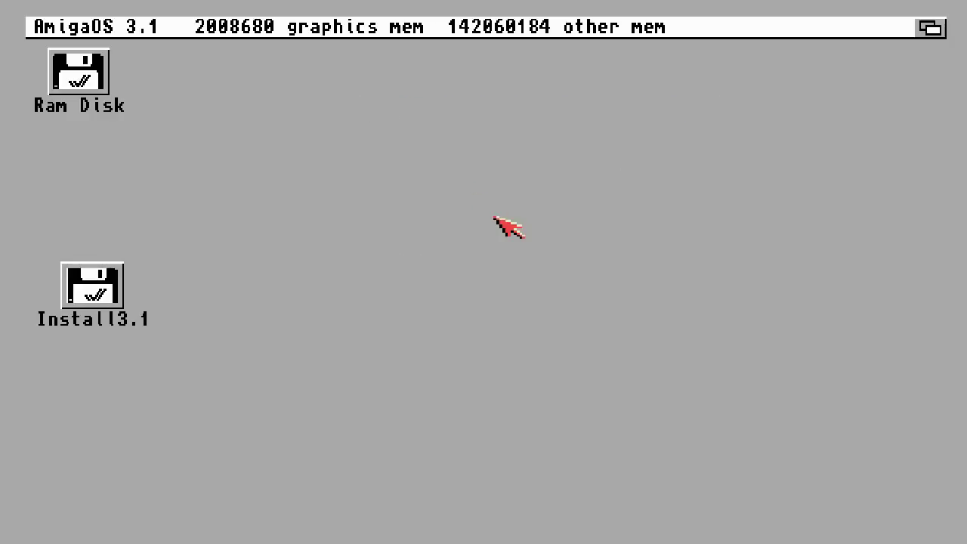
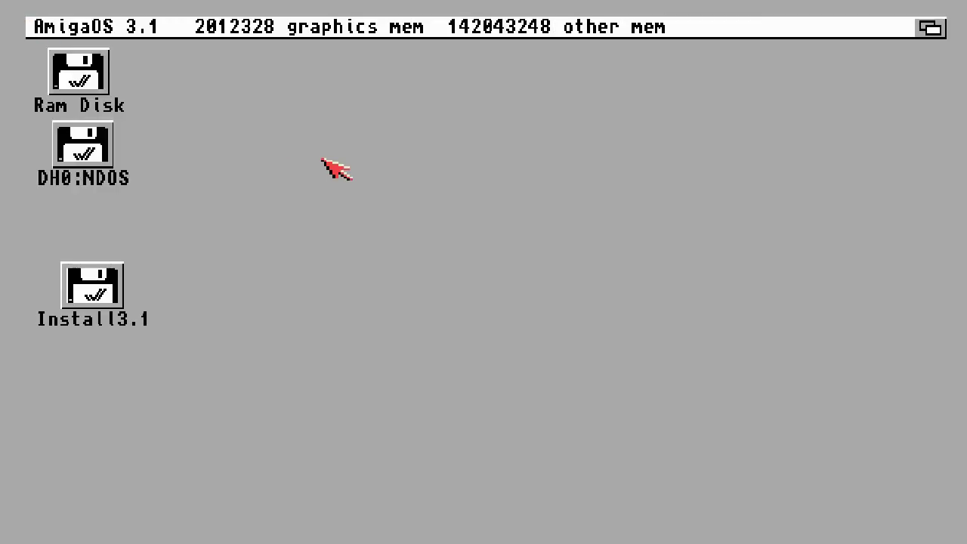
# Open the format settings for the DH0:NDOS disk, name the new volume WB and turn off the trashcan.
pyautogui.click(95, 157)
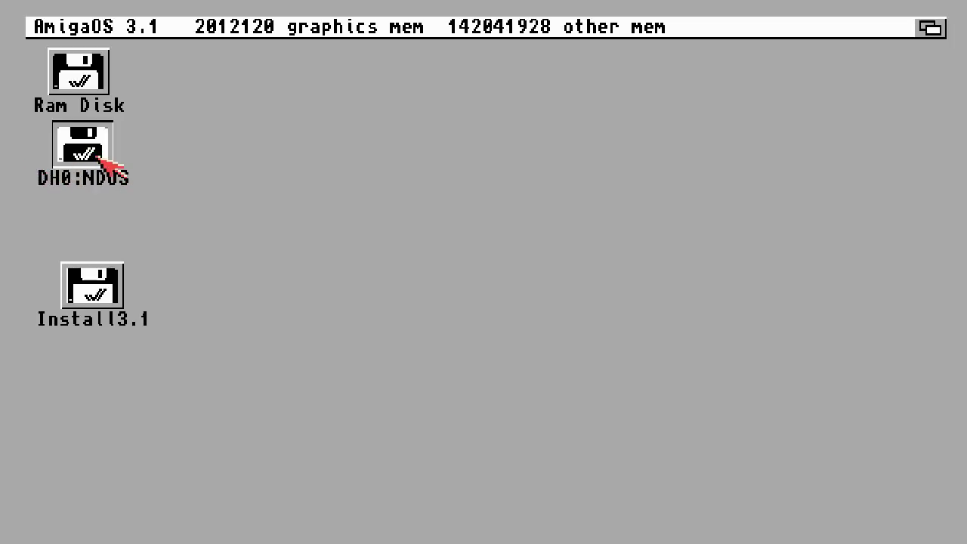
pyautogui.click(141, 183)
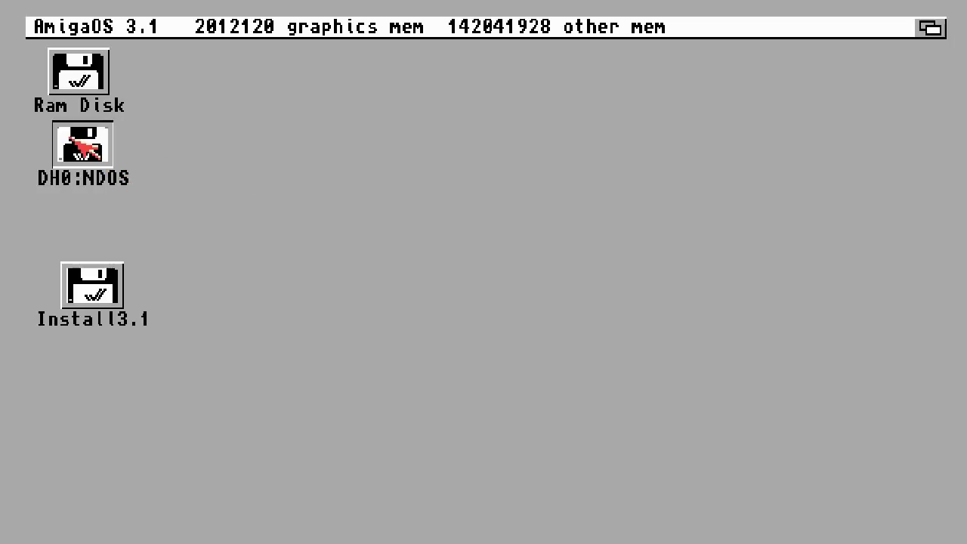
pyautogui.rightClick(232, 25)
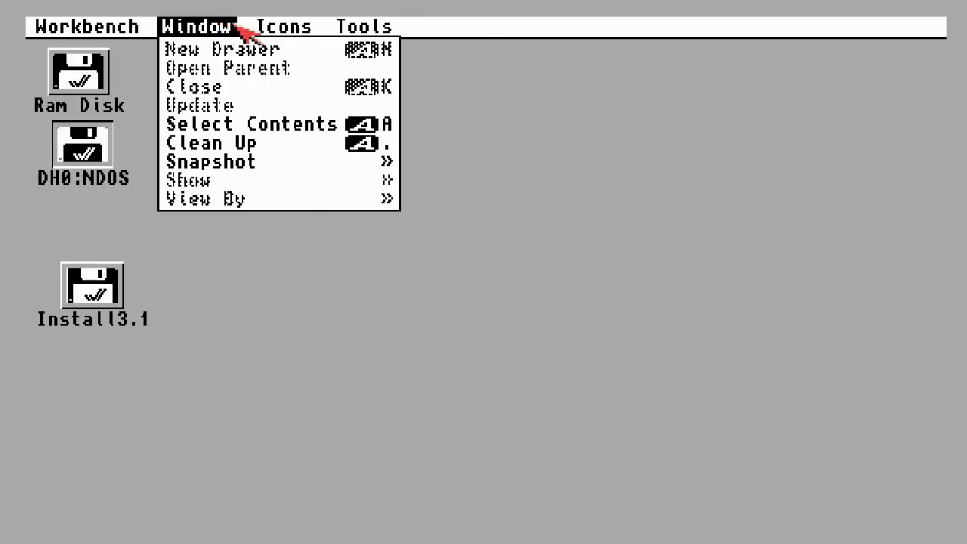
pyautogui.moveTo(289, 25)
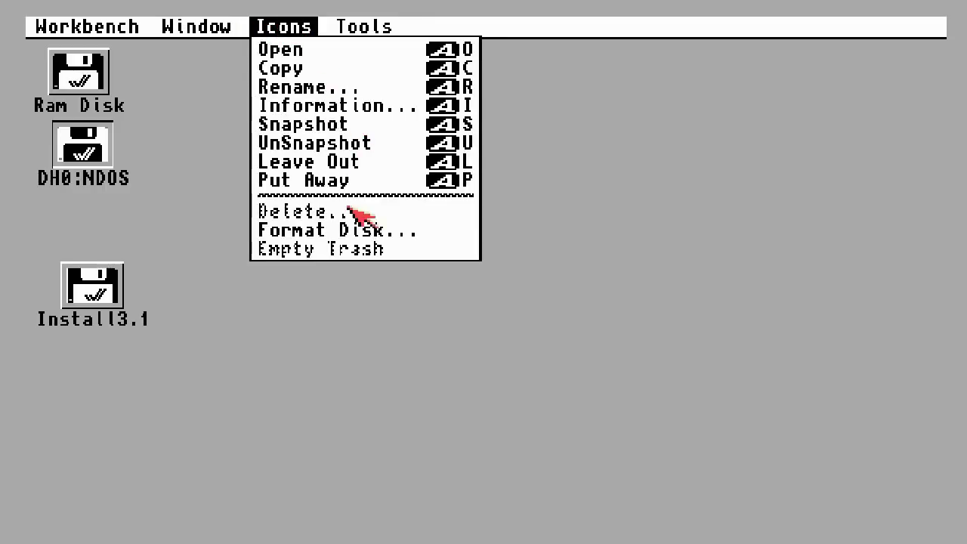
pyautogui.rightClick(355, 229)
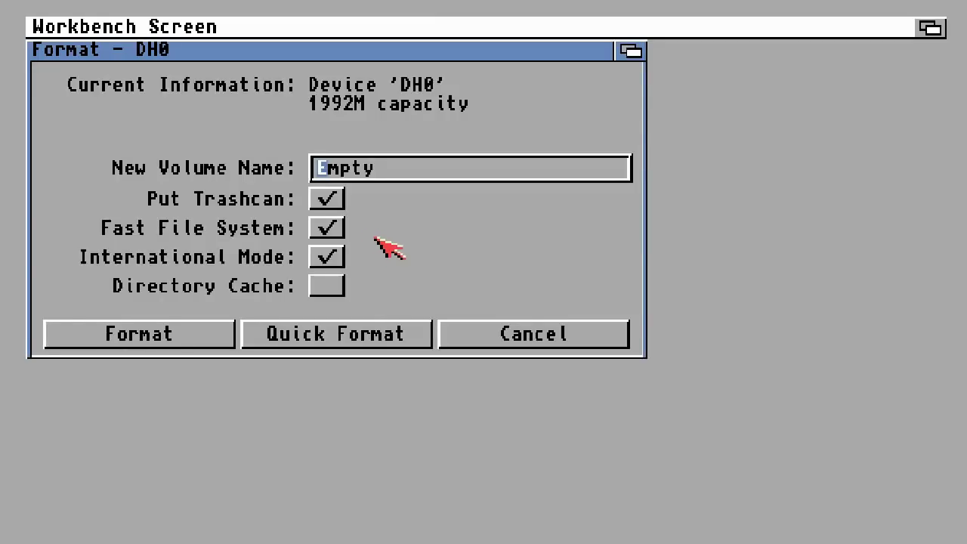
pyautogui.press('Delete')
pyautogui.press('Delete')
pyautogui.press('Delete')
pyautogui.press('Delete')
pyautogui.press('Delete')
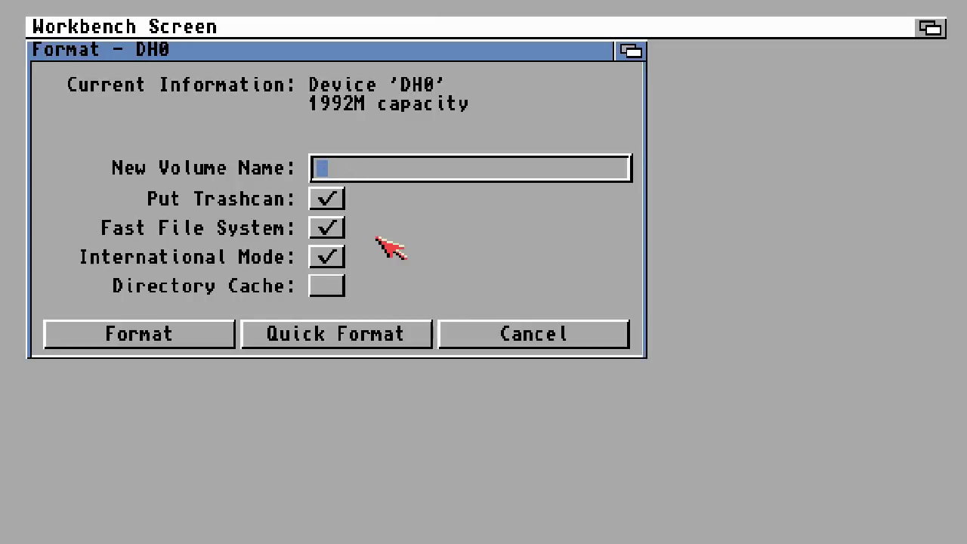
pyautogui.write('WB')
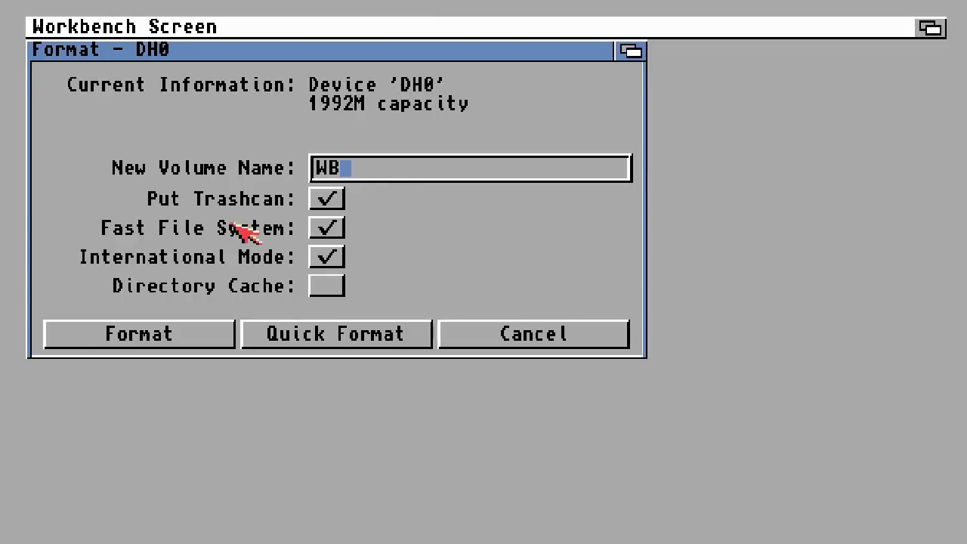
pyautogui.click(321, 196)
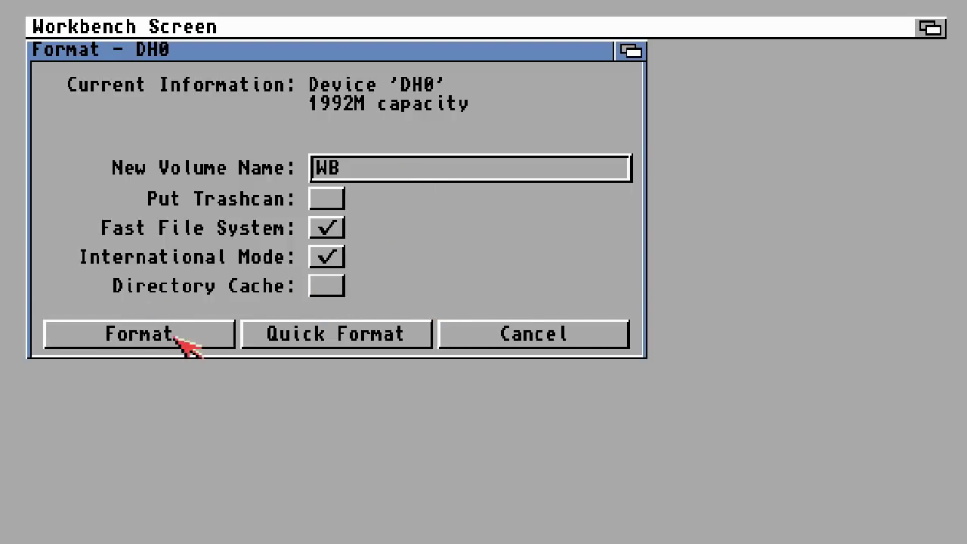
# Quick format DH0 and confirm both format requests.
pyautogui.click(378, 340)
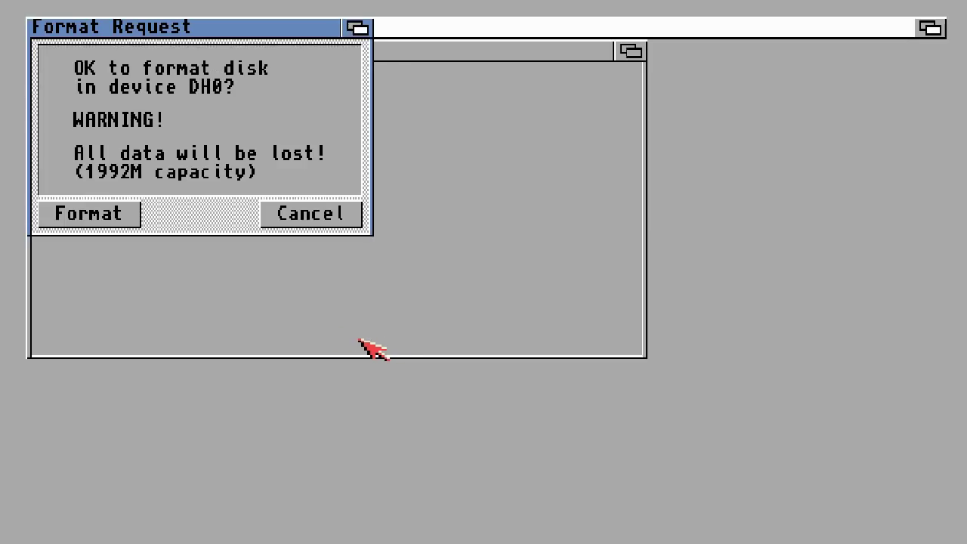
pyautogui.click(106, 221)
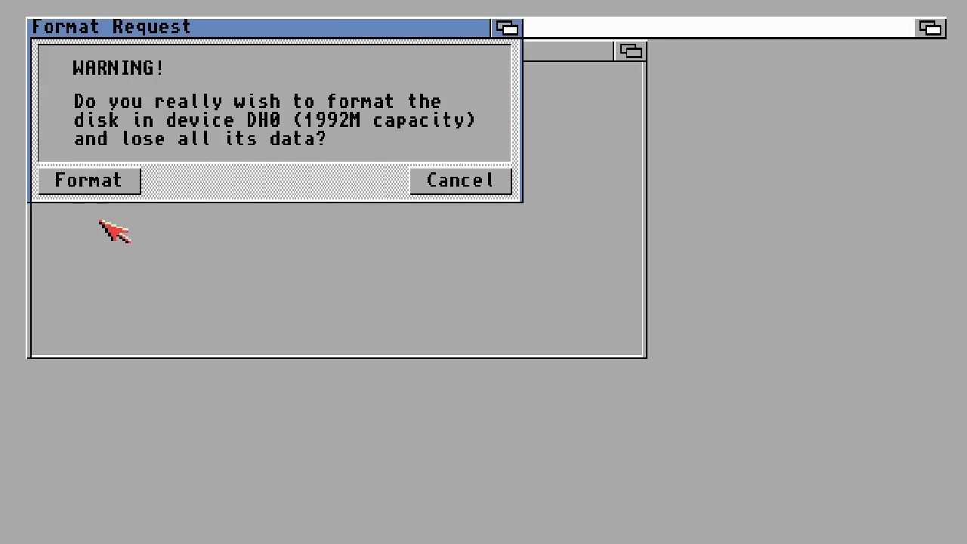
pyautogui.click(113, 183)
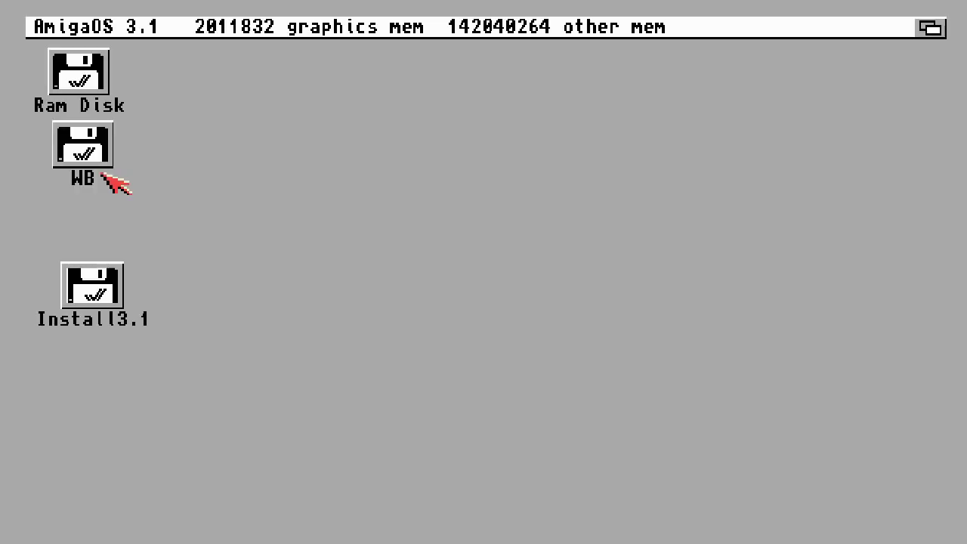
pyautogui.click(96, 148)
pyautogui.click(341, 184)
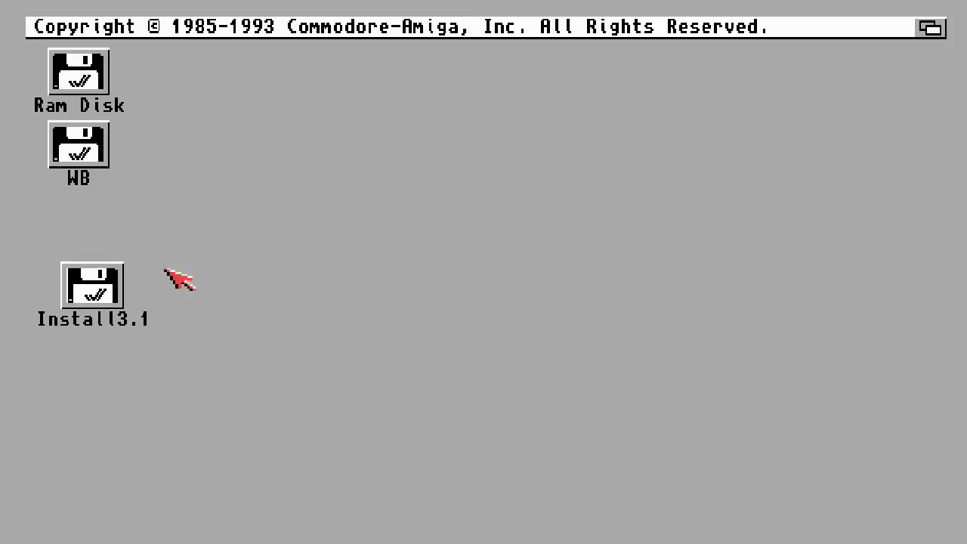
# Launch the English installer from the Install drawer on the Install3.1 disk and proceed past its introduction.
pyautogui.doubleClick(101, 290)
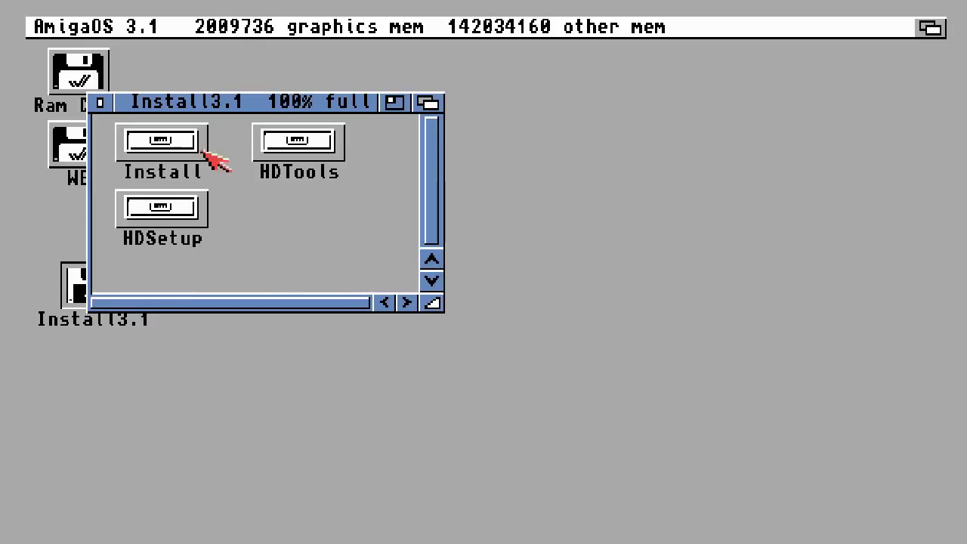
pyautogui.doubleClick(160, 144)
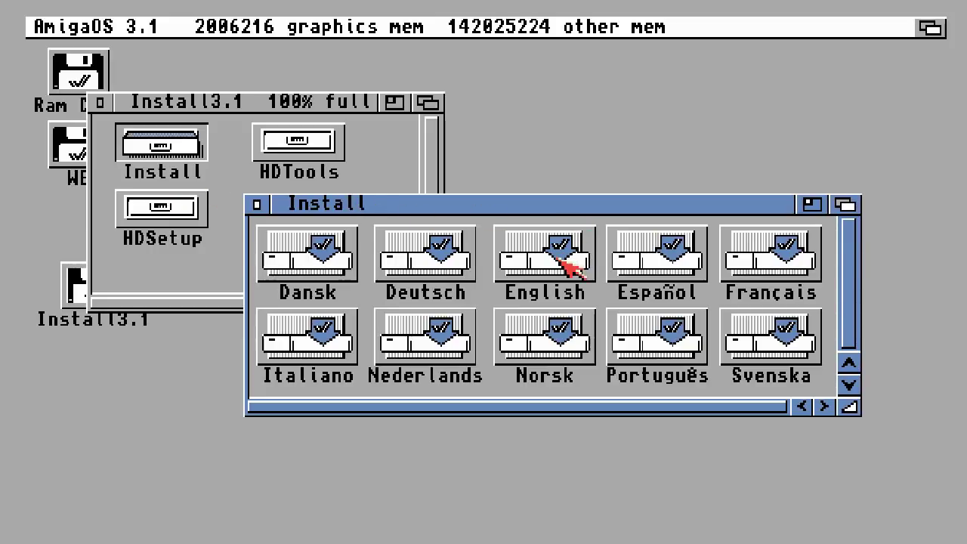
pyautogui.doubleClick(531, 277)
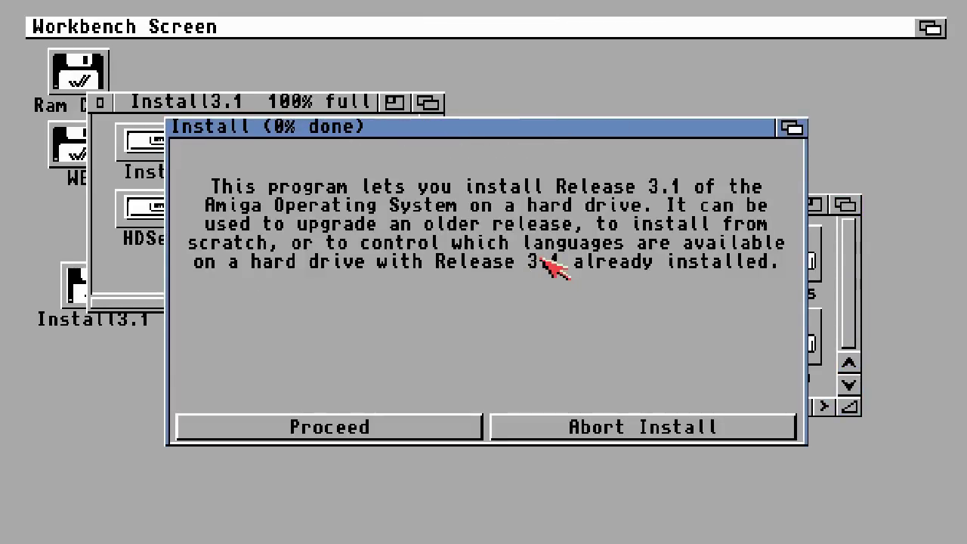
pyautogui.click(420, 435)
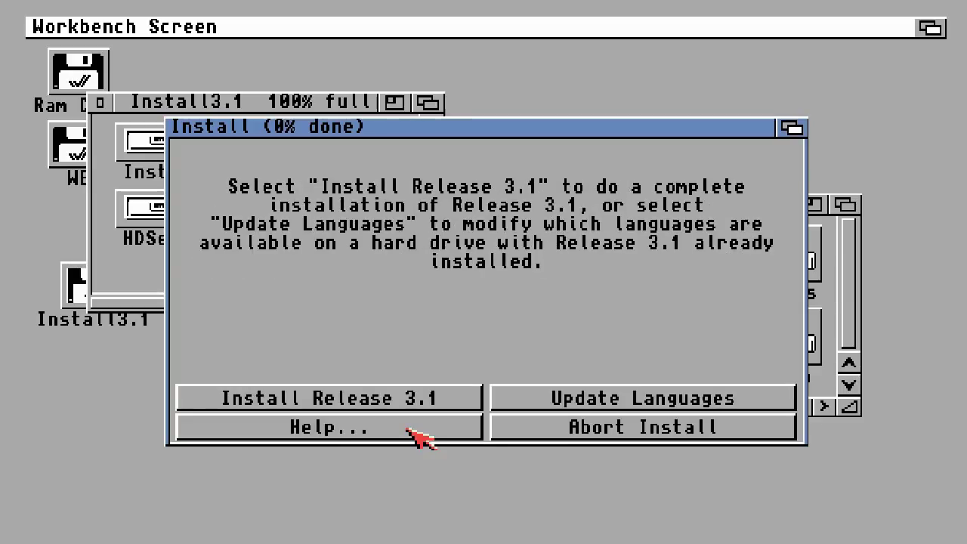
# Start a complete Release 3.1 installation in Novice User mode with English only and no printer drivers, and proceed through the remaining installer choices.
pyautogui.click(408, 398)
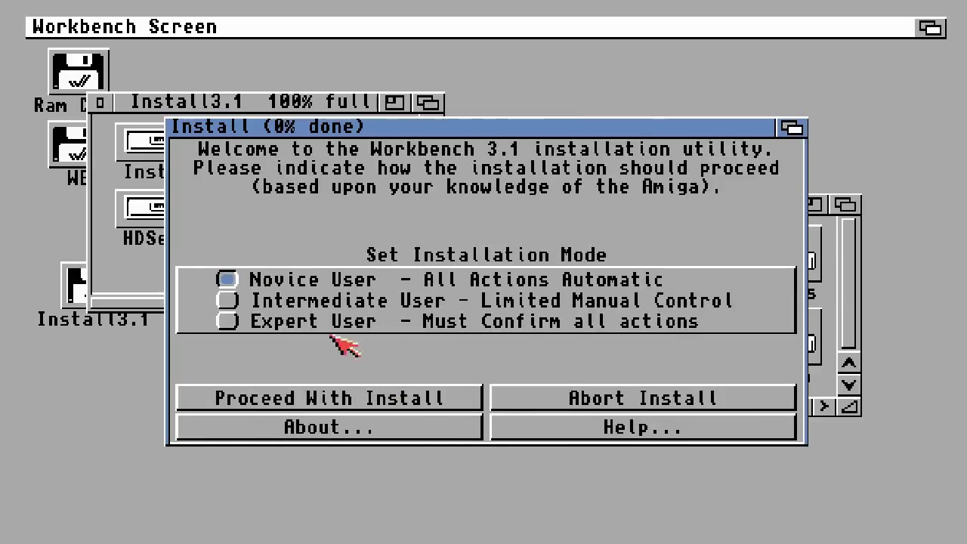
pyautogui.click(362, 399)
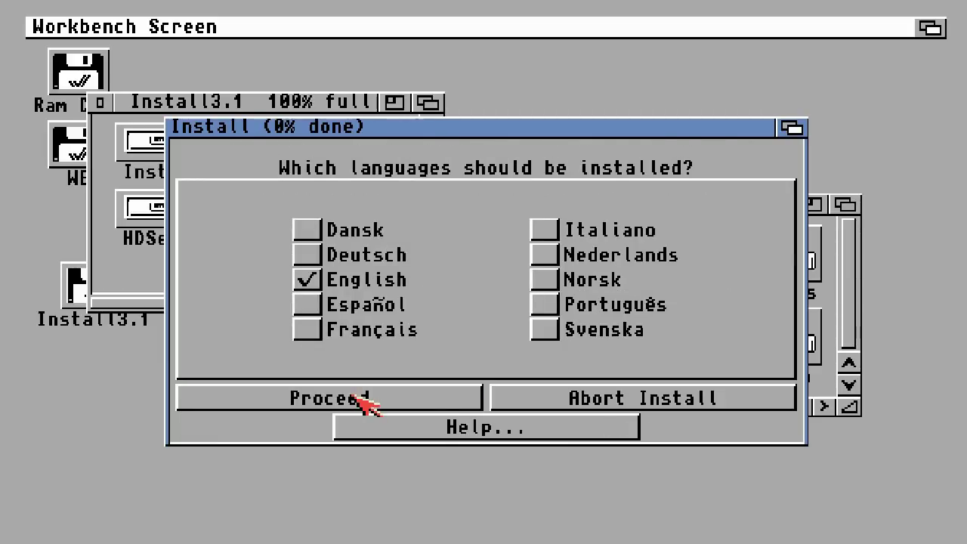
pyautogui.click(355, 396)
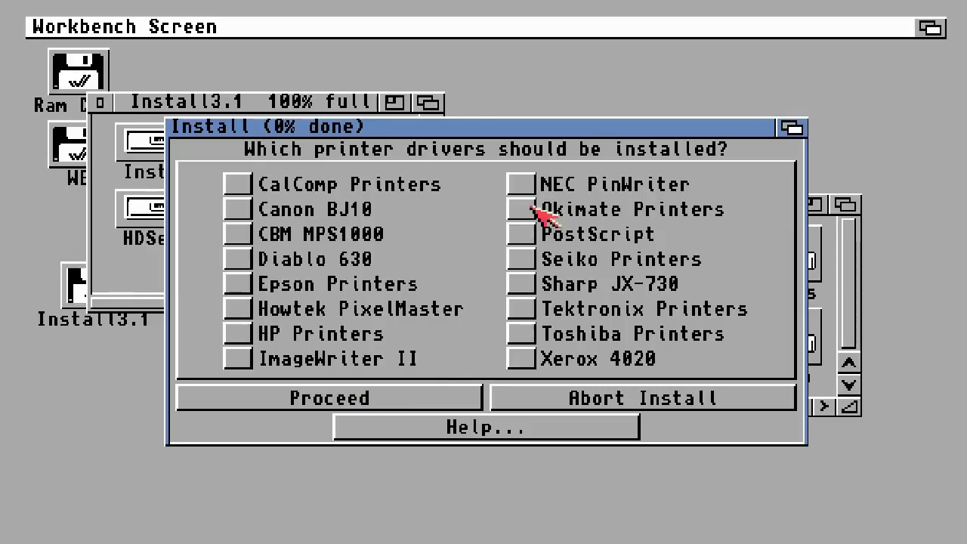
pyautogui.click(300, 400)
pyautogui.click(279, 195)
pyautogui.click(326, 394)
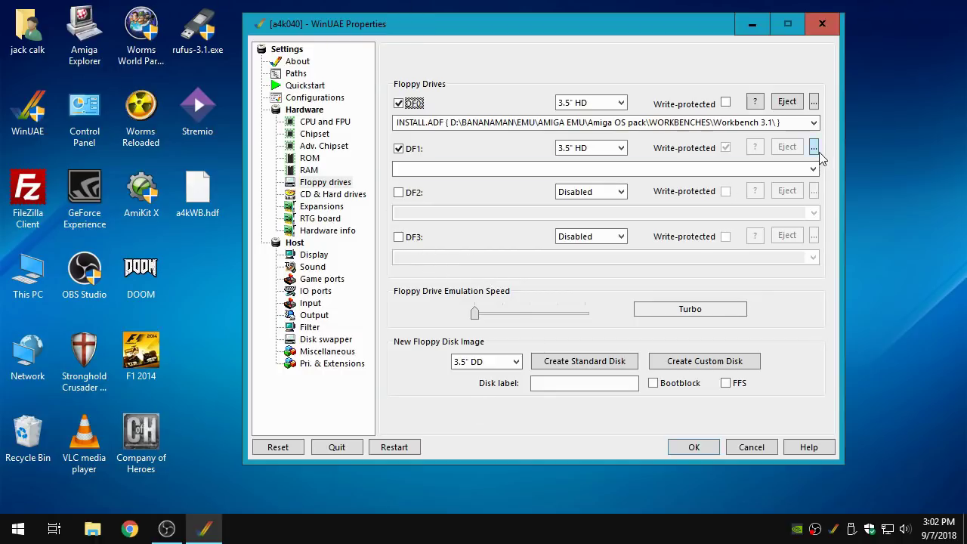
# Insert the WB31.ADF disk image from the Workbench 3.1 folder into DF0 and return to the installation.
pyautogui.click(814, 103)
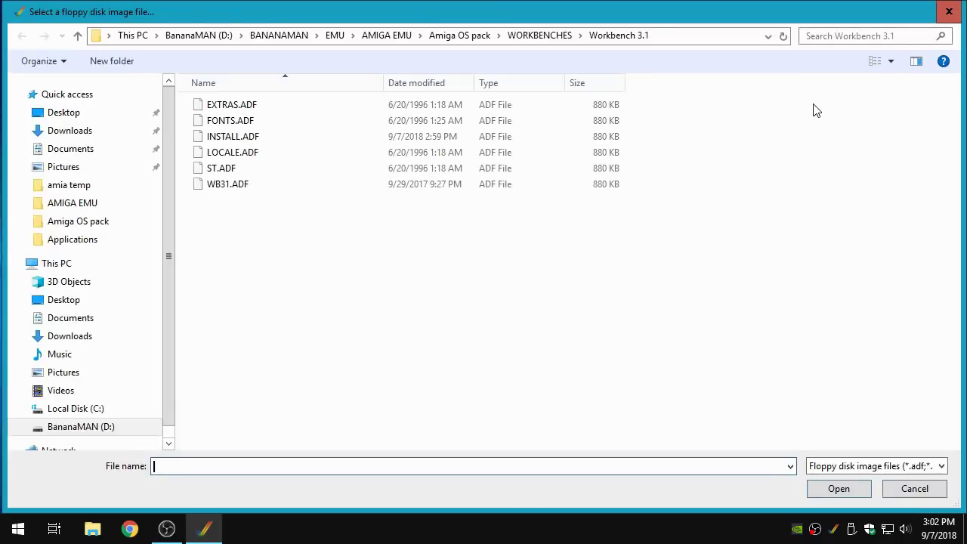
pyautogui.click(234, 189)
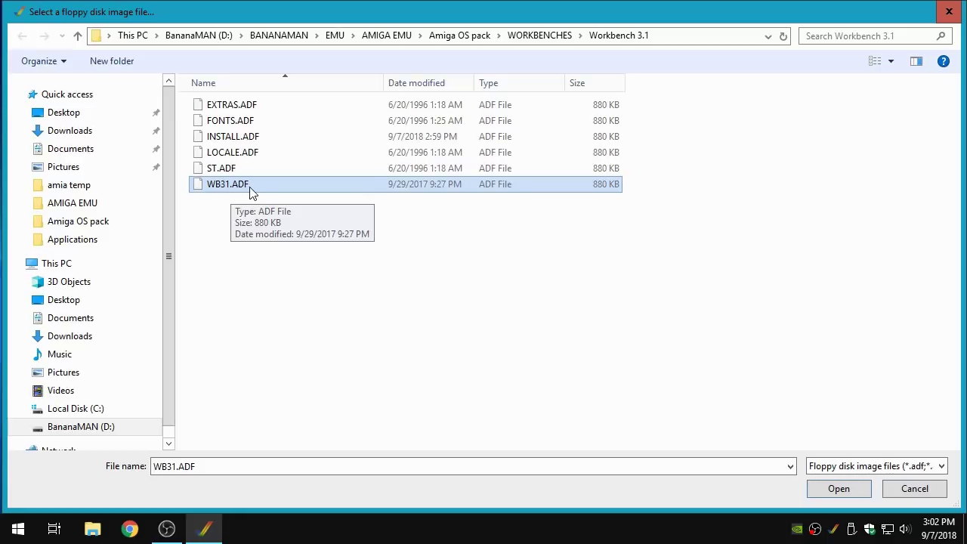
pyautogui.doubleClick(244, 188)
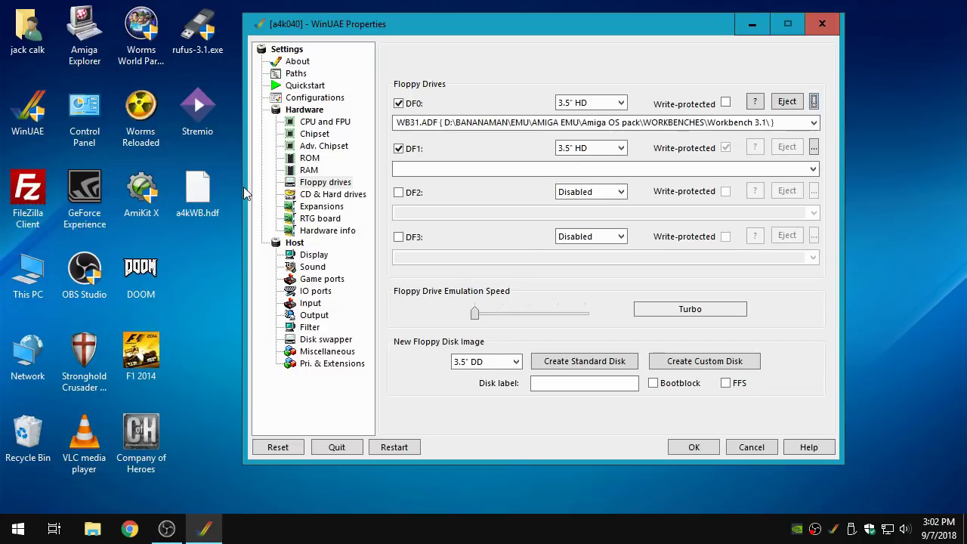
pyautogui.click(690, 448)
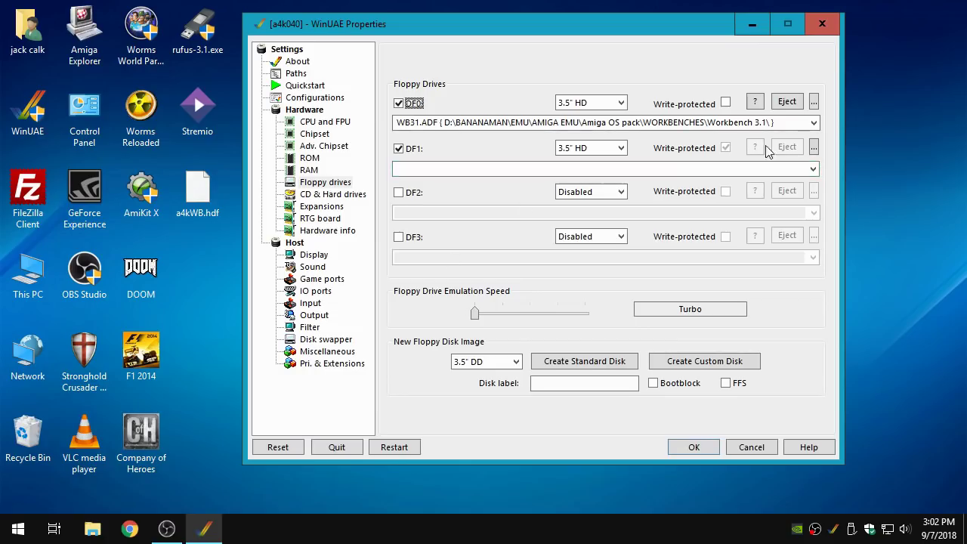
# Swap the disk in DF0 for LOCALE.ADF and return to the installation.
pyautogui.click(814, 102)
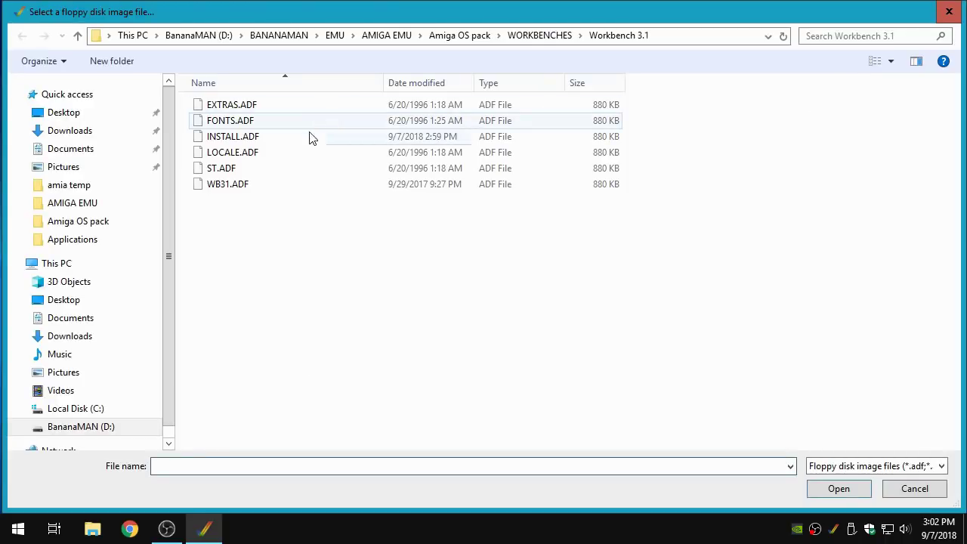
pyautogui.click(279, 159)
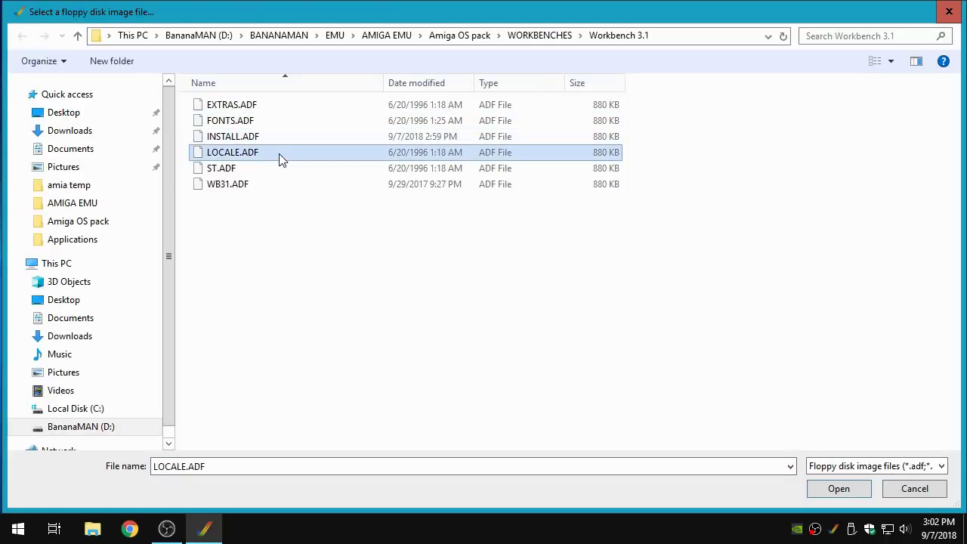
pyautogui.doubleClick(212, 154)
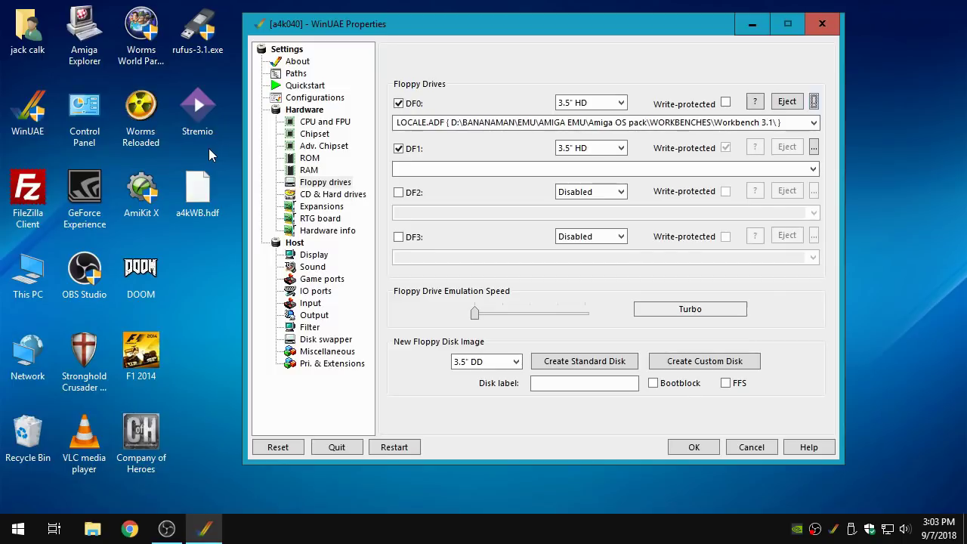
pyautogui.click(696, 448)
# Swap the disk in DF0 for EXTRAS.ADF and return to the installation.
pyautogui.click(814, 102)
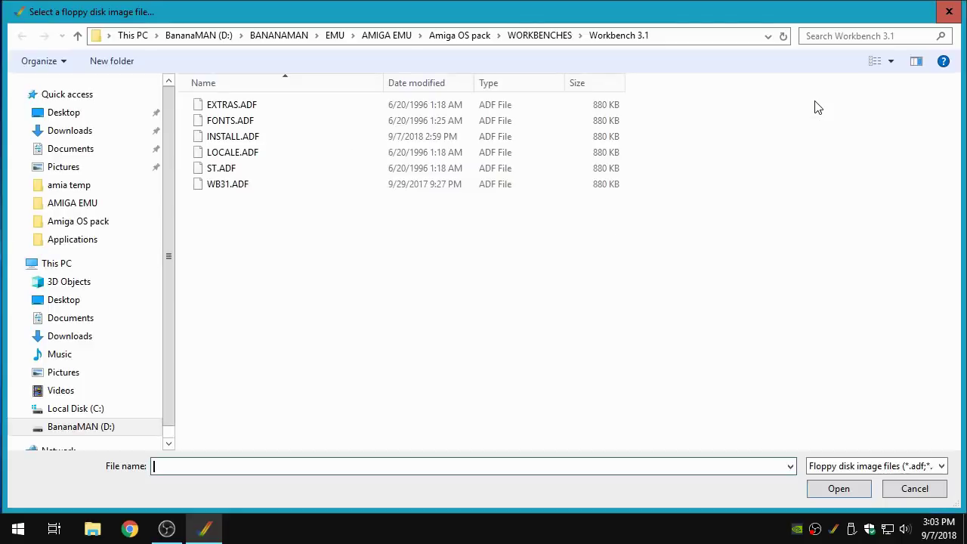
pyautogui.click(260, 106)
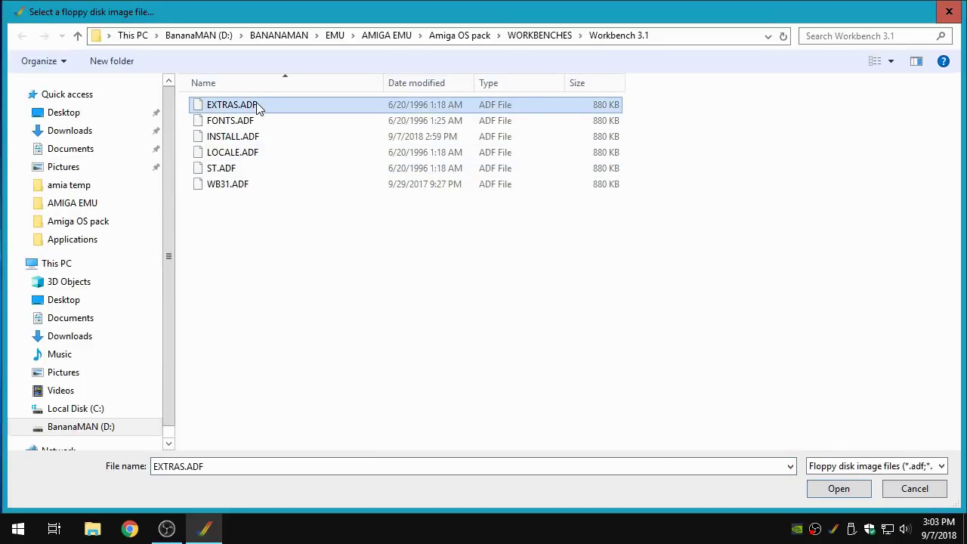
pyautogui.click(829, 493)
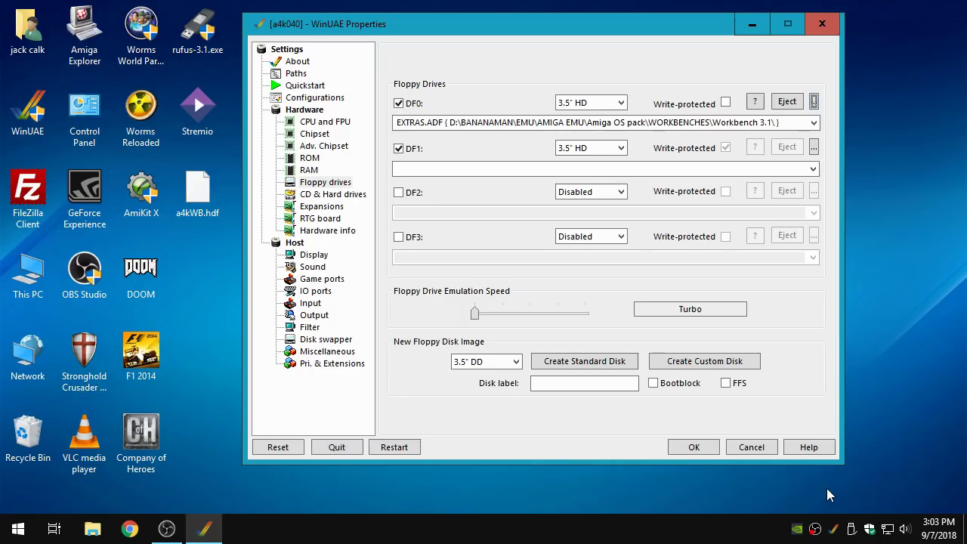
pyautogui.click(693, 447)
# Swap the disk in DF0 for FONTS.ADF and return to the installation.
pyautogui.click(814, 104)
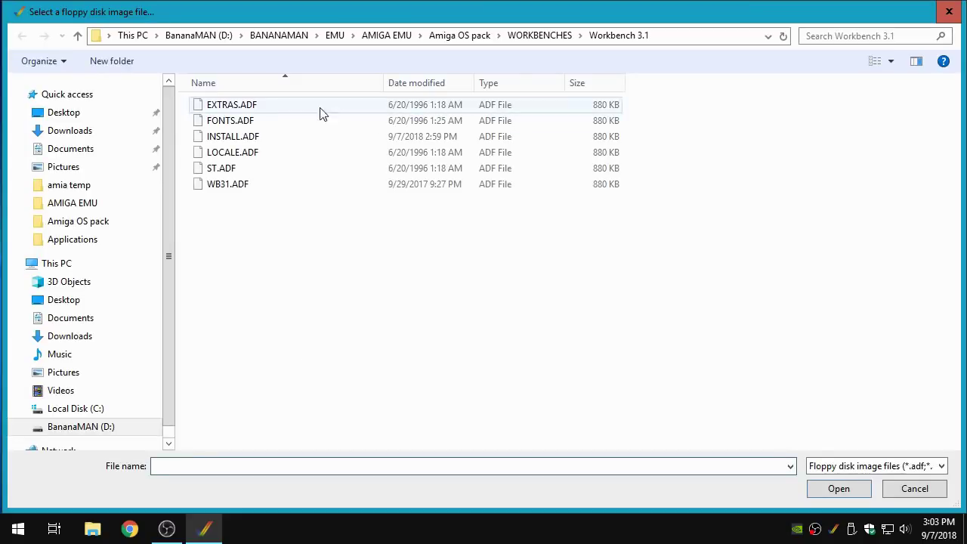
pyautogui.doubleClick(249, 121)
pyautogui.click(686, 449)
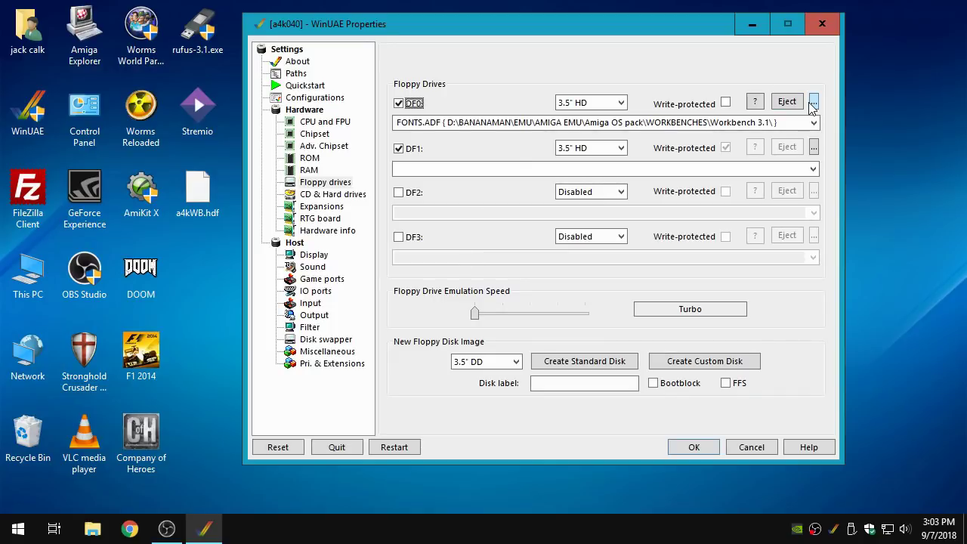
# Swap the disk in DF0 for the ST.ADF image and return to the installation.
pyautogui.click(813, 102)
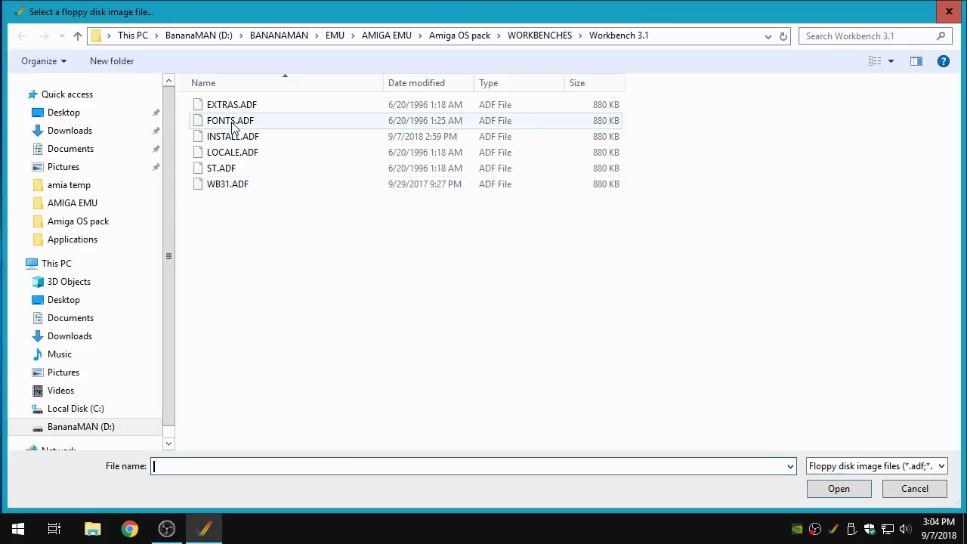
pyautogui.click(235, 169)
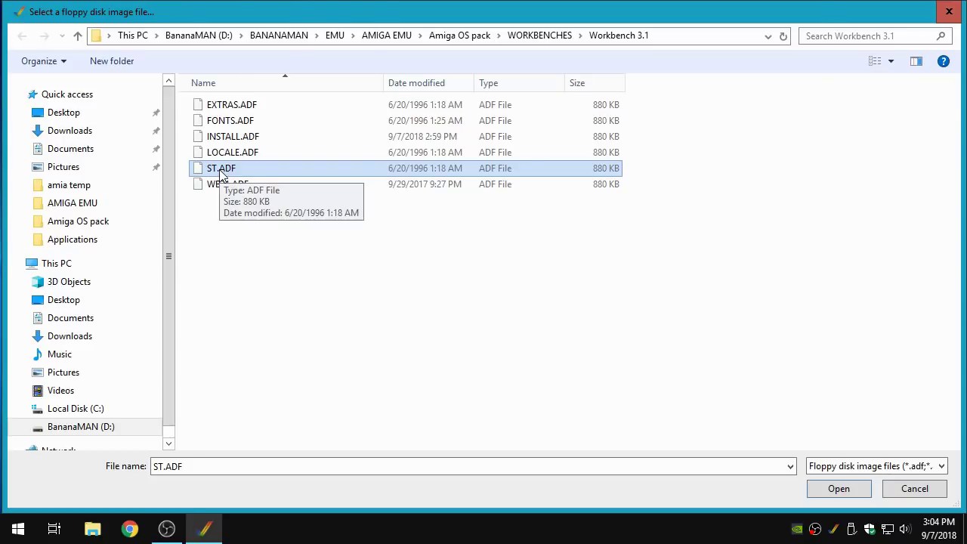
pyautogui.doubleClick(221, 172)
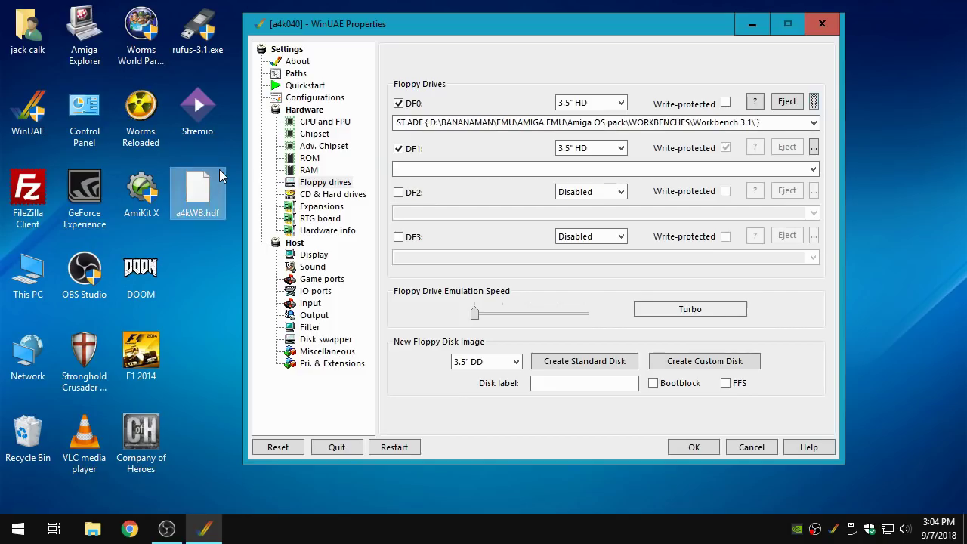
pyautogui.click(687, 448)
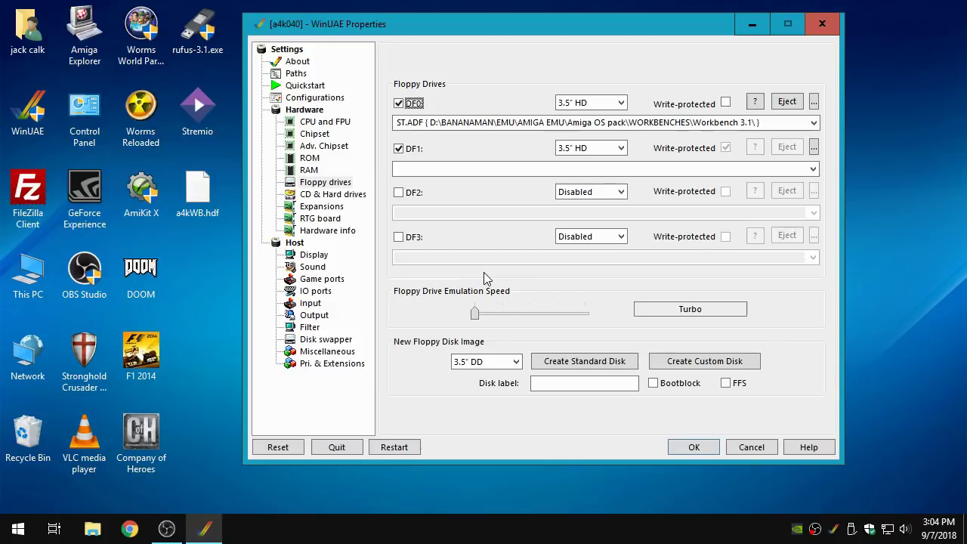
# Put INSTALL.ADF back into DF0 to complete the installation, and eject the floppy from DF0.
pyautogui.click(813, 102)
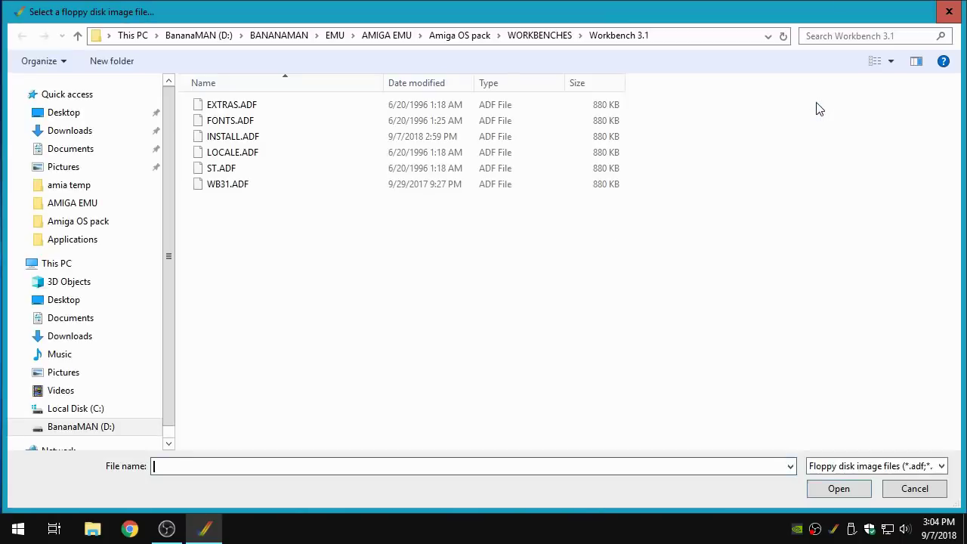
pyautogui.doubleClick(233, 137)
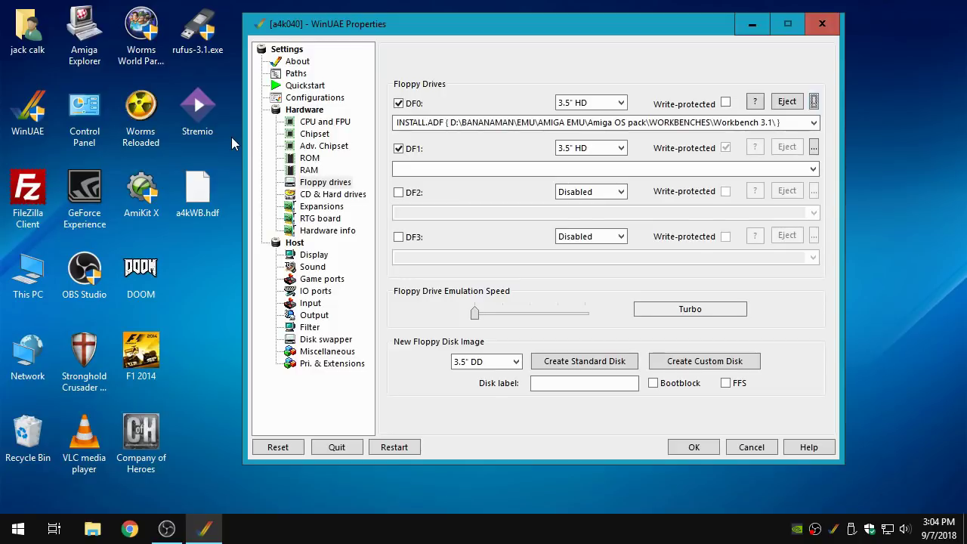
pyautogui.click(693, 447)
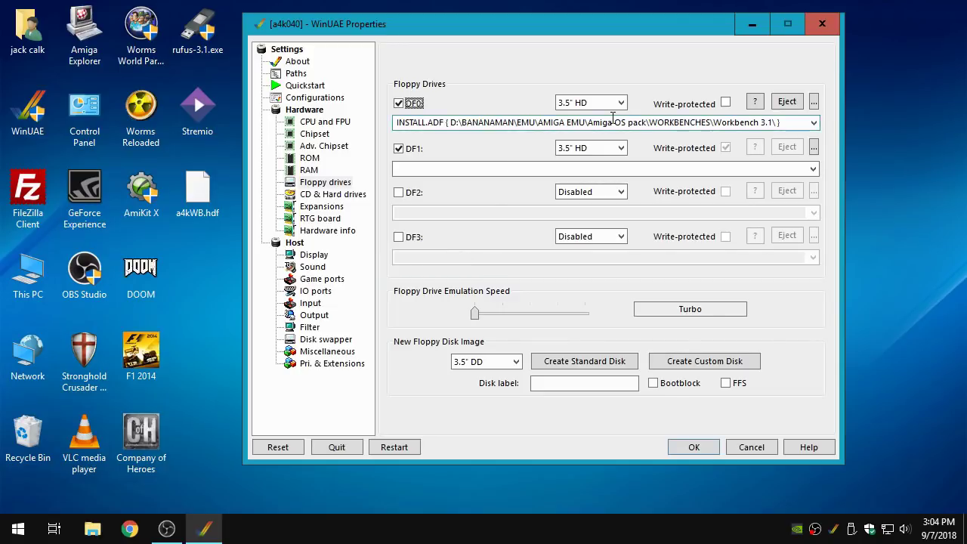
pyautogui.click(792, 104)
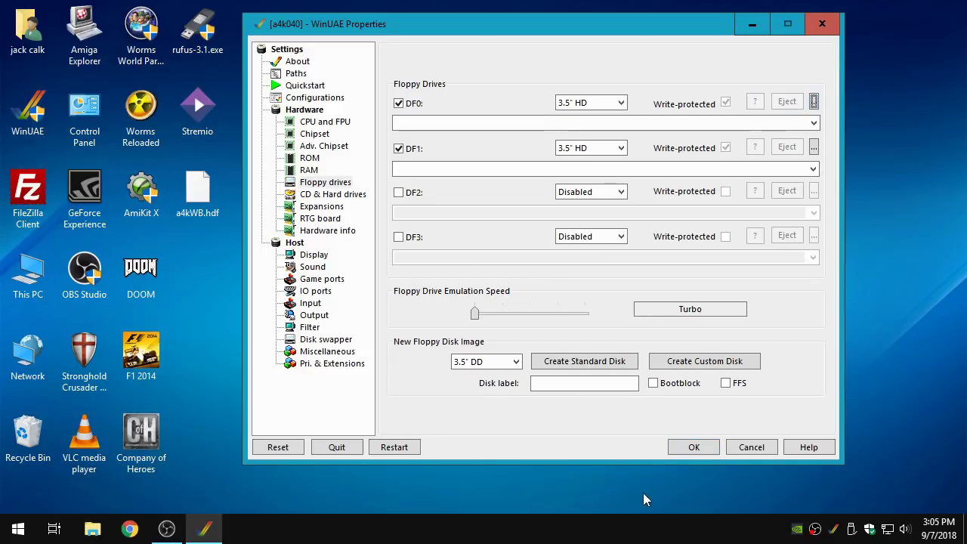
# Resume the emulation and reboot the Amiga to complete the Release 3.1 installation, checking the contents of the WB drive.
pyautogui.click(695, 448)
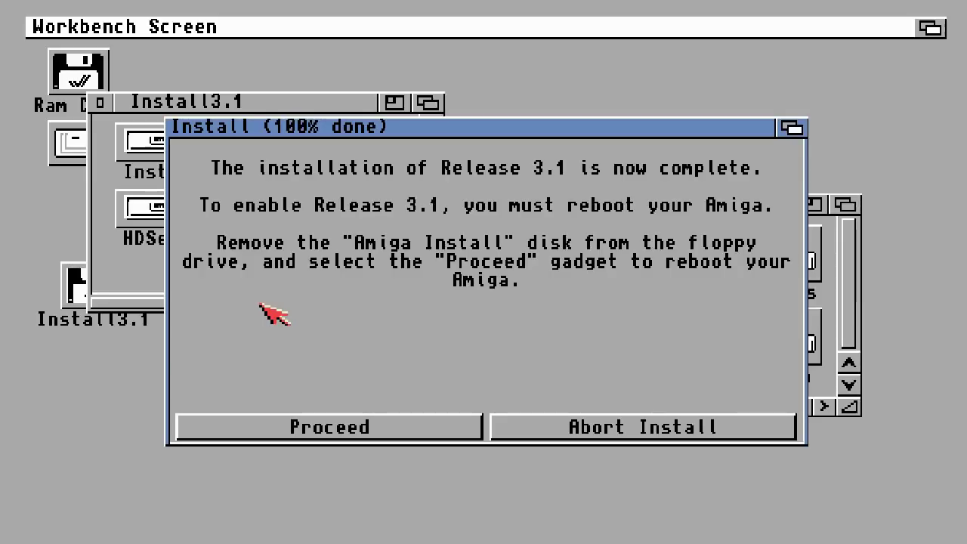
pyautogui.click(310, 428)
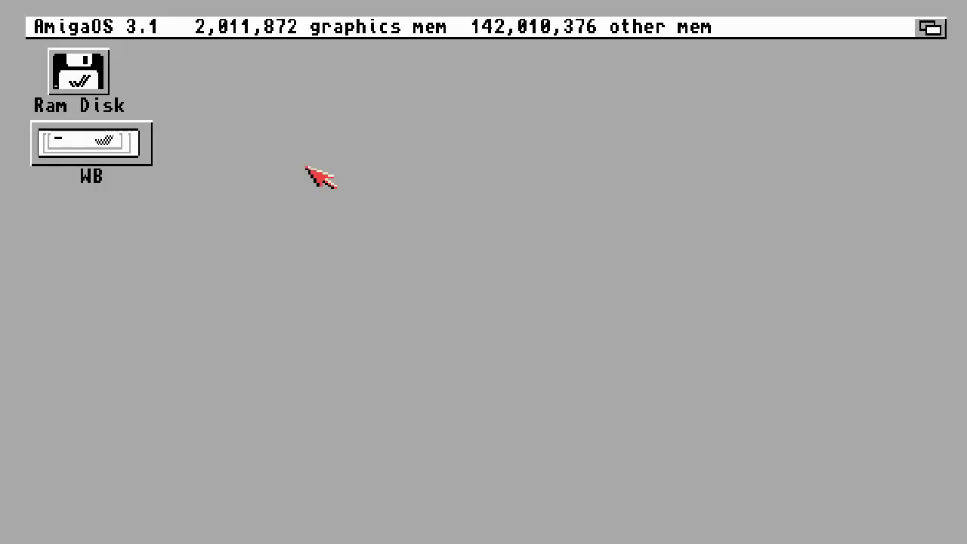
pyautogui.doubleClick(122, 155)
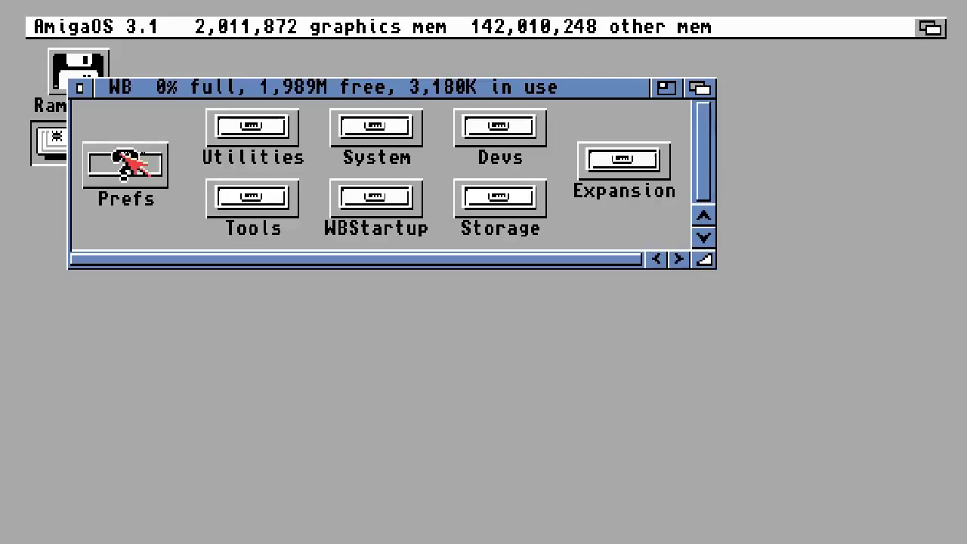
pyautogui.click(81, 88)
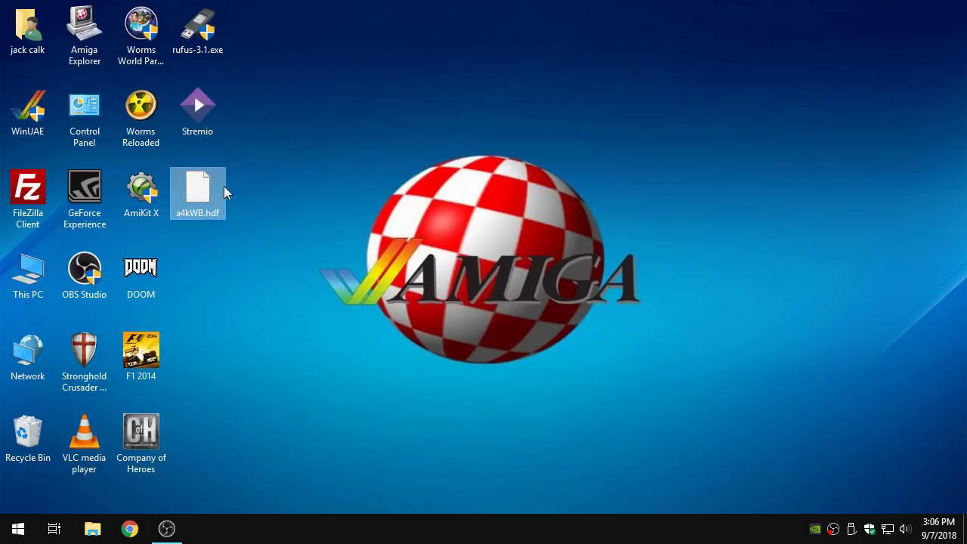
# Launch WinUAE and load the a4k040 configuration.
pyautogui.doubleClick(30, 119)
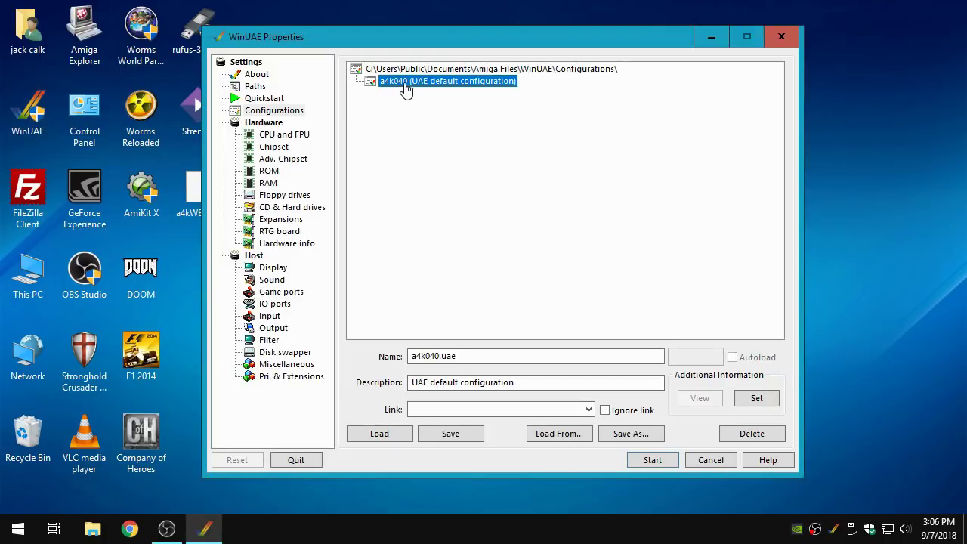
pyautogui.click(395, 432)
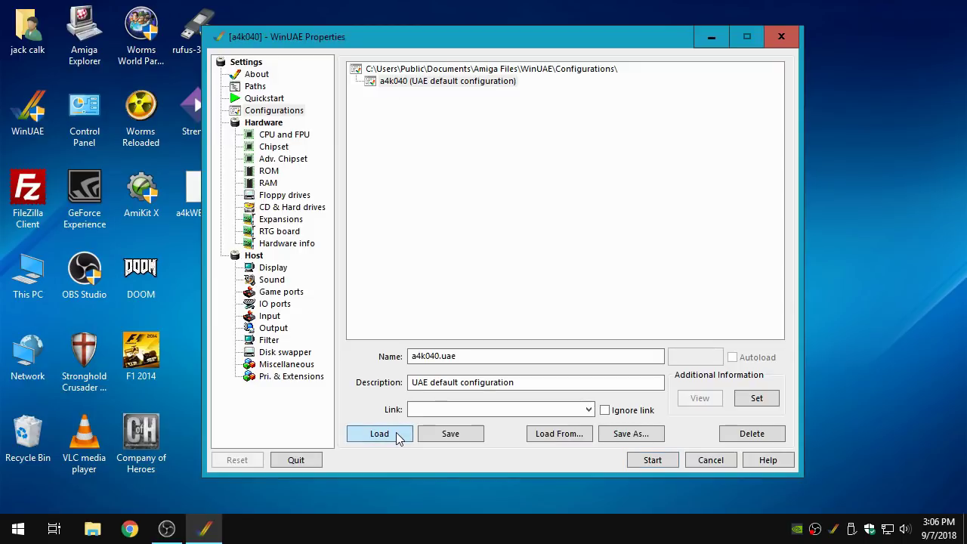
pyautogui.click(415, 82)
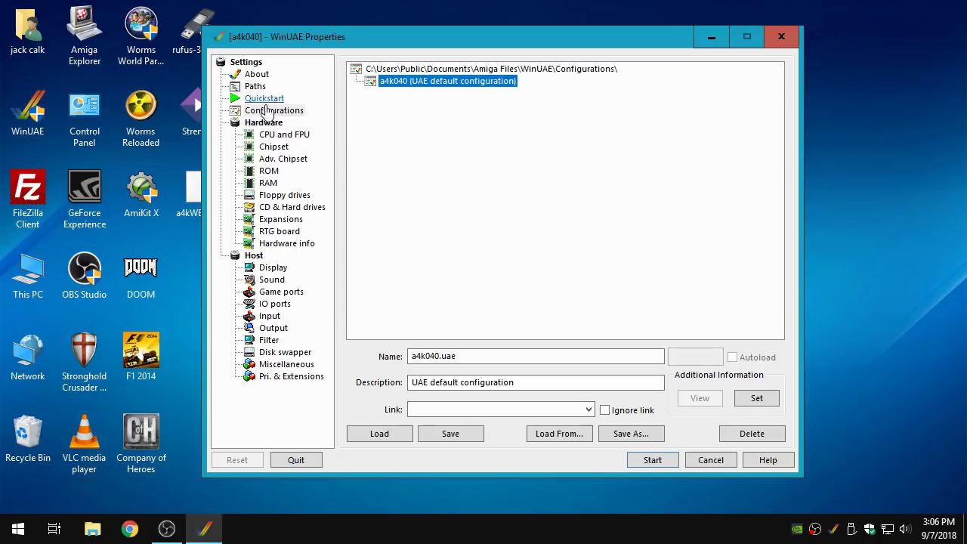
# Enable CDFS automounting of CD/DVD drives in the CD and hard drive settings.
pyautogui.click(292, 208)
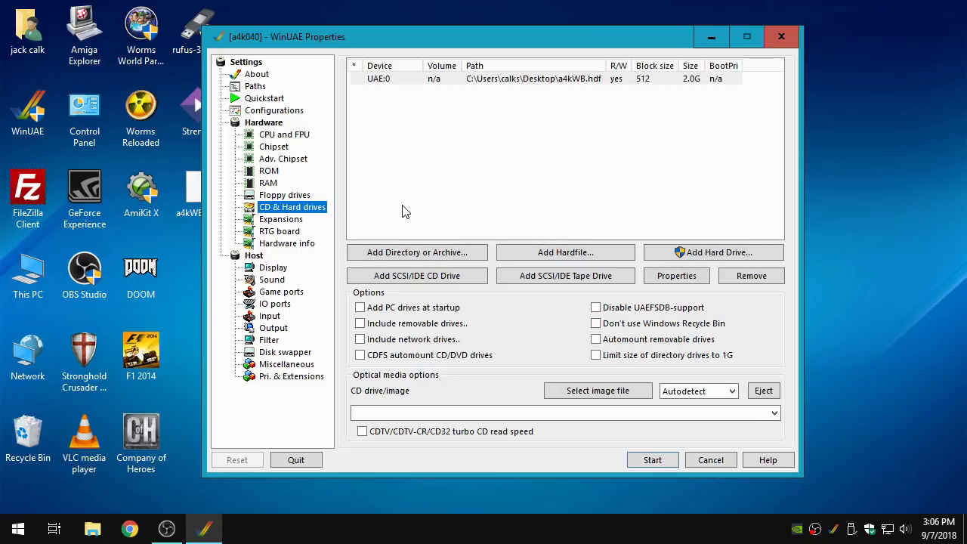
pyautogui.click(360, 355)
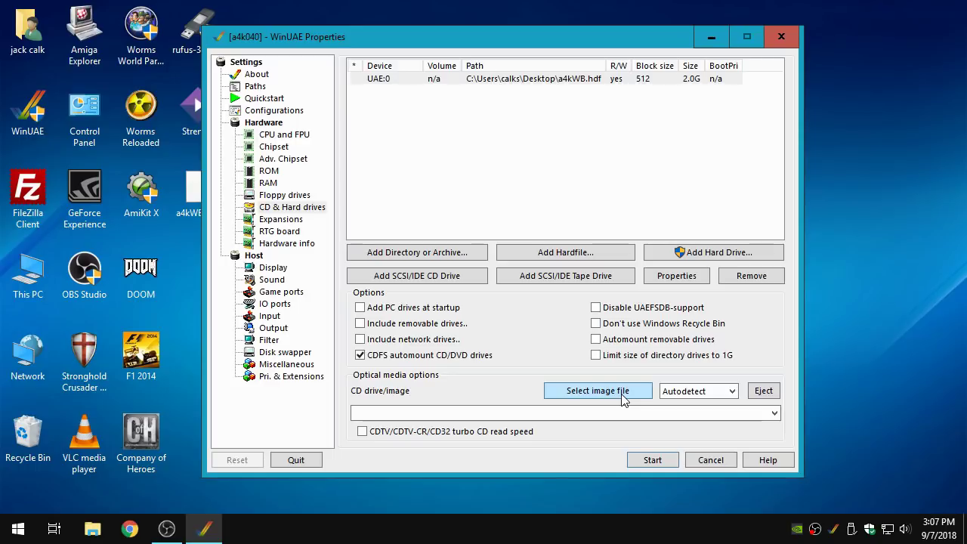
pyautogui.click(719, 390)
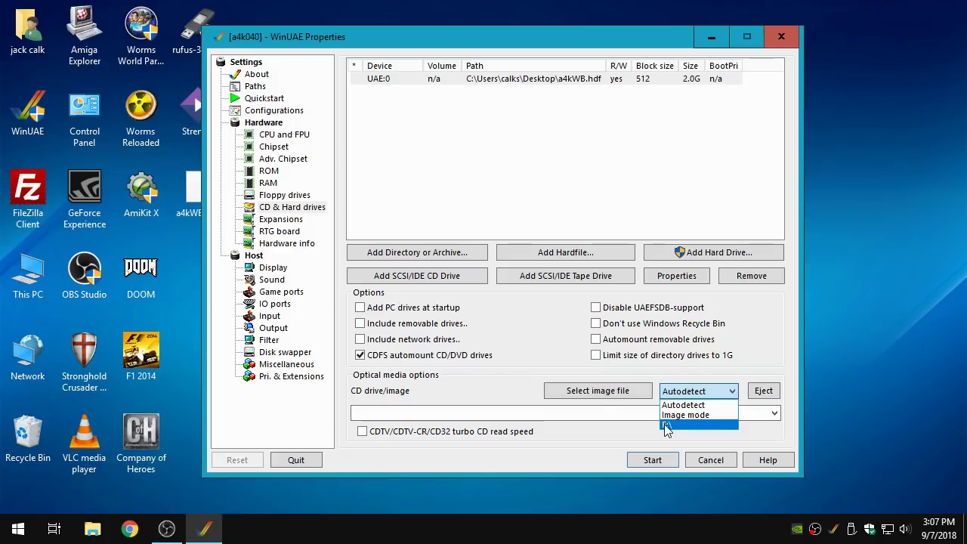
pyautogui.click(536, 331)
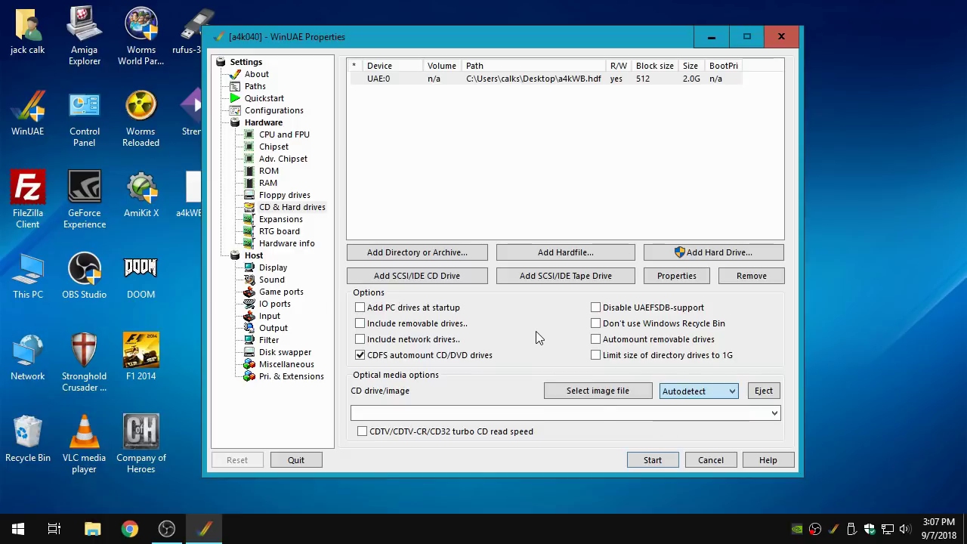
# Mount AmigaOS39-2018.iso as the CD image and start the emulation.
pyautogui.click(595, 393)
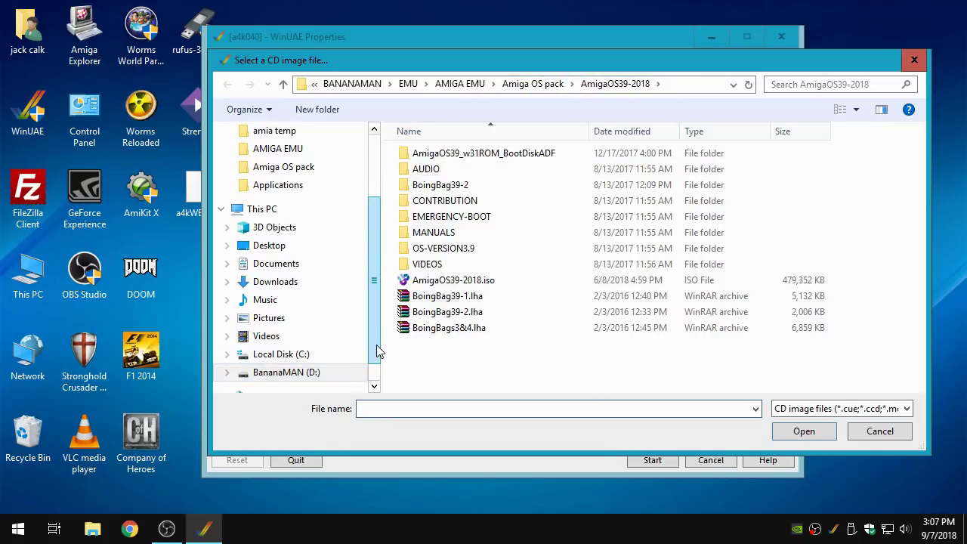
pyautogui.scroll(-1, 376, 345)
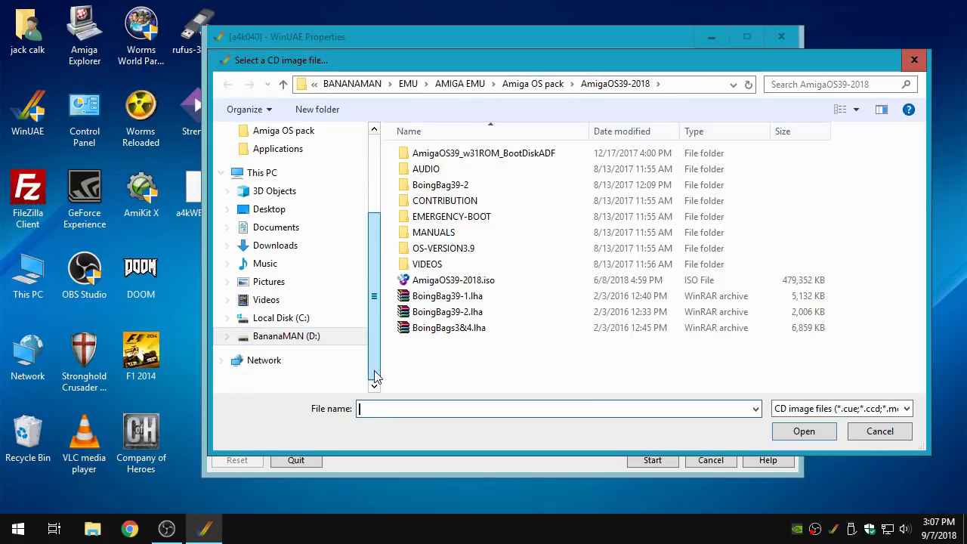
pyautogui.doubleClick(463, 281)
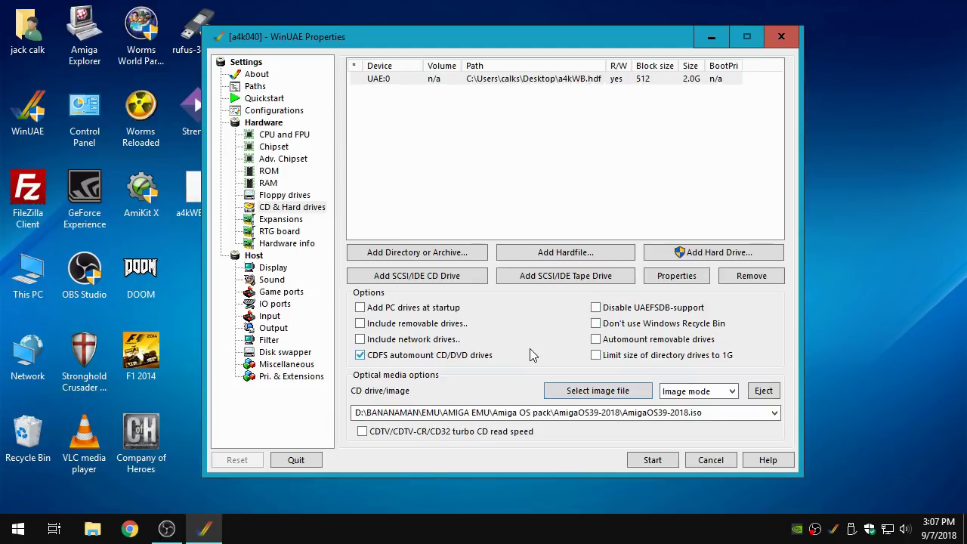
pyautogui.click(651, 460)
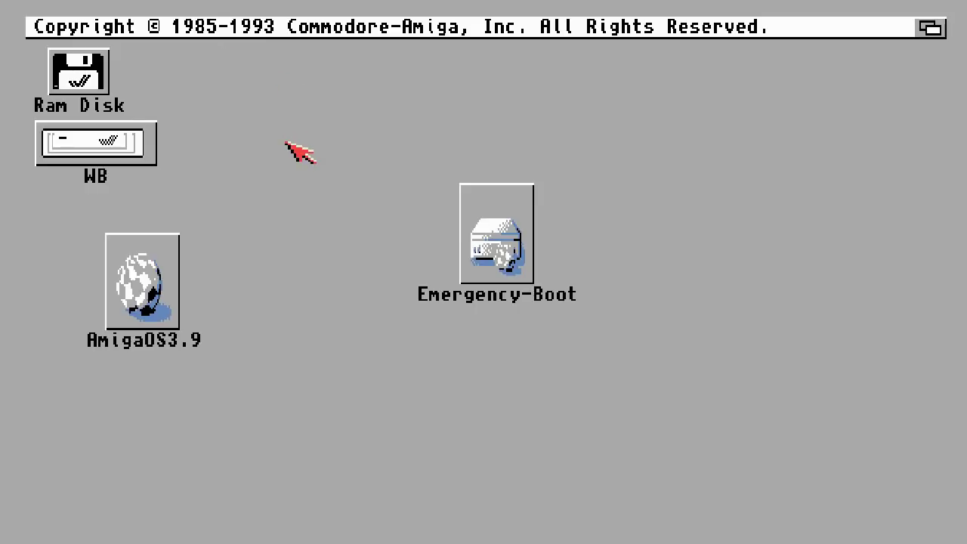
pyautogui.click(132, 142)
pyautogui.click(362, 107)
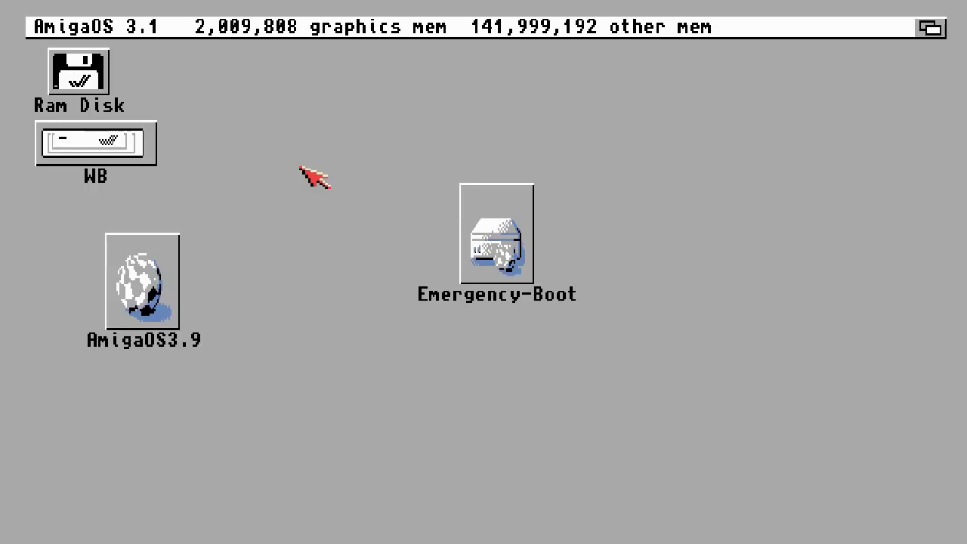
pyautogui.press('ctrl+super+super')
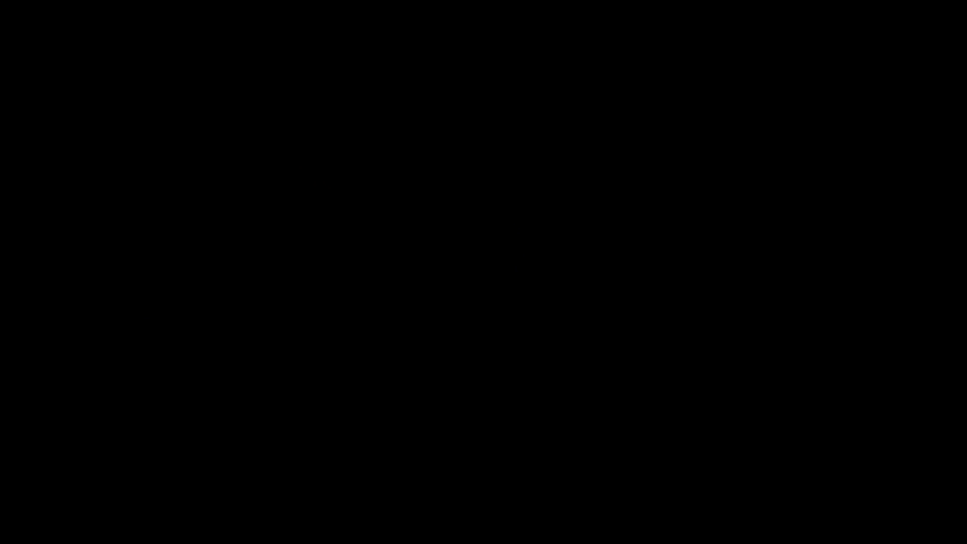
# Create a standard 3.5" DD floppy disk image named Eboot4k on the Desktop from the emulator's floppy drive settings.
pyautogui.press('F12')
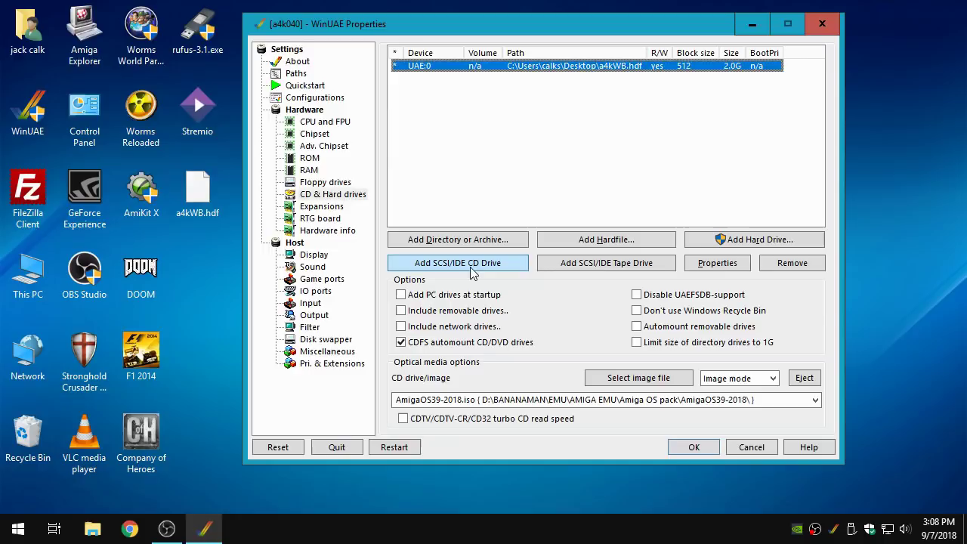
pyautogui.click(318, 185)
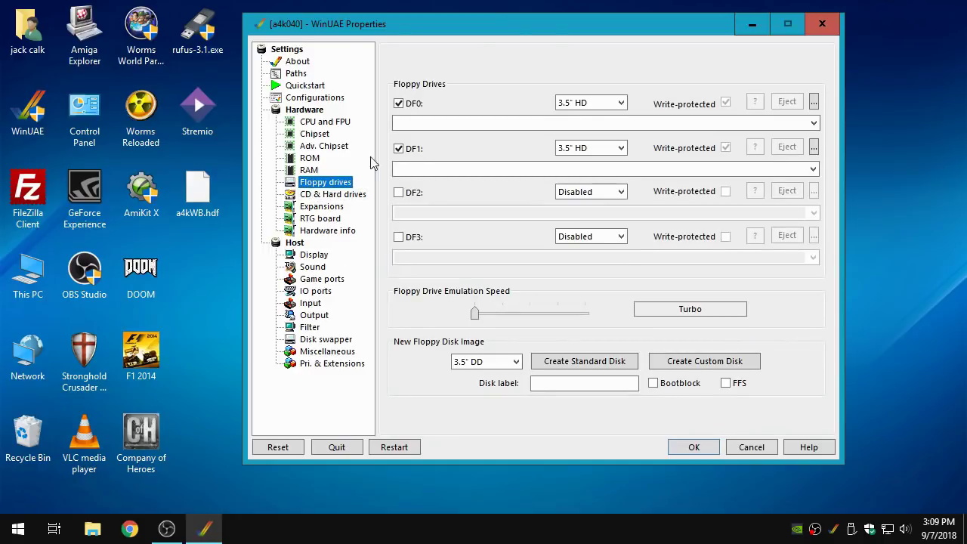
pyautogui.click(593, 366)
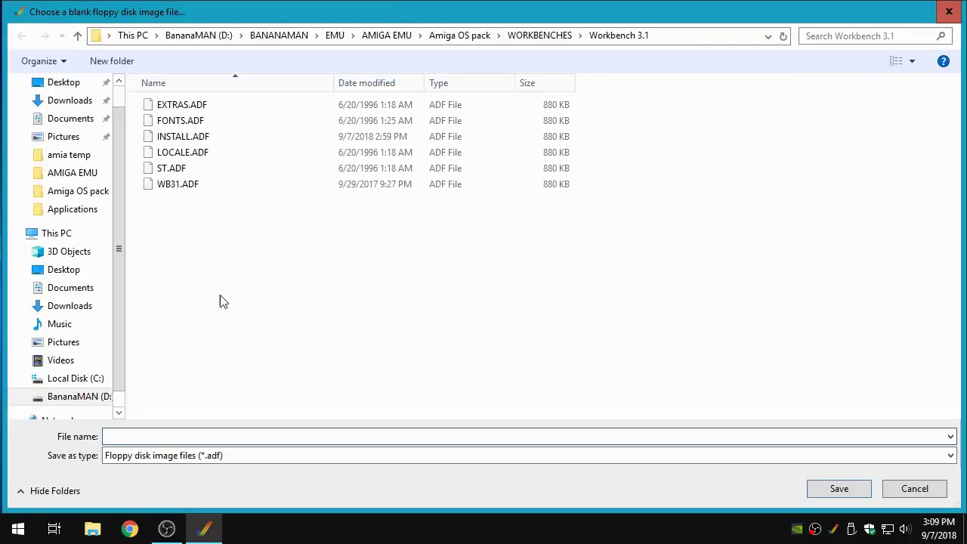
pyautogui.moveTo(117, 124); pyautogui.dragTo(125, 103)
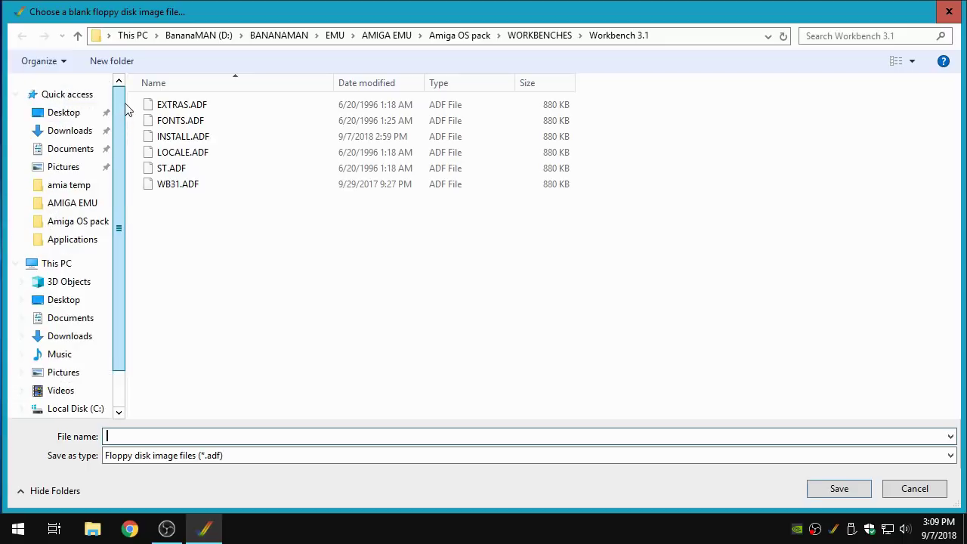
pyautogui.click(74, 114)
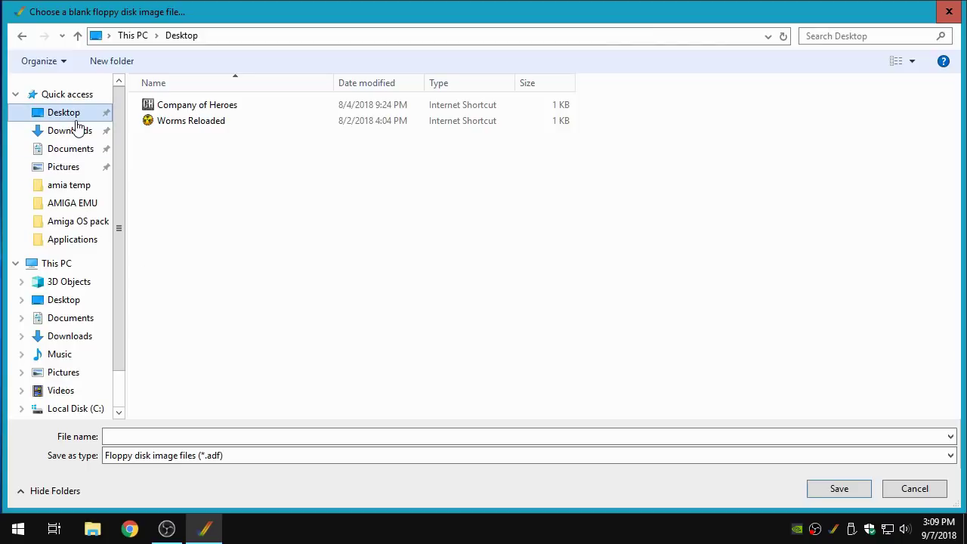
pyautogui.click(145, 437)
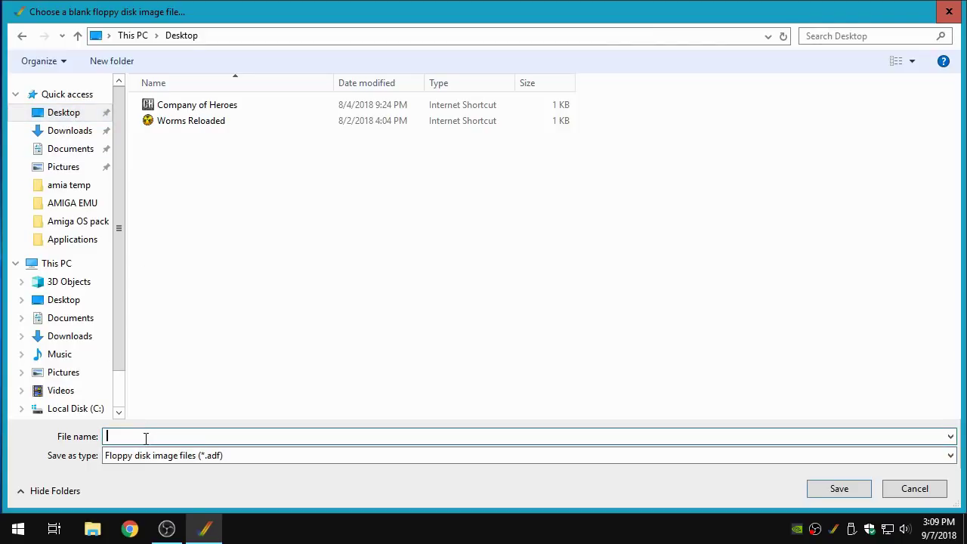
pyautogui.write('Eboot4k')
pyautogui.click(835, 489)
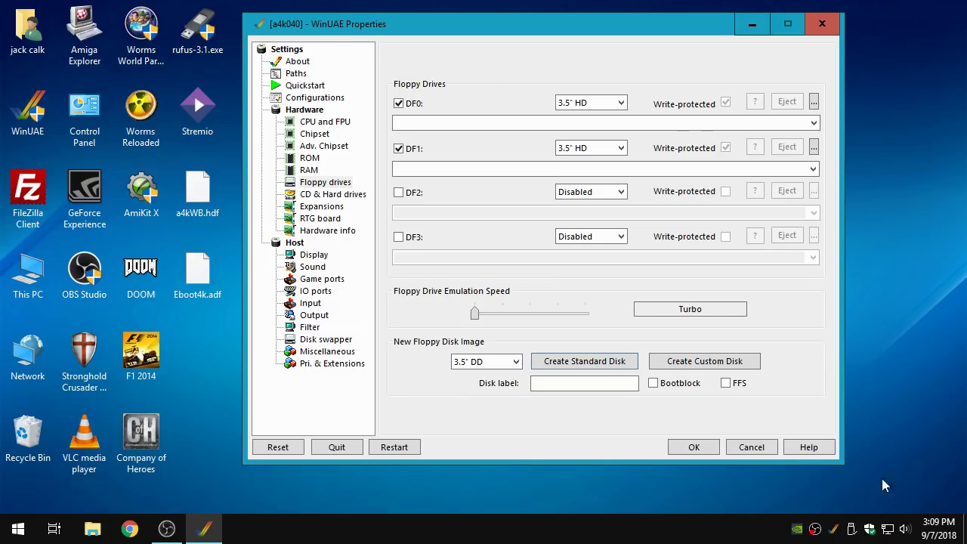
# Insert Eboot4k.adf from the Desktop into floppy drive DF0 and resume the emulation.
pyautogui.click(816, 106)
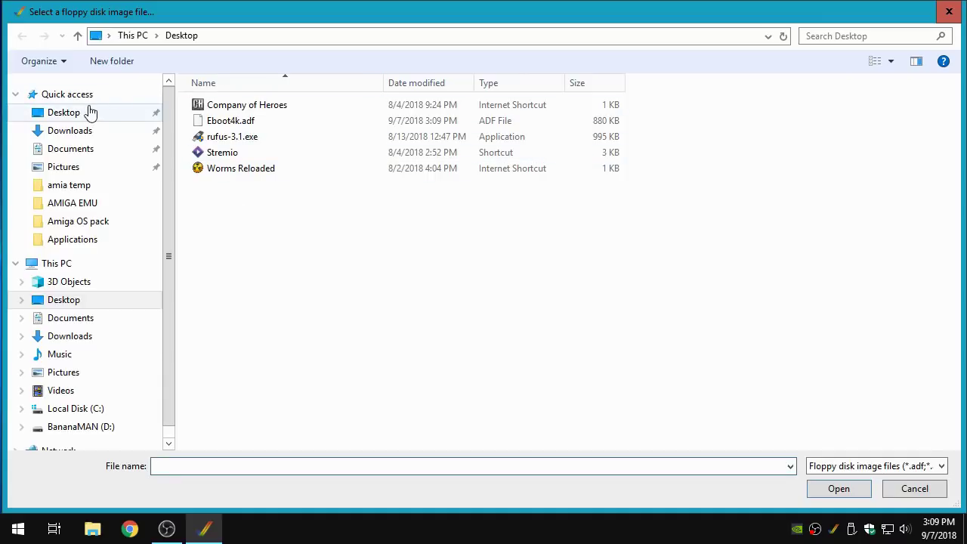
pyautogui.click(239, 123)
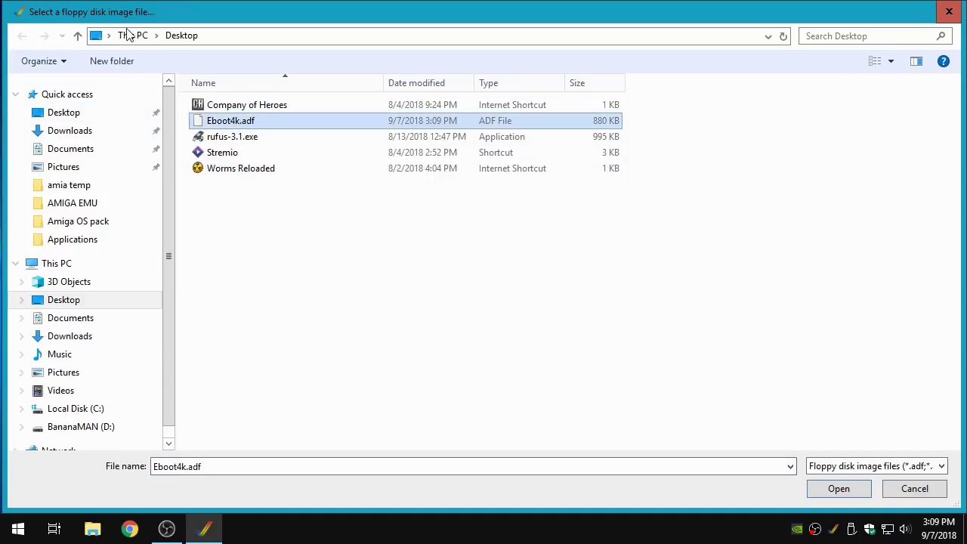
pyautogui.doubleClick(238, 124)
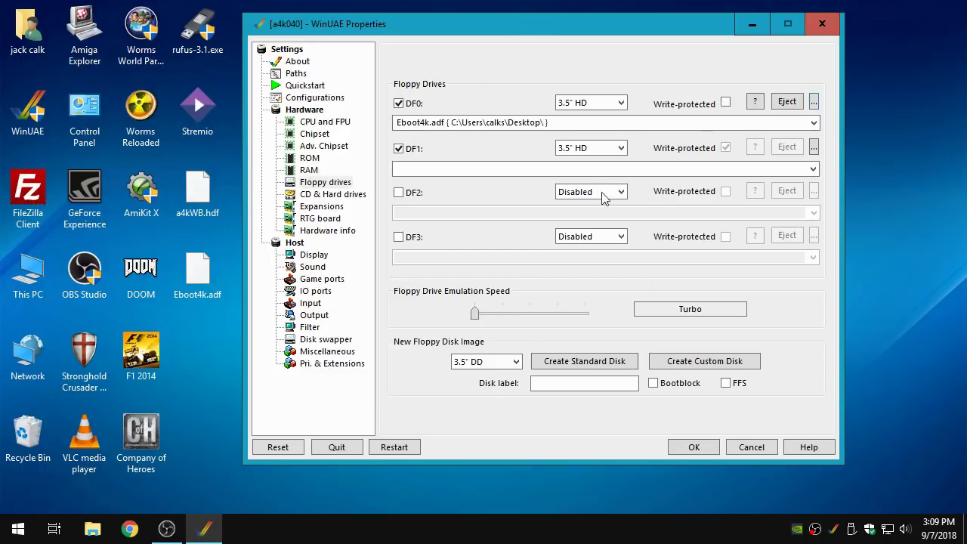
pyautogui.click(694, 447)
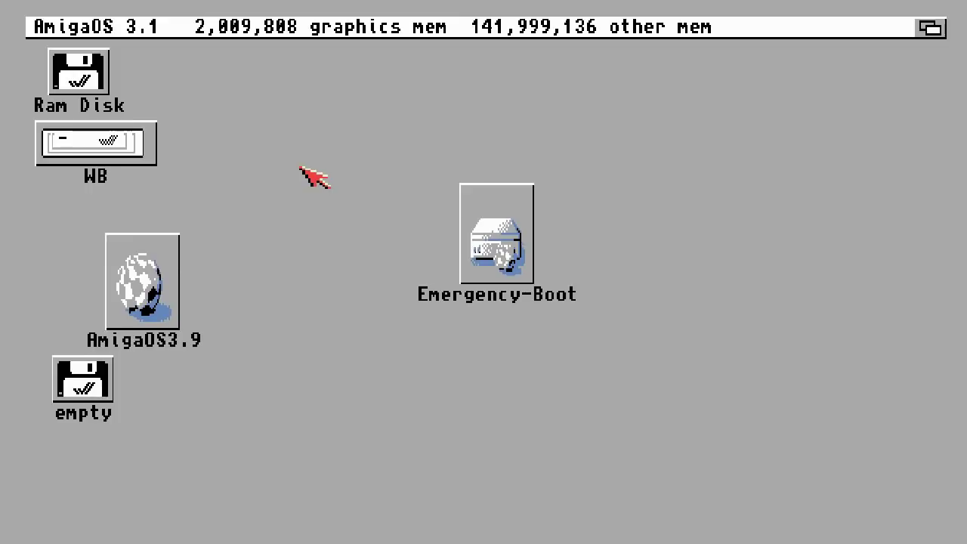
# Rename the floppy disk labelled empty on the Workbench desktop as Eboot4k.
pyautogui.click(98, 392)
pyautogui.click(240, 400)
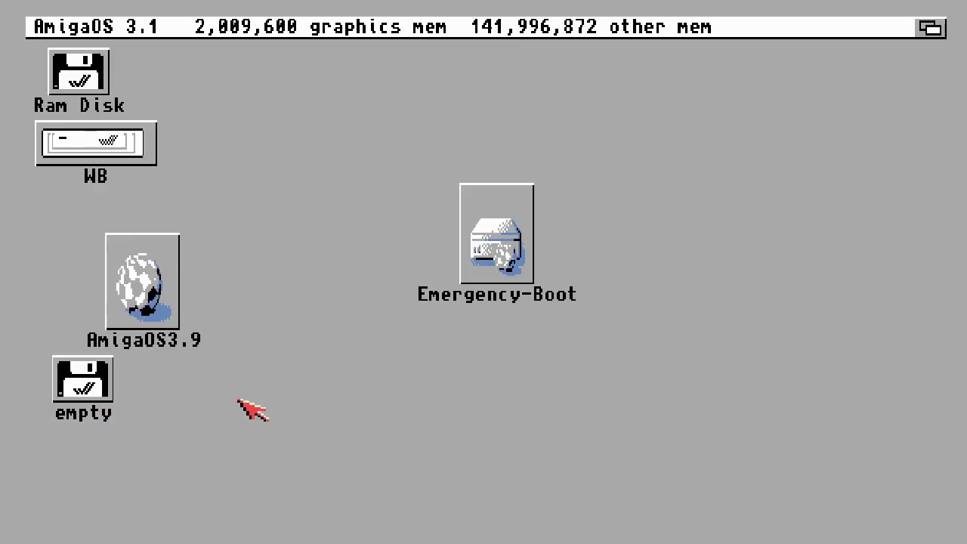
pyautogui.click(84, 384)
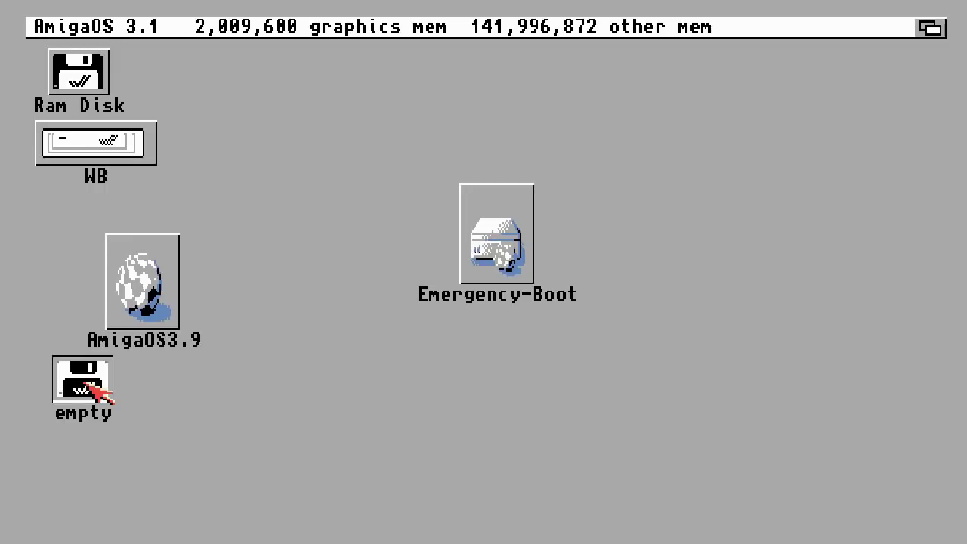
pyautogui.rightClick(98, 392)
pyautogui.moveTo(286, 27)
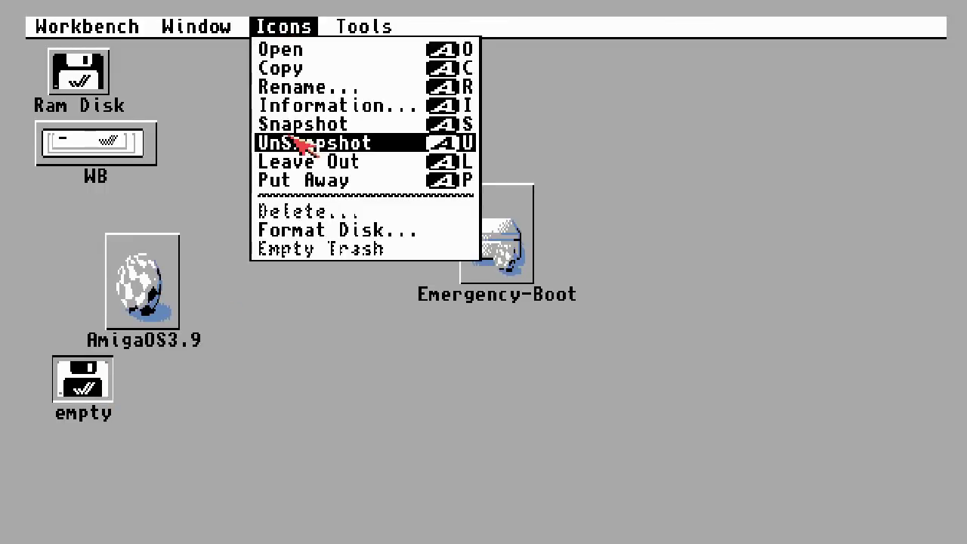
pyautogui.rightClick(306, 91)
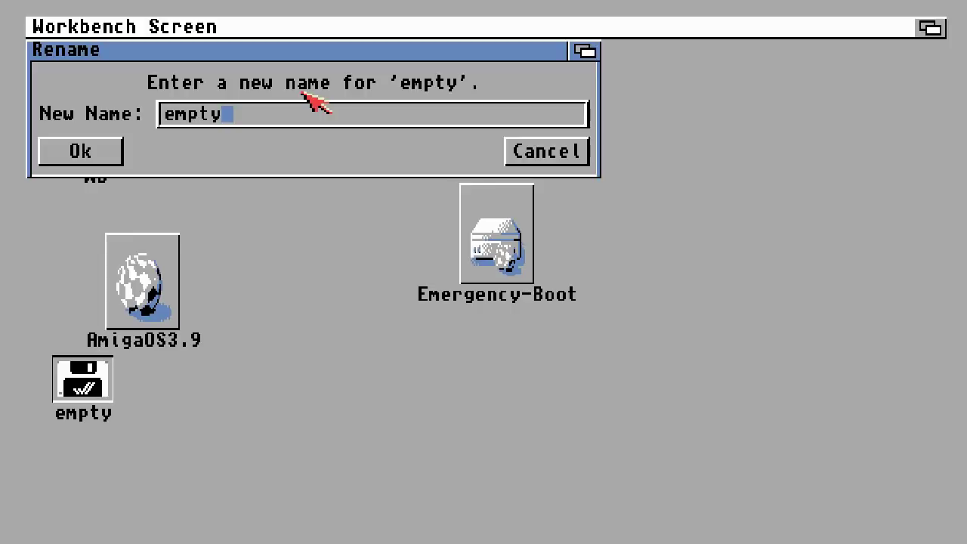
pyautogui.press('BackSpace')
pyautogui.press('BackSpace')
pyautogui.press('BackSpace')
pyautogui.press('BackSpace')
pyautogui.press('BackSpace')
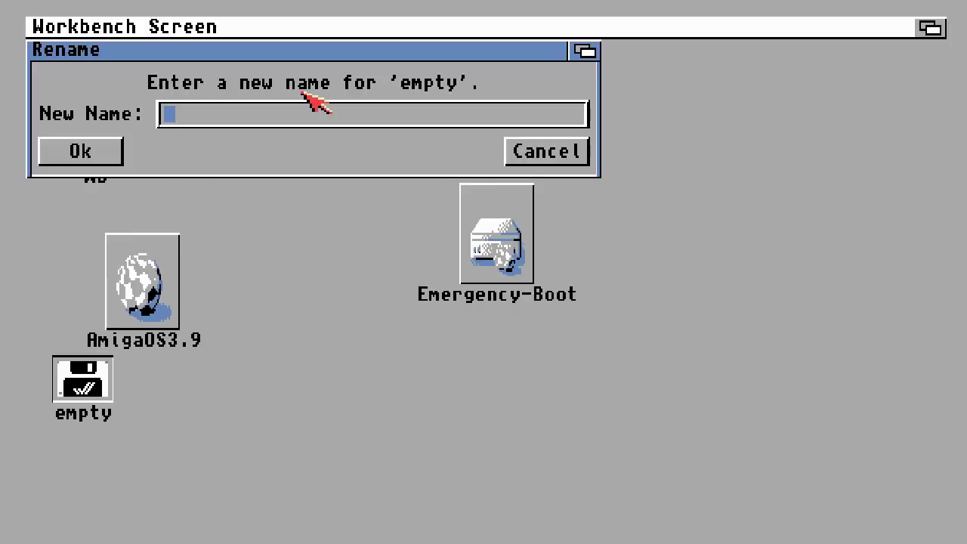
pyautogui.write('Ebo')
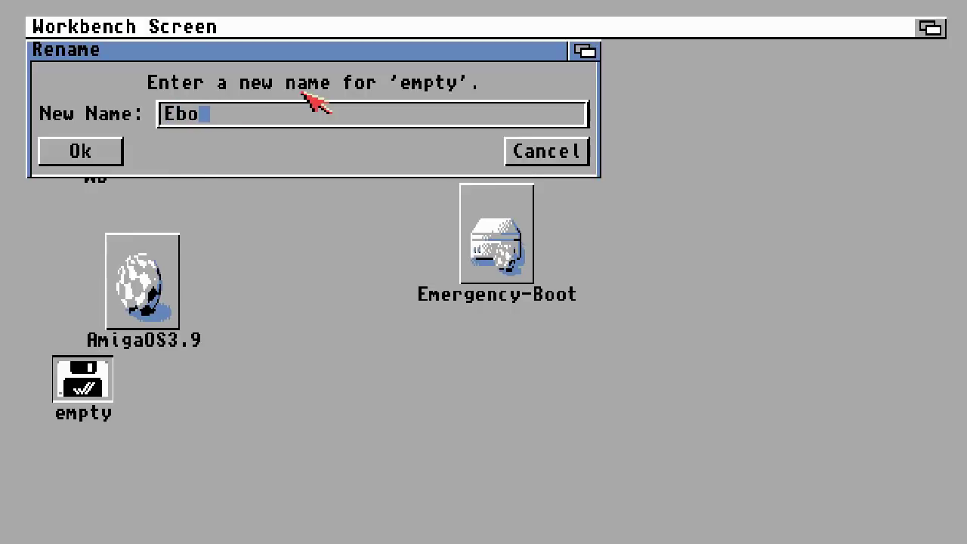
pyautogui.write('ot4k')
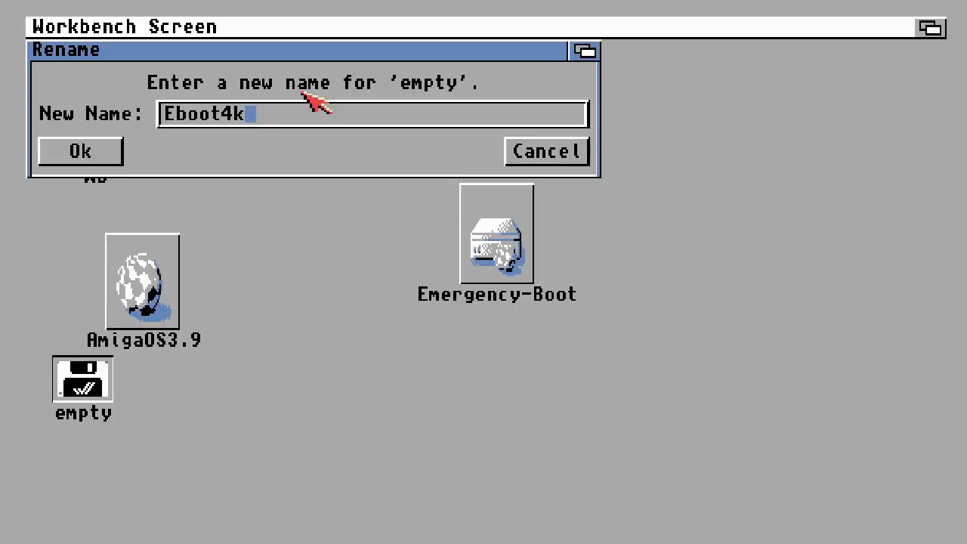
pyautogui.press('Return')
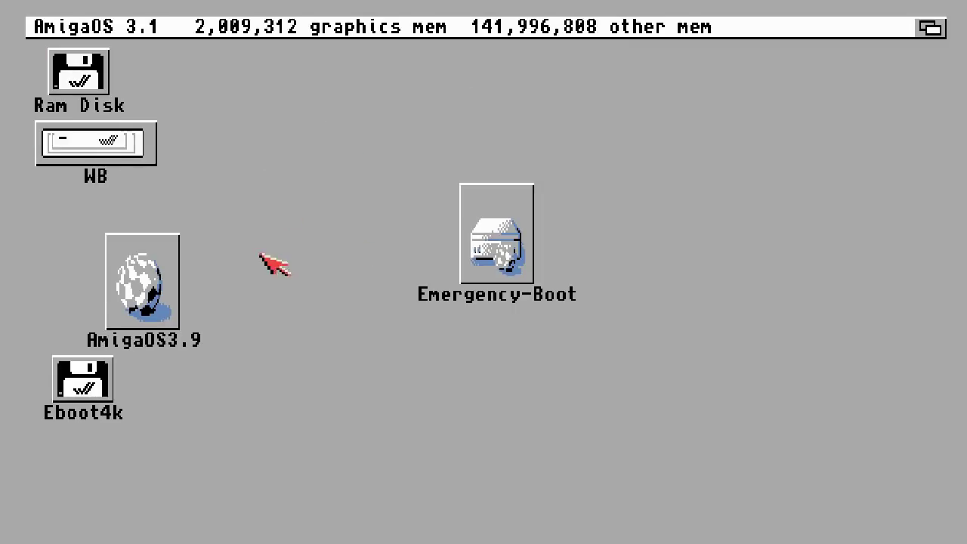
# Open the OS-Version3.9 drawer on the AmigaOS3.9 CD and launch OS3.9-Installation.
pyautogui.doubleClick(150, 281)
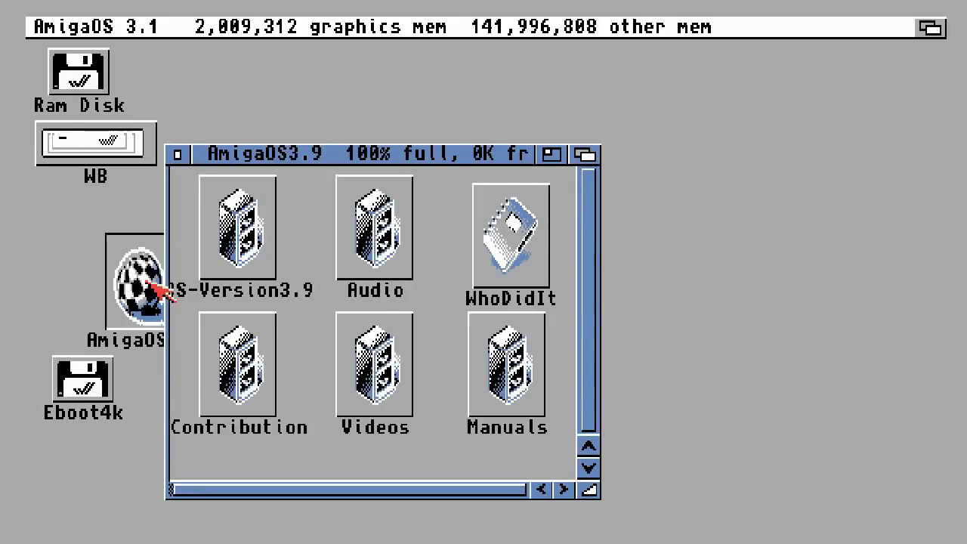
pyautogui.moveTo(320, 151); pyautogui.dragTo(389, 74)
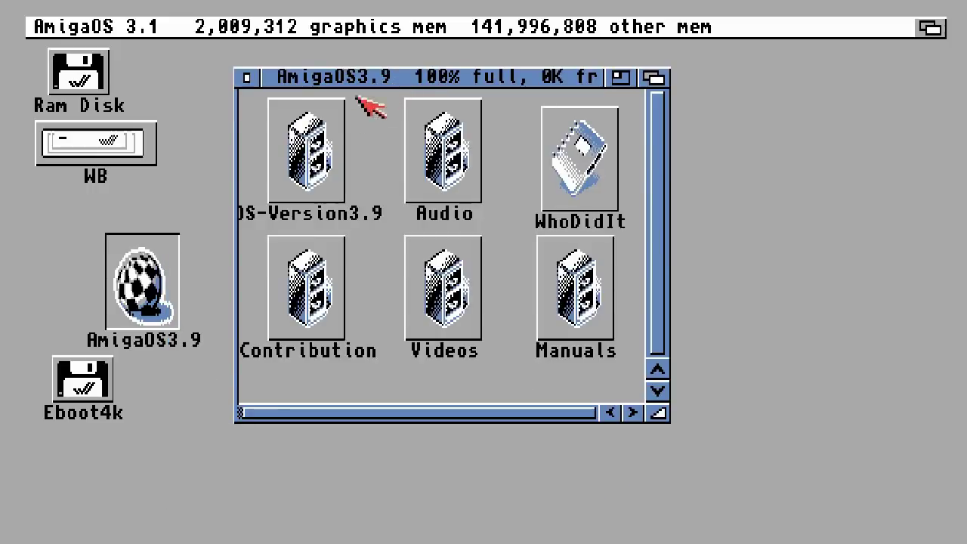
pyautogui.doubleClick(315, 155)
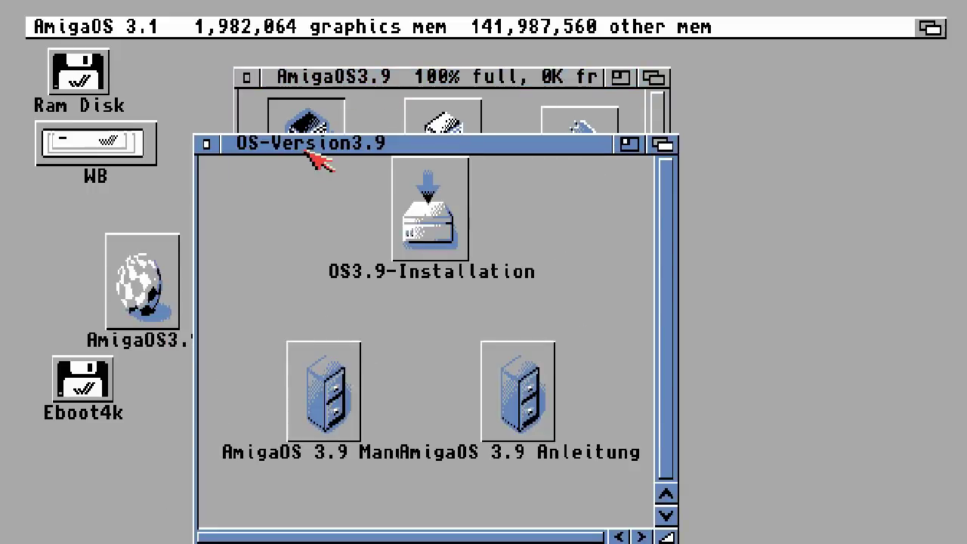
pyautogui.doubleClick(440, 218)
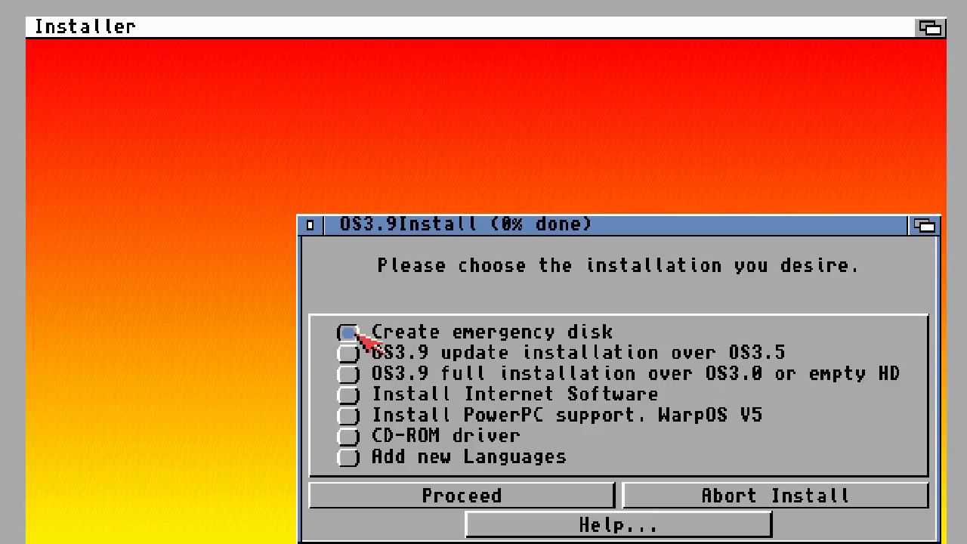
# Create the emergency disk in DF0: using Install for Real with no logging, and close the CD windows when finished.
pyautogui.click(432, 495)
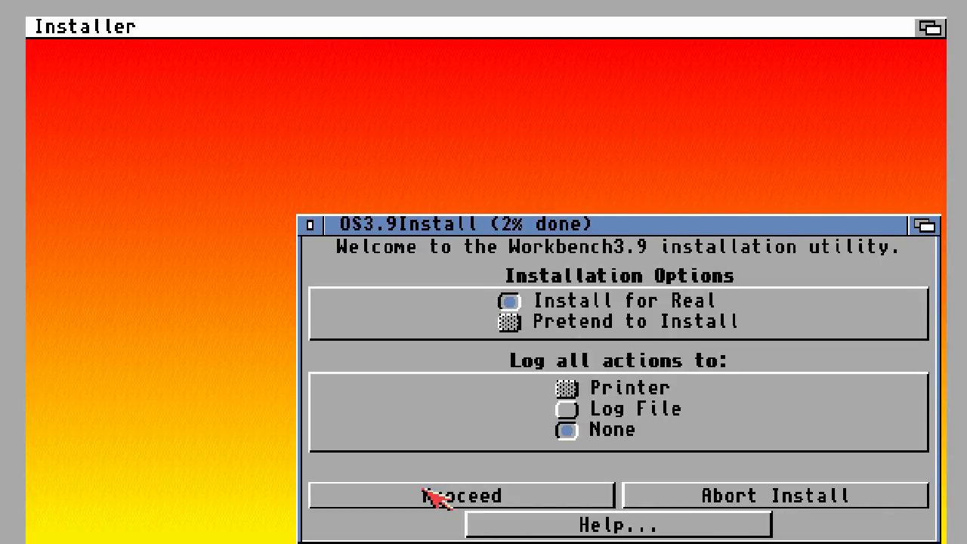
pyautogui.click(432, 496)
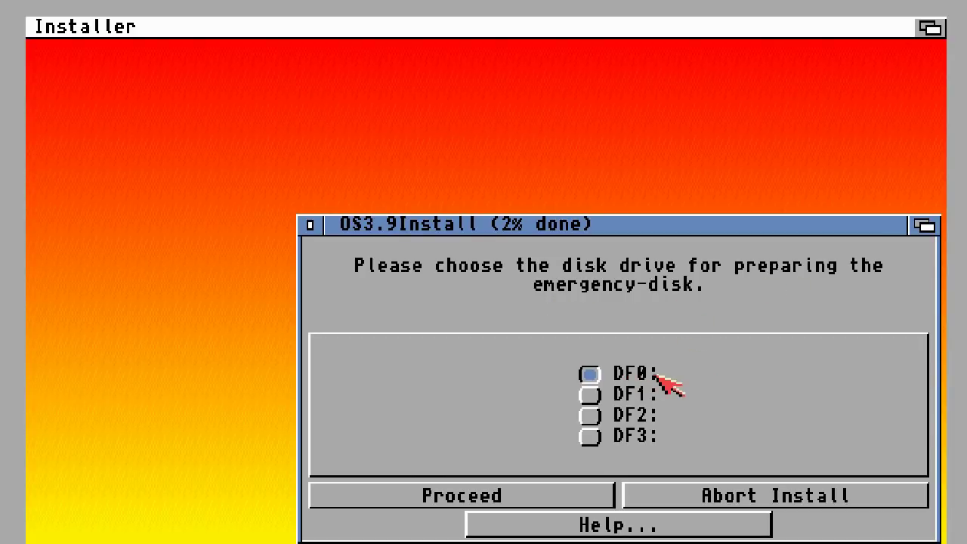
pyautogui.click(546, 495)
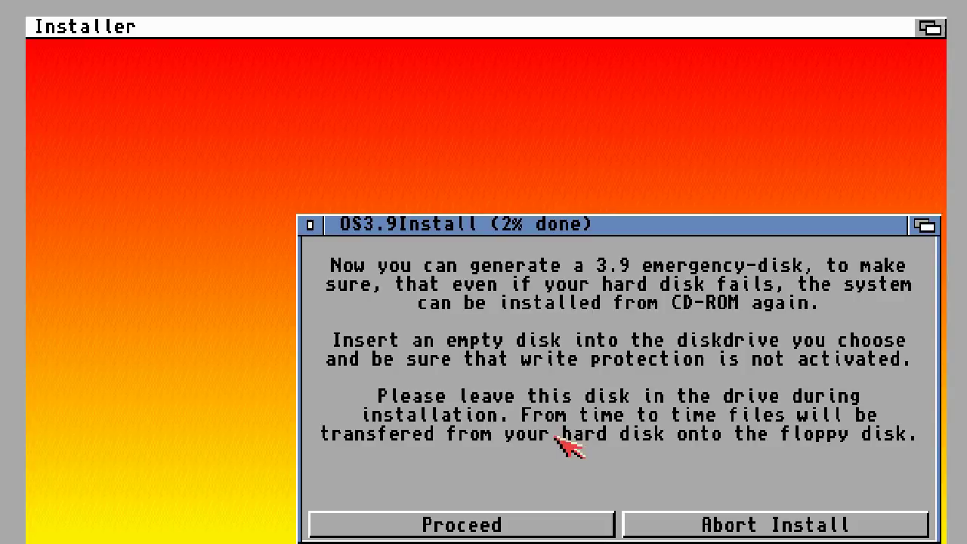
pyautogui.click(468, 517)
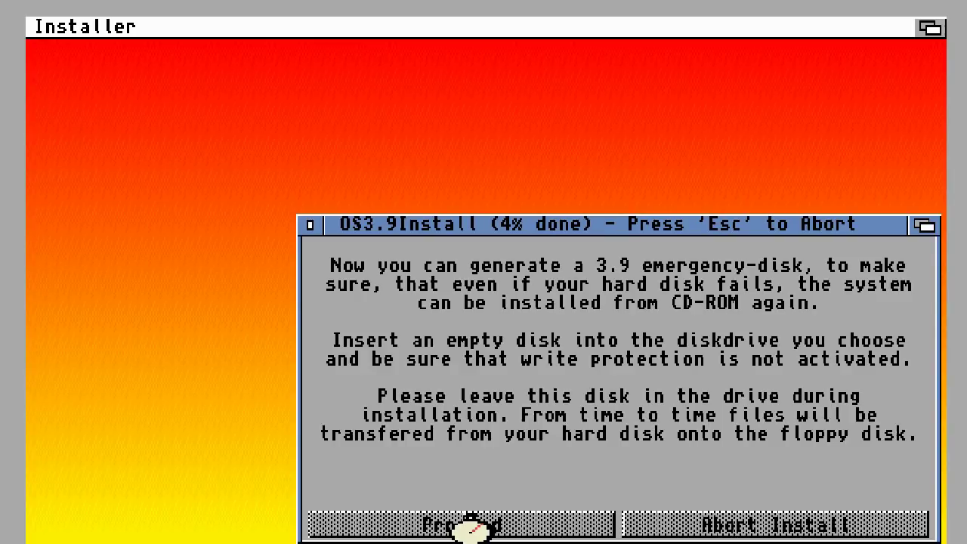
pyautogui.click(472, 525)
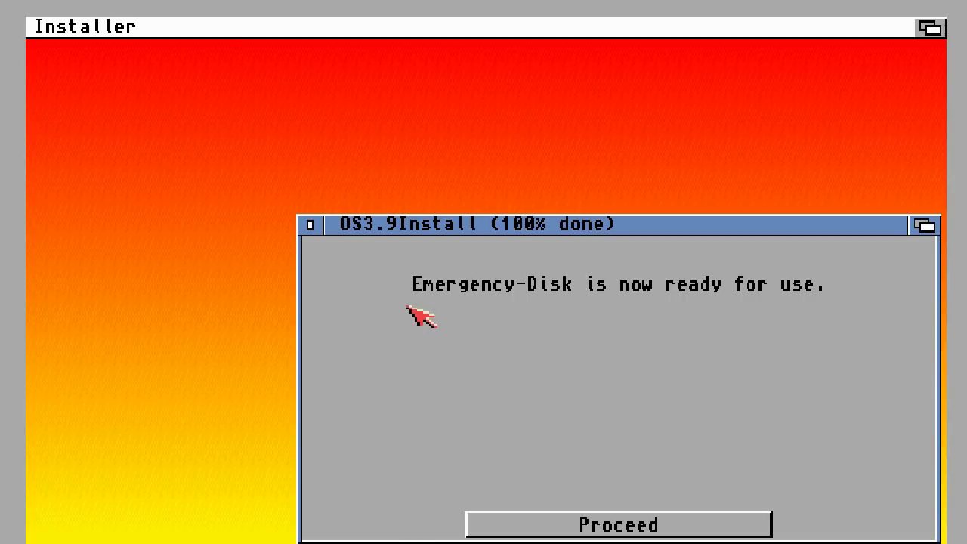
pyautogui.click(617, 528)
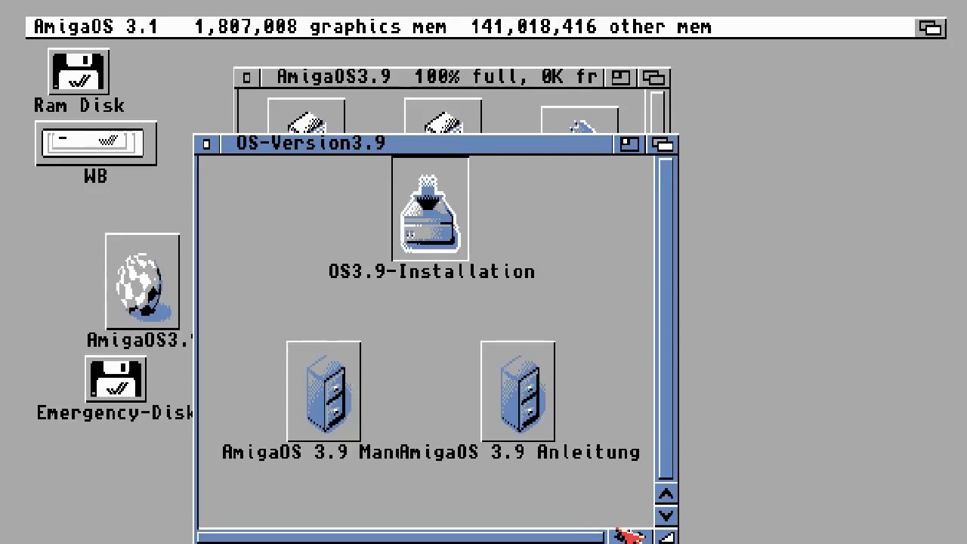
pyautogui.click(209, 144)
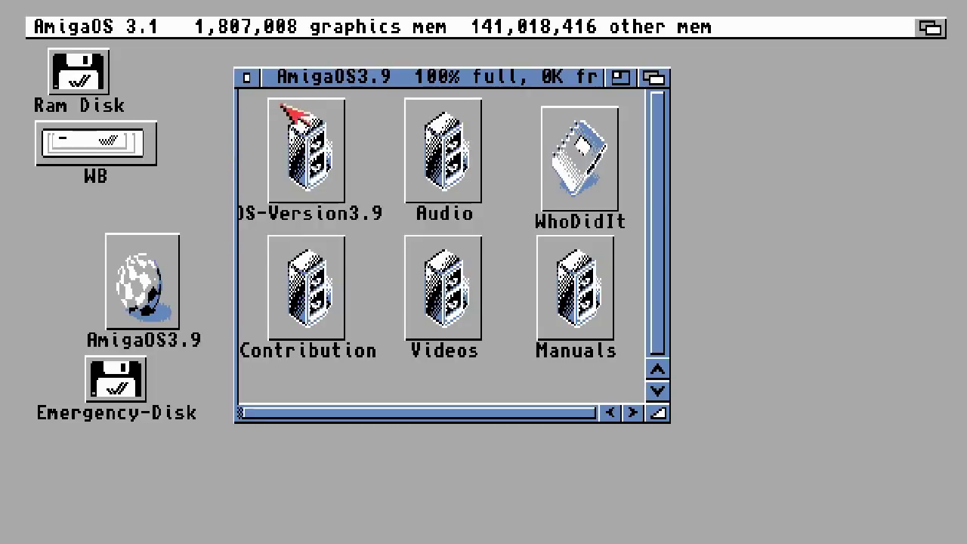
pyautogui.click(245, 76)
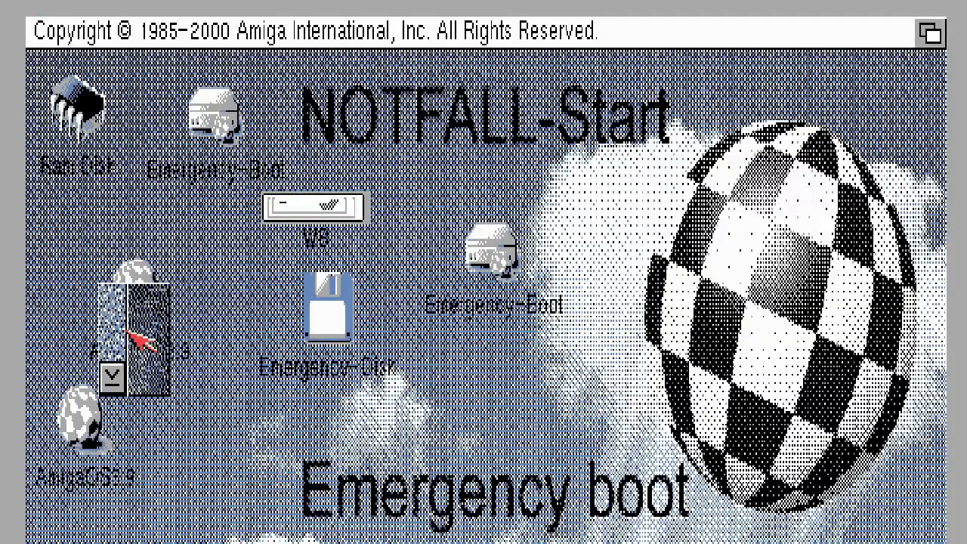
# Move the small dock to the desktop's lower-right corner and save the Workbench backdrop type as Pattern in the WB disk's WBPattern preferences.
pyautogui.moveTo(112, 332); pyautogui.dragTo(894, 527)
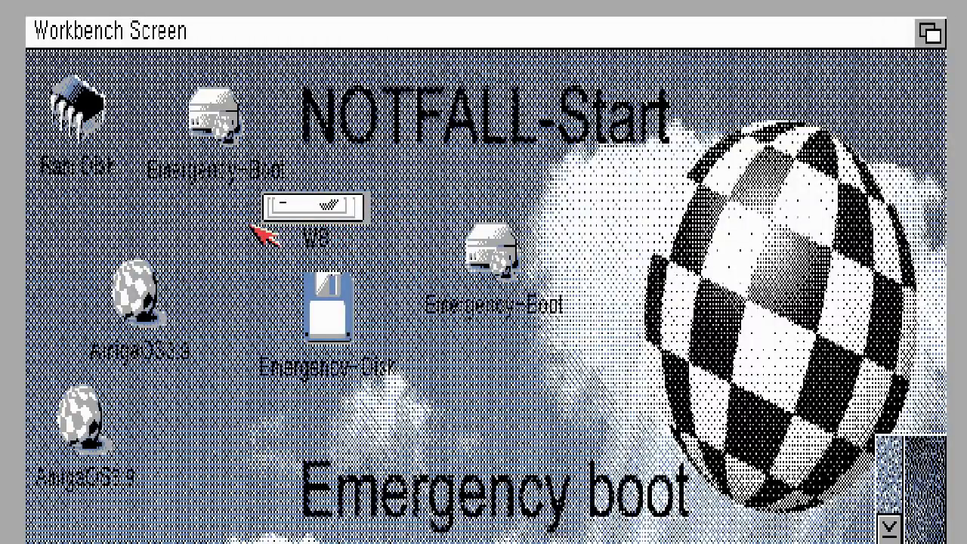
pyautogui.doubleClick(332, 213)
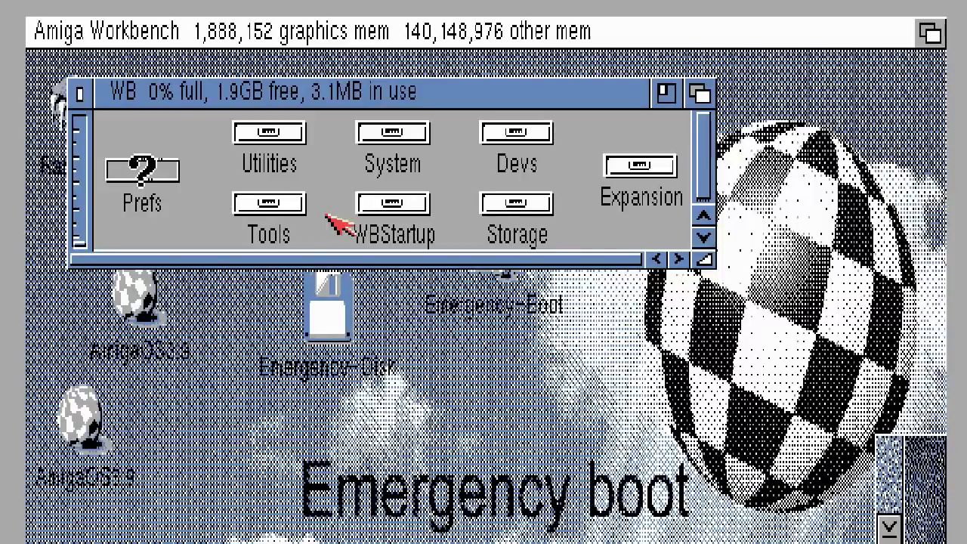
pyautogui.doubleClick(156, 177)
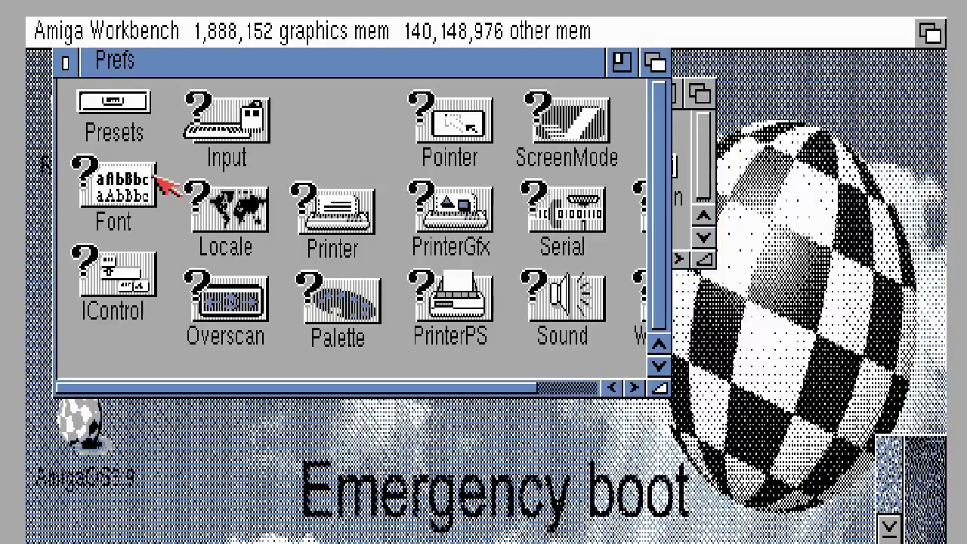
pyautogui.moveTo(438, 389); pyautogui.dragTo(572, 392)
pyautogui.doubleClick(583, 314)
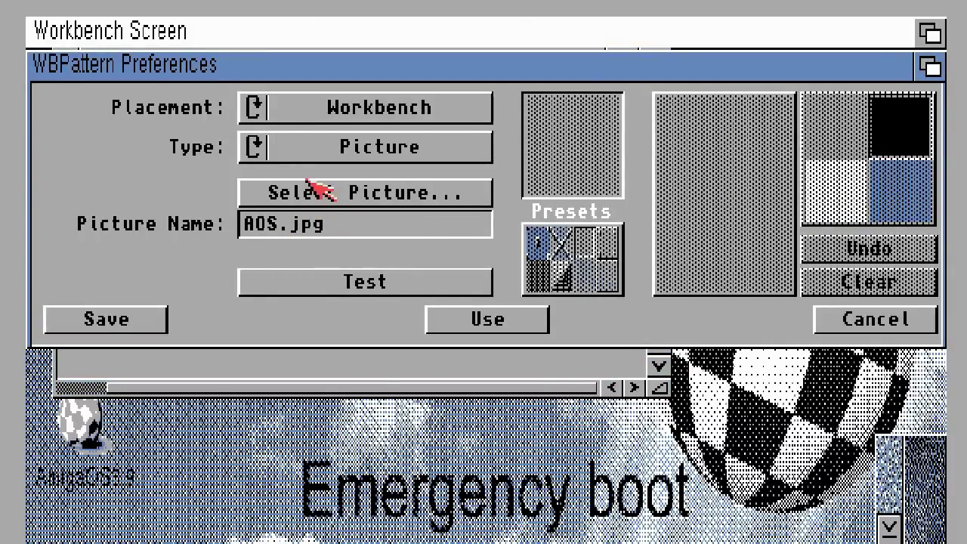
pyautogui.click(256, 151)
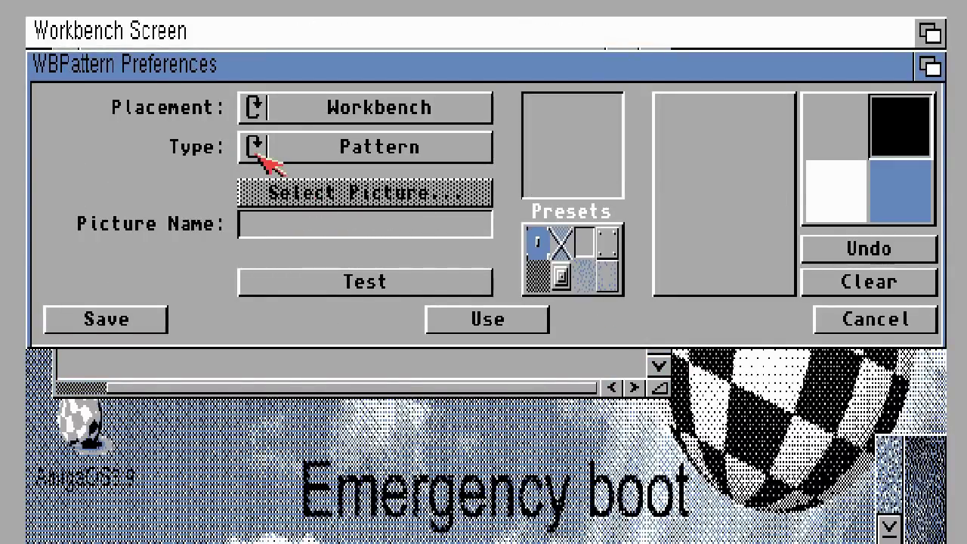
pyautogui.click(156, 323)
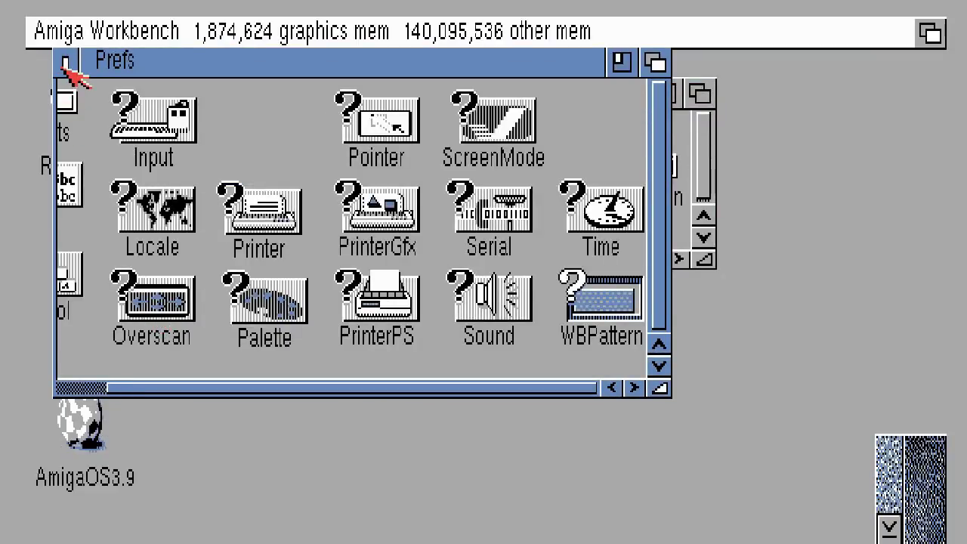
pyautogui.click(65, 62)
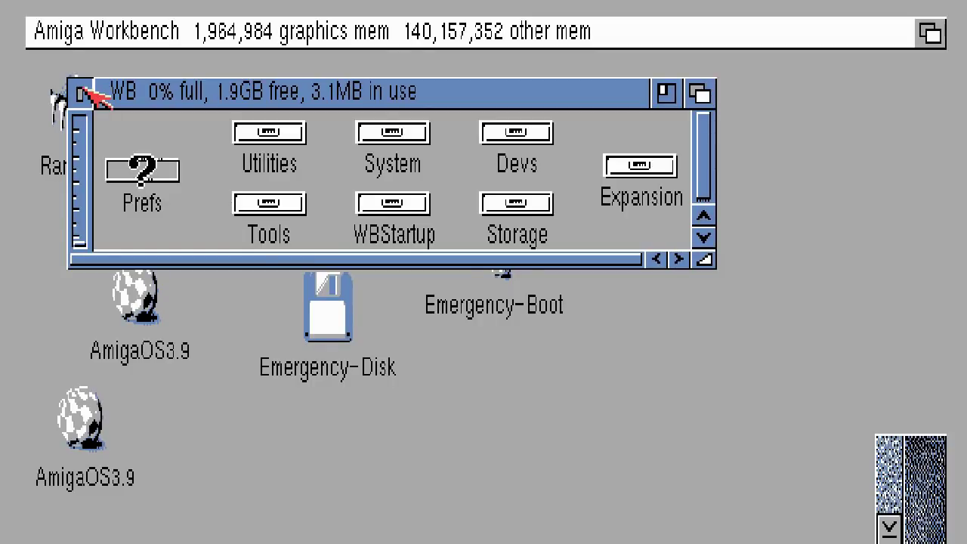
pyautogui.click(80, 93)
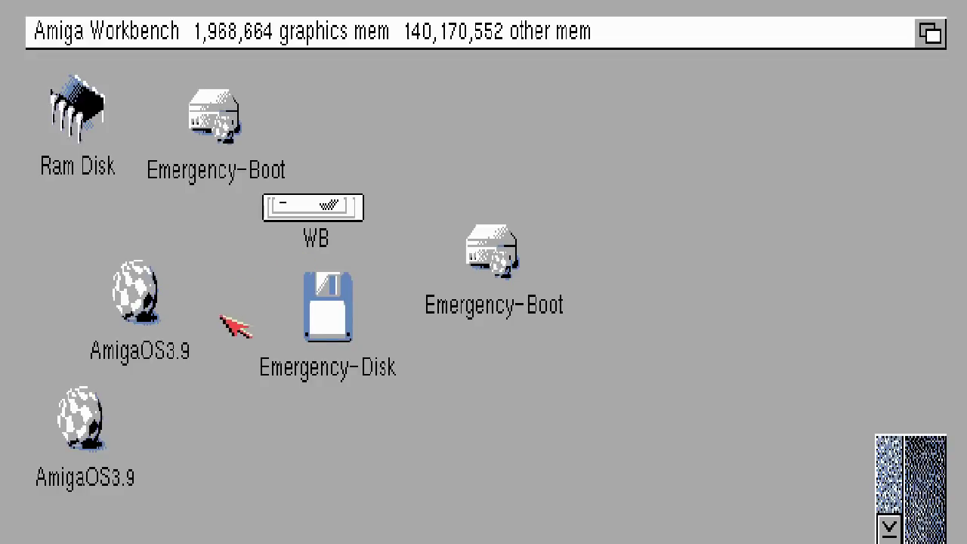
# Start OS3.9-Installation from the OS-Version3.9 drawer of the AmigaOS3.9 CD in the emergency-boot Workbench.
pyautogui.doubleClick(91, 423)
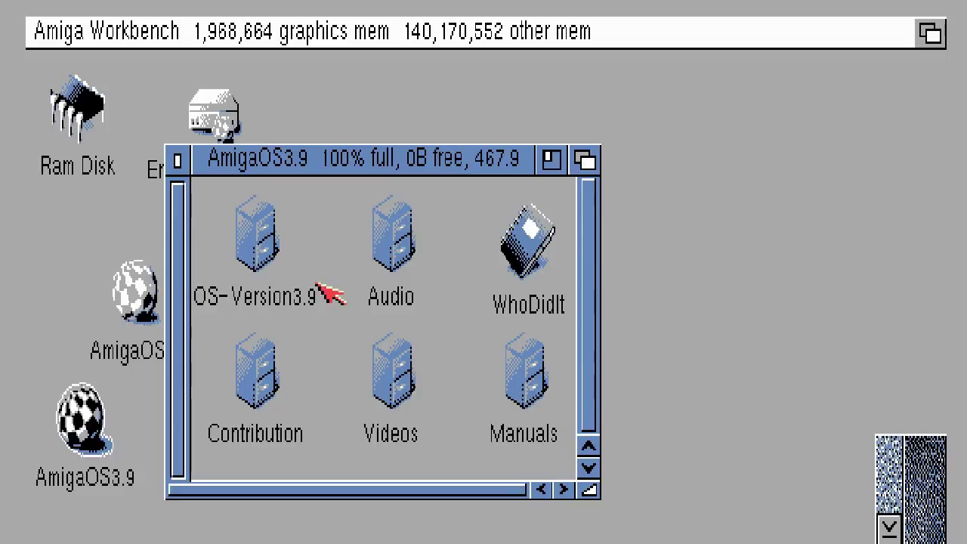
pyautogui.moveTo(325, 158); pyautogui.dragTo(448, 139)
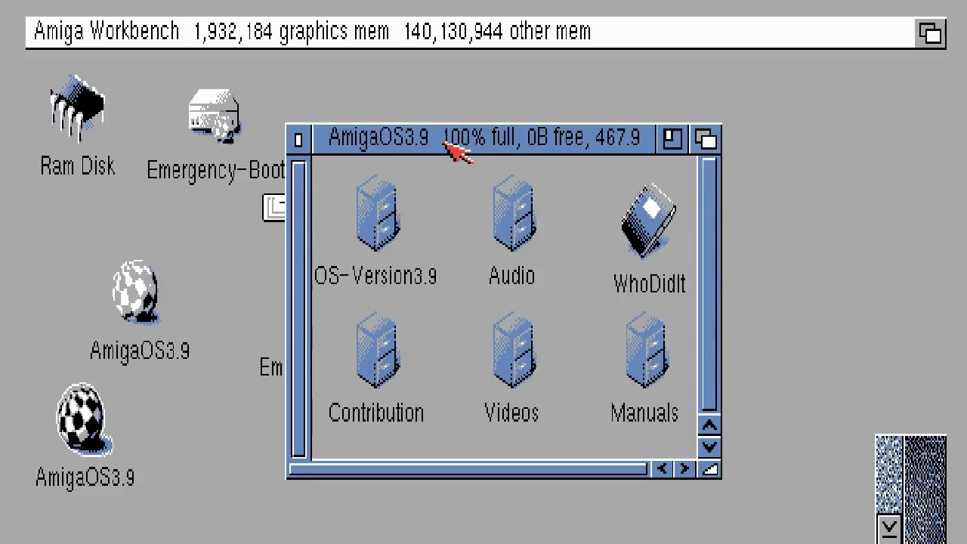
pyautogui.doubleClick(376, 226)
pyautogui.doubleClick(436, 231)
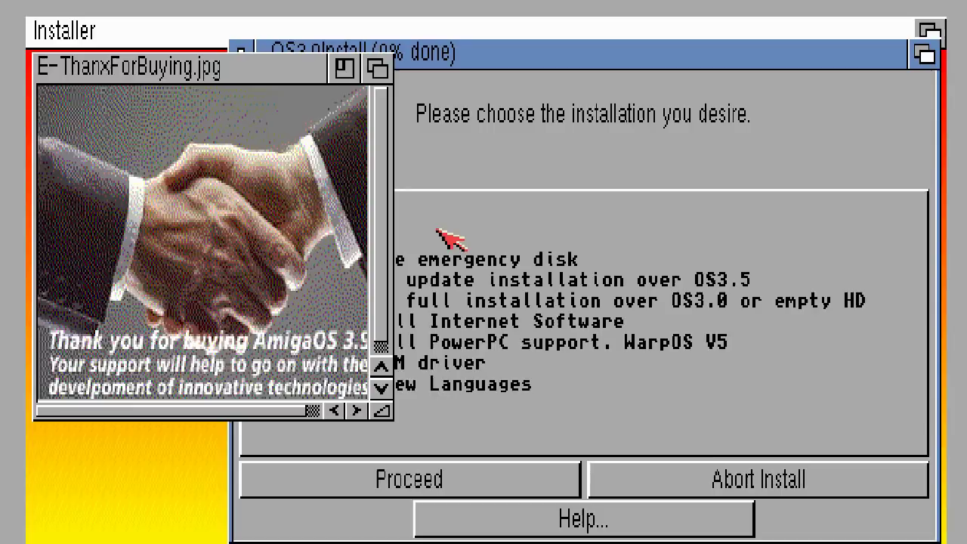
# Send the thank-you picture behind the installer and proceed with OS3.9 full installation over OS3.0 or empty HD.
pyautogui.click(378, 68)
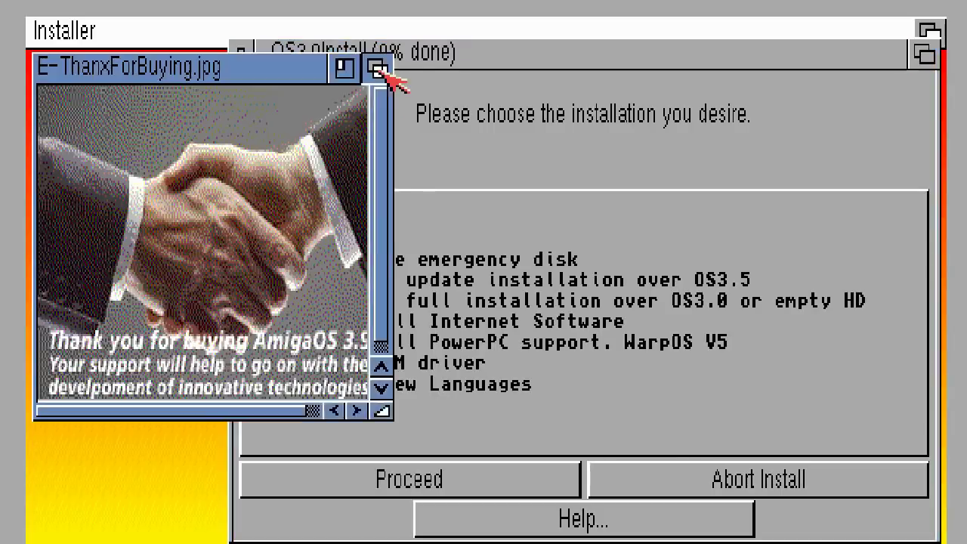
pyautogui.click(378, 69)
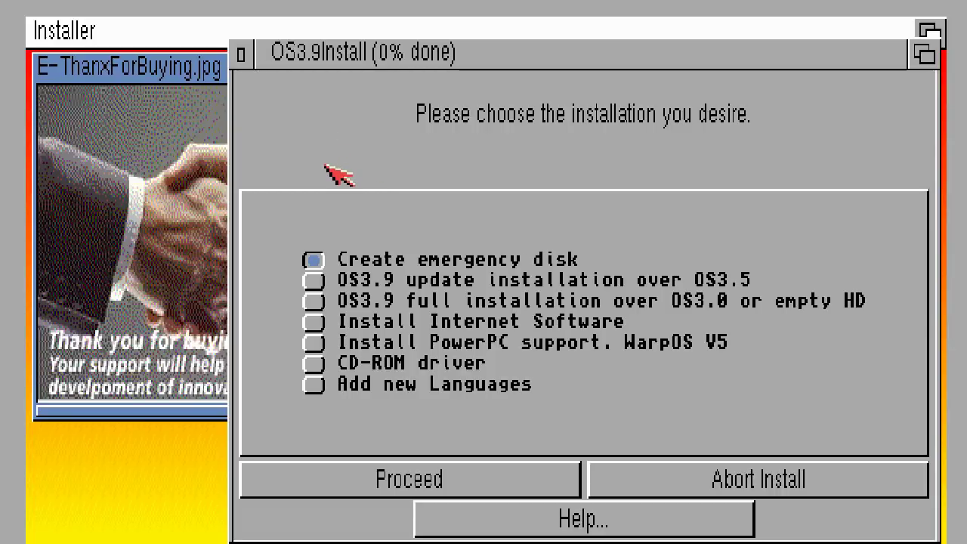
pyautogui.click(317, 305)
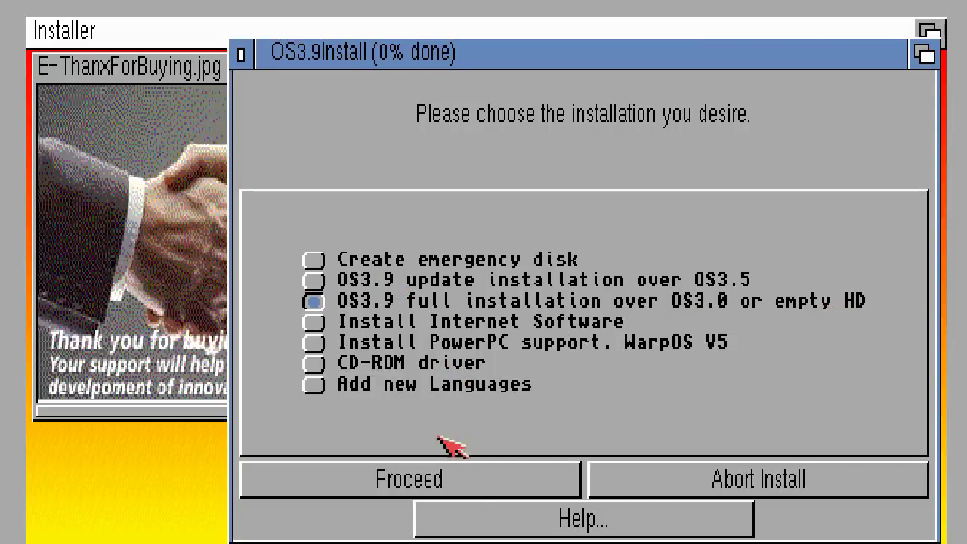
pyautogui.click(457, 479)
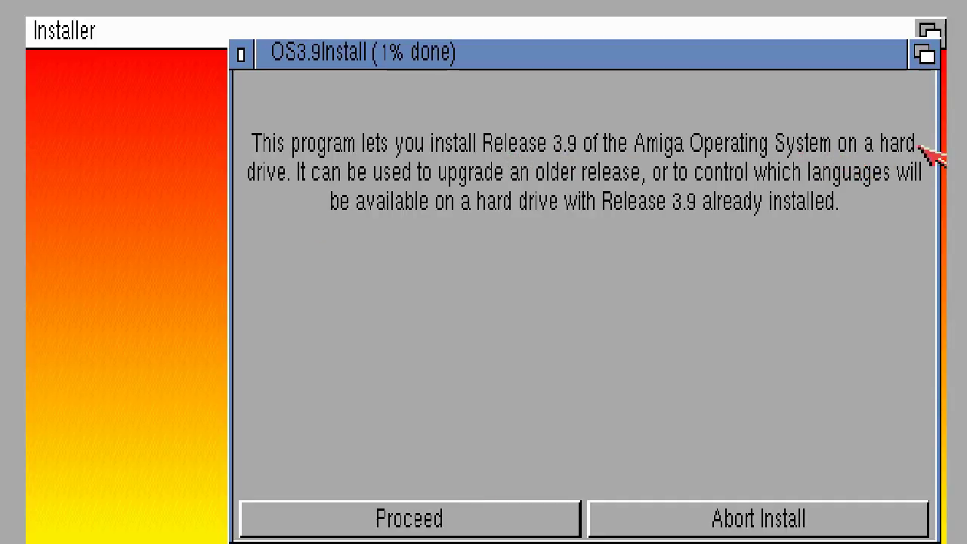
# Accept the license agreement and proceed with Install for Real and action logging set to None.
pyautogui.click(412, 523)
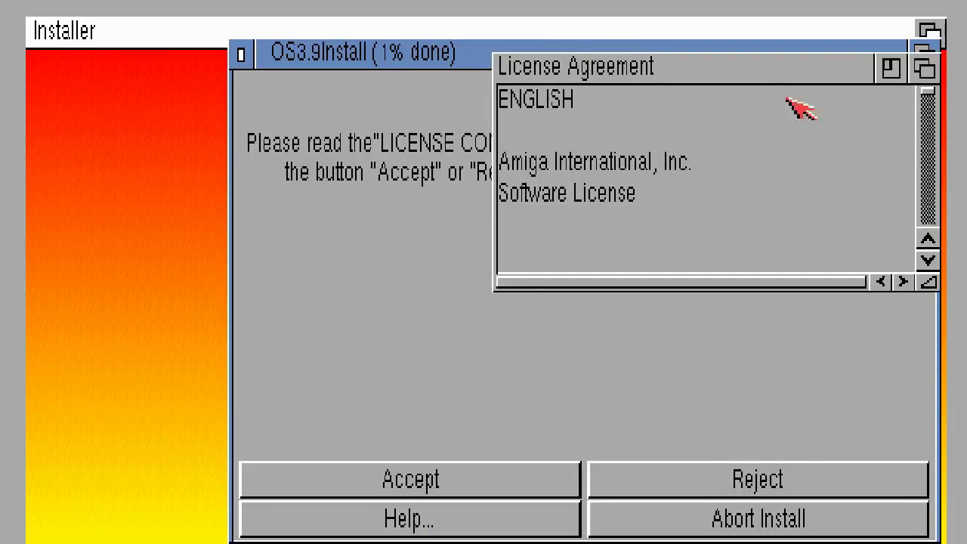
pyautogui.moveTo(927, 92); pyautogui.dragTo(930, 221)
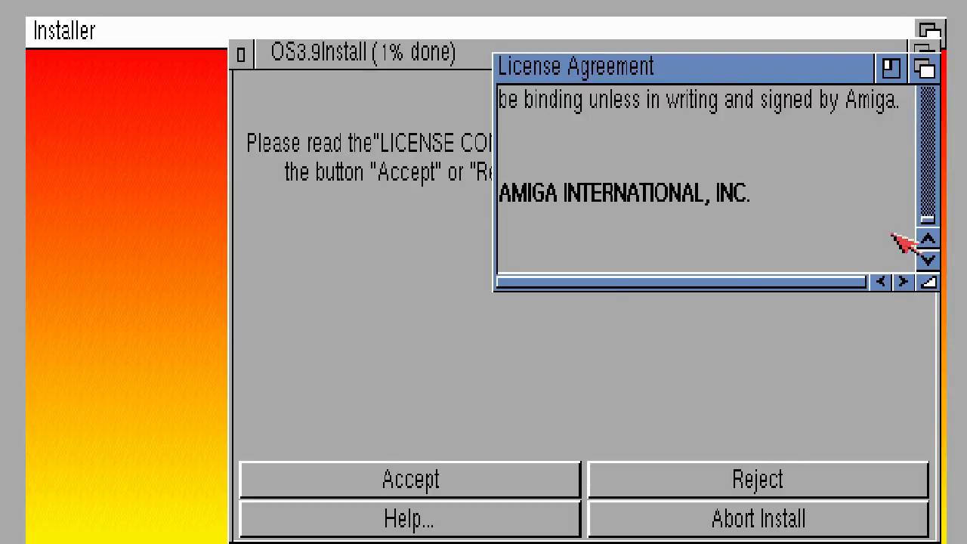
pyautogui.click(396, 477)
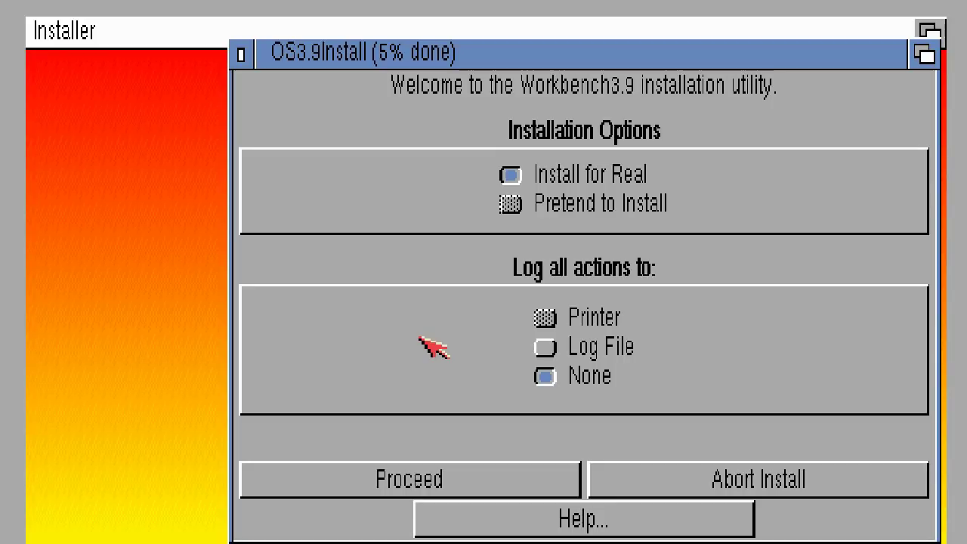
pyautogui.click(427, 481)
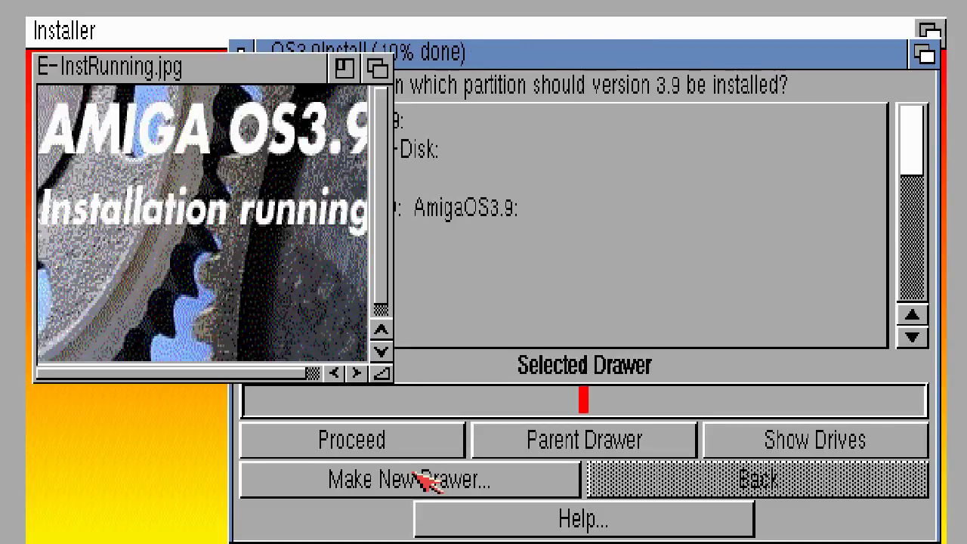
# Send the E-InstRunning.jpg picture behind the installer and choose the WB: partition as the OS3.9 installation target.
pyautogui.click(374, 67)
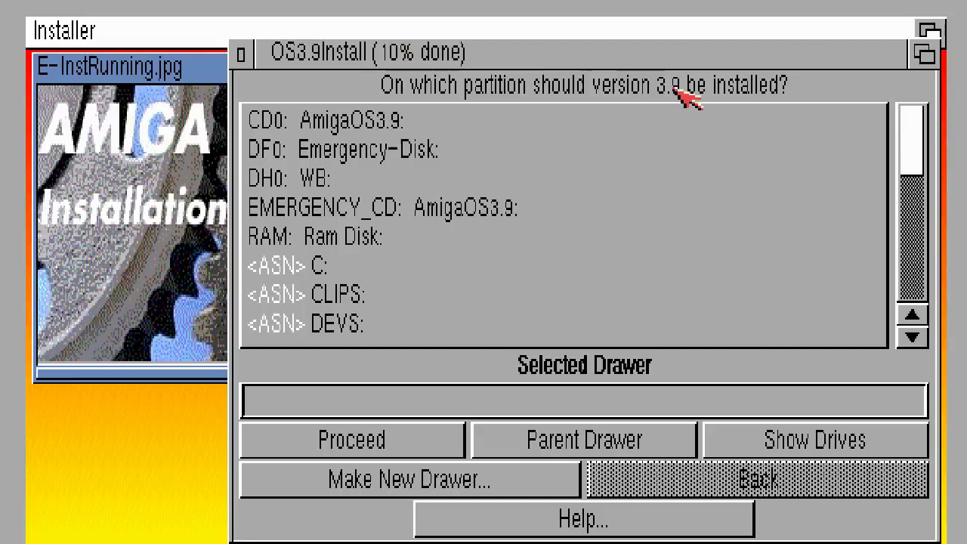
pyautogui.doubleClick(316, 180)
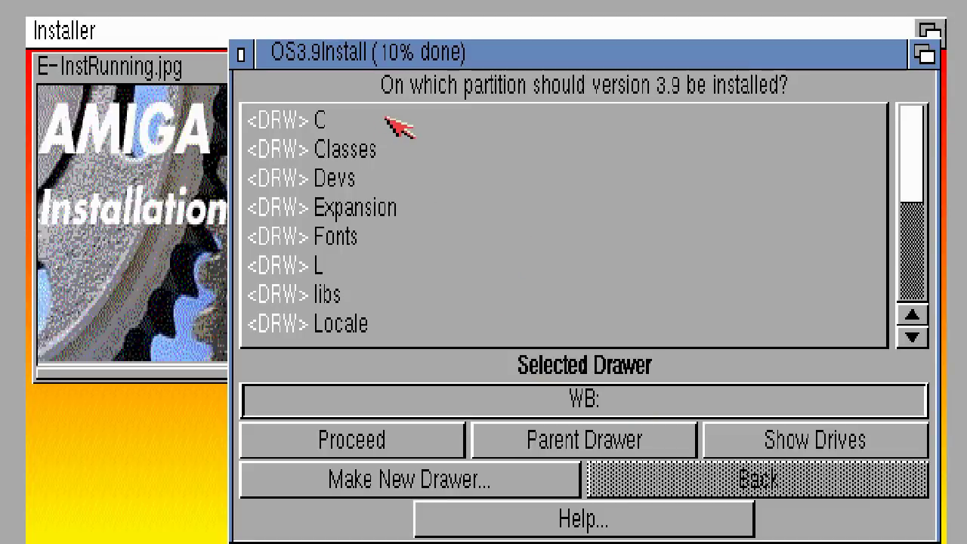
pyautogui.click(397, 445)
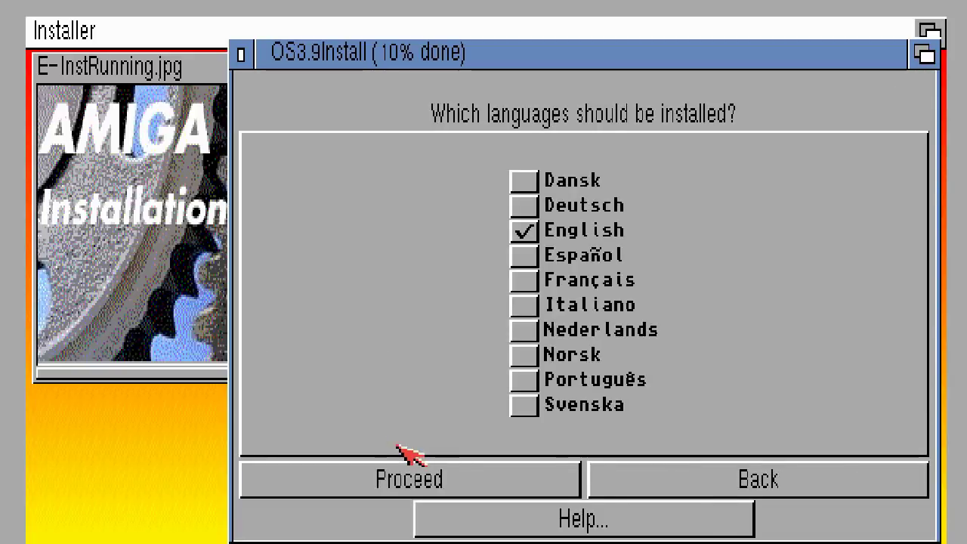
# Install English only, no printer drivers and the American keymap, and include the OS3.9 Backdrops.
pyautogui.click(420, 476)
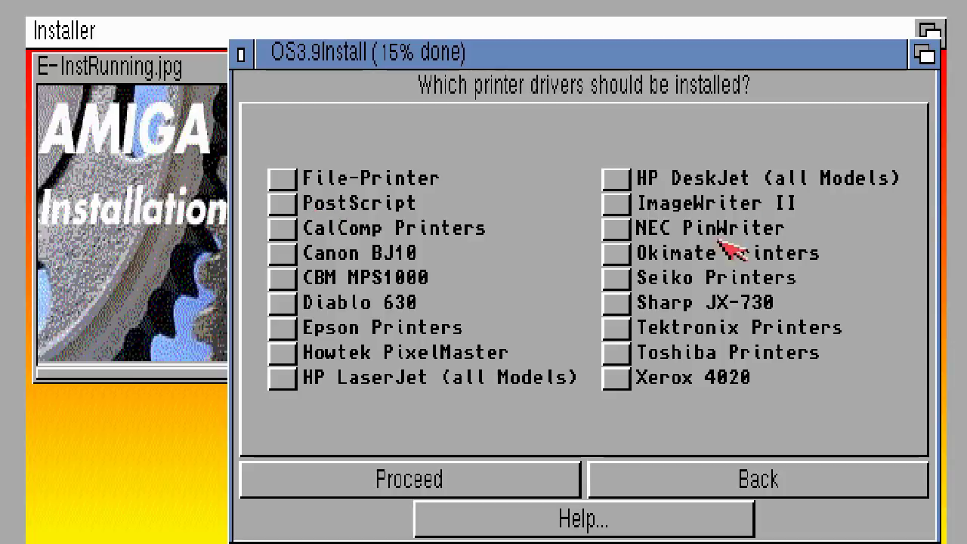
pyautogui.click(478, 482)
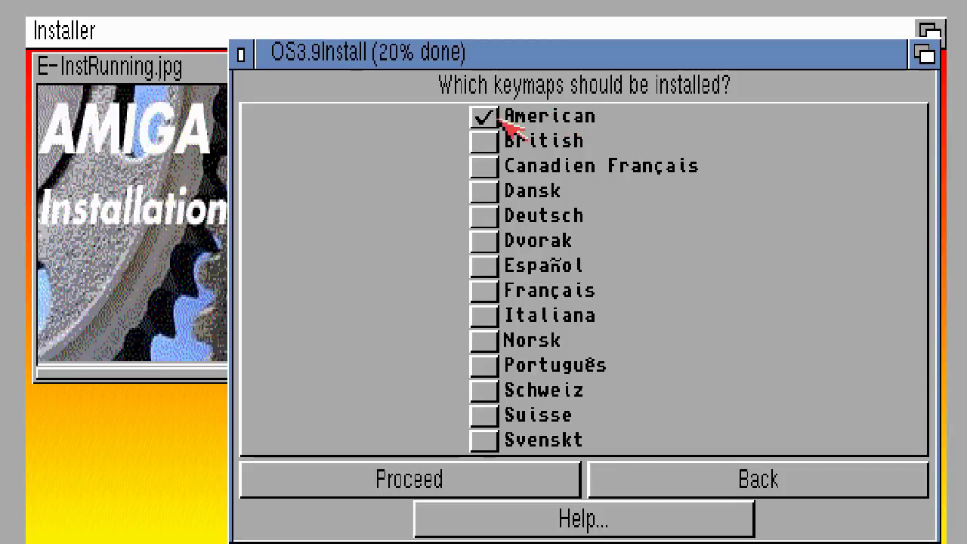
pyautogui.click(460, 479)
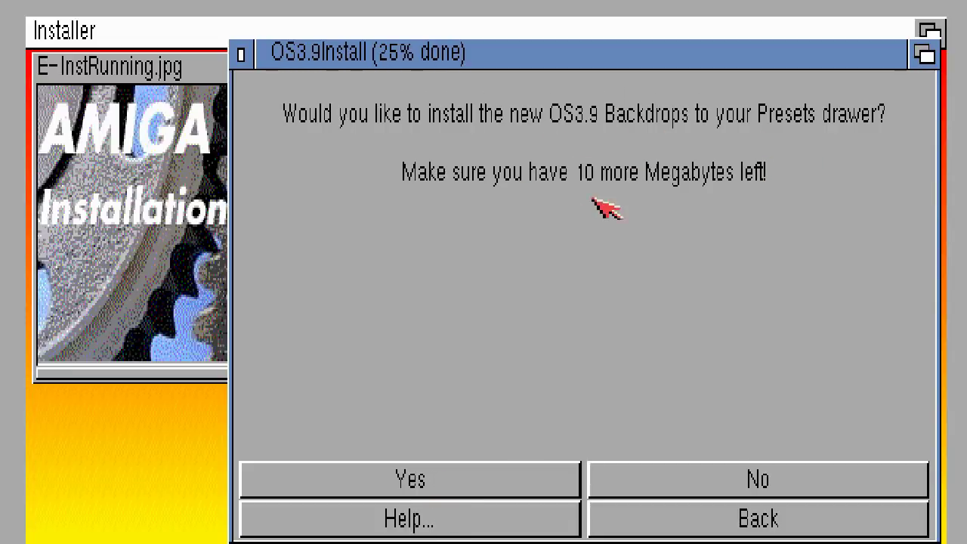
pyautogui.click(441, 483)
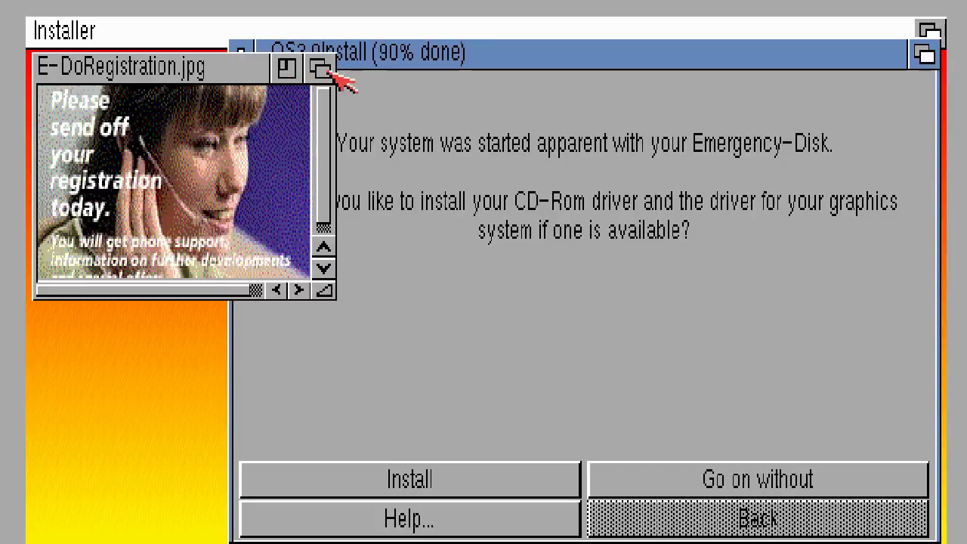
# Send the registration picture behind the installer, go on without the CD-ROM and graphics drivers, and confirm the boot disk.
pyautogui.click(371, 55)
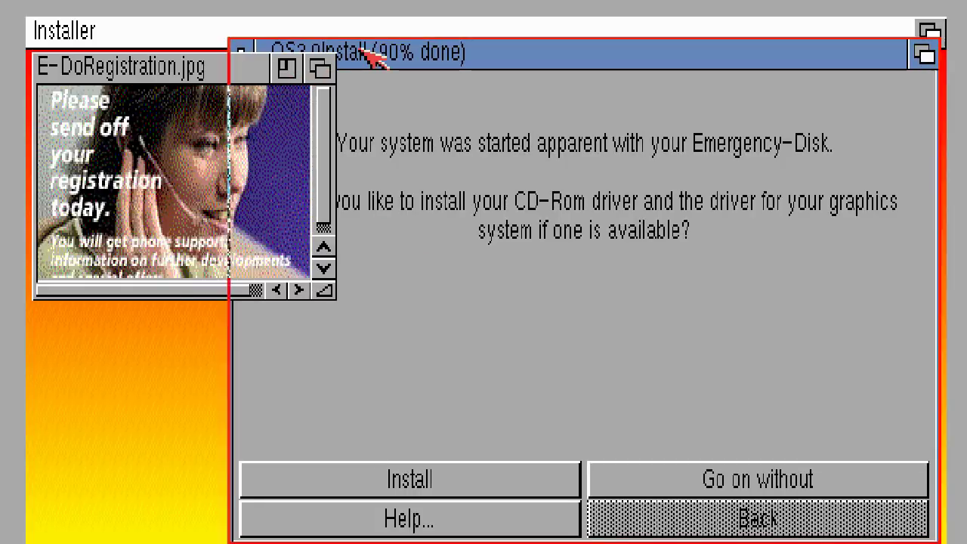
pyautogui.click(321, 69)
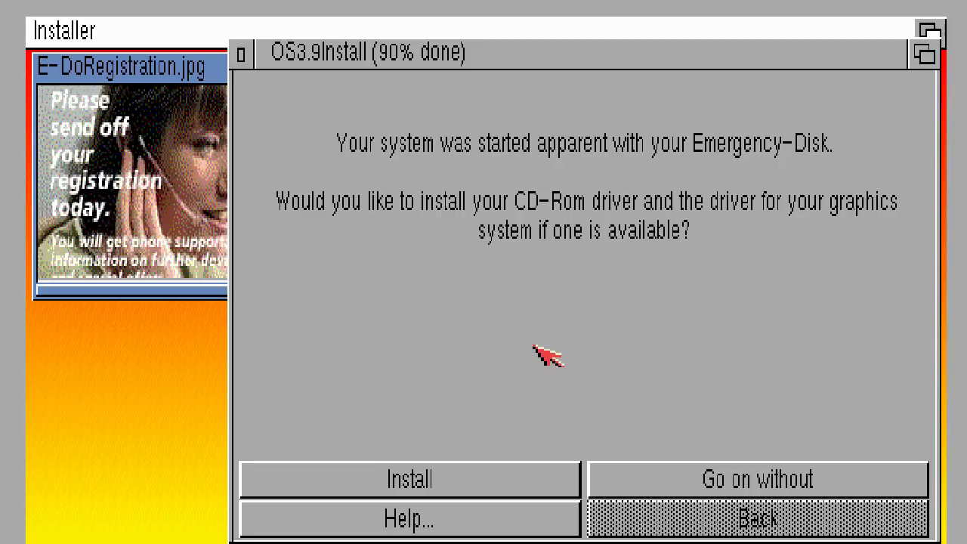
pyautogui.click(683, 478)
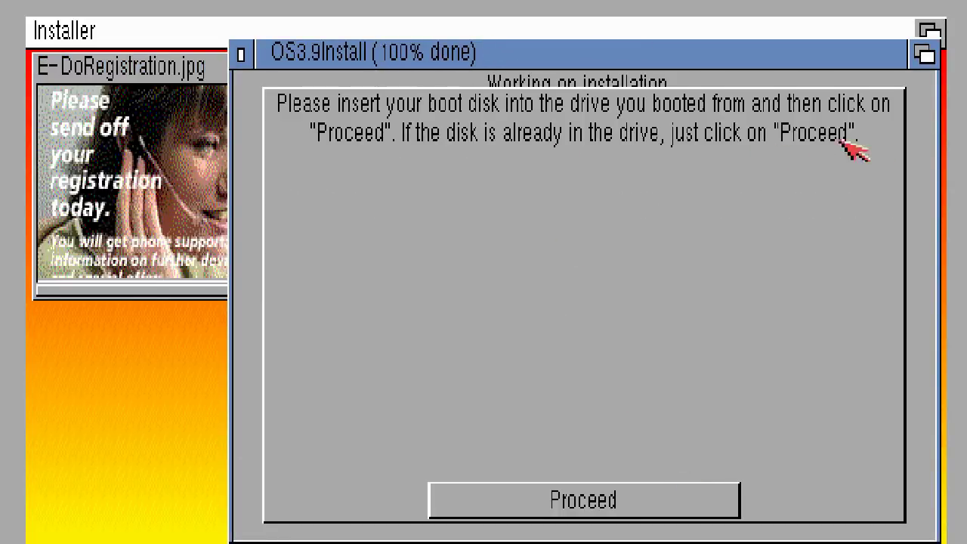
pyautogui.click(597, 484)
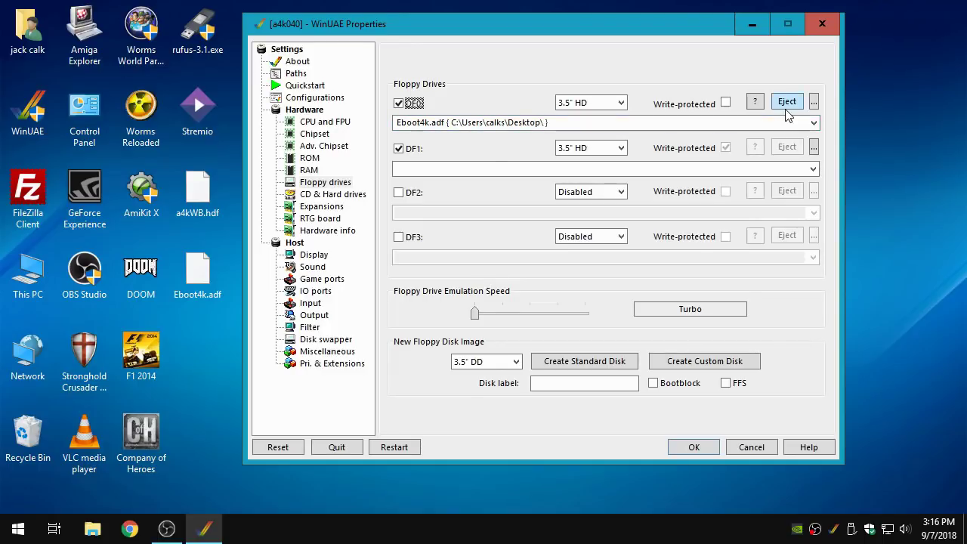
# Eject Eboot4k.adf from DF0: in the WinUAE properties and let the finished installer reboot the Amiga.
pyautogui.click(786, 102)
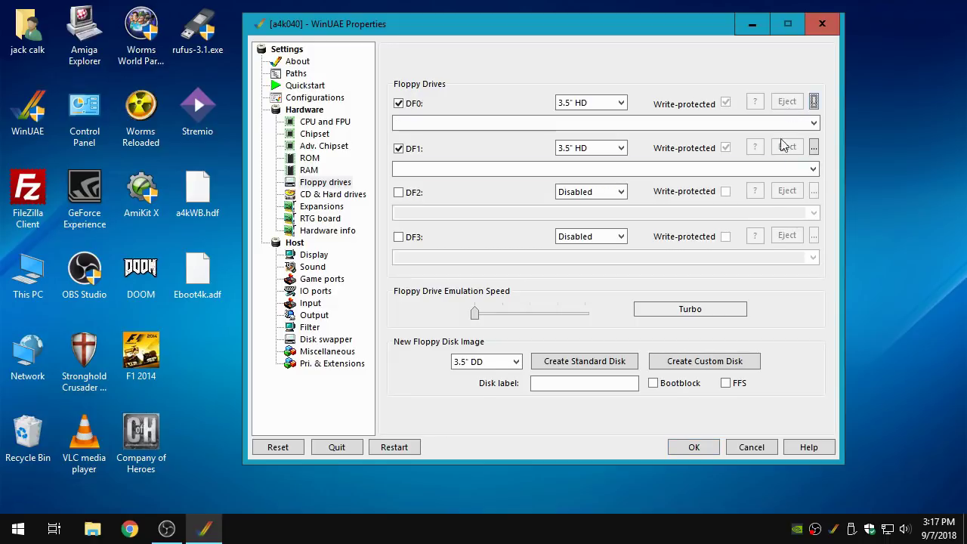
pyautogui.click(703, 452)
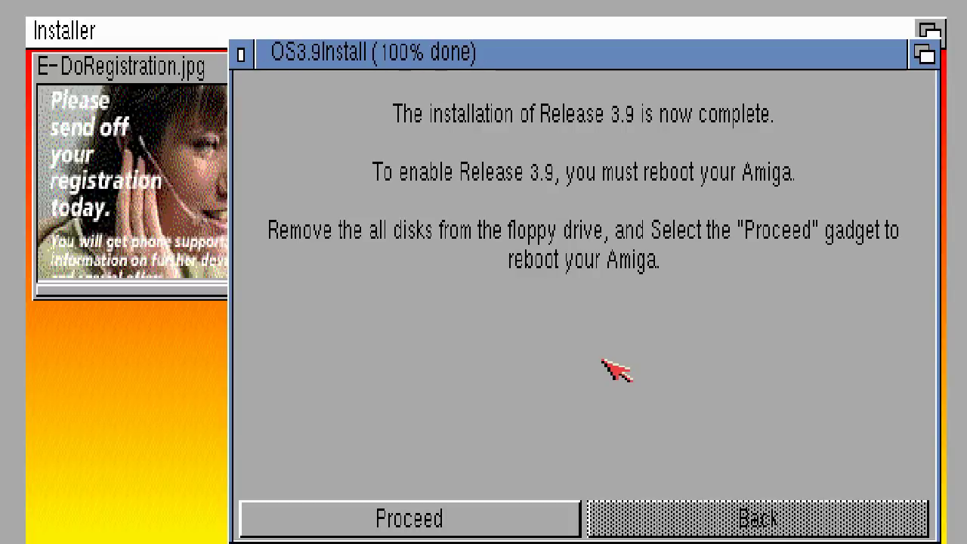
pyautogui.click(449, 520)
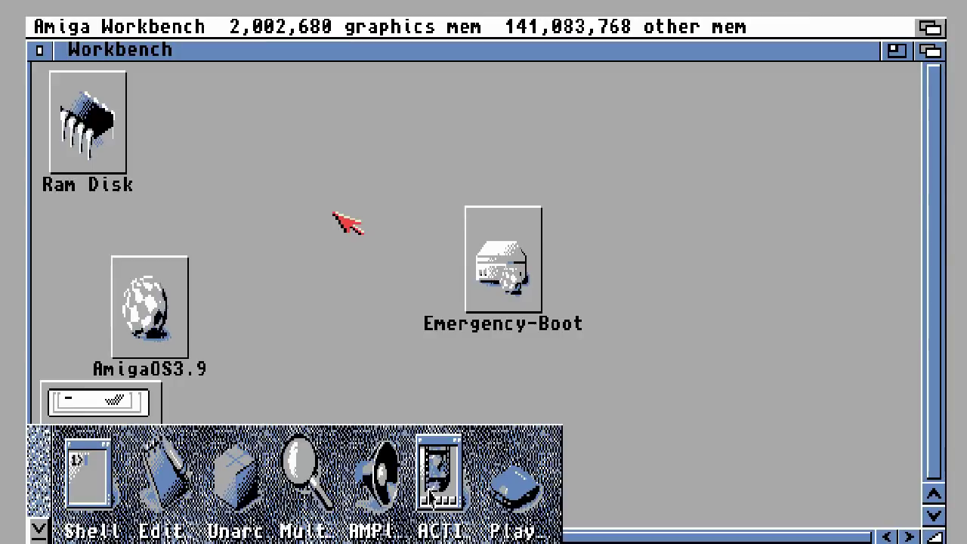
# Move the dock to the desktop's lower-right corner and switch the Workbench window to Backdrop.
pyautogui.moveTo(38, 461); pyautogui.dragTo(610, 463)
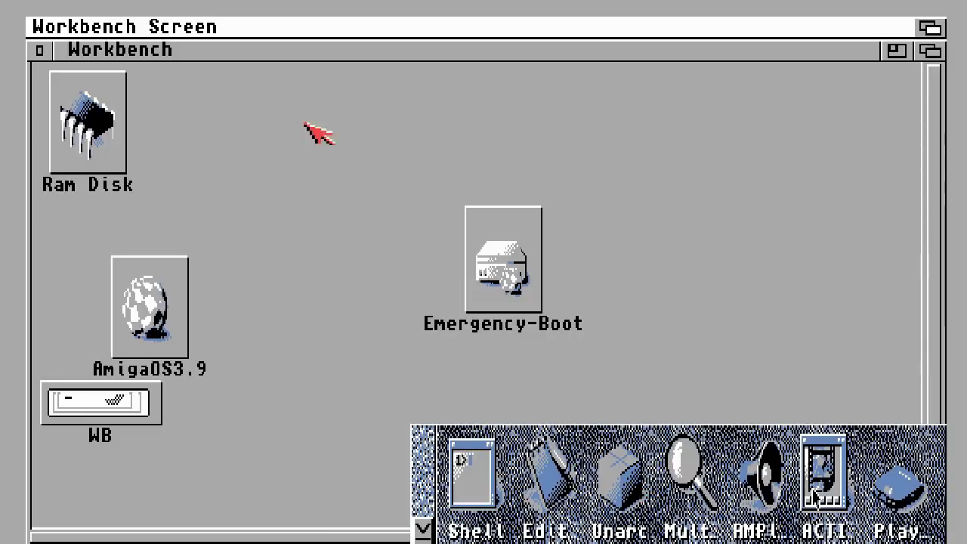
pyautogui.click(326, 105)
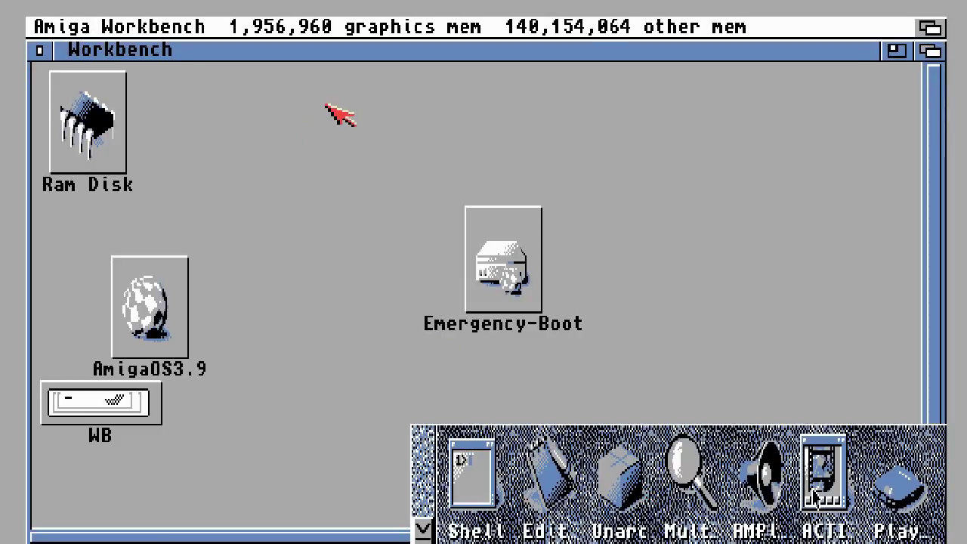
pyautogui.rightClick(92, 25)
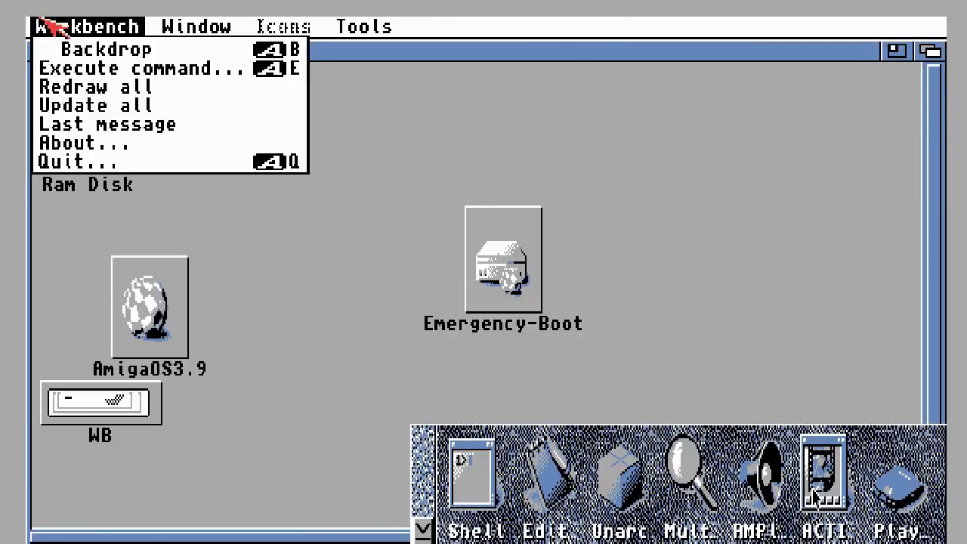
pyautogui.rightClick(68, 48)
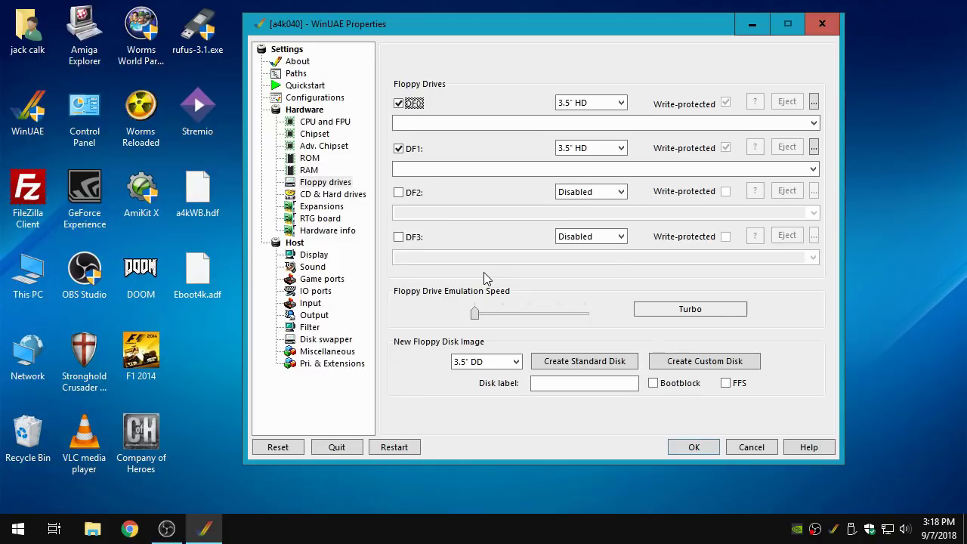
# Eject the AmigaOS39-2018.iso CD image in the WinUAE properties and return to the emulated Workbench.
pyautogui.click(335, 196)
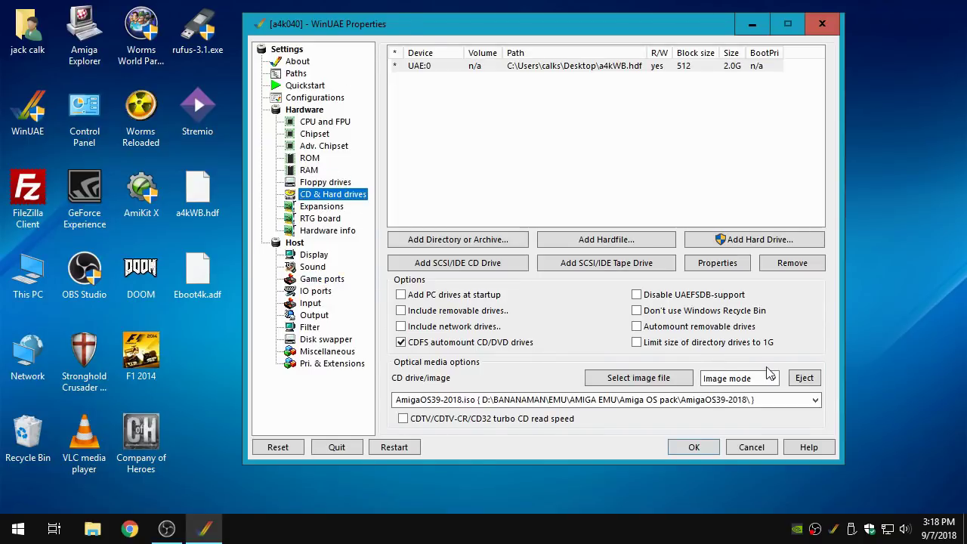
pyautogui.click(804, 380)
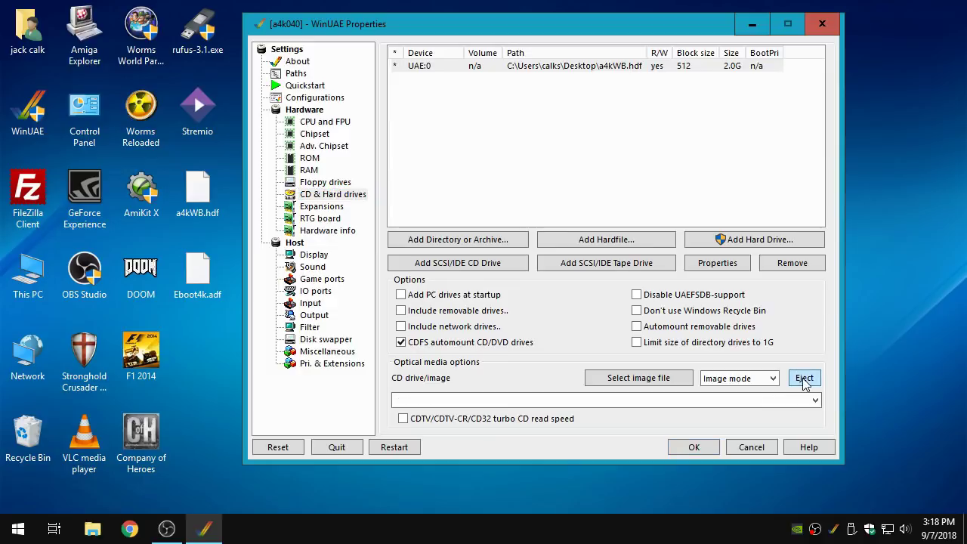
pyautogui.click(693, 447)
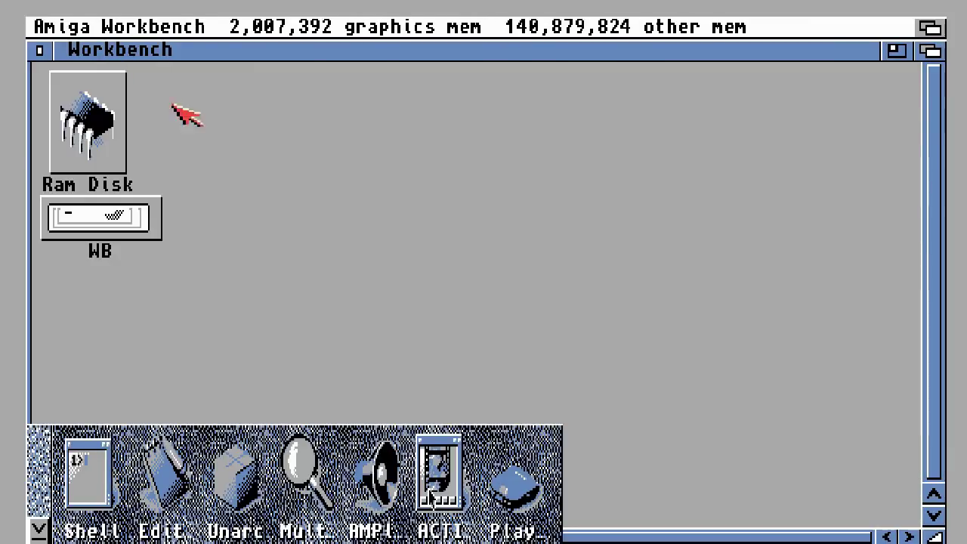
# Enable Backdrop for Workbench and snapshot the layout with the dock moved to the desktop's lower-right corner.
pyautogui.rightClick(31, 26)
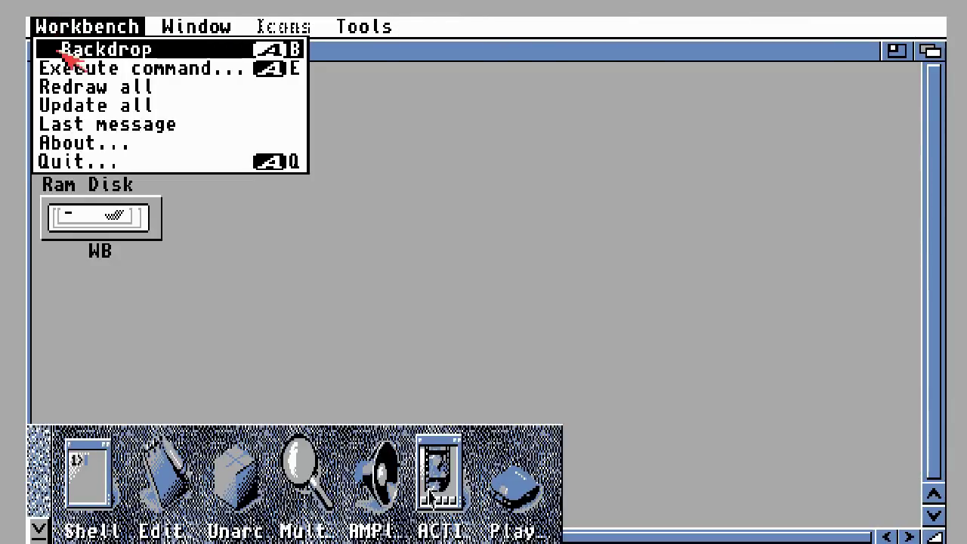
pyautogui.rightClick(59, 50)
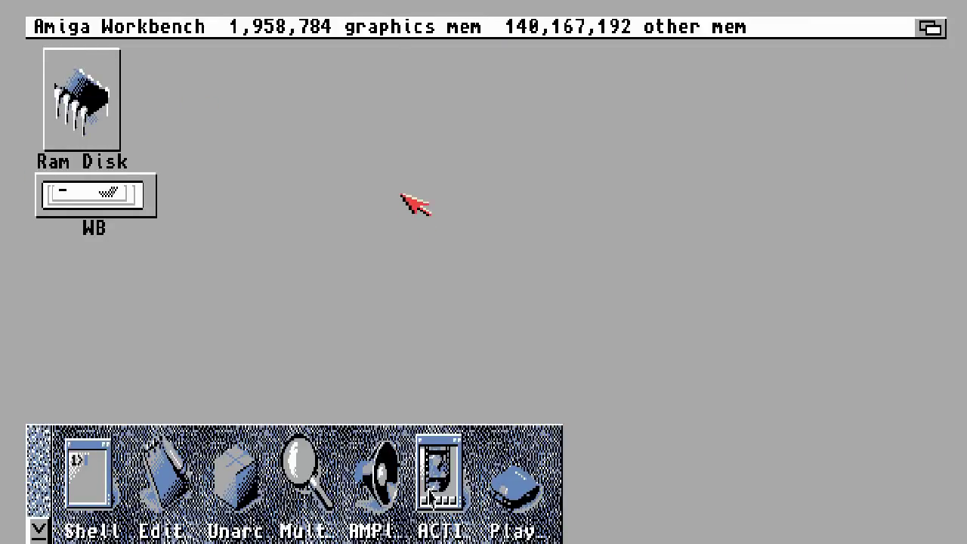
pyautogui.moveTo(38, 501); pyautogui.dragTo(423, 501)
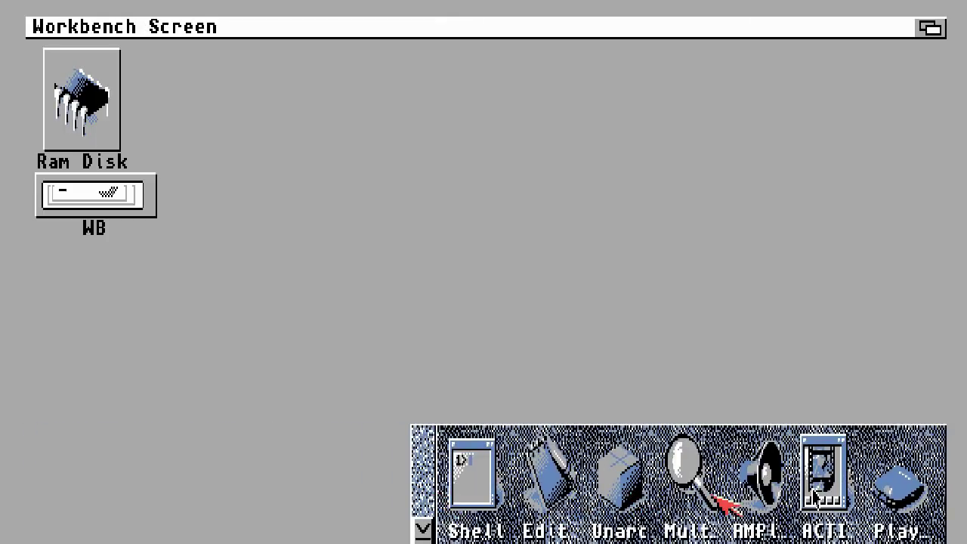
pyautogui.click(267, 124)
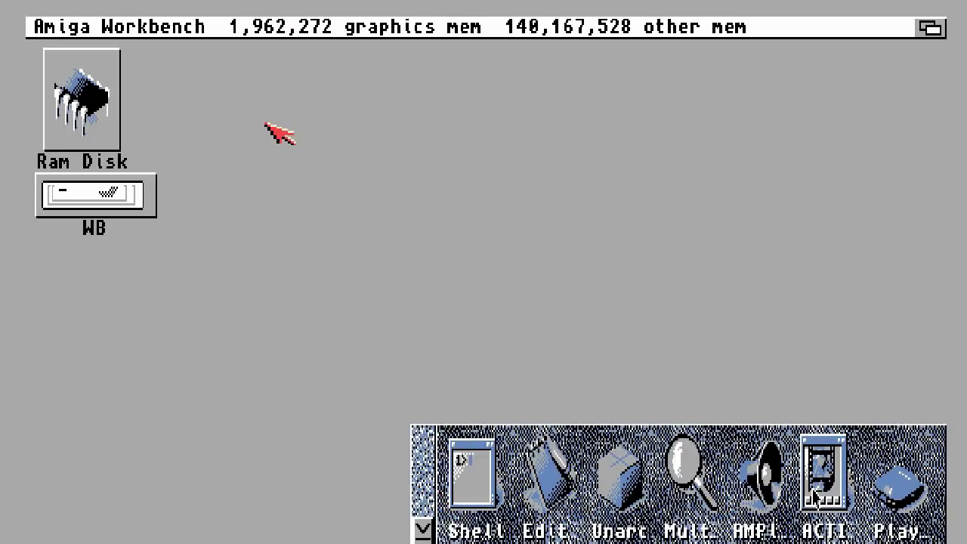
pyautogui.rightClick(302, 24)
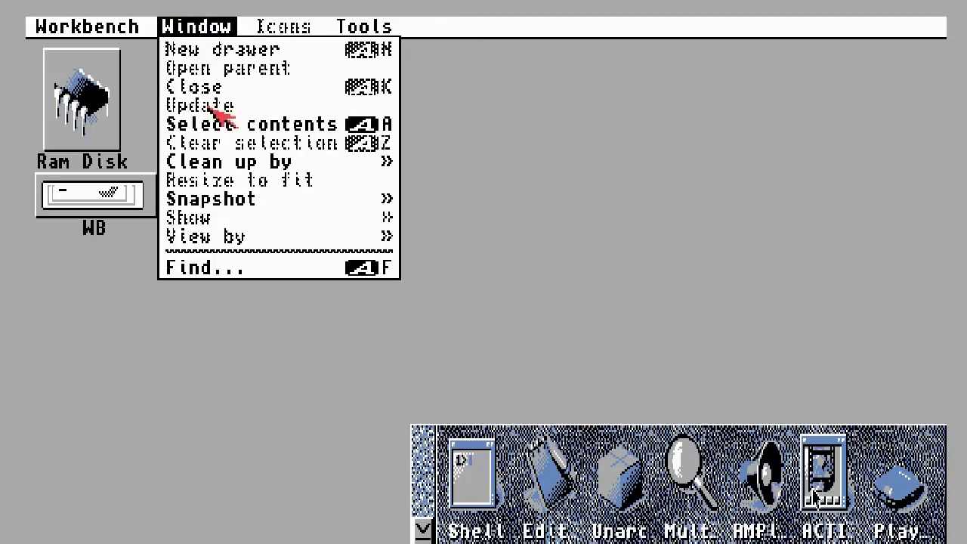
pyautogui.rightClick(387, 223)
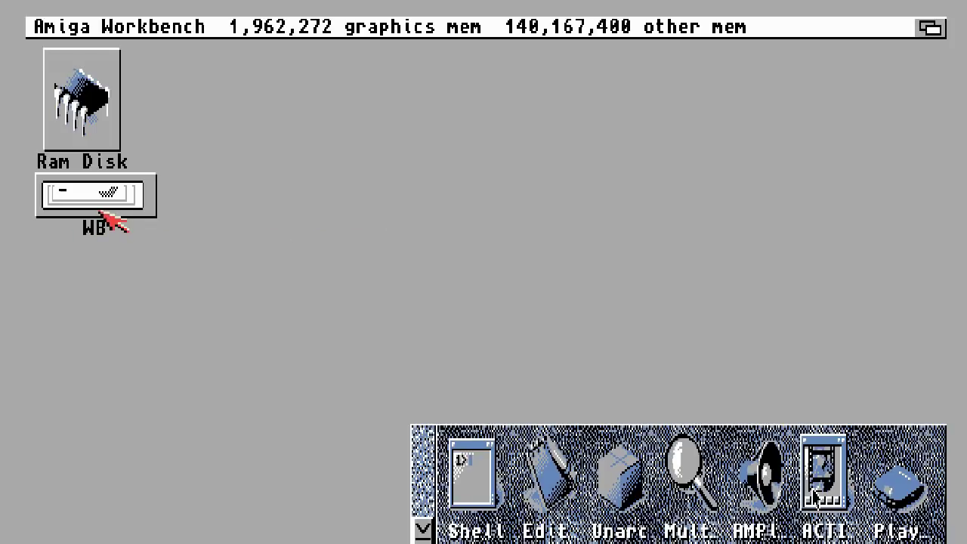
# Set the Workbench screen mode to 256 colors in the WB disk's ScreenMode preferences and save it.
pyautogui.doubleClick(102, 214)
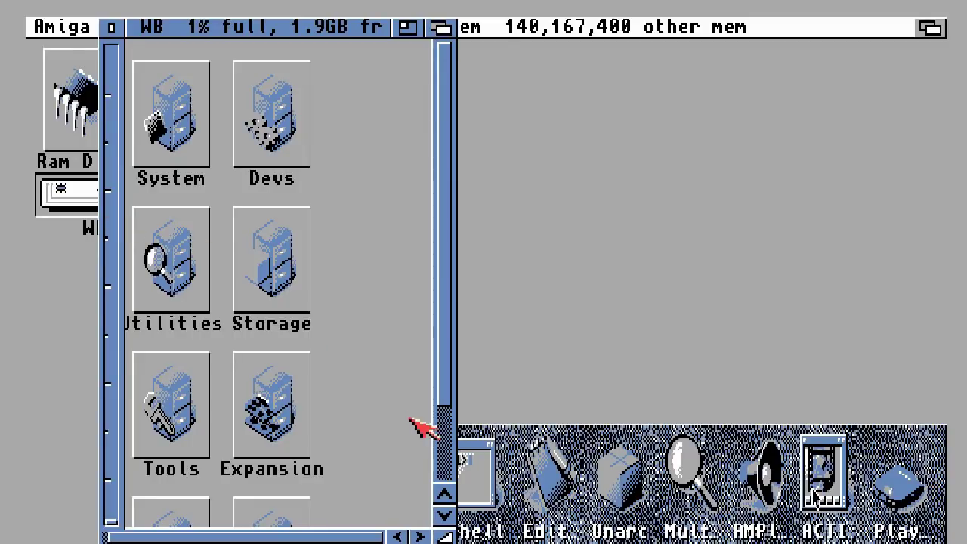
pyautogui.click(448, 446)
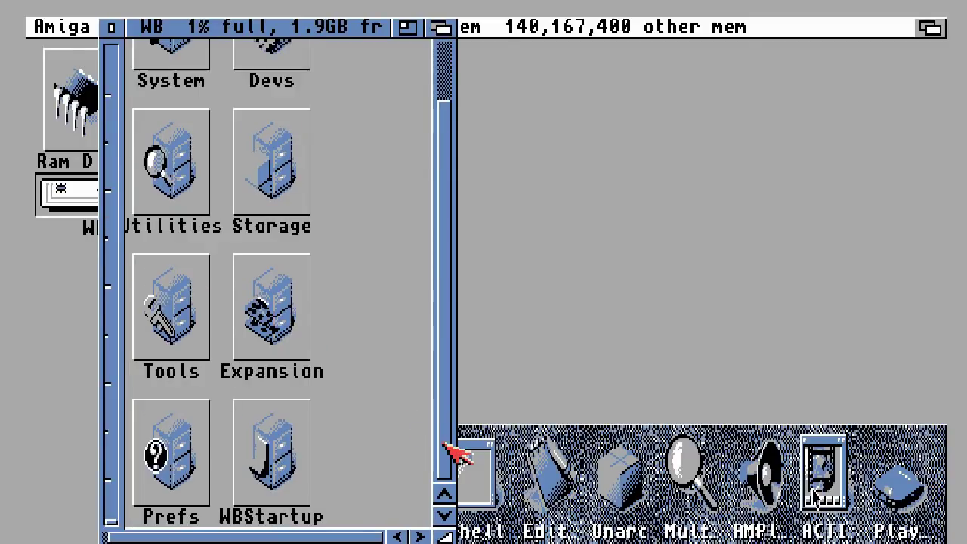
pyautogui.doubleClick(179, 471)
pyautogui.doubleClick(477, 299)
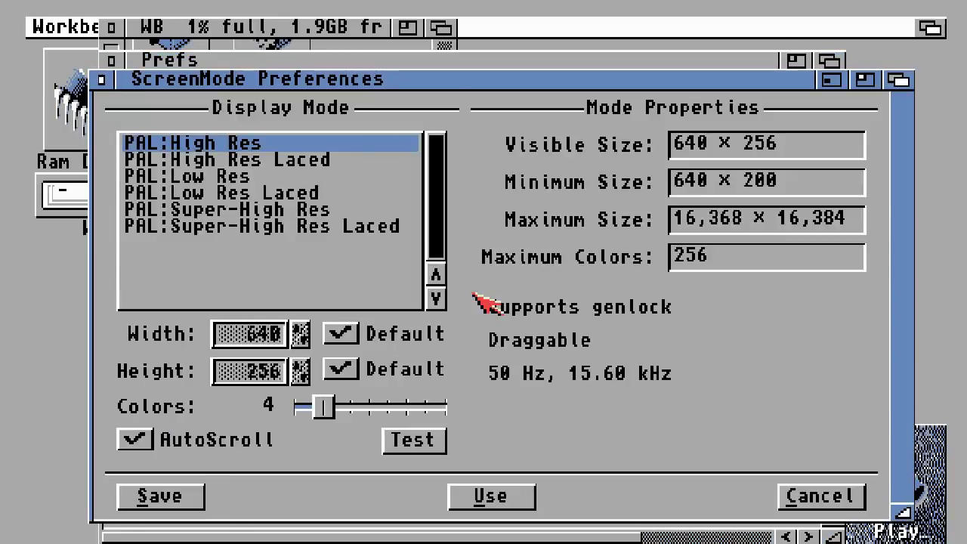
pyautogui.moveTo(329, 402); pyautogui.dragTo(338, 401)
pyautogui.moveTo(399, 408); pyautogui.dragTo(470, 411)
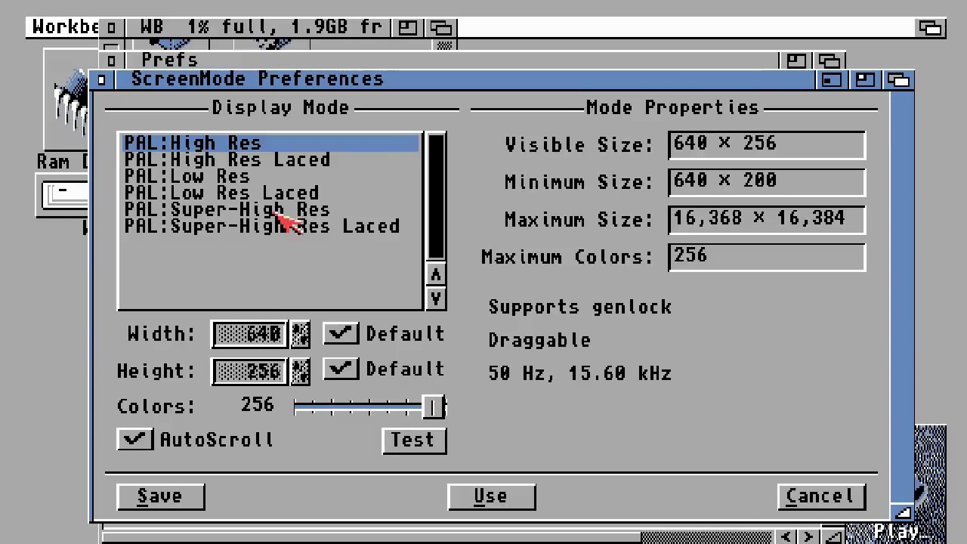
pyautogui.click(186, 491)
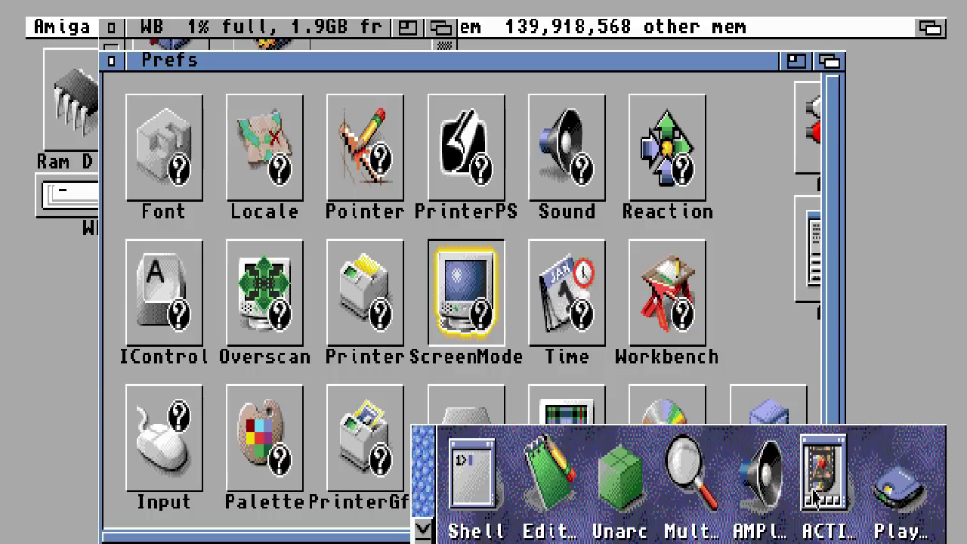
# Save Workbench preferences with Set MagicWB Colors enabled, icon quality Best, border size No Border and images in Other Memory.
pyautogui.doubleClick(648, 286)
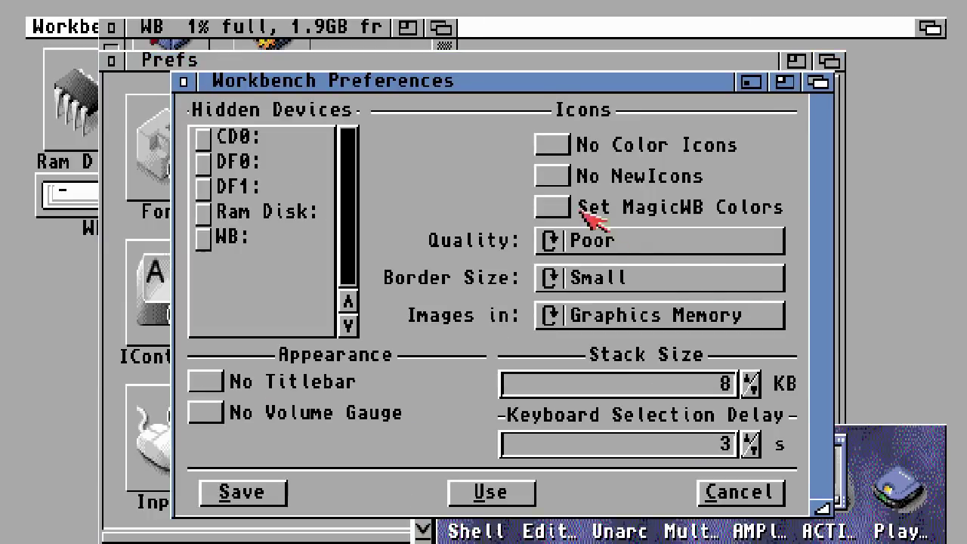
pyautogui.click(565, 208)
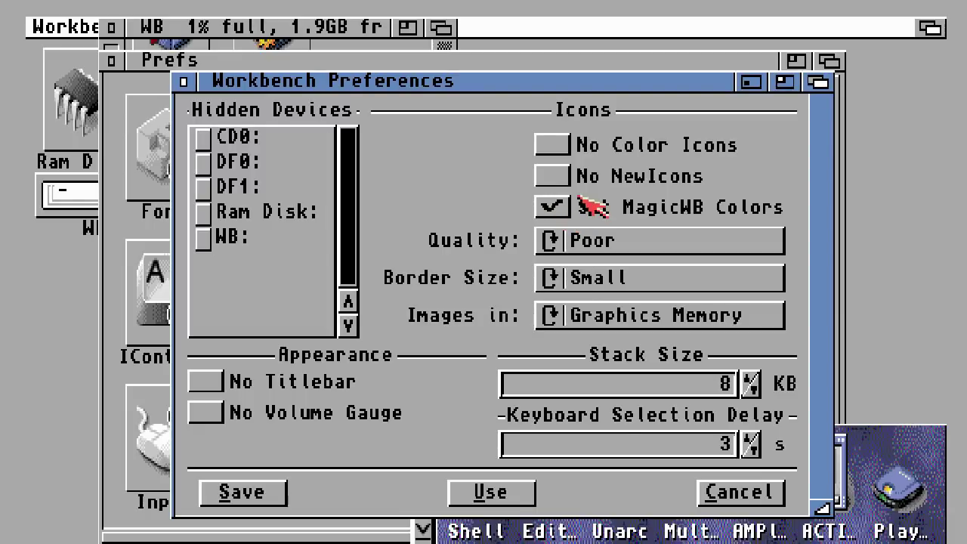
pyautogui.click(552, 240)
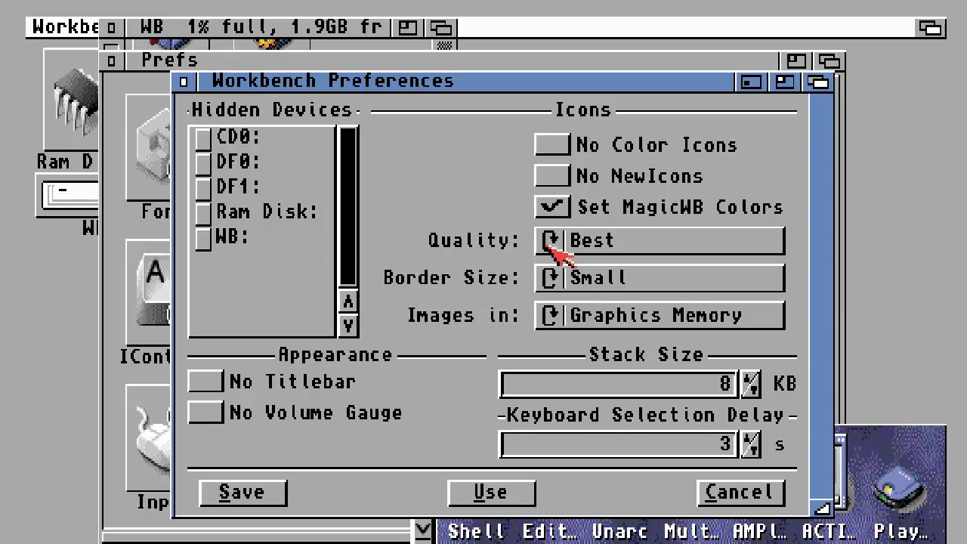
pyautogui.click(557, 279)
pyautogui.click(557, 279)
pyautogui.click(556, 279)
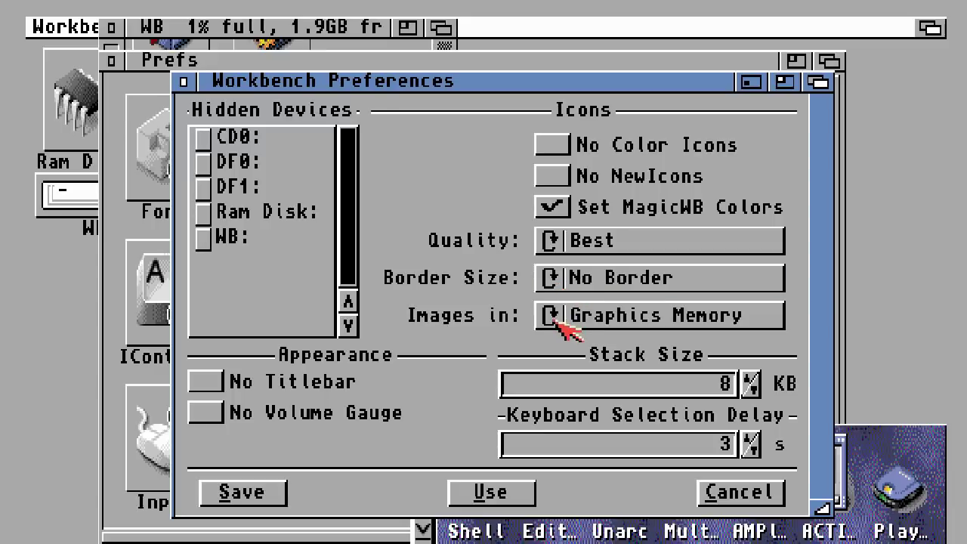
pyautogui.click(553, 321)
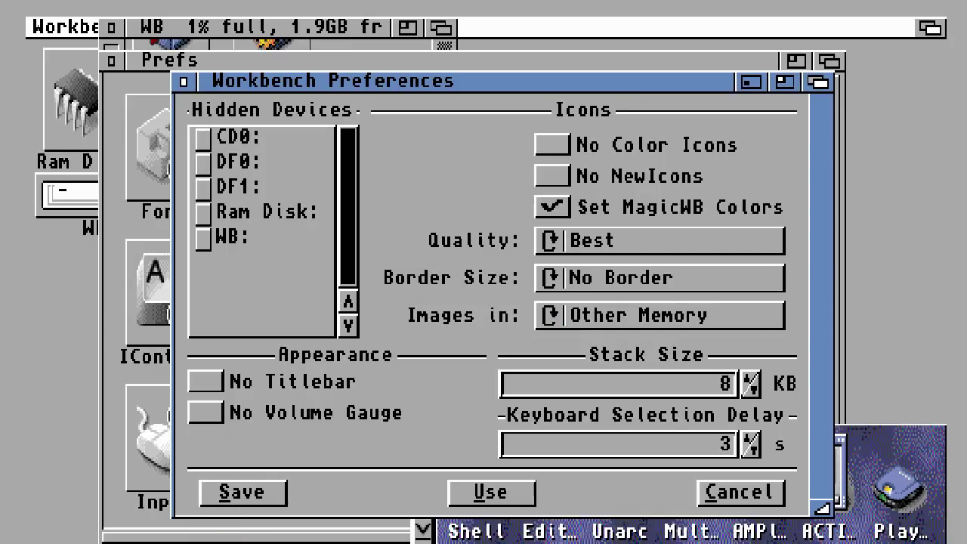
pyautogui.click(246, 493)
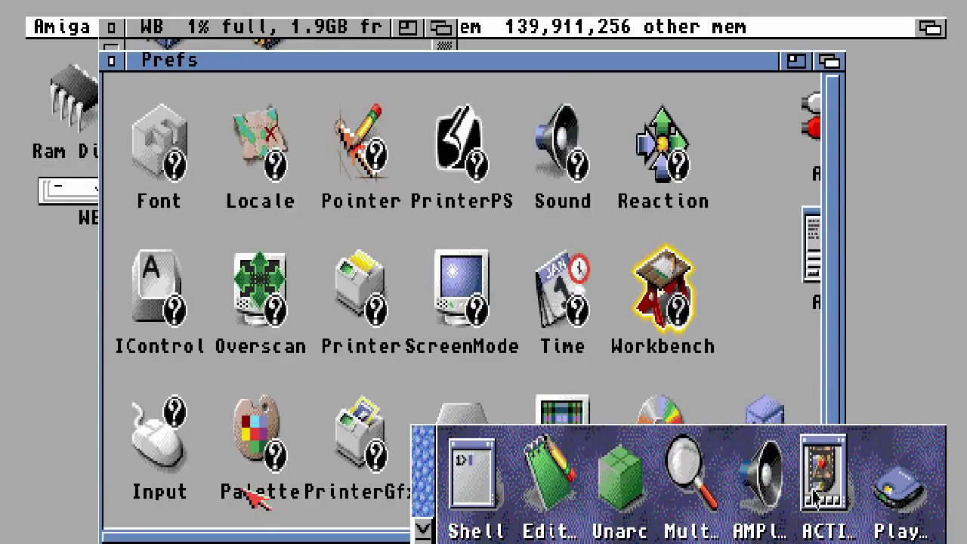
# Close the Prefs and WB windows and move the dock to the desktop's lower-right corner.
pyautogui.click(111, 61)
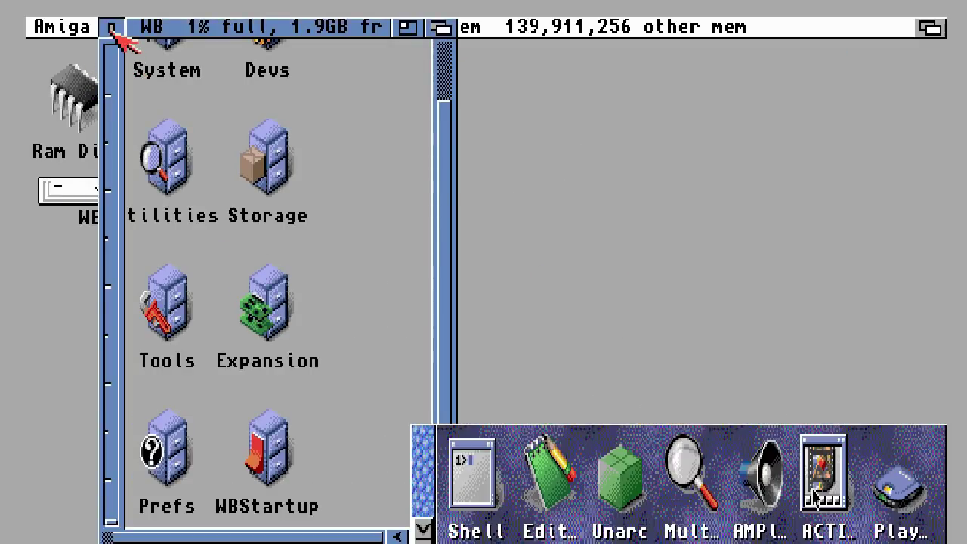
pyautogui.click(112, 30)
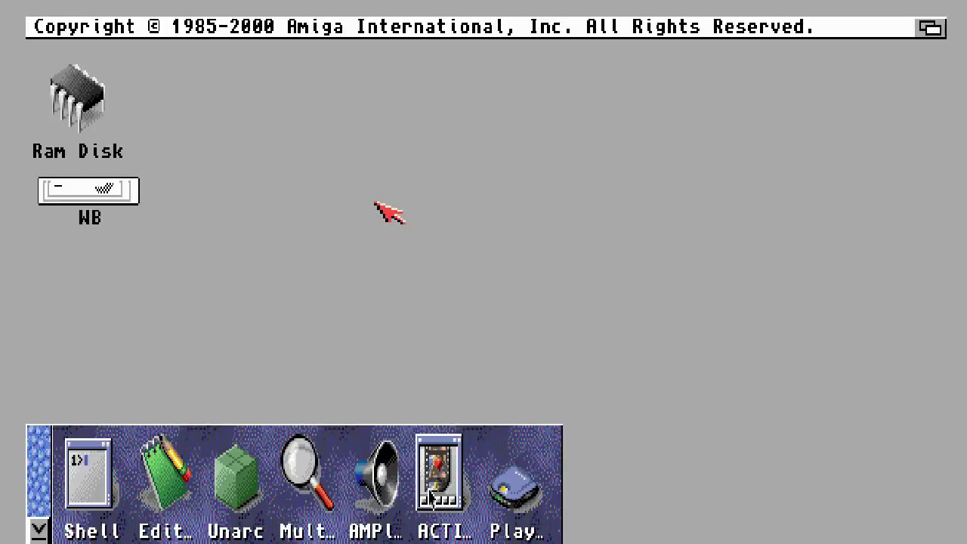
pyautogui.click(46, 502)
pyautogui.moveTo(36, 495); pyautogui.dragTo(422, 495)
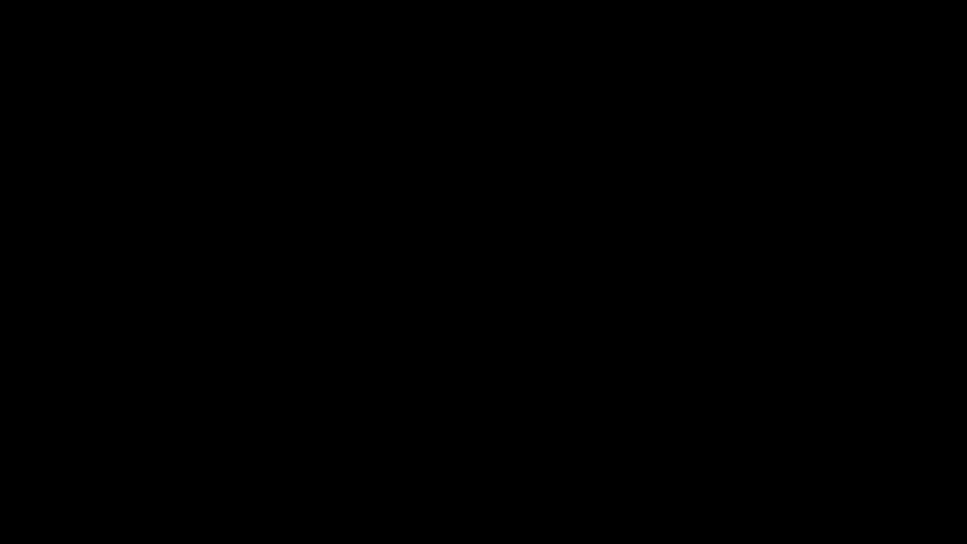
# Insert the AmigaOS39-2018.iso CD image in the WinUAE properties and return to the emulated Workbench.
pyautogui.press('F12')
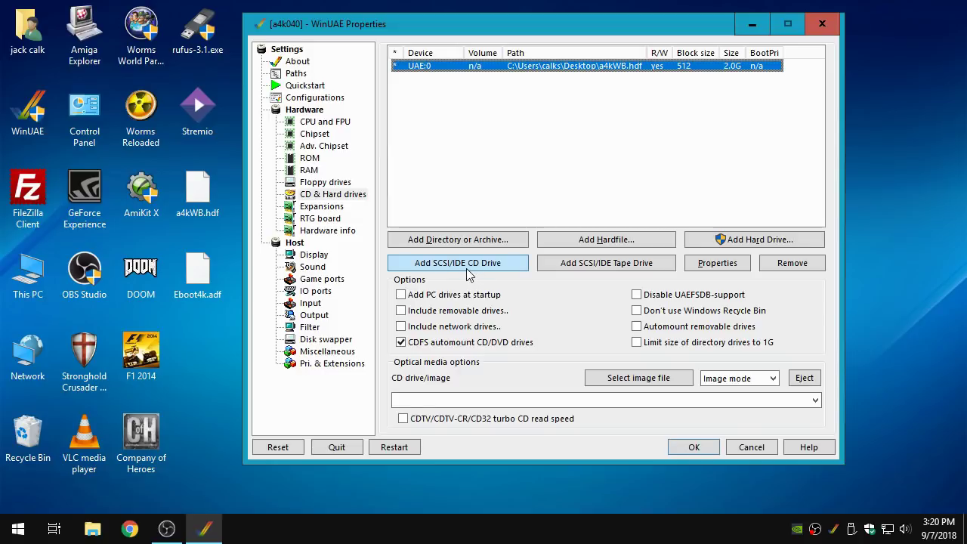
pyautogui.click(648, 386)
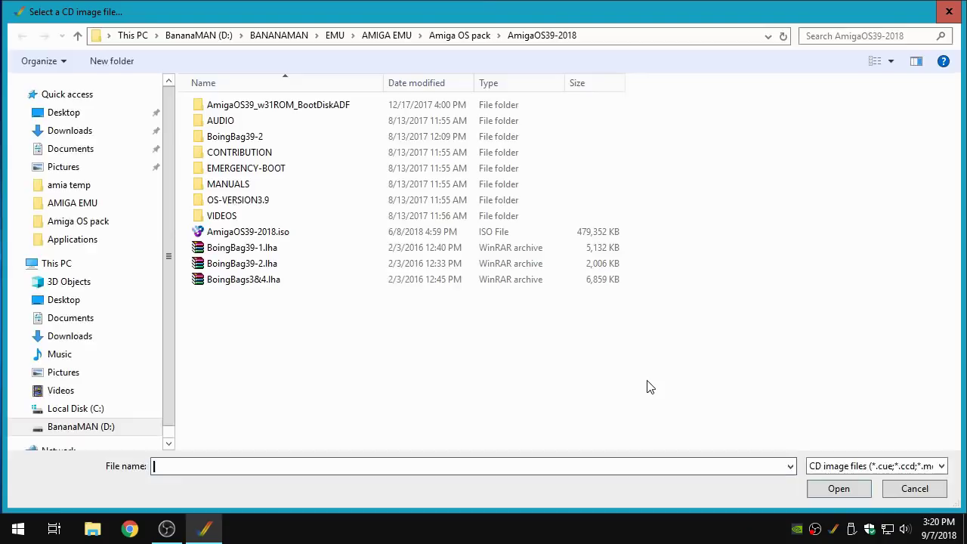
pyautogui.doubleClick(245, 235)
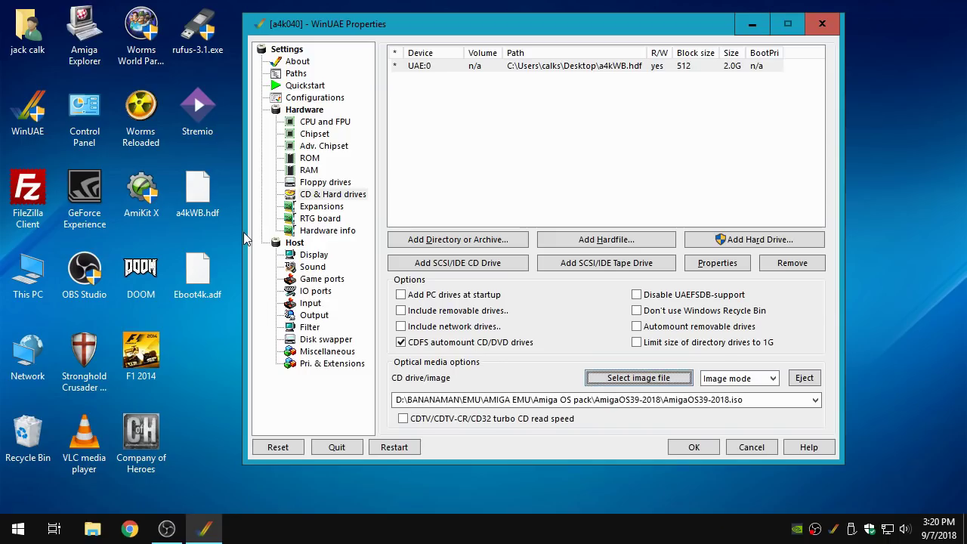
pyautogui.click(685, 450)
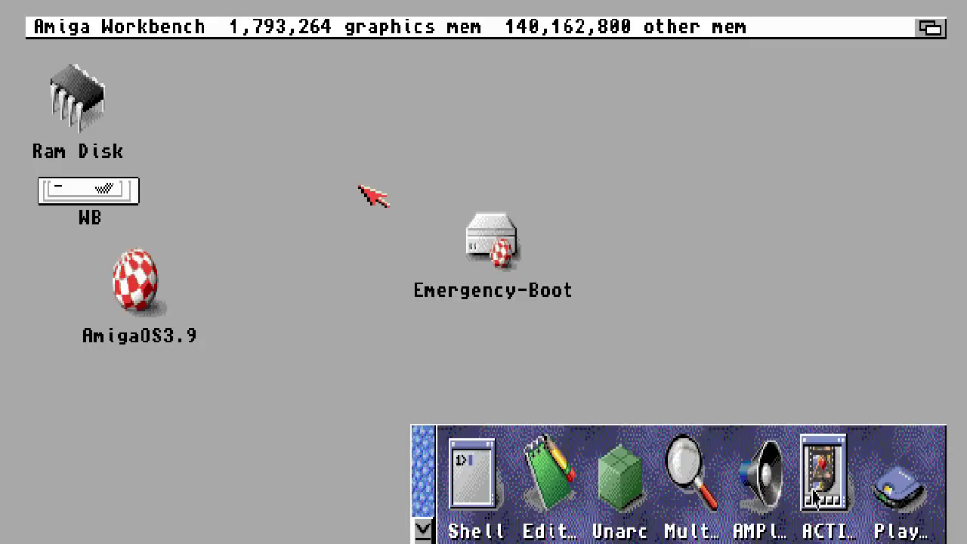
# Launch the Picasso96 Setup from the Contribution/Picasso96Install drawer on the AmigaOS3.9 CD.
pyautogui.doubleClick(145, 297)
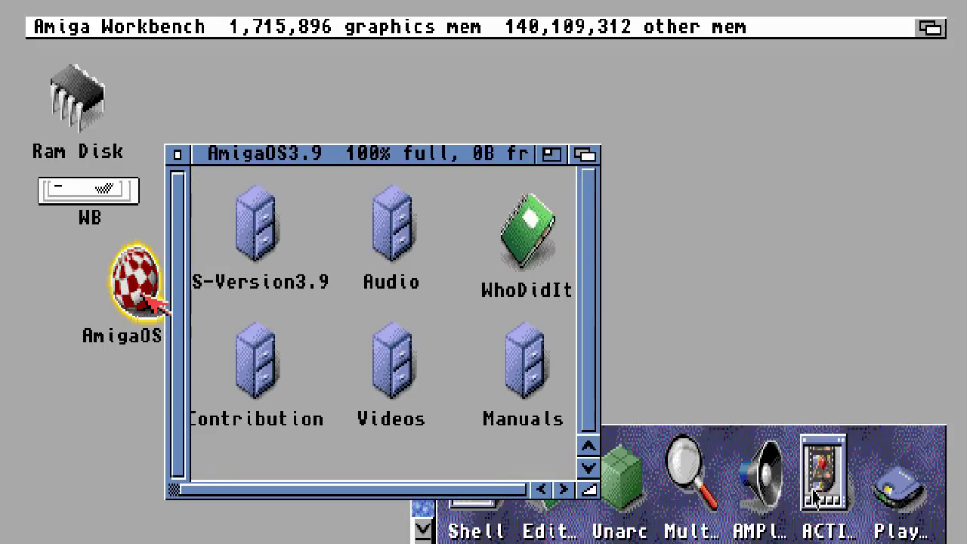
pyautogui.moveTo(290, 492); pyautogui.dragTo(280, 491)
pyautogui.doubleClick(269, 374)
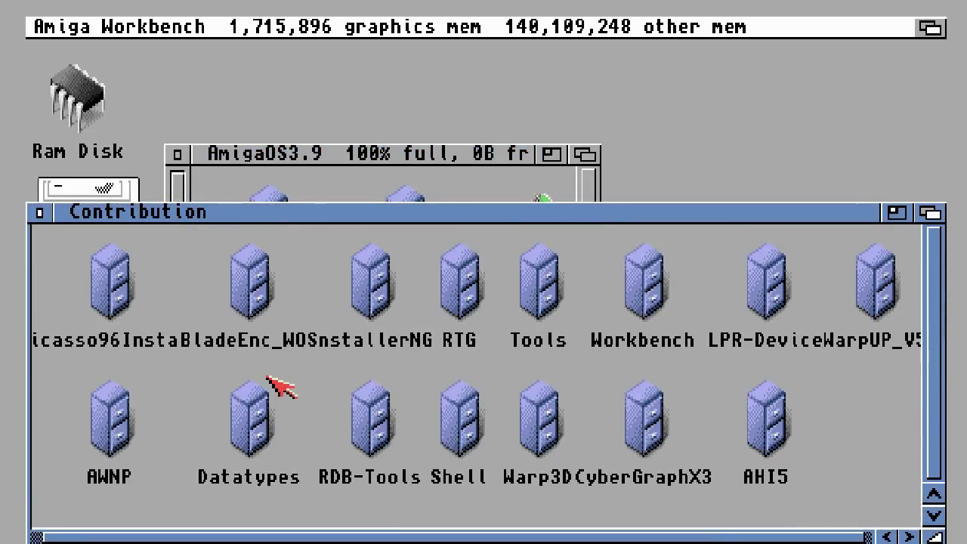
pyautogui.moveTo(110, 279); pyautogui.dragTo(99, 260)
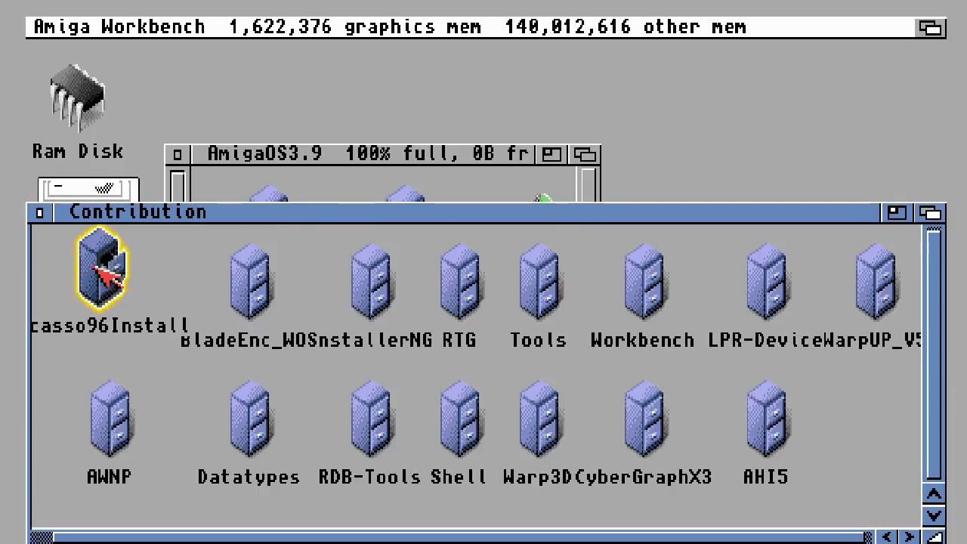
pyautogui.moveTo(98, 536); pyautogui.dragTo(38, 538)
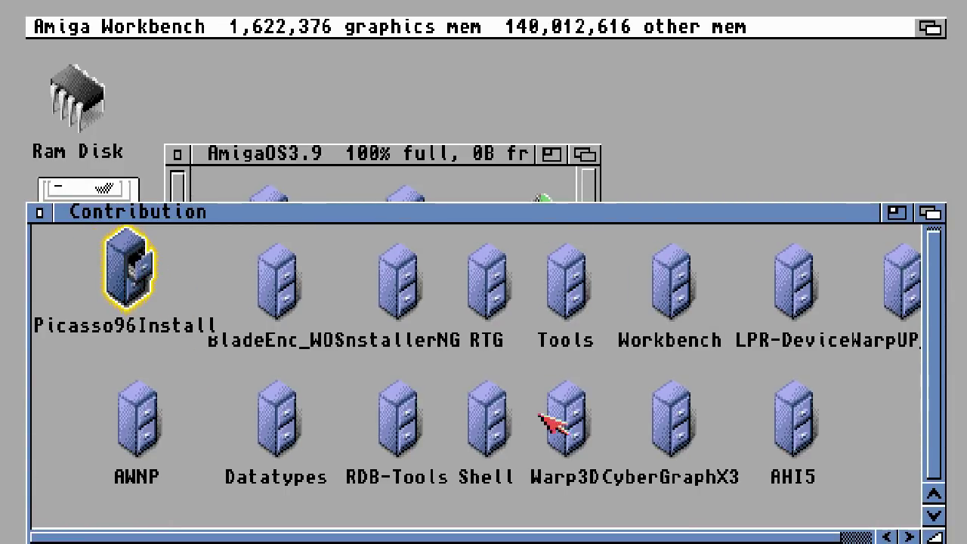
pyautogui.doubleClick(134, 274)
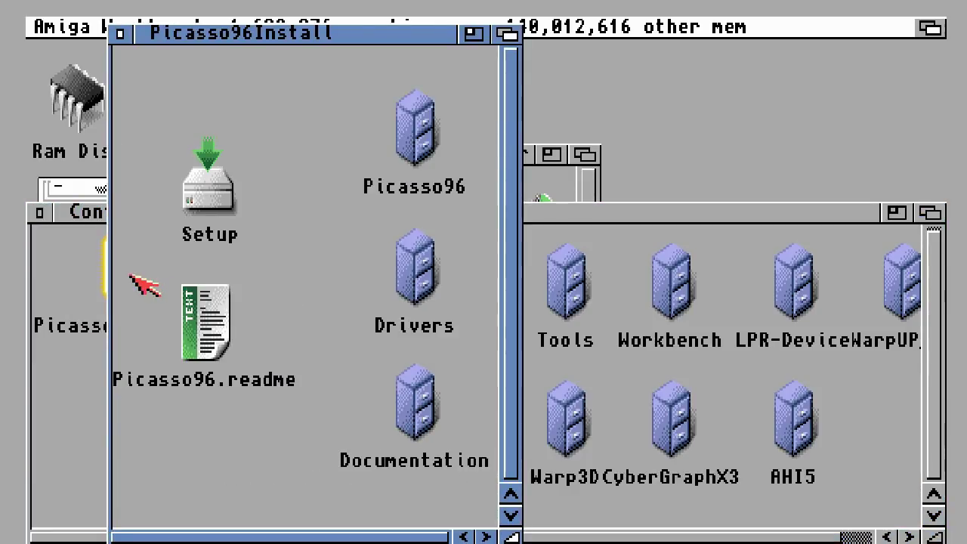
pyautogui.doubleClick(220, 202)
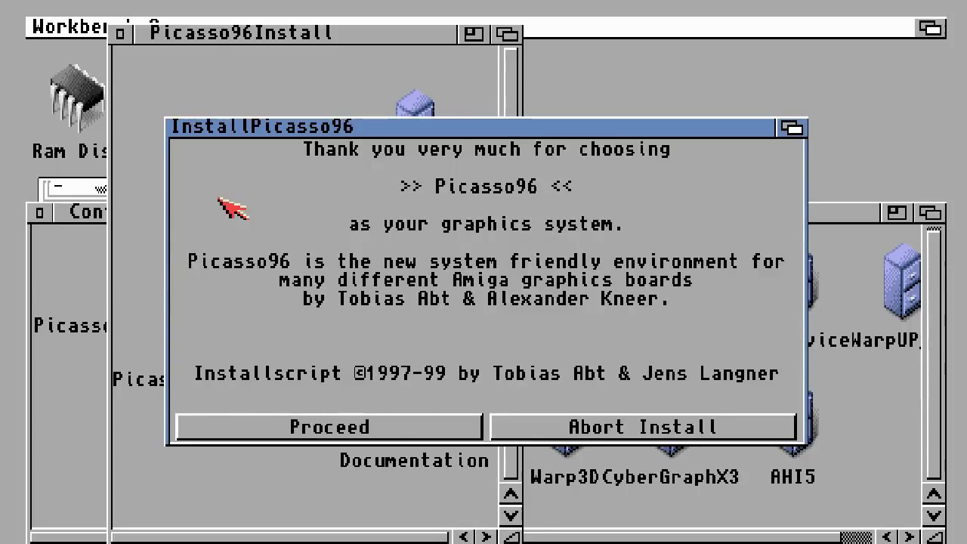
# Start a First Install of Picasso96 as Intermediate User, for real and without a log, skipping the manual.
pyautogui.click(353, 428)
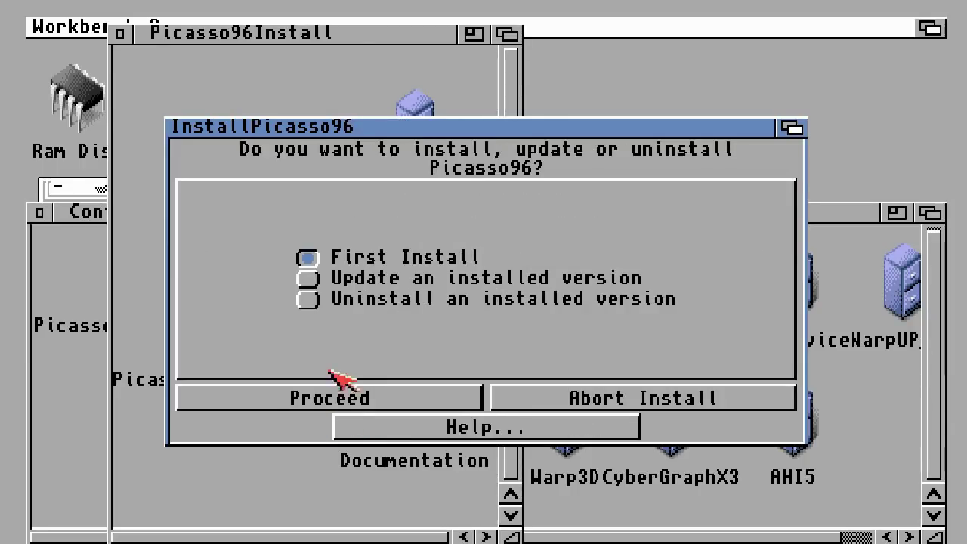
pyautogui.click(362, 397)
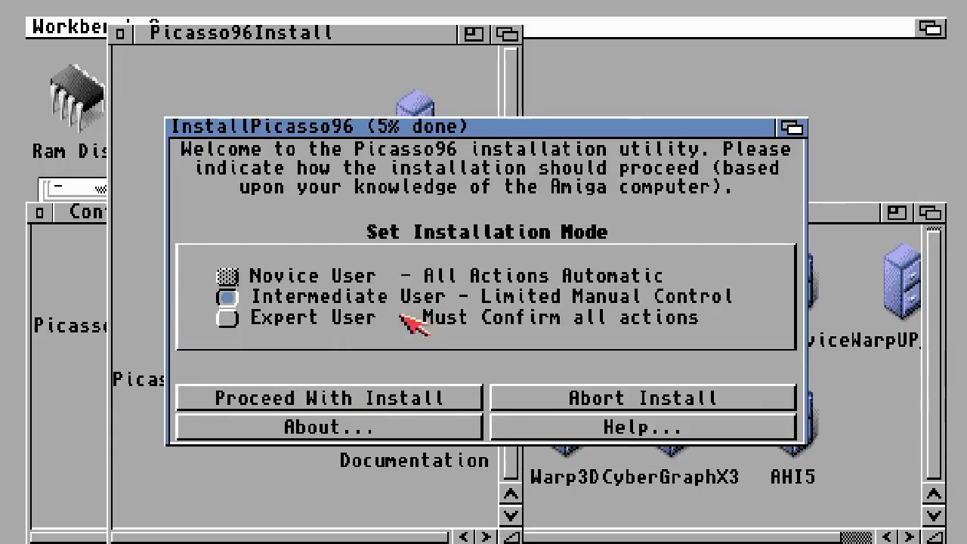
pyautogui.click(334, 401)
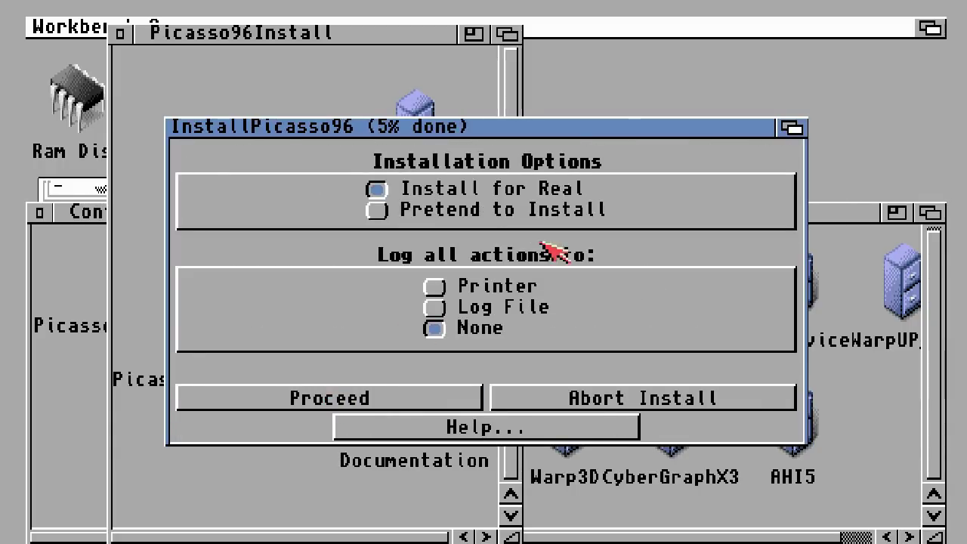
pyautogui.click(353, 397)
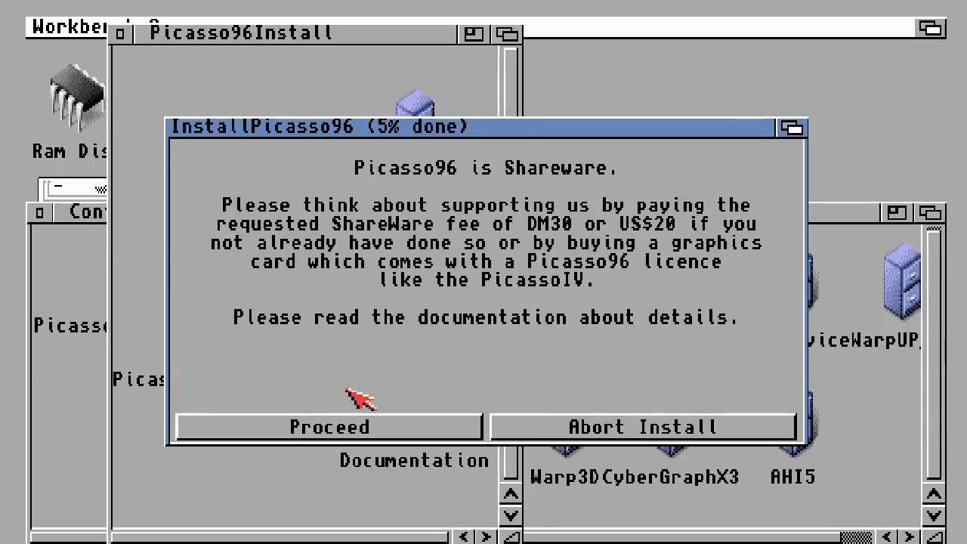
pyautogui.click(287, 430)
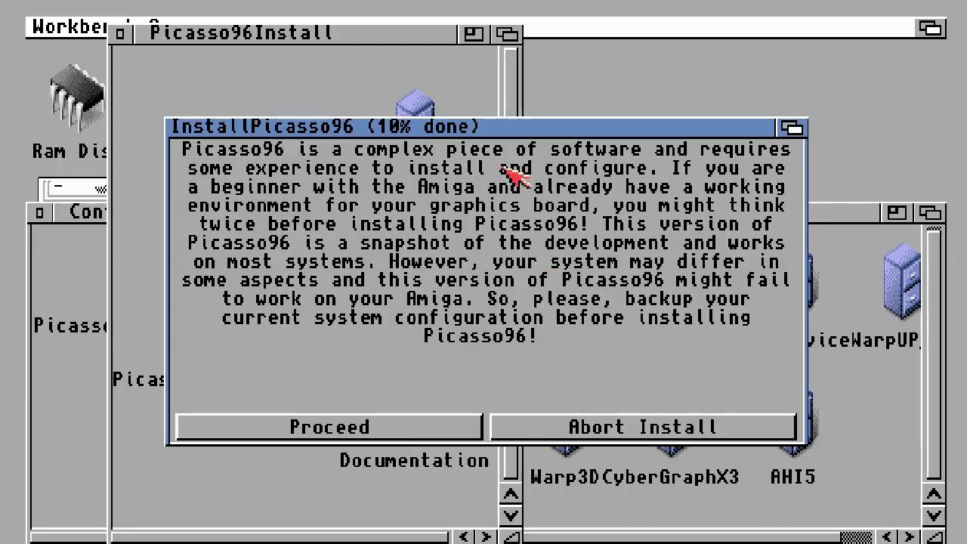
pyautogui.click(343, 428)
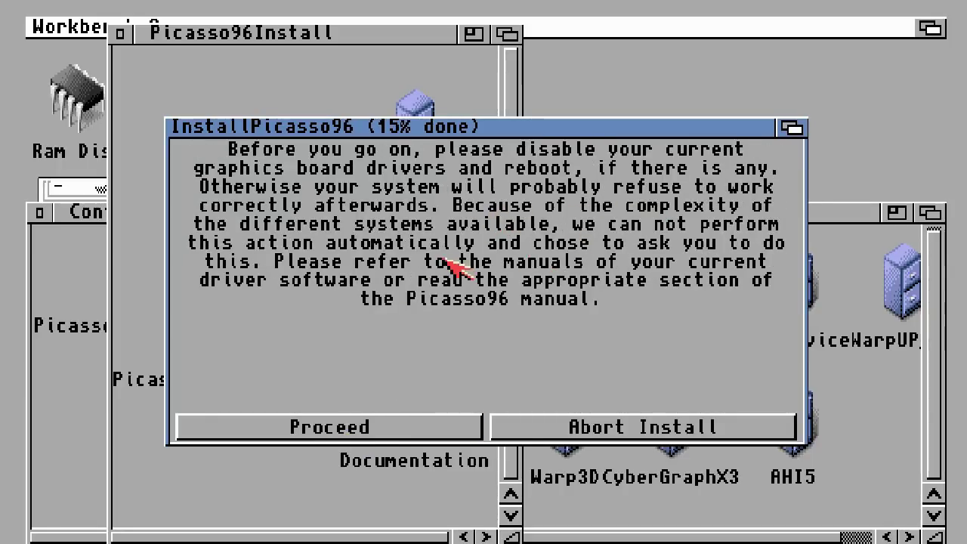
pyautogui.click(381, 432)
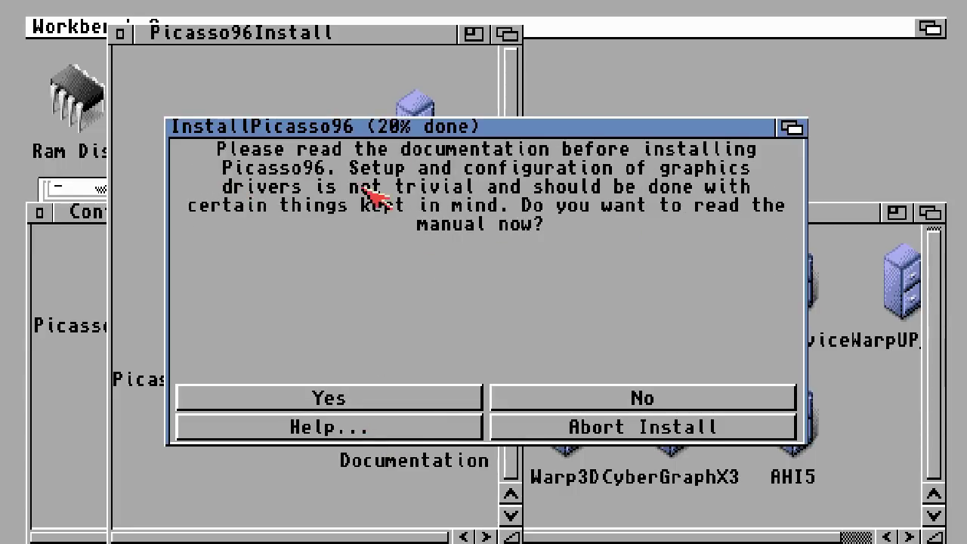
pyautogui.click(642, 399)
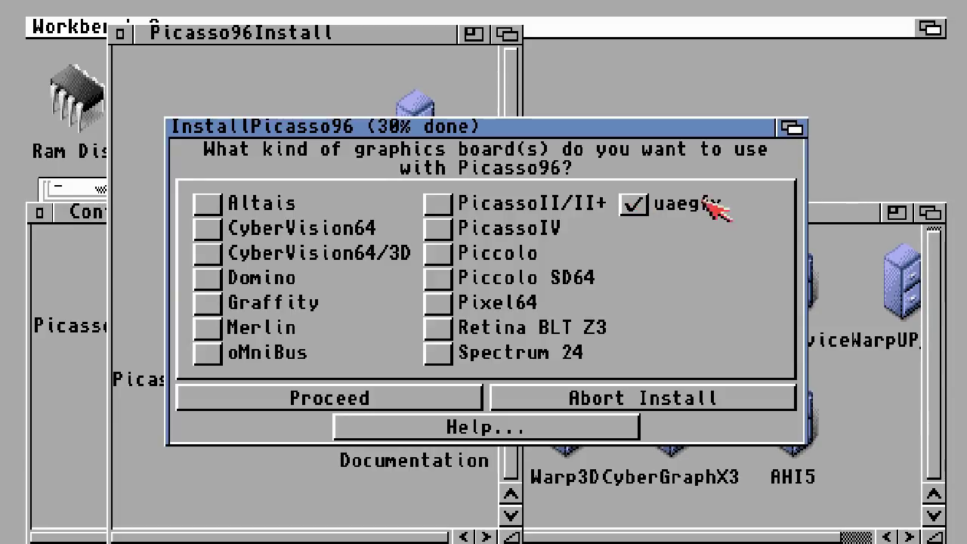
# Choose the uaegfx graphics board and install the library files to SYS:Libs and the monitor files to SYS:Devs/Monitors.
pyautogui.click(439, 398)
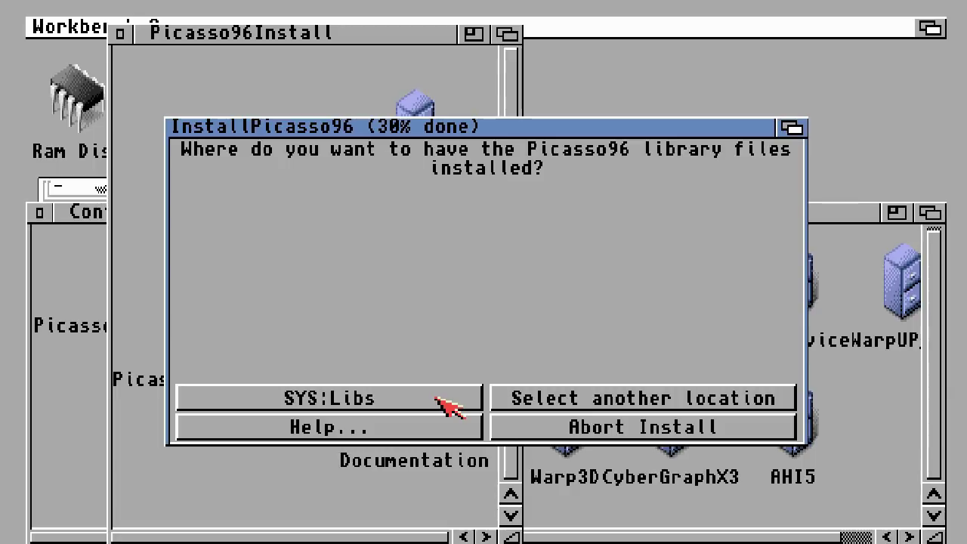
pyautogui.click(449, 405)
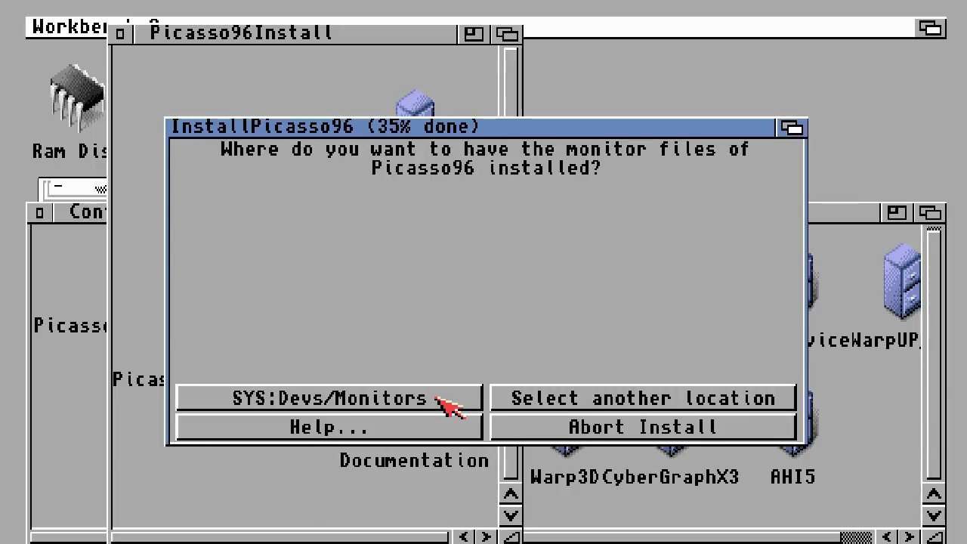
pyautogui.click(448, 405)
pyautogui.click(449, 405)
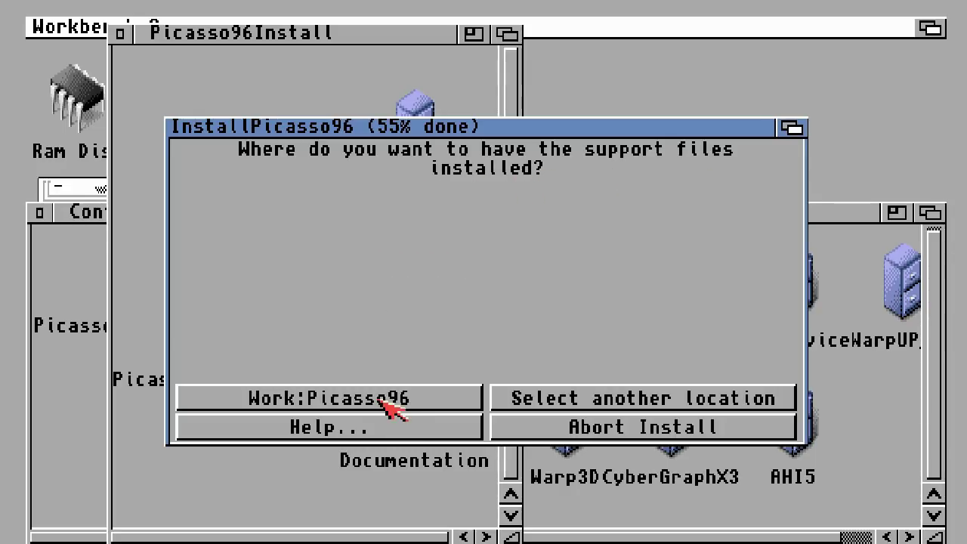
# Choose the WB: volume as the destination for the Picasso96 support files.
pyautogui.click(570, 401)
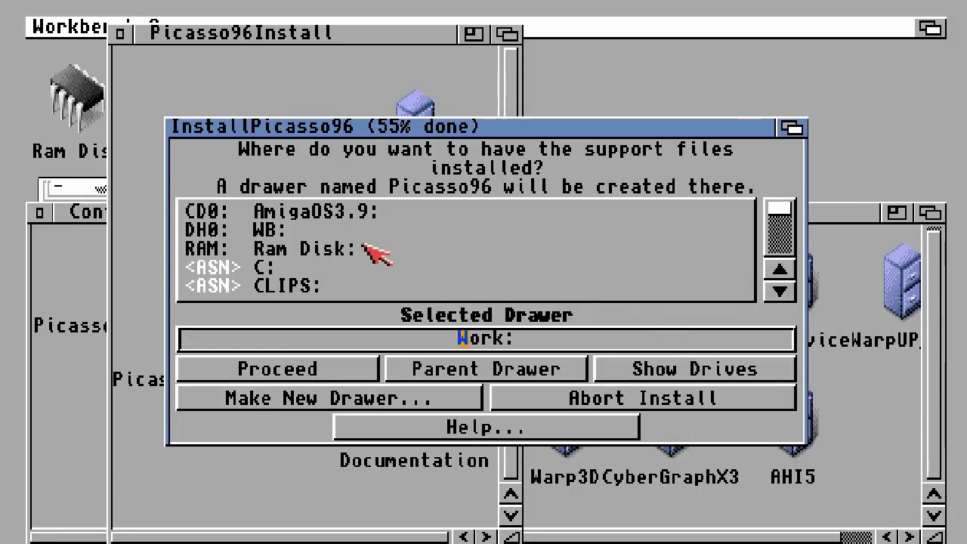
pyautogui.doubleClick(271, 231)
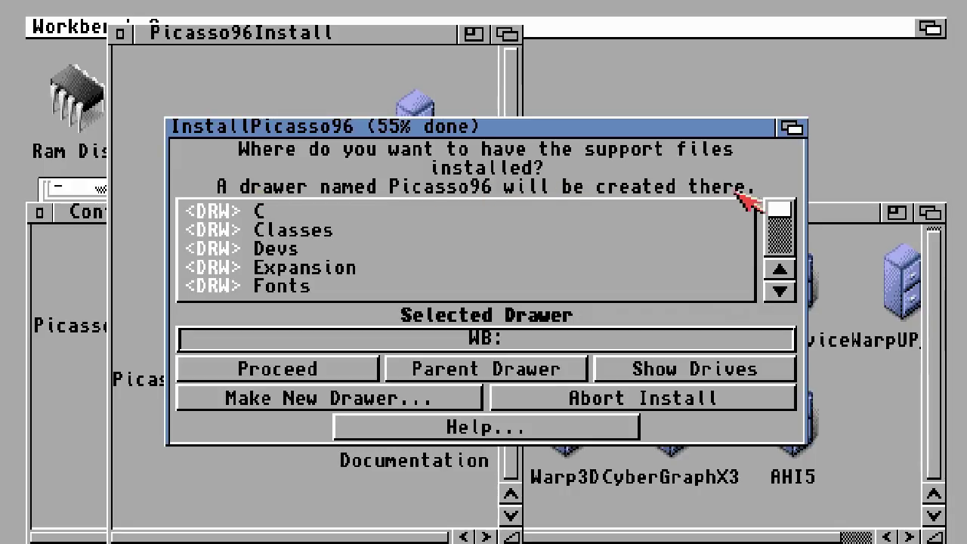
pyautogui.click(368, 370)
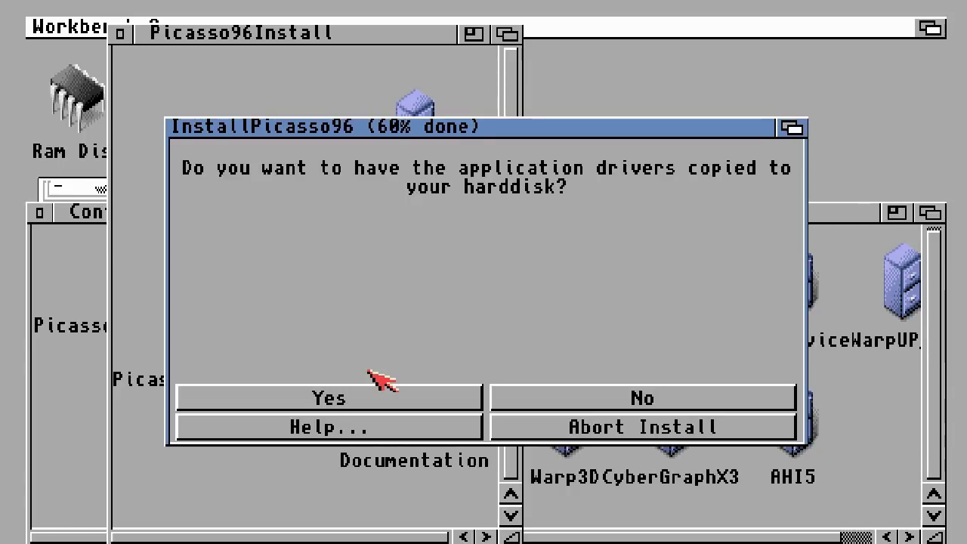
# Agree to copy the application drivers and start P96_PrinterPatch at boot-up, and confirm the choices to begin installing the Picasso96 files.
pyautogui.click(382, 401)
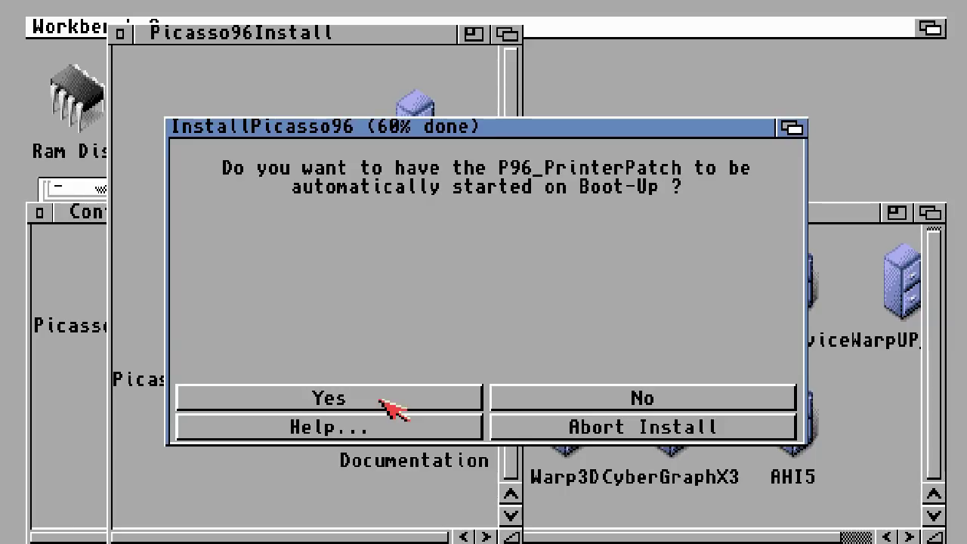
pyautogui.click(382, 401)
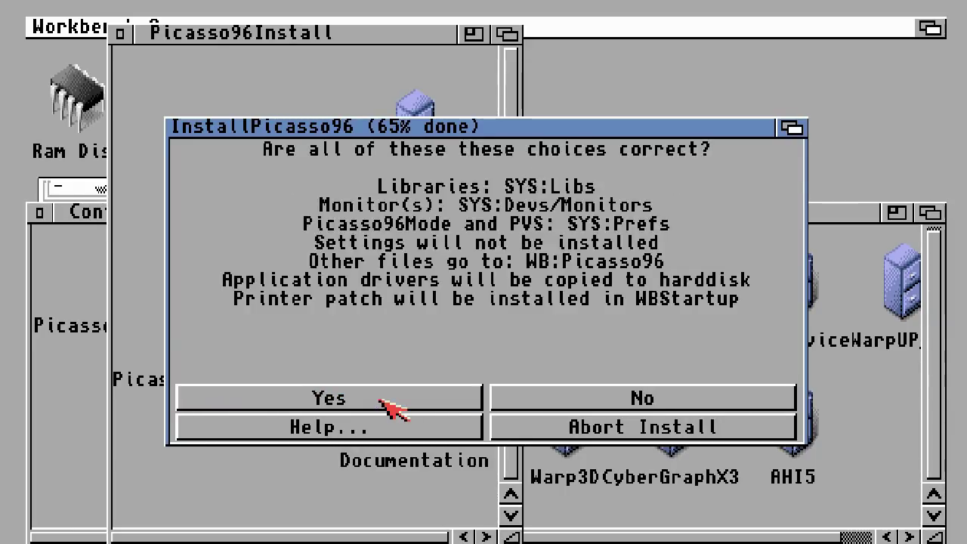
pyautogui.click(382, 401)
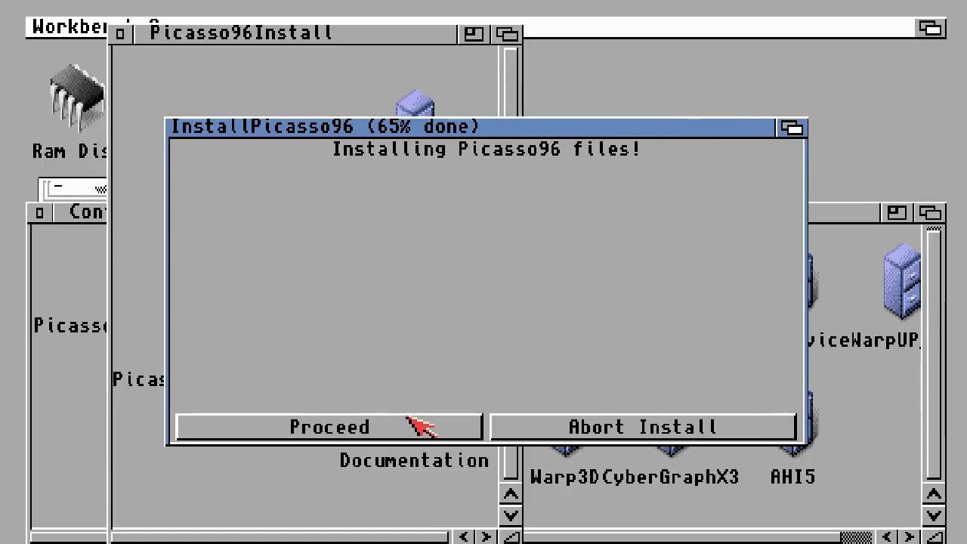
pyautogui.click(432, 429)
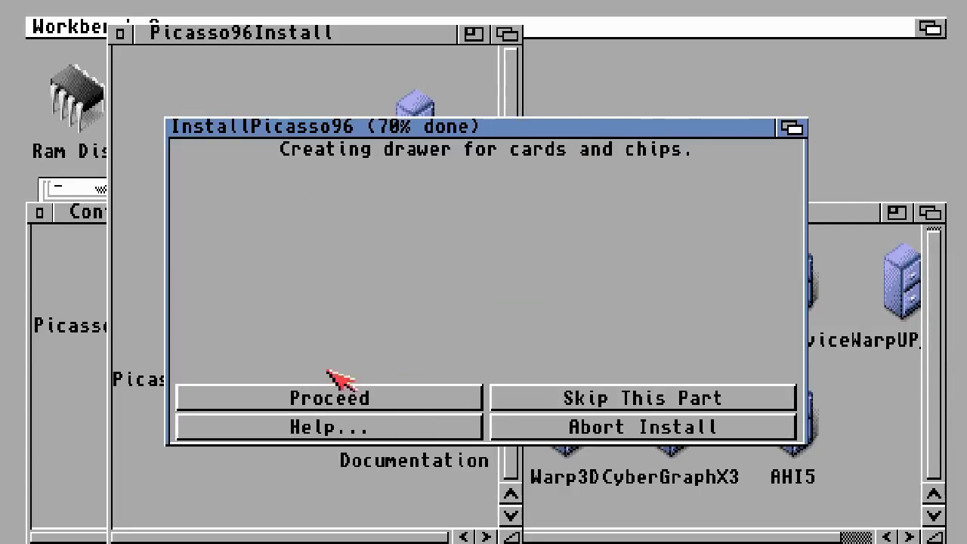
# Create the drawer for cards and chips and copy the RTG system, fast layers and cross platform emulation libraries to SYS:Libs/Picasso96.
pyautogui.click(346, 397)
pyautogui.click(346, 398)
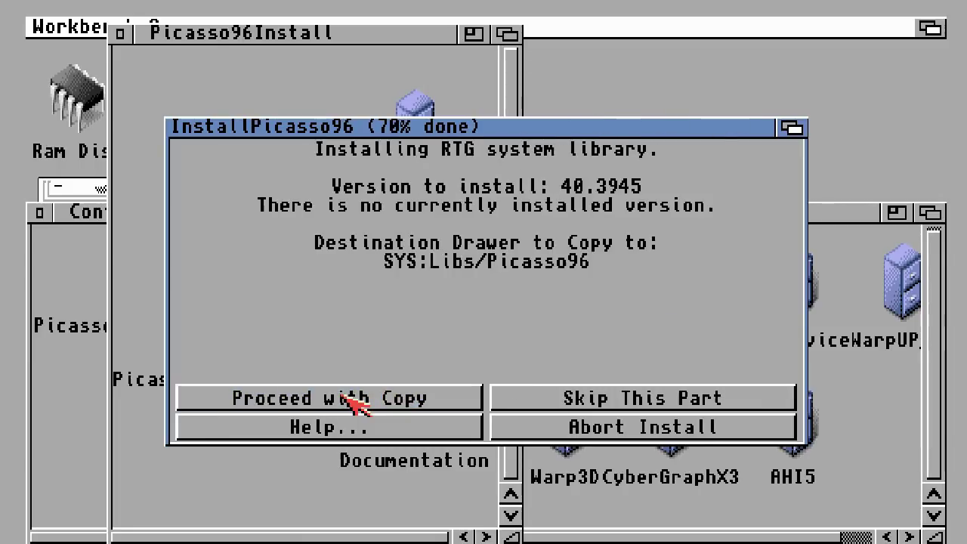
pyautogui.click(353, 401)
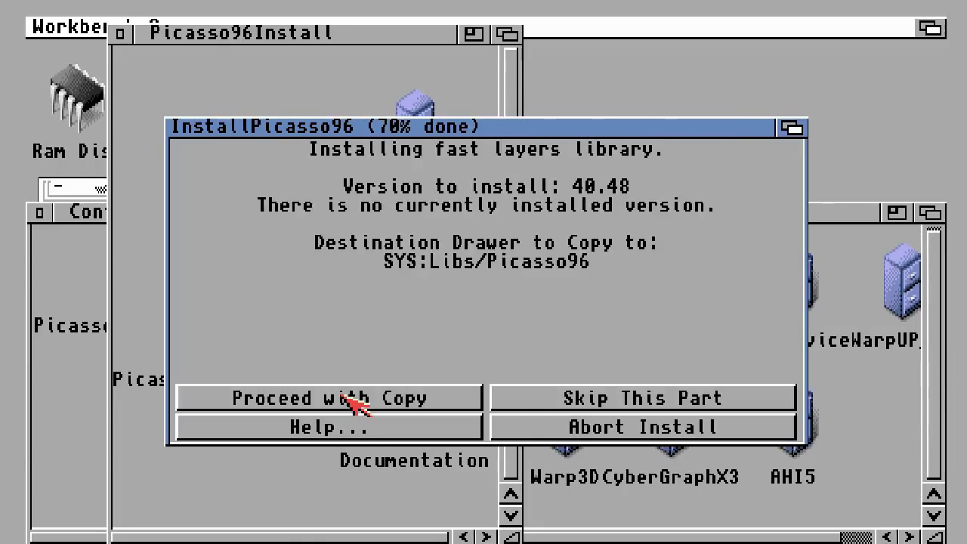
pyautogui.click(350, 395)
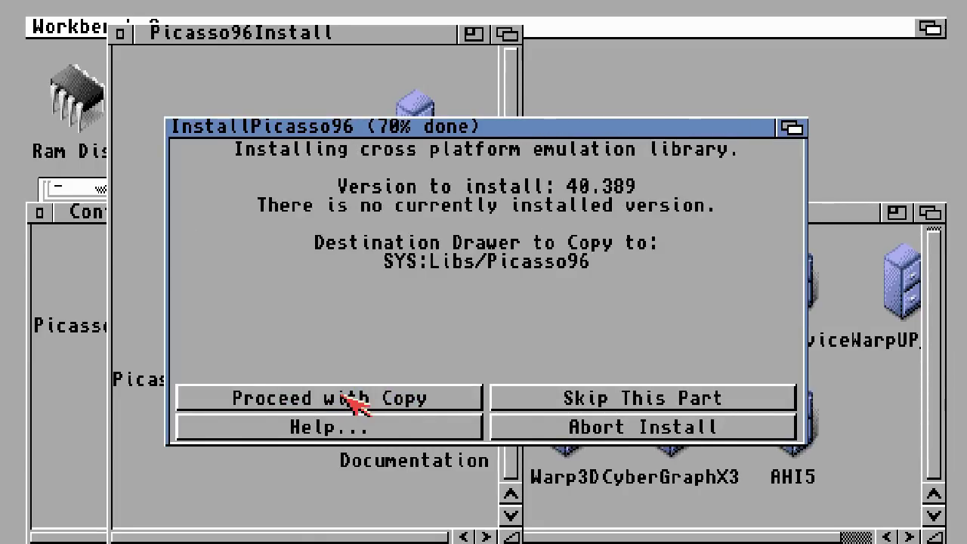
pyautogui.click(355, 404)
pyautogui.click(355, 404)
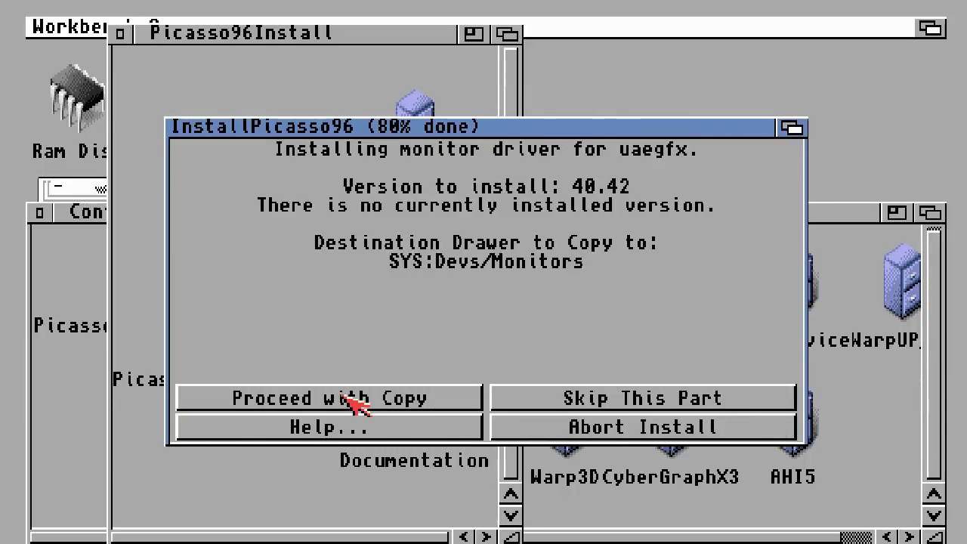
# Install the uaegfx monitor driver with adjusted tooltypes, and copy Picasso96Mode and the Picasso96 Variable Setter (PVS) to SYS:Prefs.
pyautogui.click(355, 404)
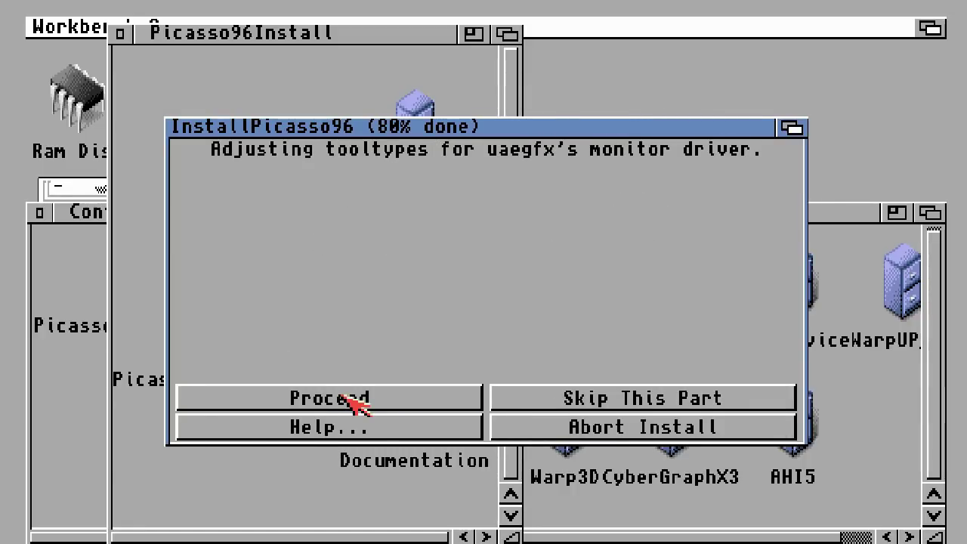
pyautogui.click(355, 404)
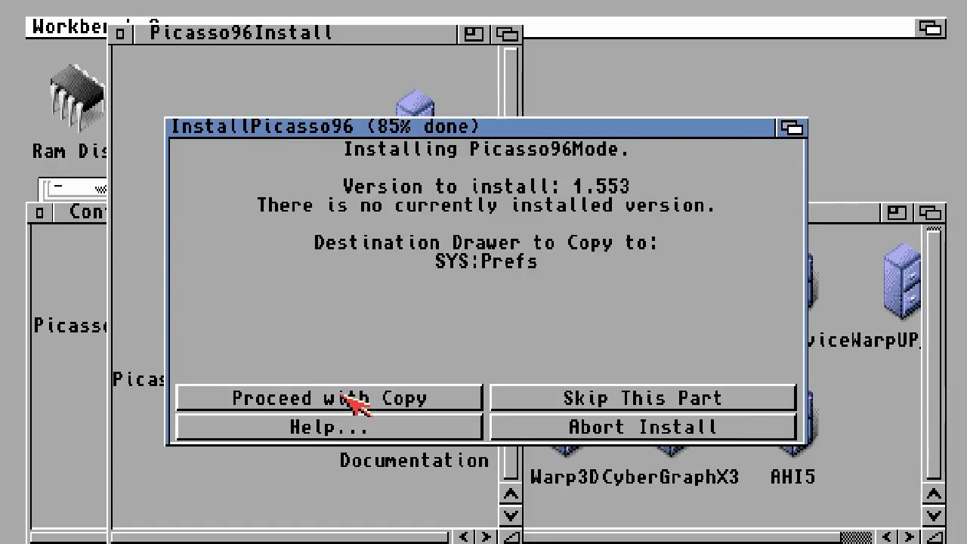
pyautogui.click(355, 404)
pyautogui.click(355, 404)
pyautogui.click(355, 404)
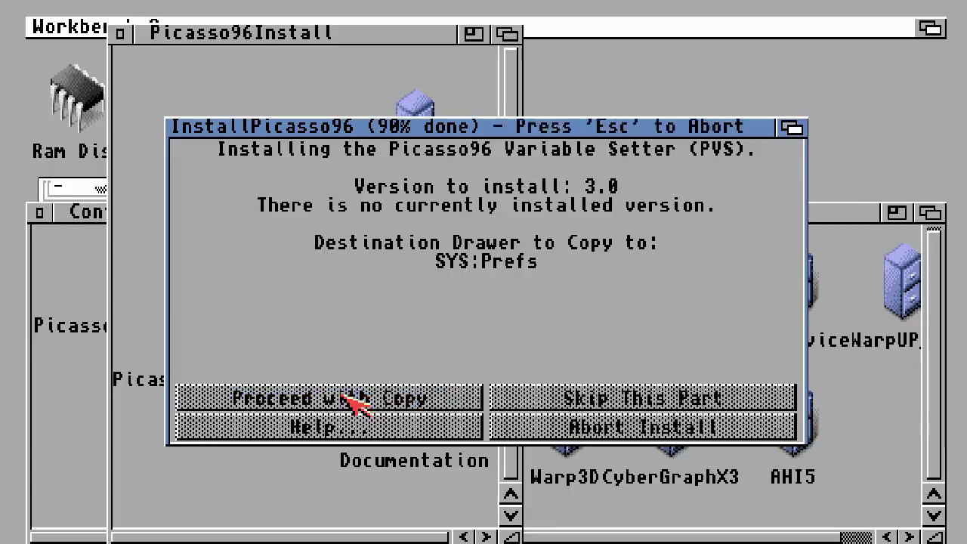
pyautogui.click(355, 404)
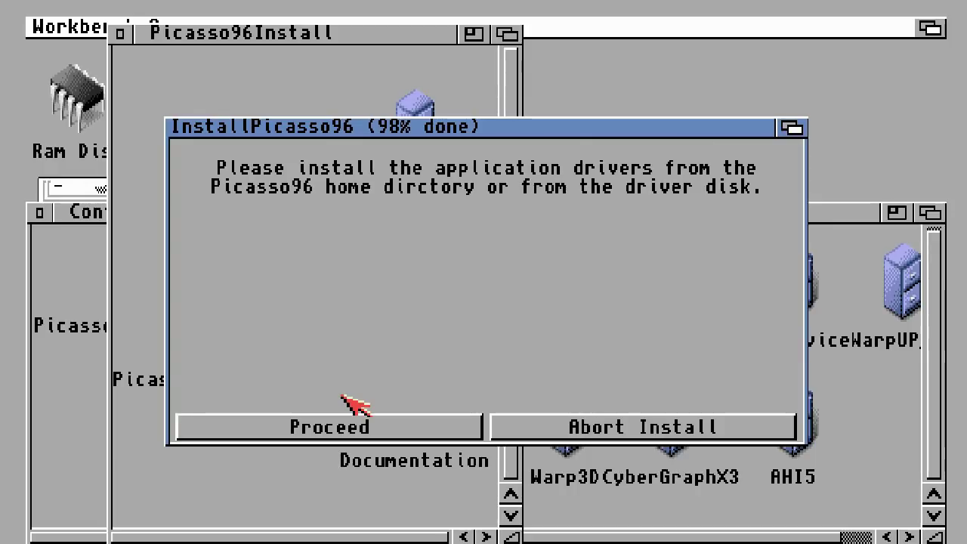
# Acknowledge the application driver notice and the closing messages to finish the Picasso96 installer.
pyautogui.click(351, 425)
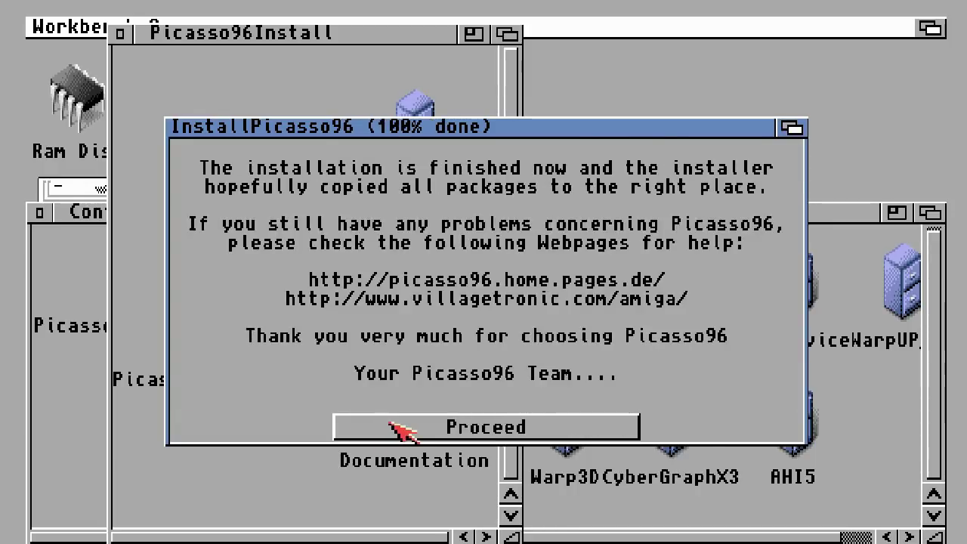
pyautogui.click(392, 424)
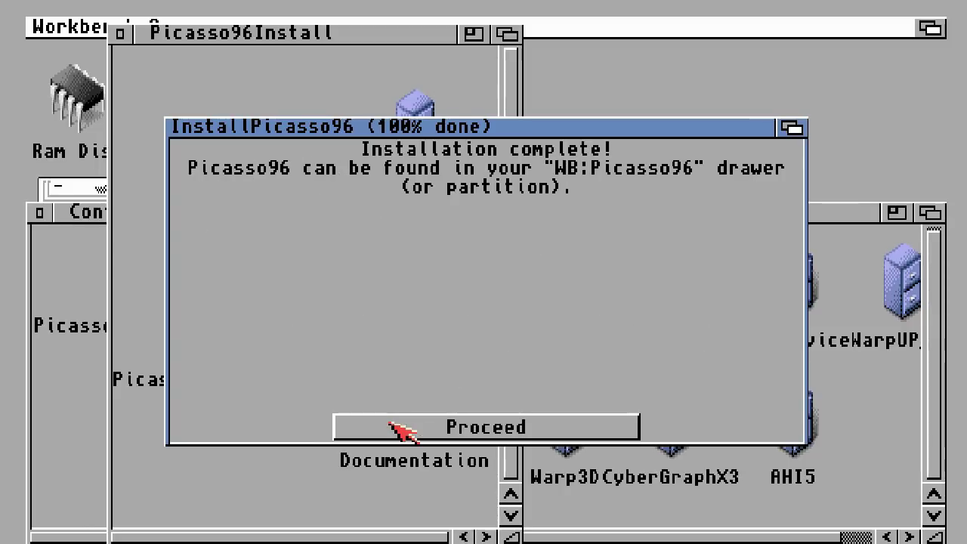
pyautogui.click(393, 426)
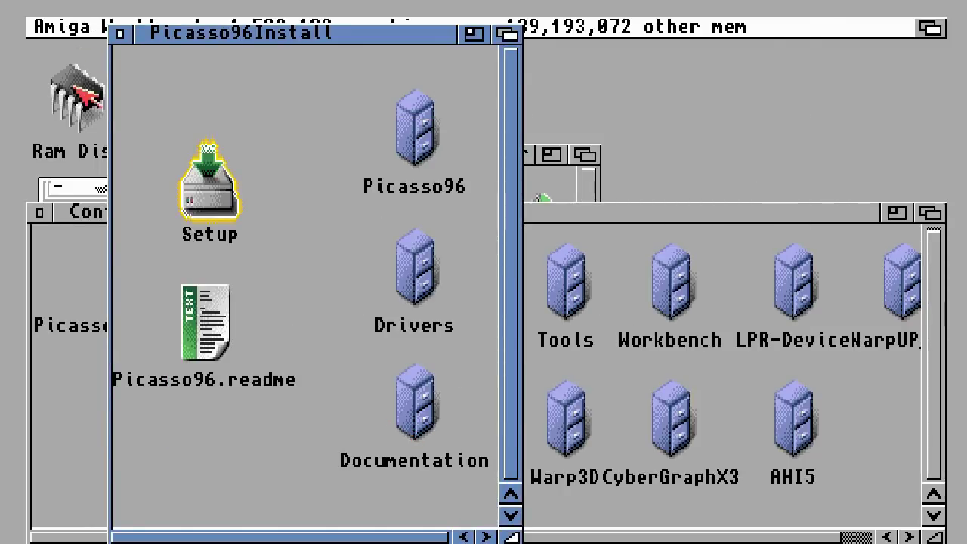
# Close the Picasso96Install, Contribution and AmigaOS3.9 windows and eject the AmigaOS39-2018.iso CD image in the WinUAE properties.
pyautogui.click(121, 35)
pyautogui.click(40, 213)
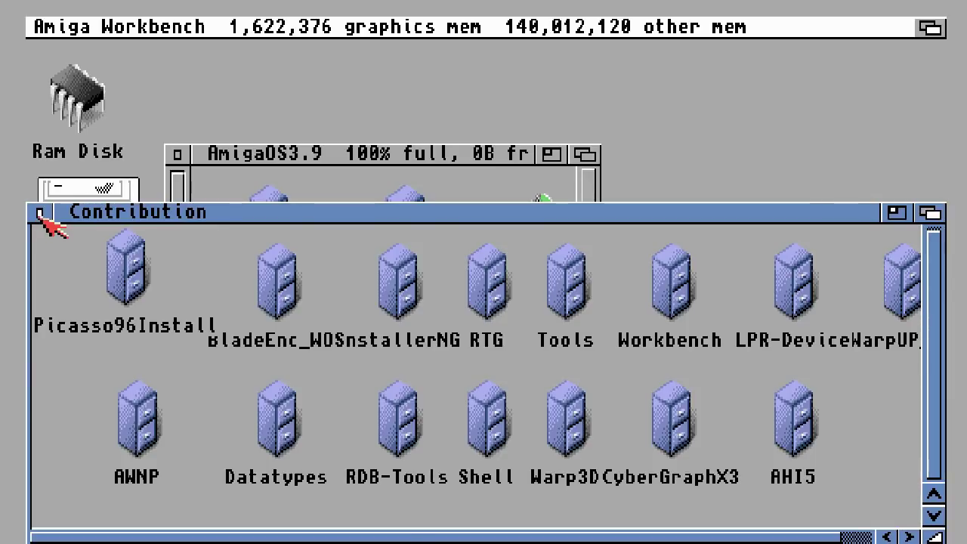
pyautogui.click(40, 213)
pyautogui.click(177, 154)
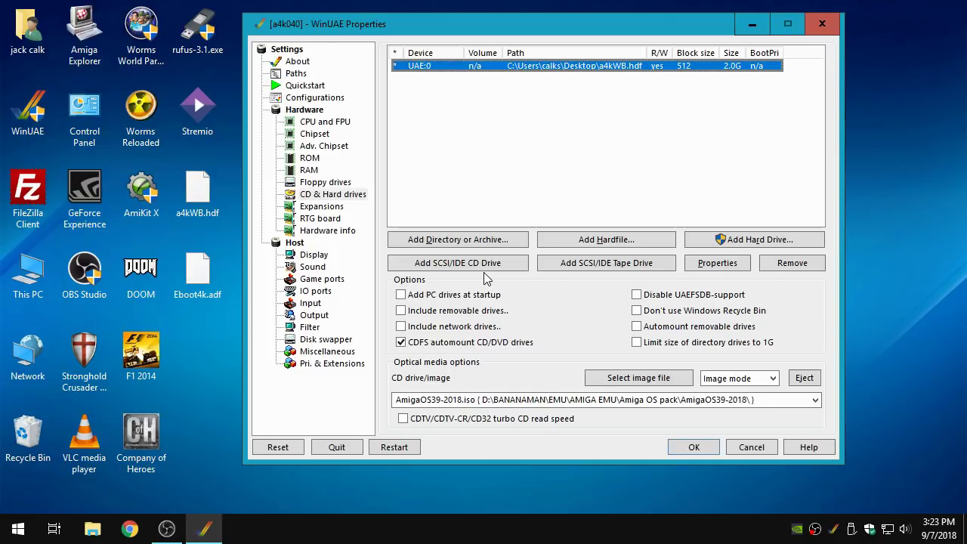
pyautogui.click(806, 380)
pyautogui.click(689, 447)
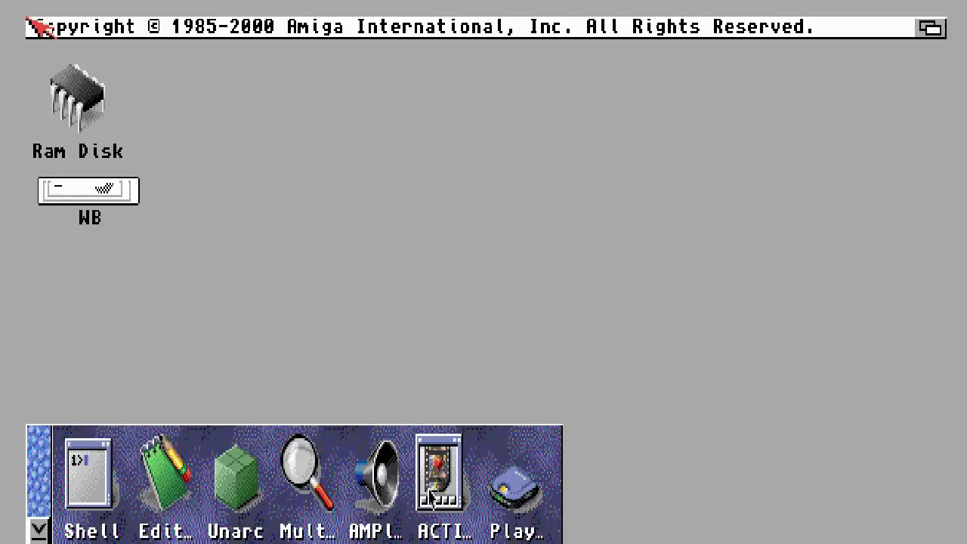
# Move the program dock to the lower-right corner of the Workbench desktop.
pyautogui.click(51, 447)
pyautogui.moveTo(57, 450); pyautogui.dragTo(442, 453)
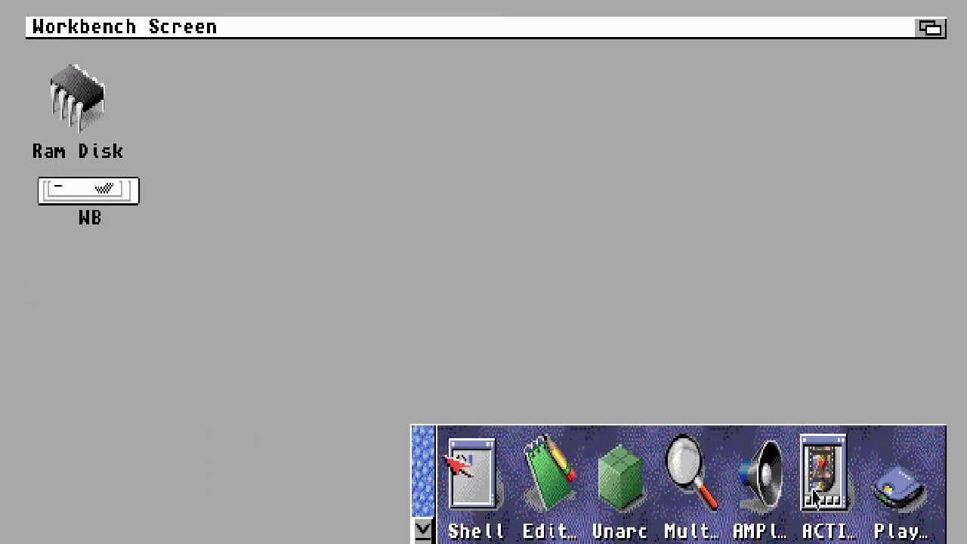
# Open the ScreenMode preferences from the Prefs drawer on the WB disk.
pyautogui.doubleClick(127, 196)
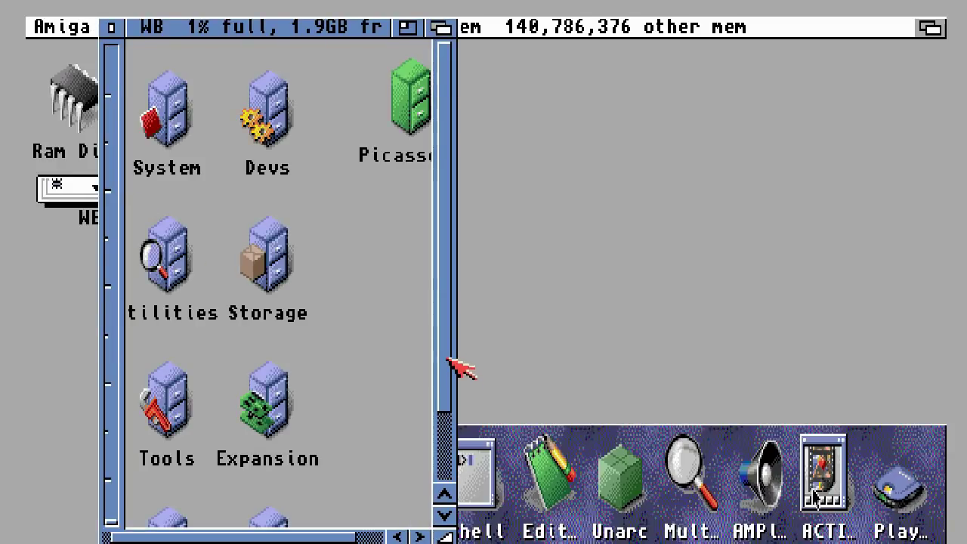
pyautogui.moveTo(451, 367); pyautogui.dragTo(448, 458)
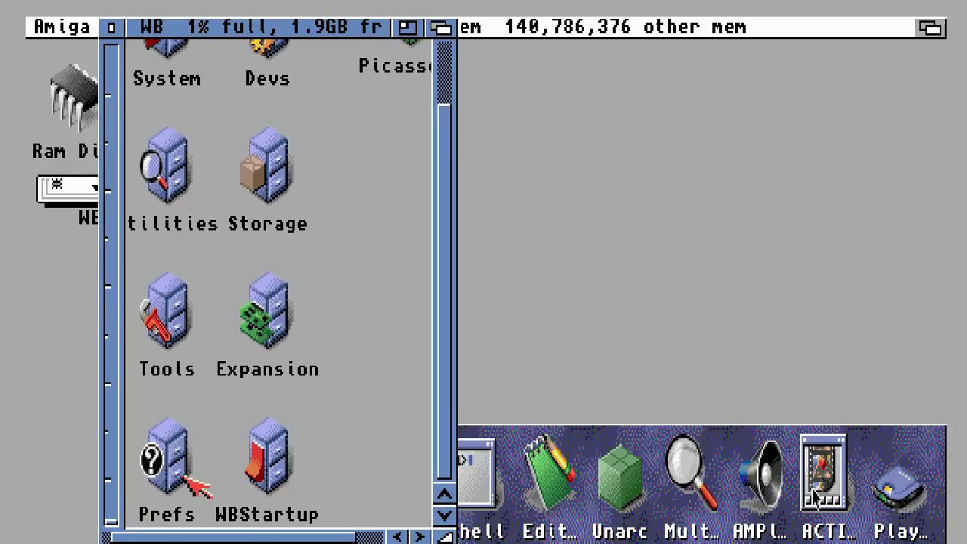
pyautogui.doubleClick(167, 460)
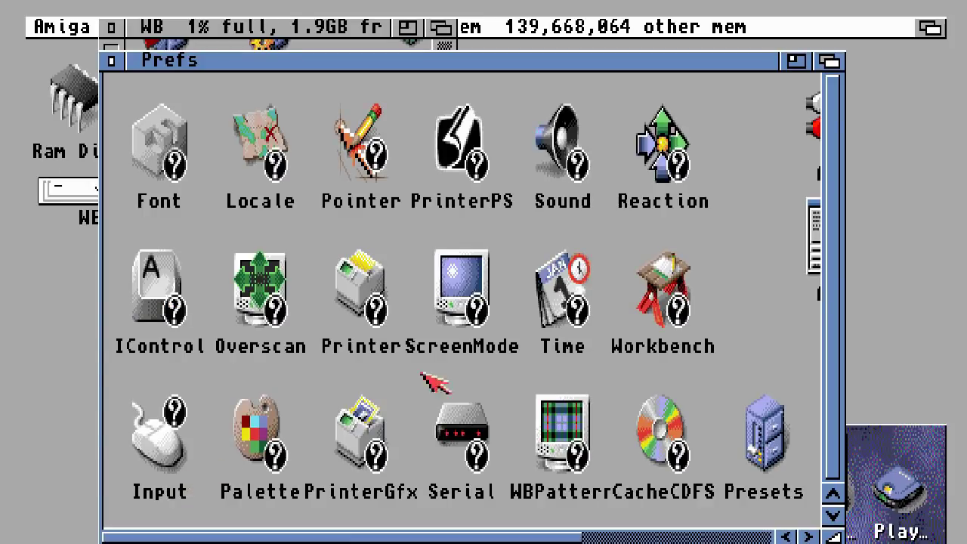
pyautogui.doubleClick(480, 297)
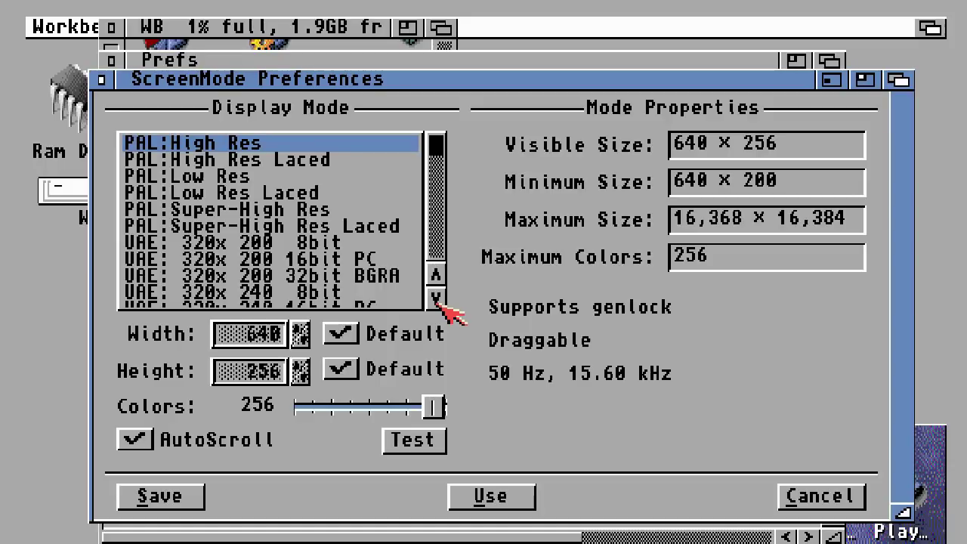
# Choose the UAE:1280x 720 32bit BGRA display mode, test it and save it as the Workbench screen mode.
pyautogui.moveTo(436, 298); pyautogui.dragTo(437, 299)
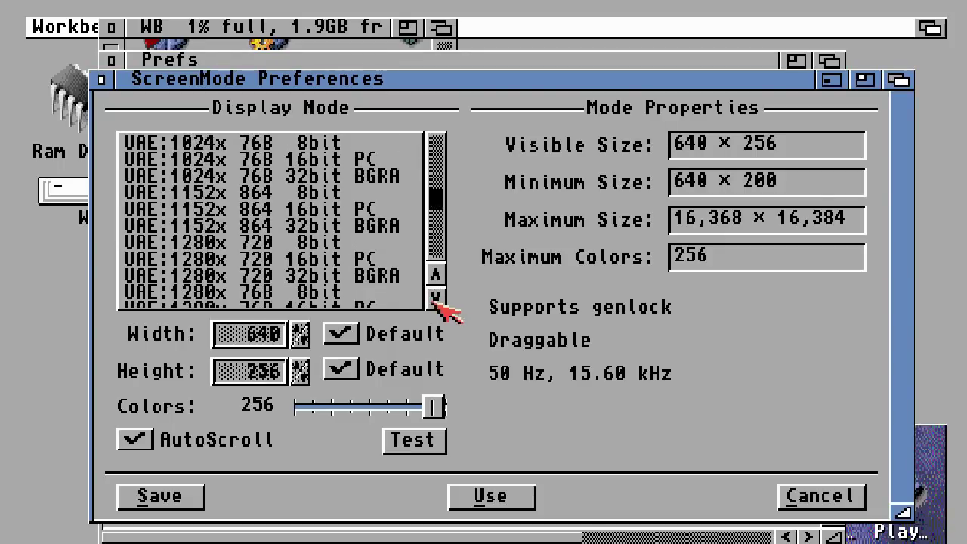
pyautogui.click(210, 276)
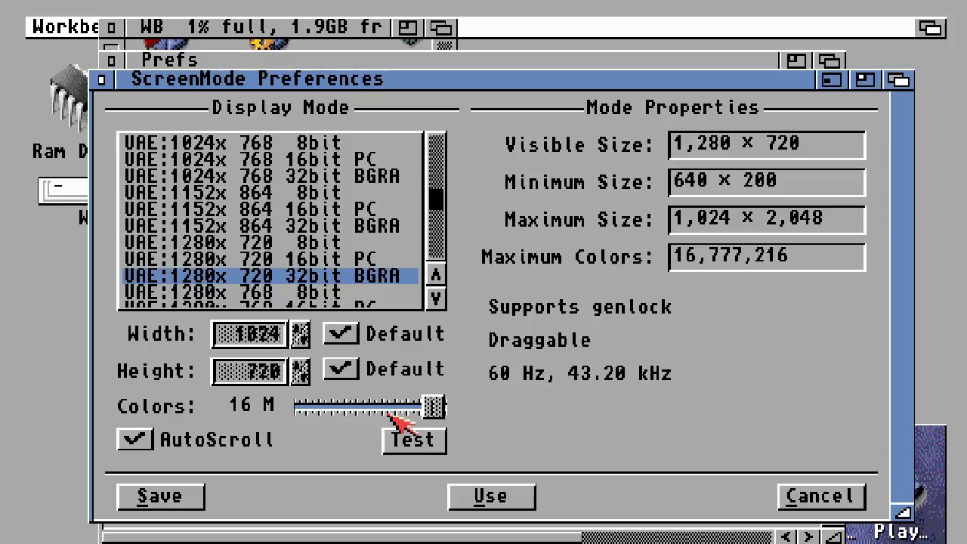
pyautogui.click(416, 444)
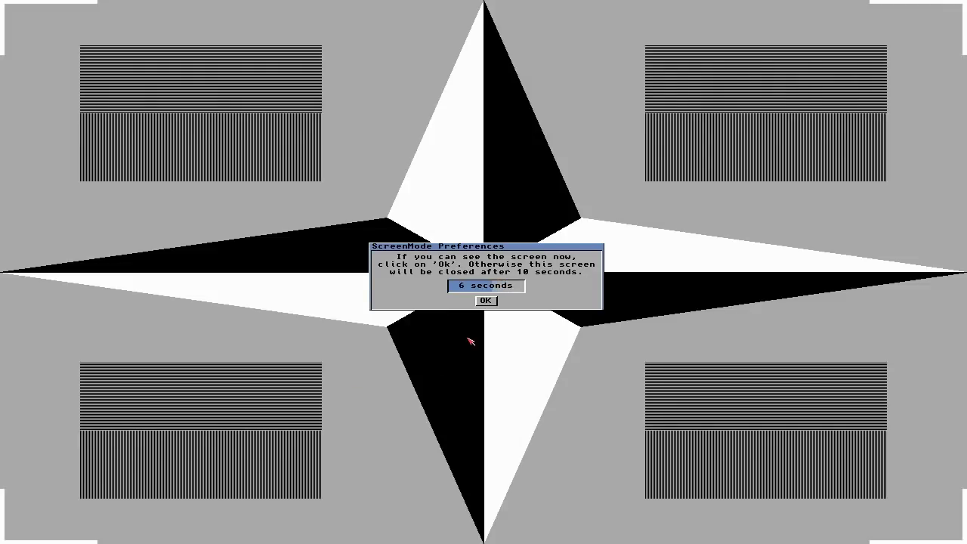
pyautogui.click(488, 300)
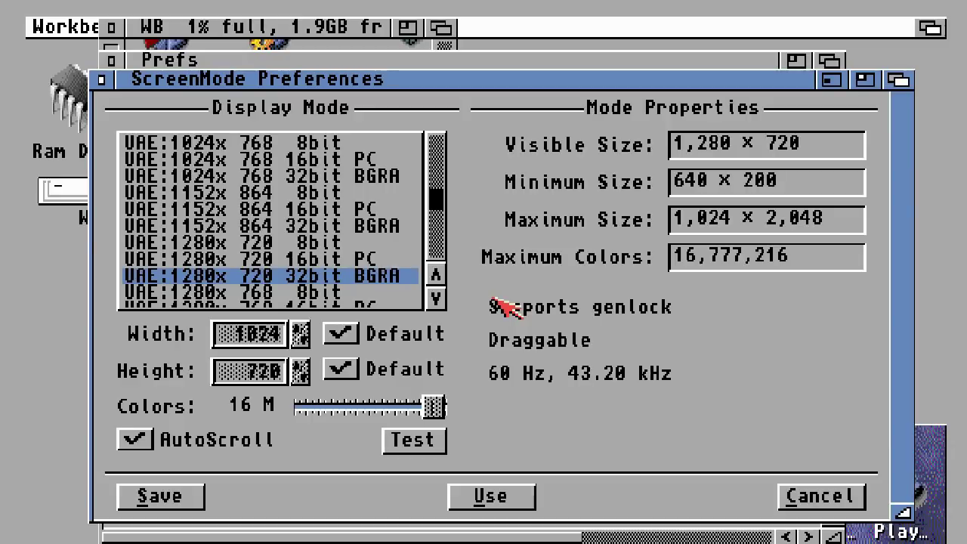
pyautogui.click(160, 499)
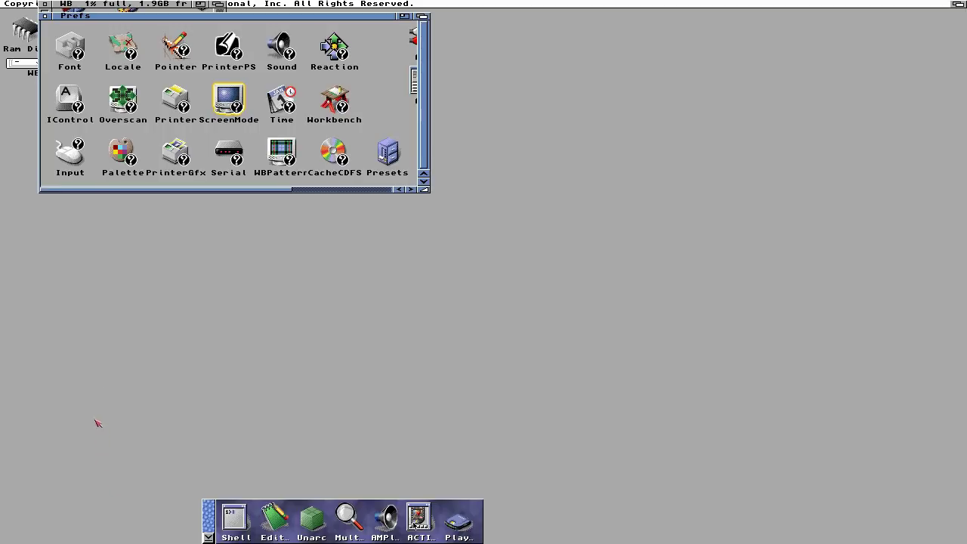
# Close the Prefs and WB windows and move the program dock to the lower-left corner of the desktop.
pyautogui.click(46, 16)
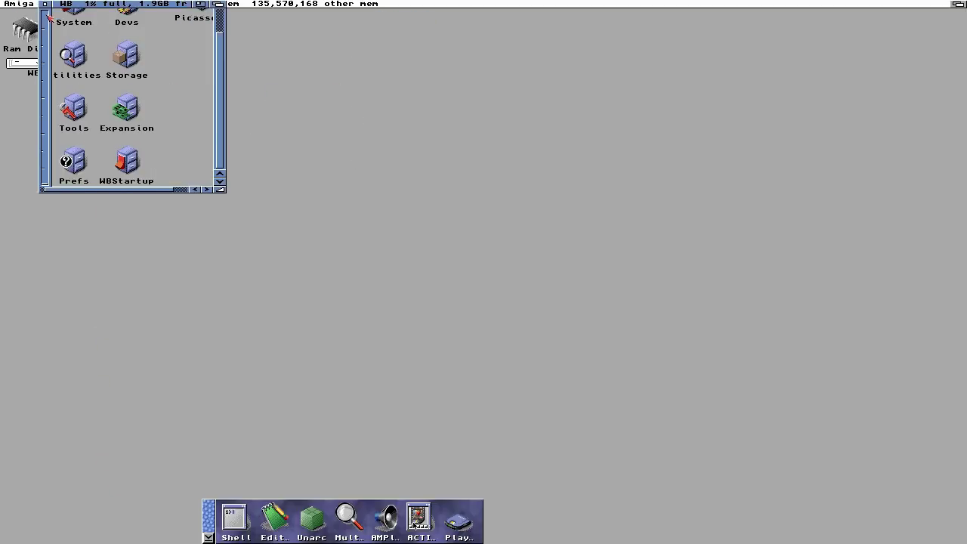
pyautogui.click(47, 7)
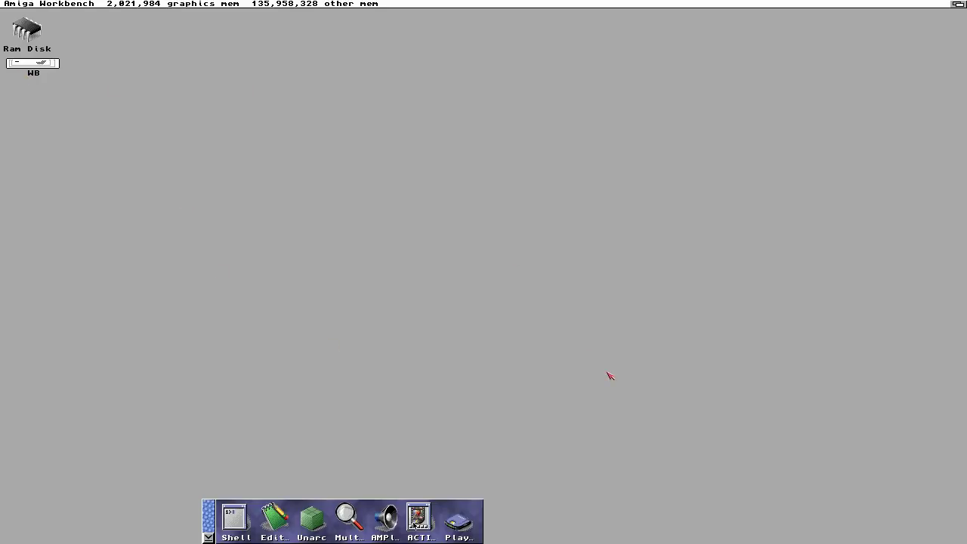
pyautogui.moveTo(209, 523); pyautogui.dragTo(34, 531)
pyautogui.click(189, 106)
# Open the WB disk and place its window near the middle of the desktop, showing the first drawers.
pyautogui.doubleClick(50, 68)
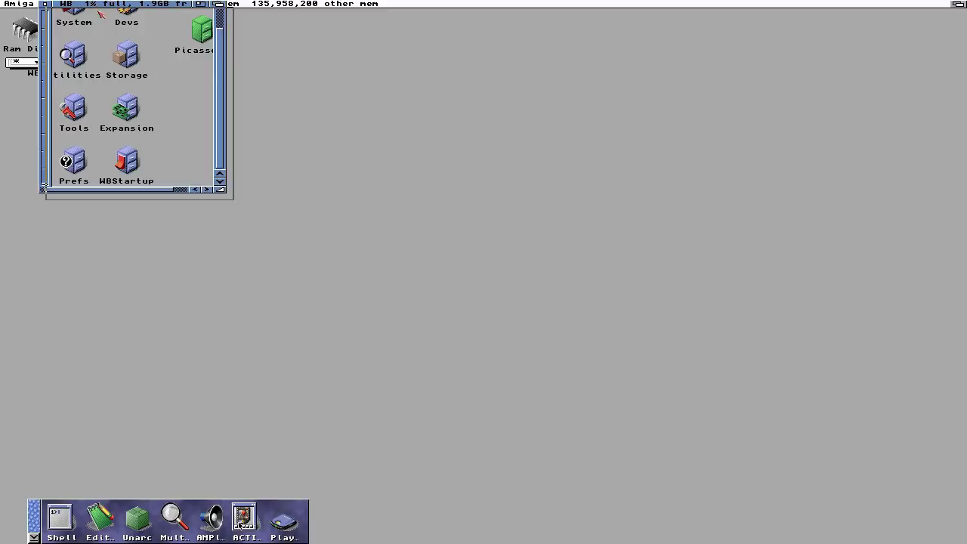
pyautogui.moveTo(92, 6); pyautogui.dragTo(352, 149)
pyautogui.moveTo(480, 288); pyautogui.dragTo(483, 228)
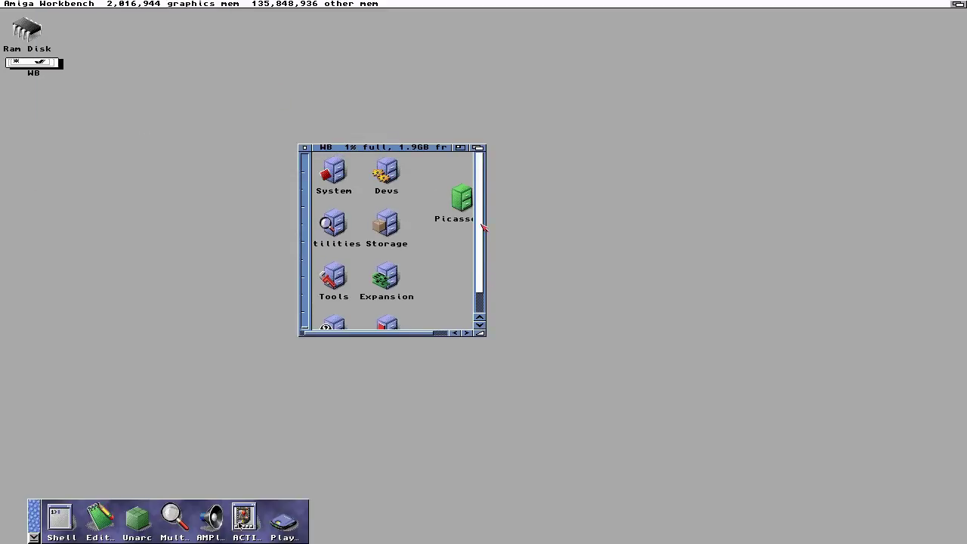
# Enlarge the WB disk window so that all its drawers down to Prefs and WBStartup fit inside.
pyautogui.moveTo(481, 333); pyautogui.dragTo(681, 426)
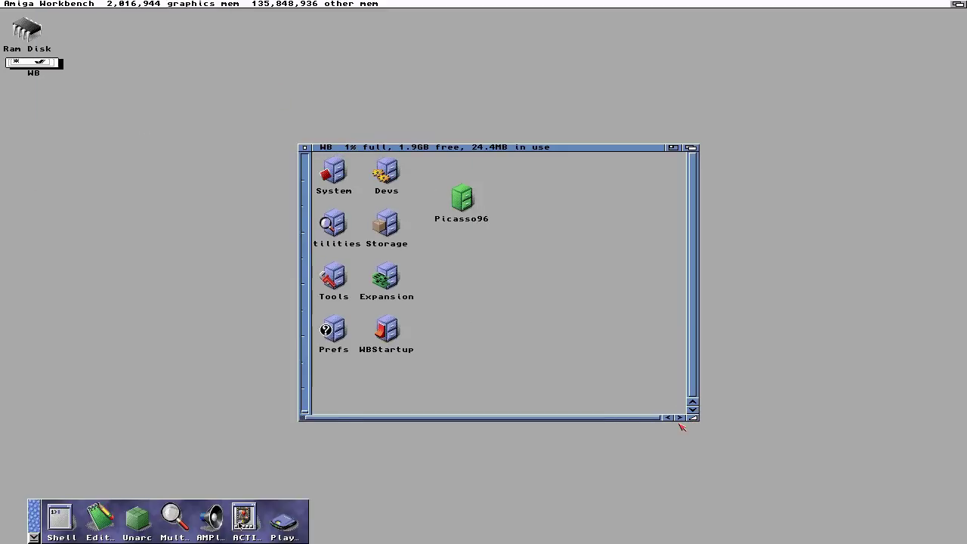
pyautogui.click(211, 125)
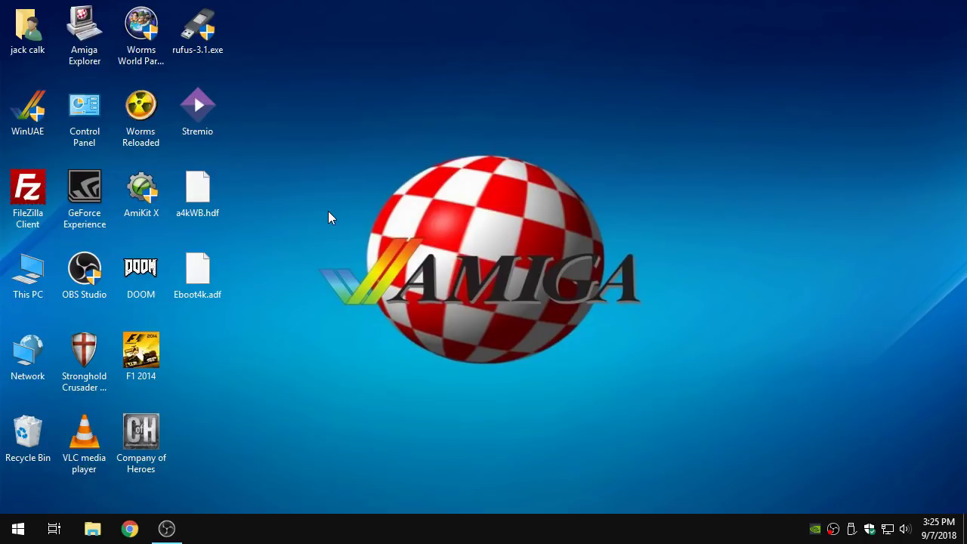
# Switch to the Windows desktop, launch WinUAE and load the a4k040 configuration.
pyautogui.doubleClick(33, 119)
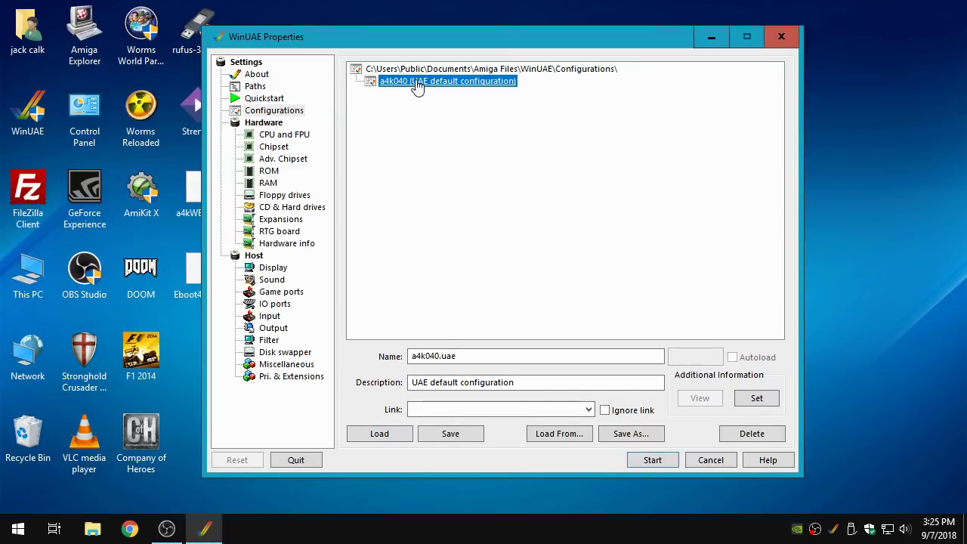
pyautogui.click(405, 436)
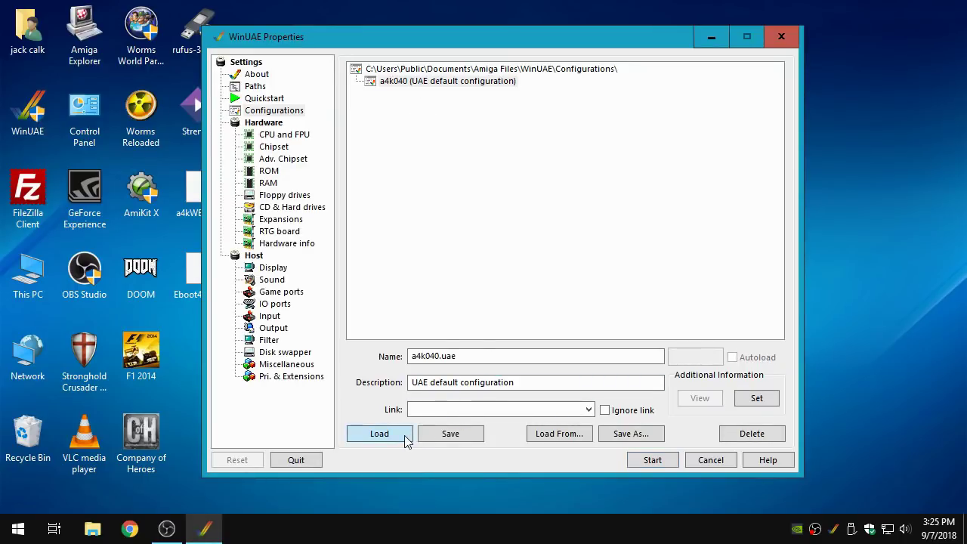
pyautogui.click(434, 84)
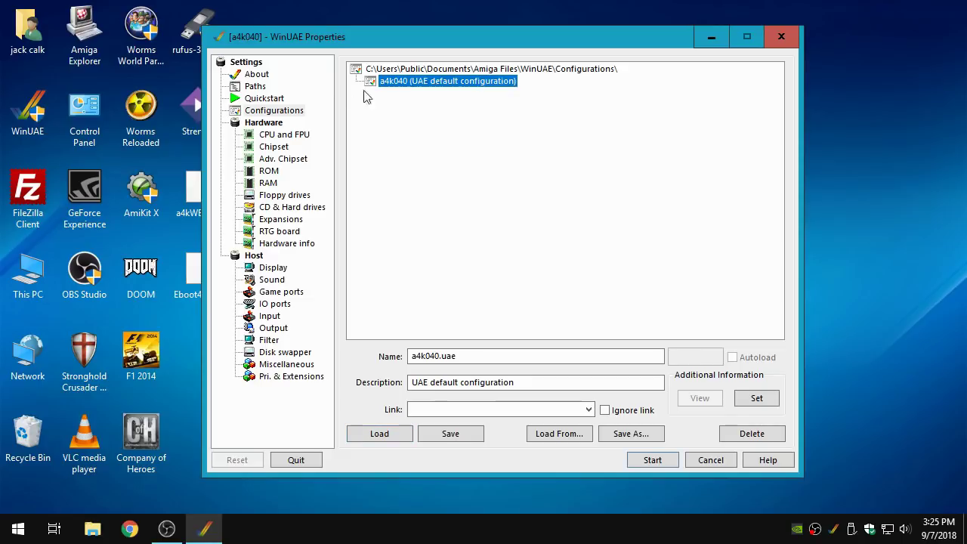
# Enable CDFS automount of CD/DVD drives and adding PC drives at startup in the hard drive settings.
pyautogui.click(291, 210)
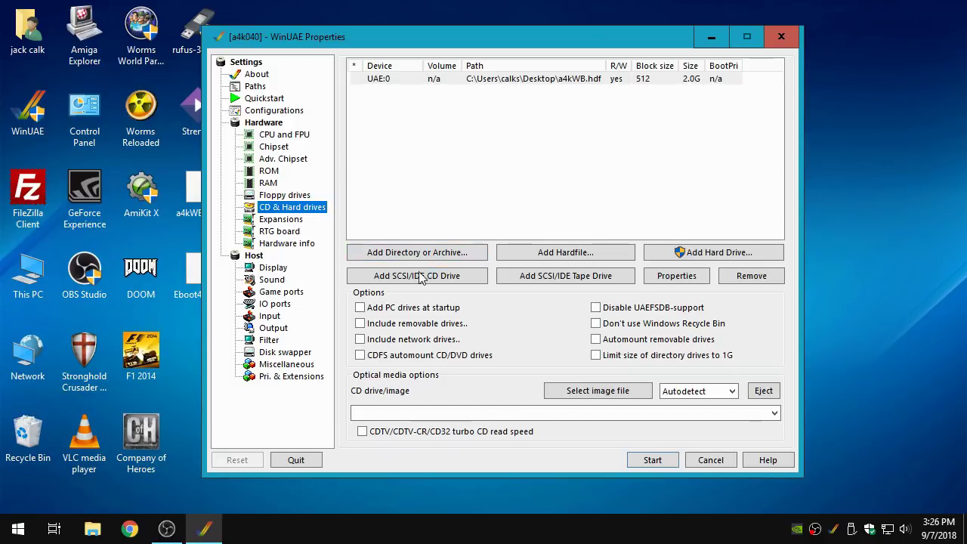
pyautogui.click(360, 355)
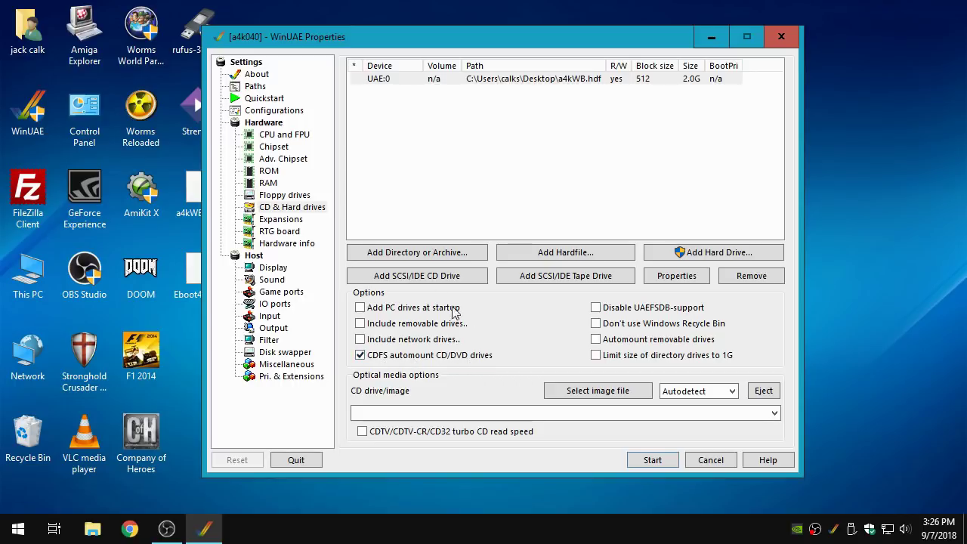
pyautogui.click(361, 308)
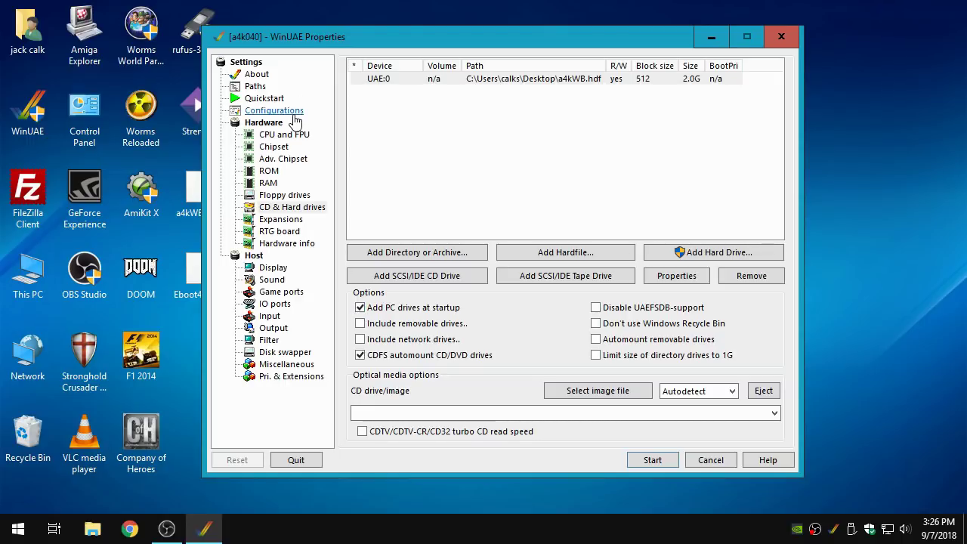
# Save the changed settings to the a4k040 configuration and start the emulation.
pyautogui.click(292, 195)
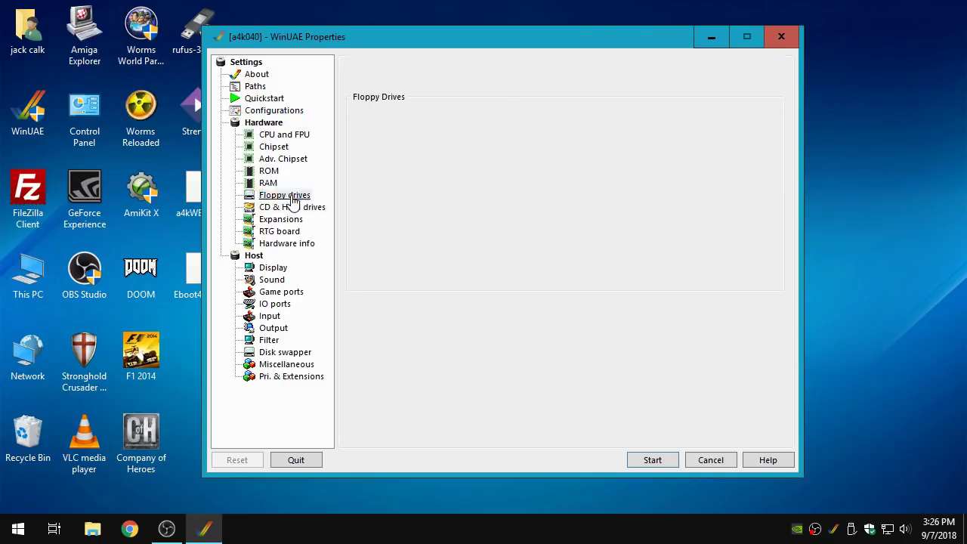
pyautogui.click(266, 112)
pyautogui.click(415, 88)
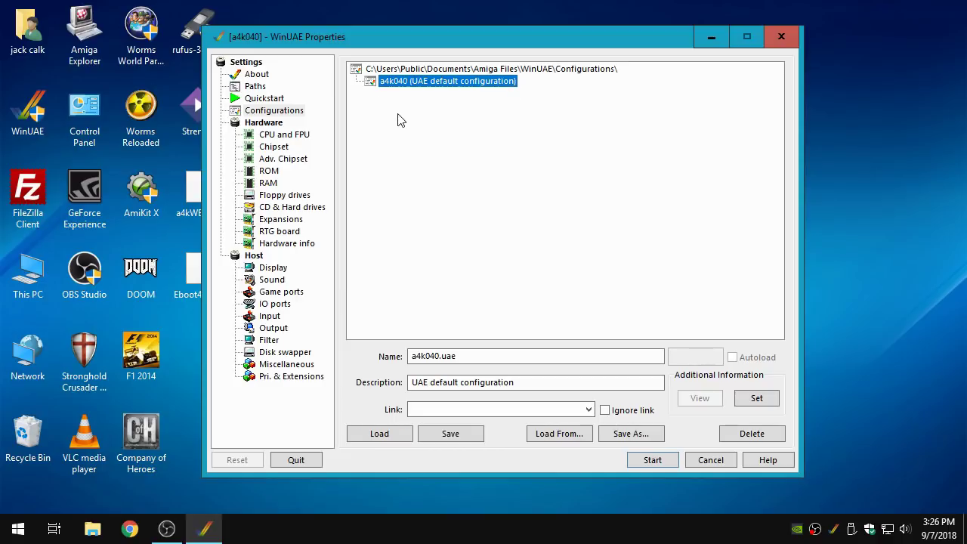
pyautogui.click(465, 438)
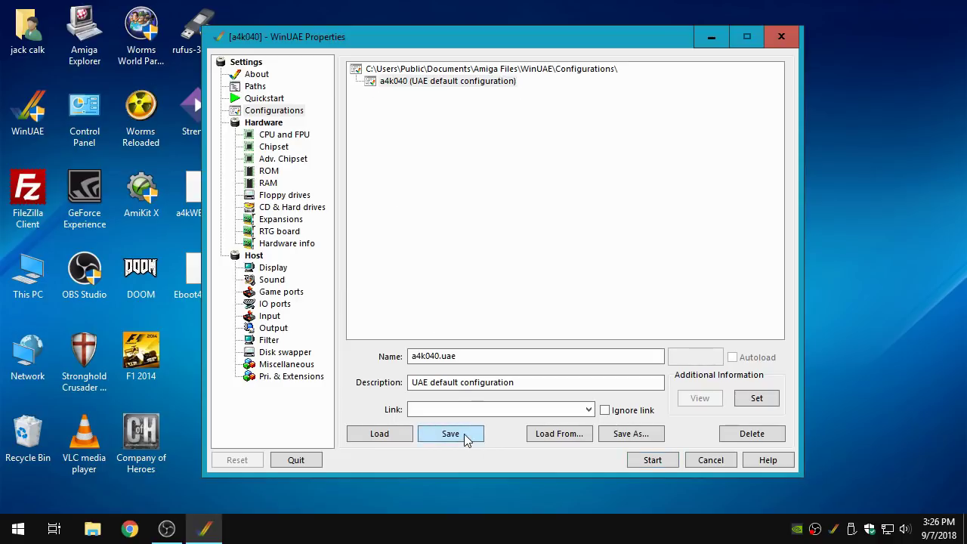
pyautogui.click(442, 87)
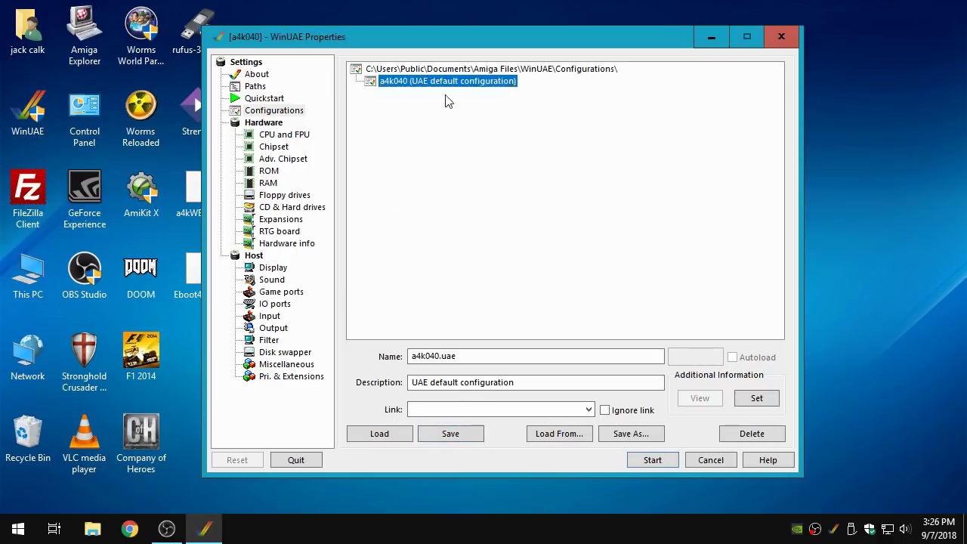
pyautogui.click(667, 464)
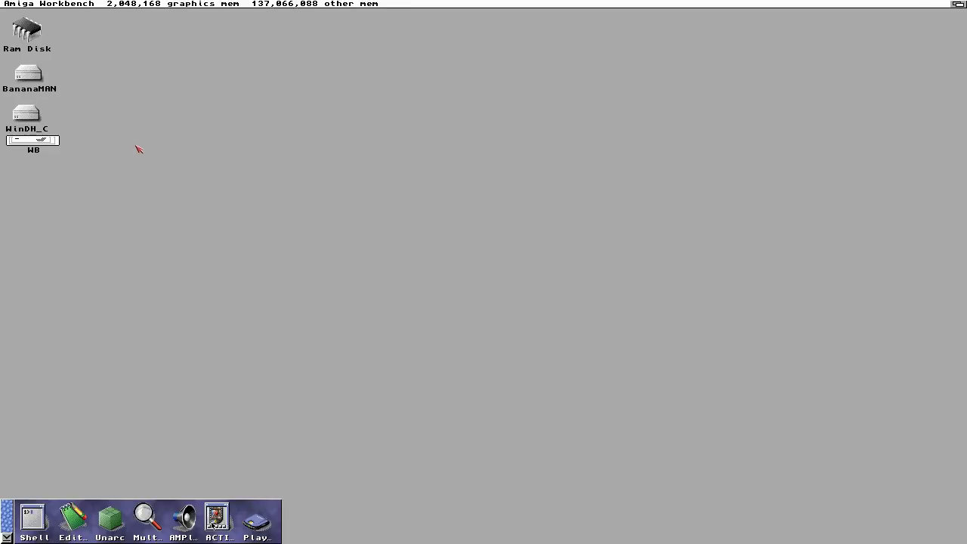
pyautogui.click(28, 75)
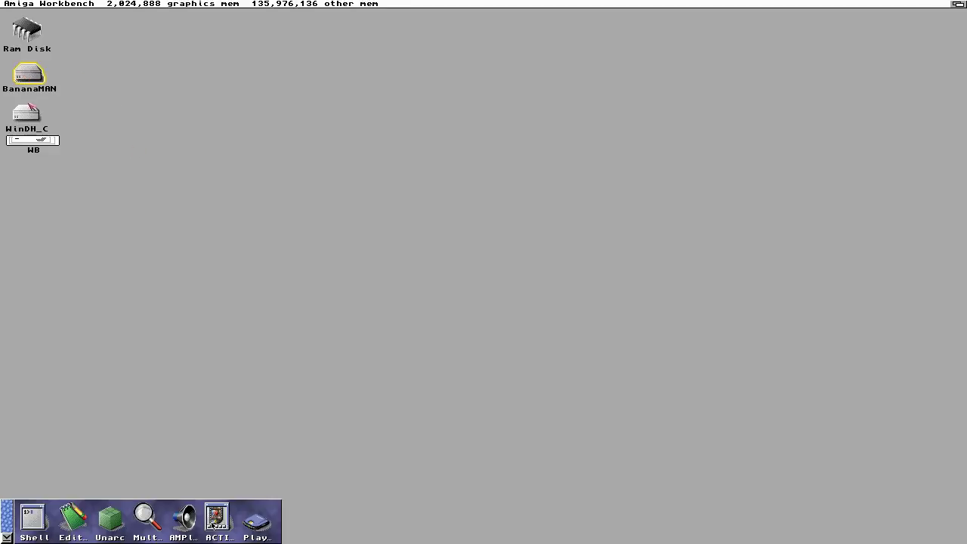
pyautogui.click(28, 124)
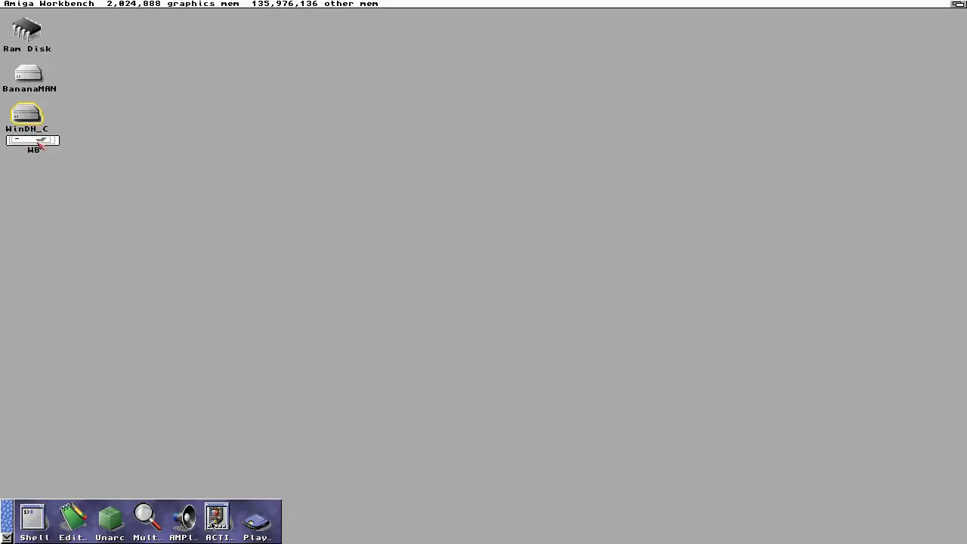
pyautogui.click(37, 142)
pyautogui.click(136, 140)
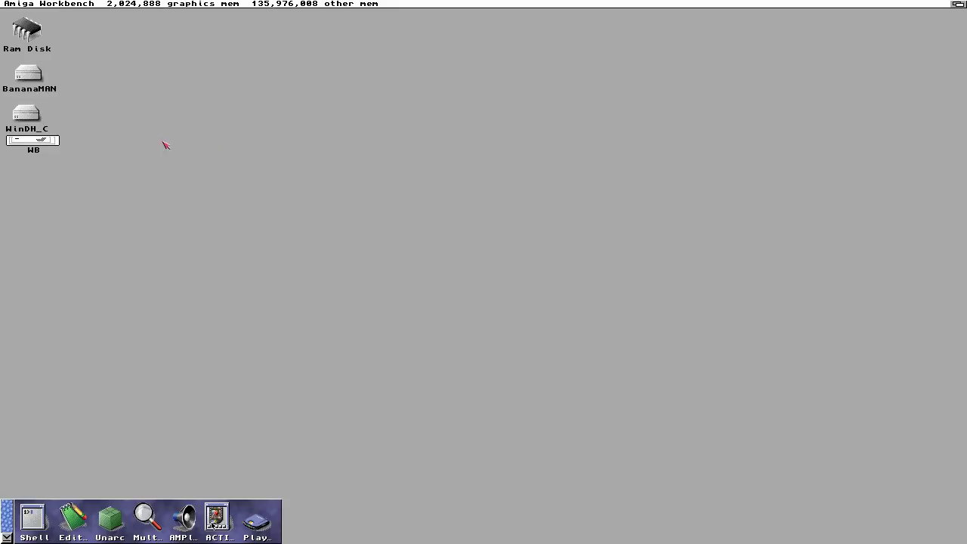
# Open the BananaMAN drive in an enlarged window, show all its files and find the BANANAMAN drawer.
pyautogui.doubleClick(36, 74)
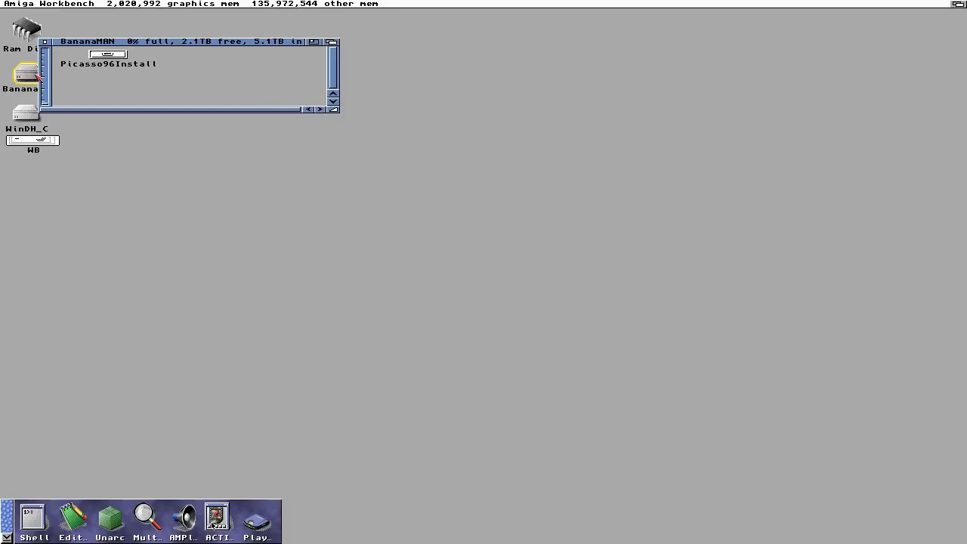
pyautogui.moveTo(332, 111); pyautogui.dragTo(589, 250)
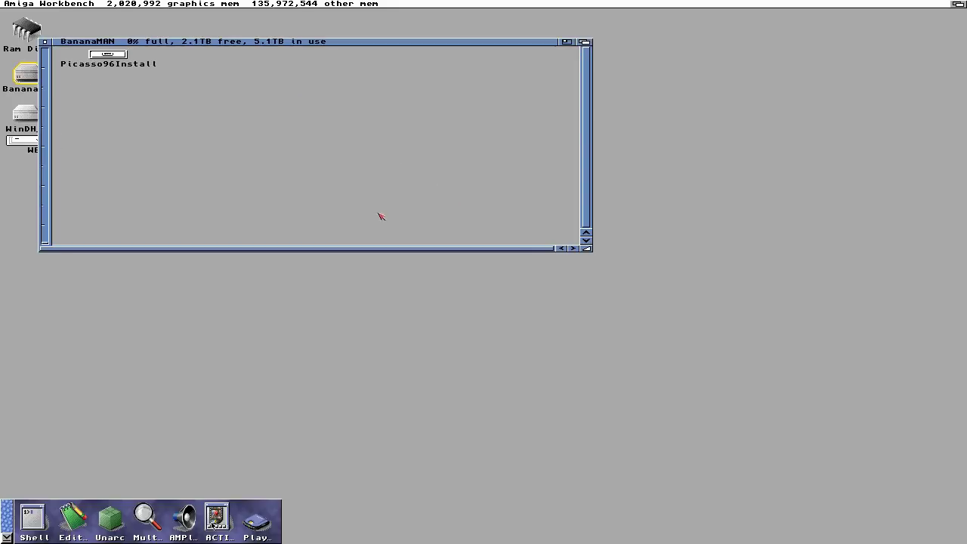
pyautogui.rightClick(203, 8)
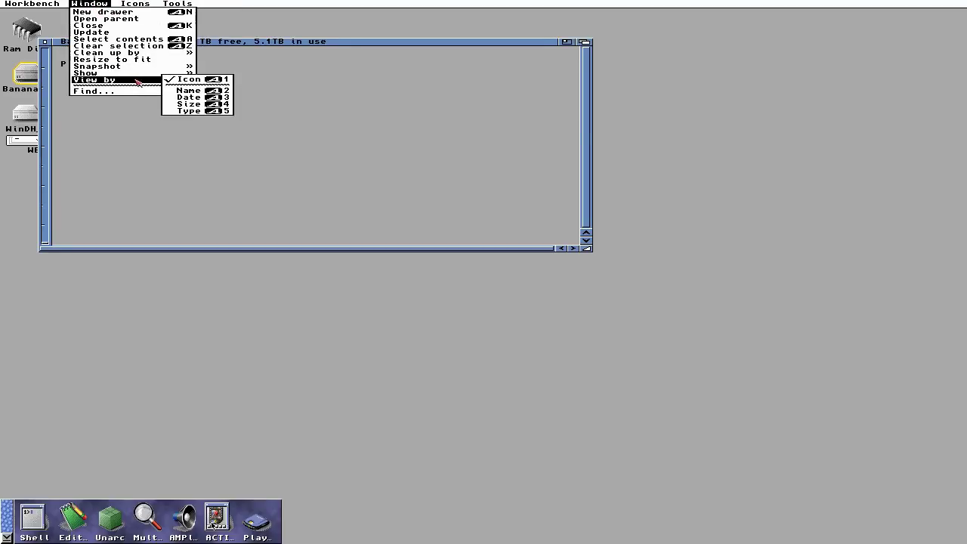
pyautogui.rightClick(181, 82)
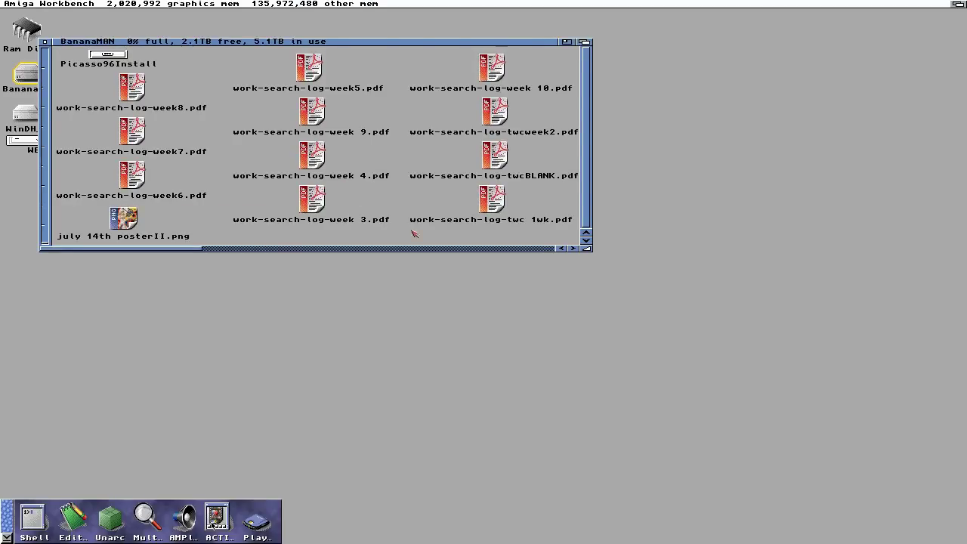
pyautogui.click(498, 249)
pyautogui.click(500, 249)
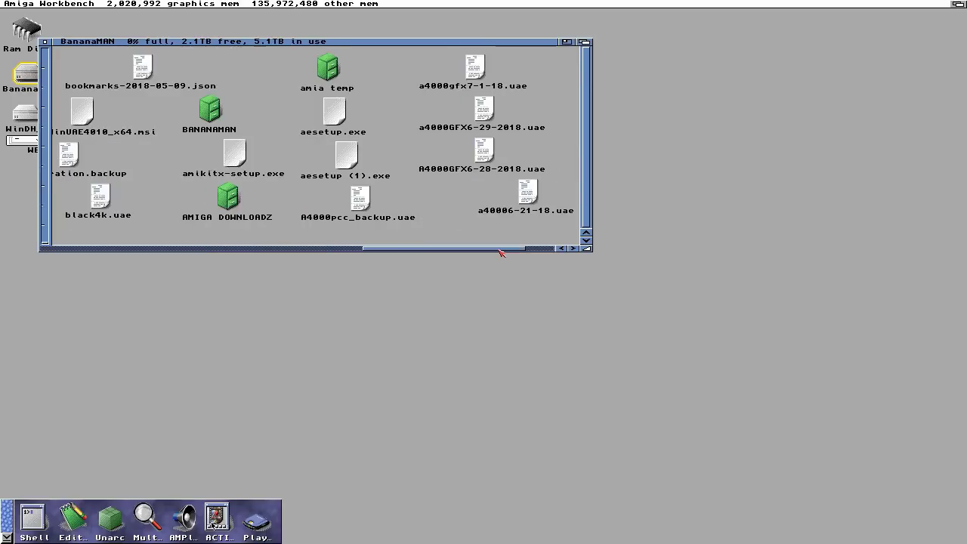
# Open the BANANAMAN drawer, close the drive window, and go through EMU into the AMIGA EMU drawer.
pyautogui.doubleClick(214, 112)
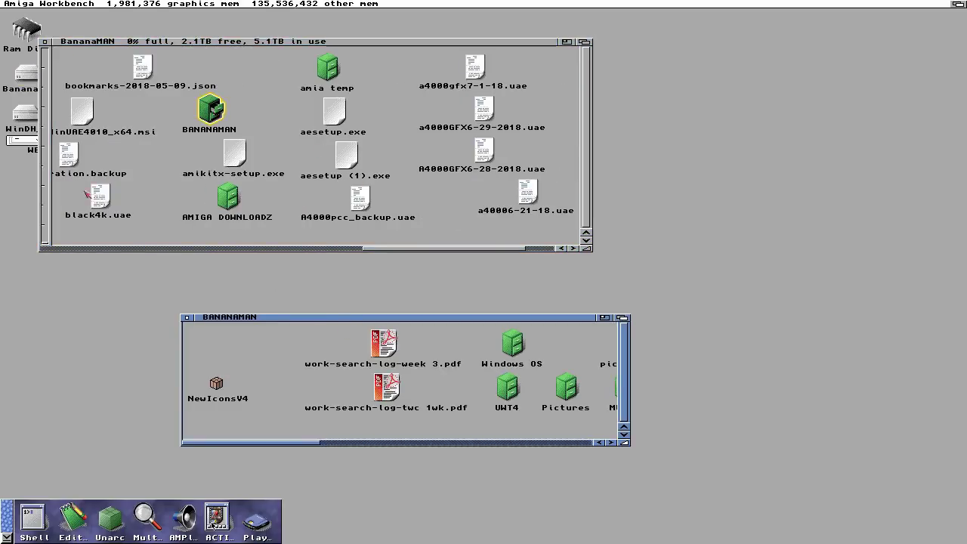
pyautogui.click(45, 43)
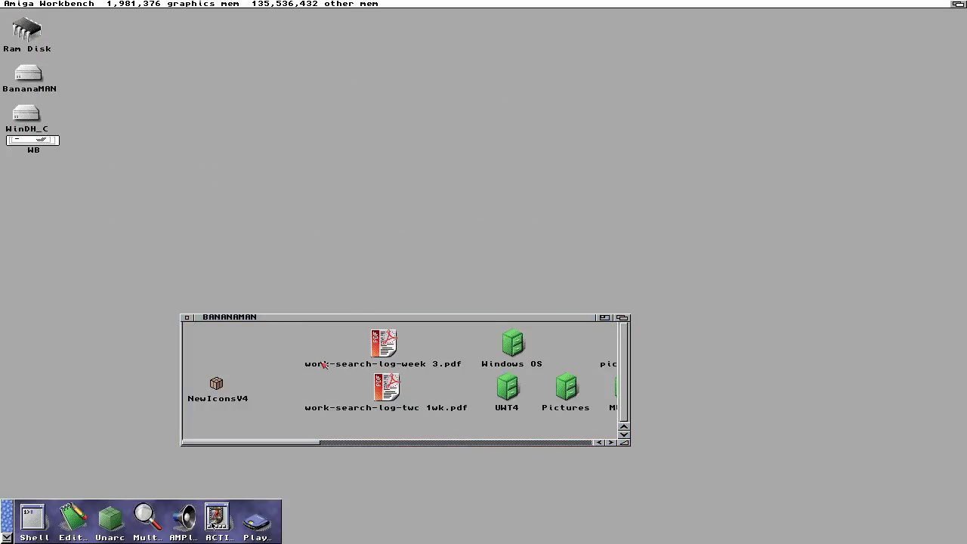
pyautogui.moveTo(292, 444); pyautogui.dragTo(441, 444)
pyautogui.doubleClick(399, 394)
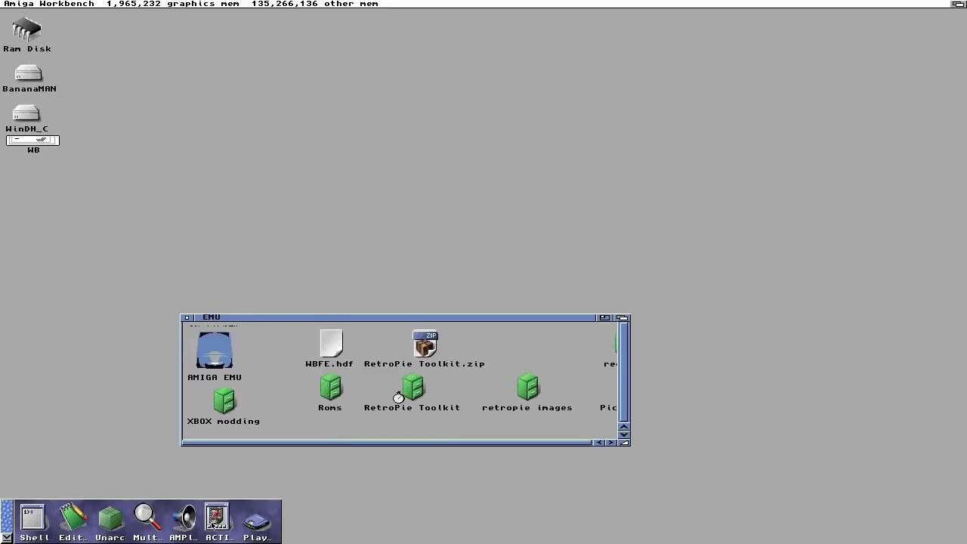
pyautogui.moveTo(302, 444); pyautogui.dragTo(247, 446)
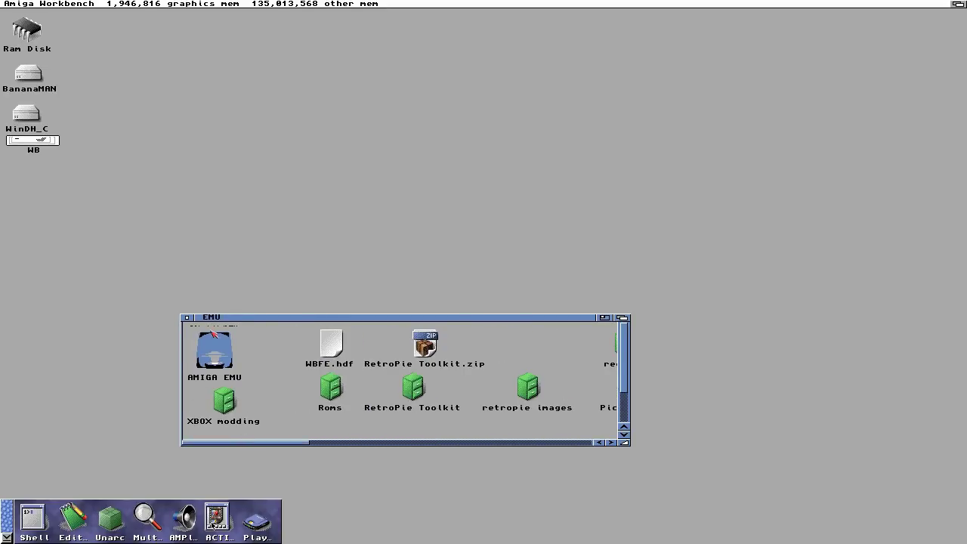
pyautogui.doubleClick(220, 355)
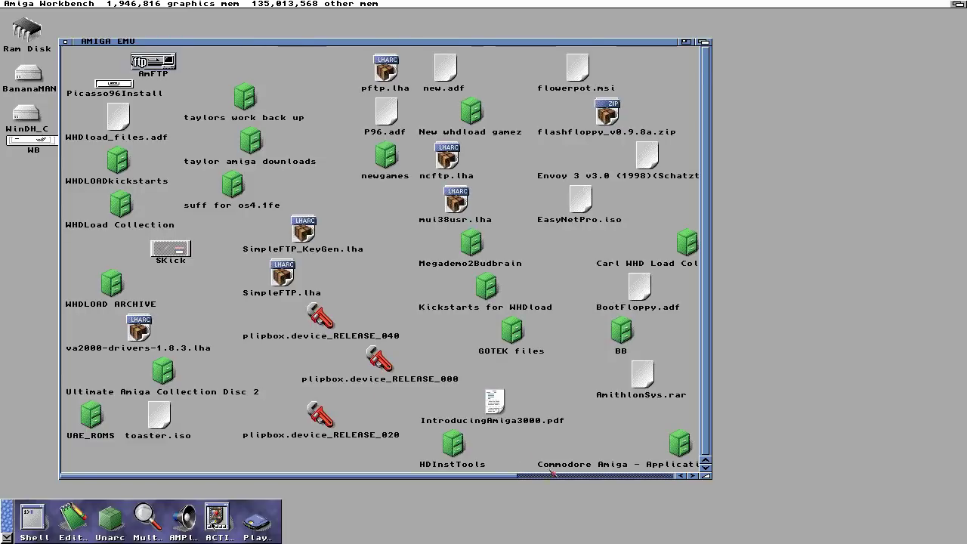
# Open the BB drawer, move its window to the upper half of the desktop and close the AMIGA EMU, EMU and BANANAMAN windows.
pyautogui.doubleClick(623, 330)
pyautogui.moveTo(484, 321); pyautogui.dragTo(477, 155)
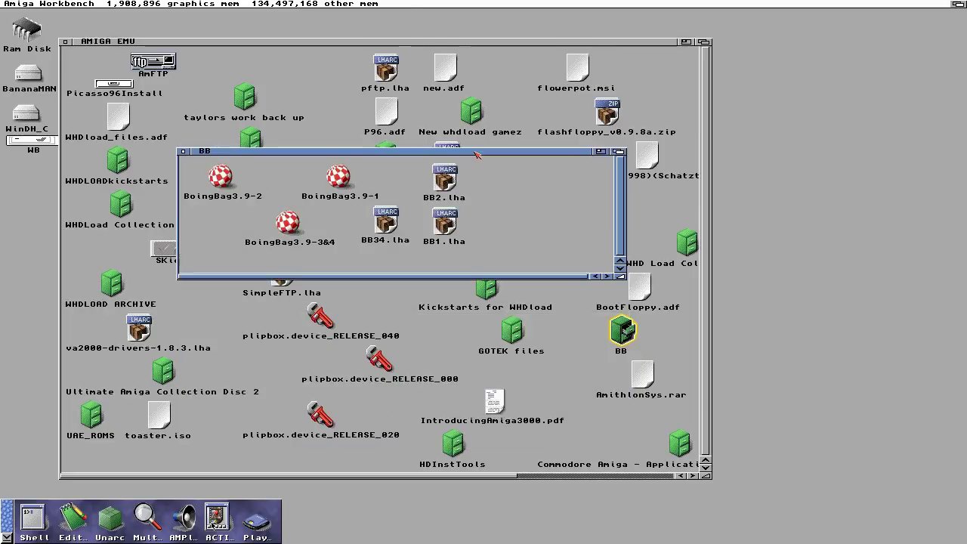
pyautogui.click(66, 42)
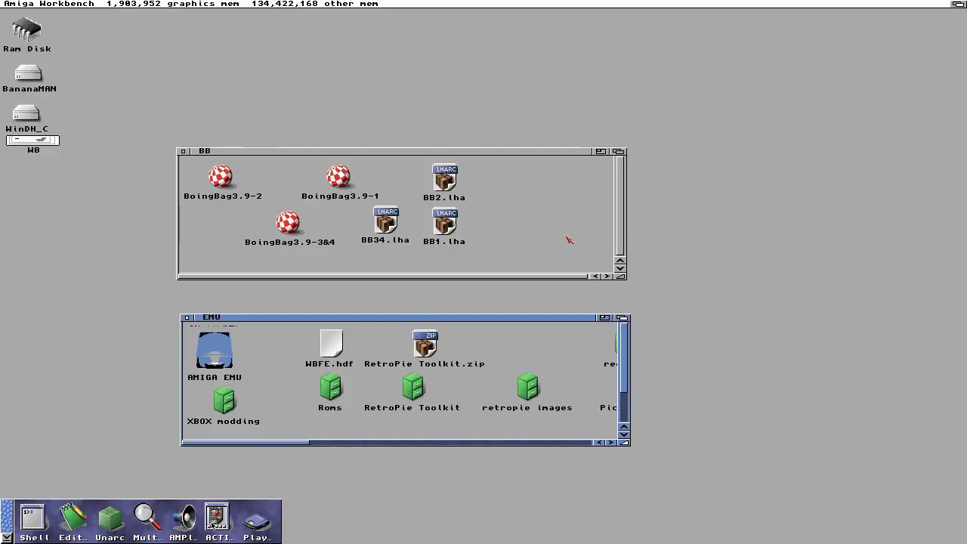
pyautogui.click(187, 319)
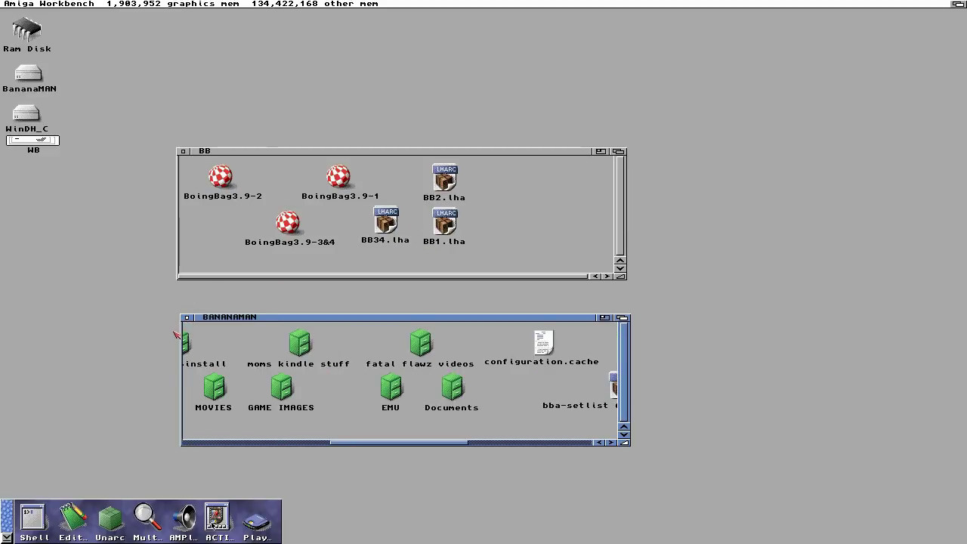
pyautogui.click(186, 318)
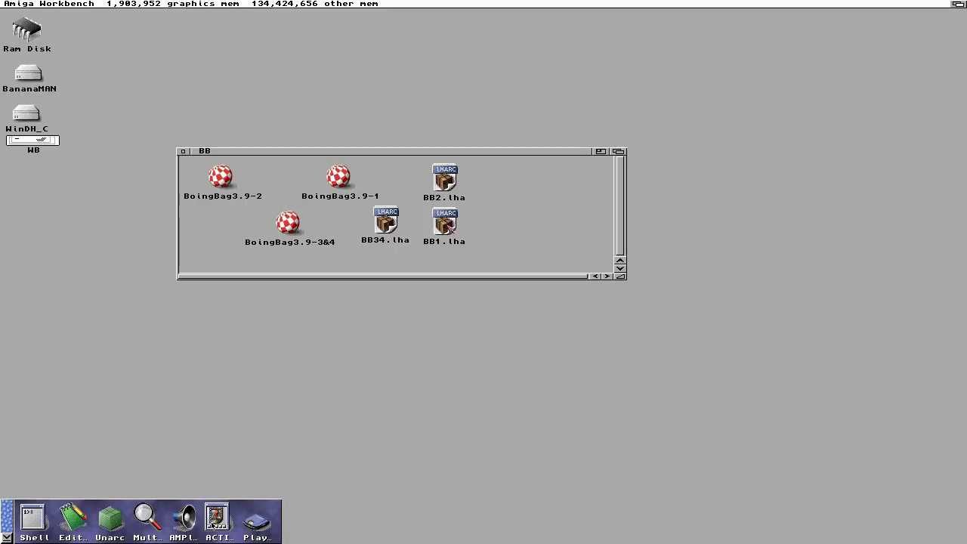
# Extract the BB1.lha archive to the Ram Disk and open the Ram Disk window.
pyautogui.doubleClick(444, 224)
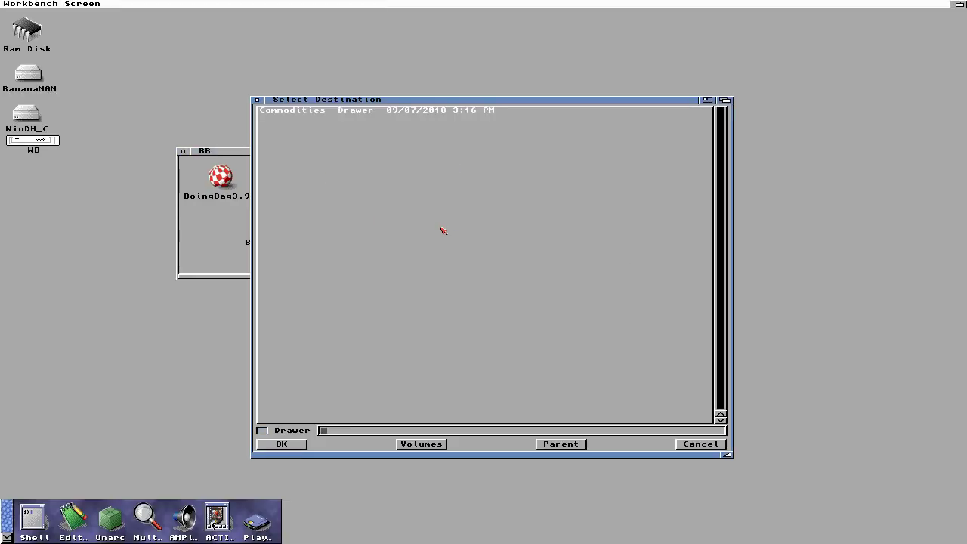
pyautogui.click(438, 444)
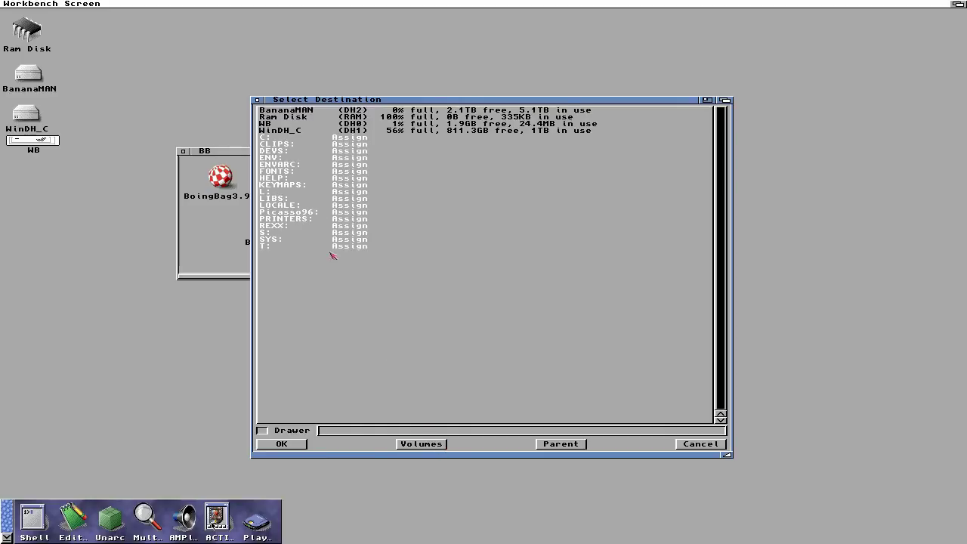
pyautogui.click(276, 118)
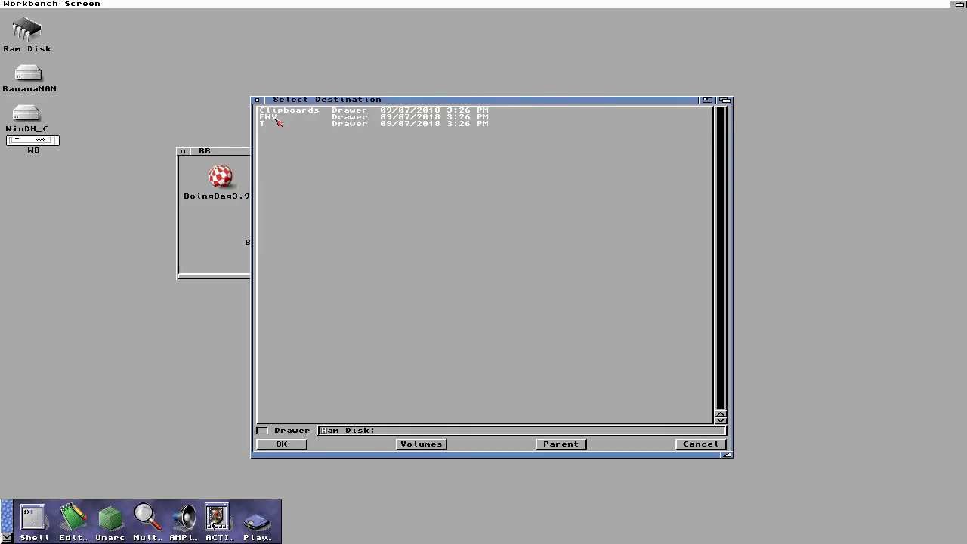
pyautogui.click(290, 446)
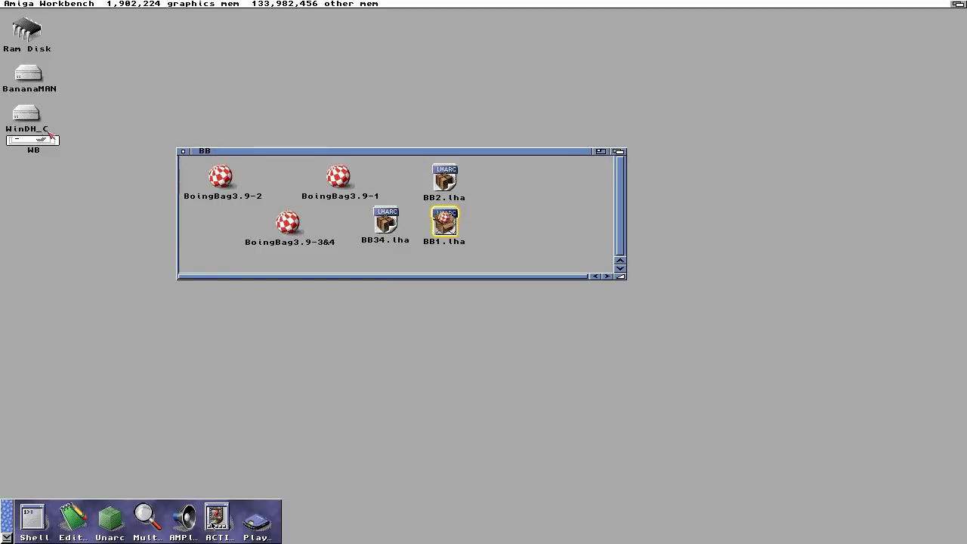
pyautogui.doubleClick(35, 38)
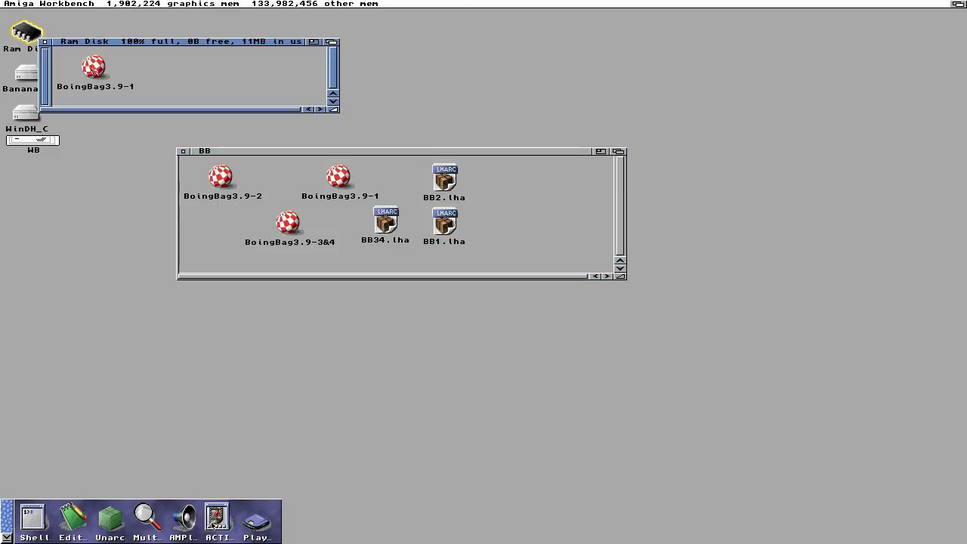
# Close the Ram Disk window, look briefly into the WB drive, and start the Installation program in the BoingBag3.9-1 drawer.
pyautogui.click(47, 43)
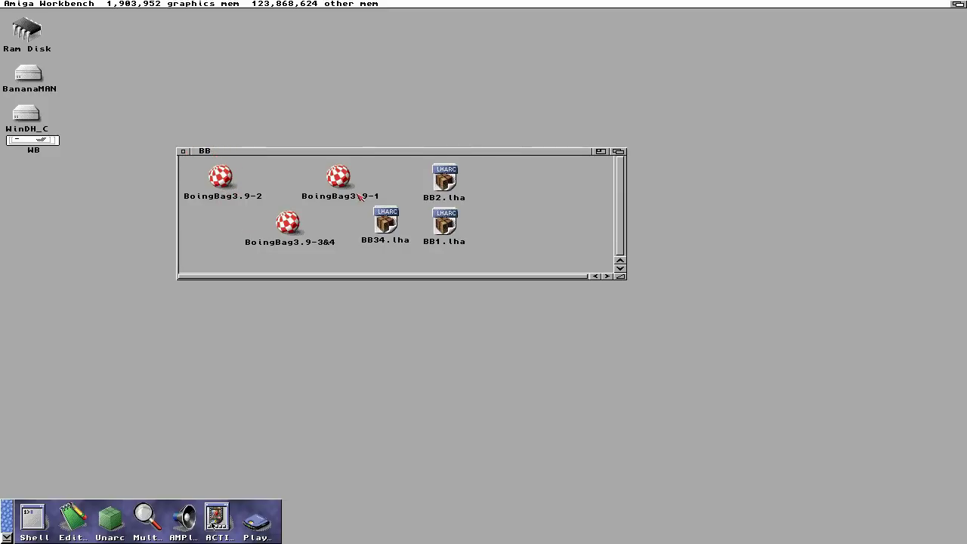
pyautogui.doubleClick(47, 143)
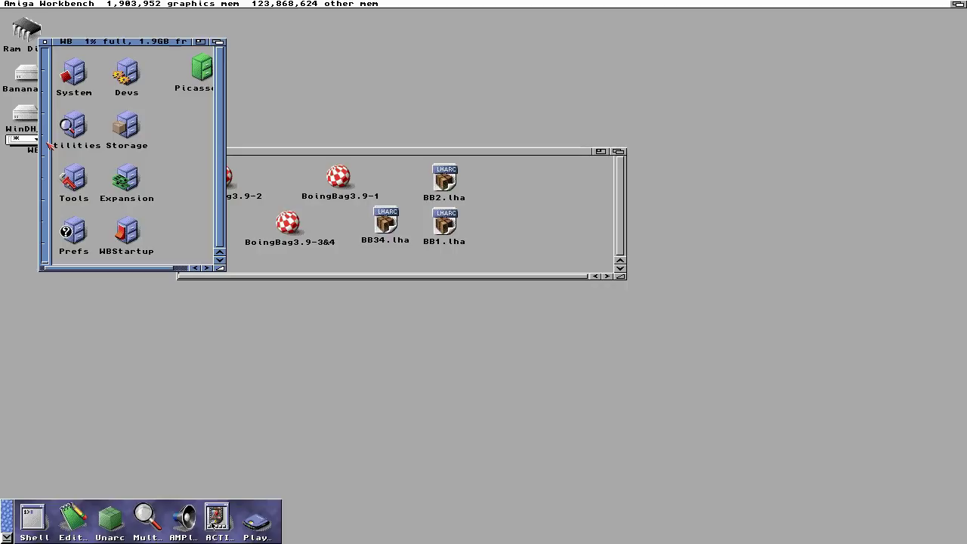
pyautogui.click(45, 42)
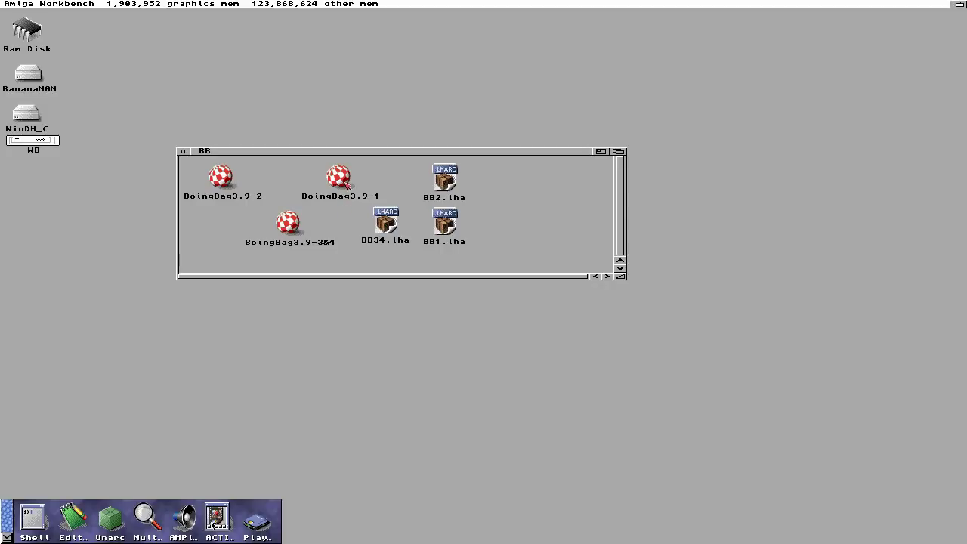
pyautogui.doubleClick(340, 178)
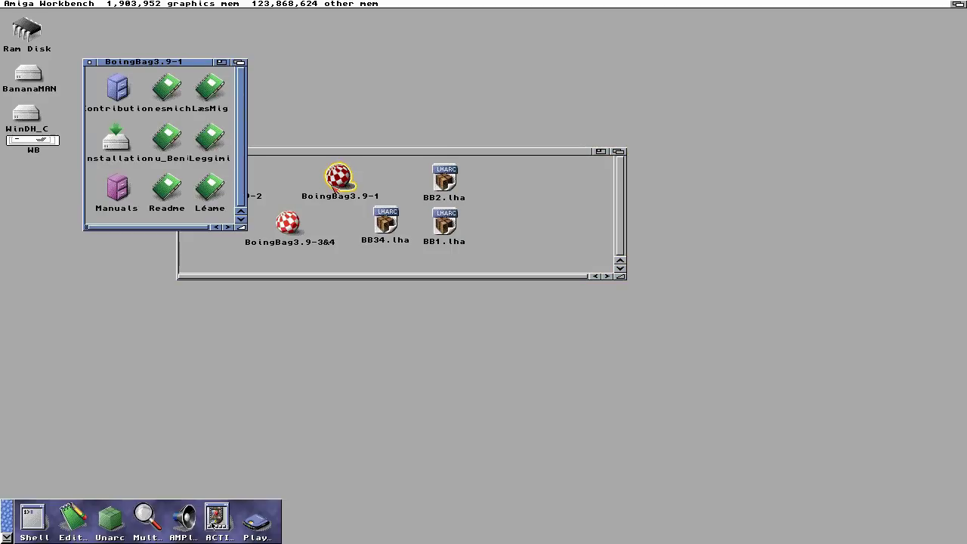
pyautogui.click(113, 144)
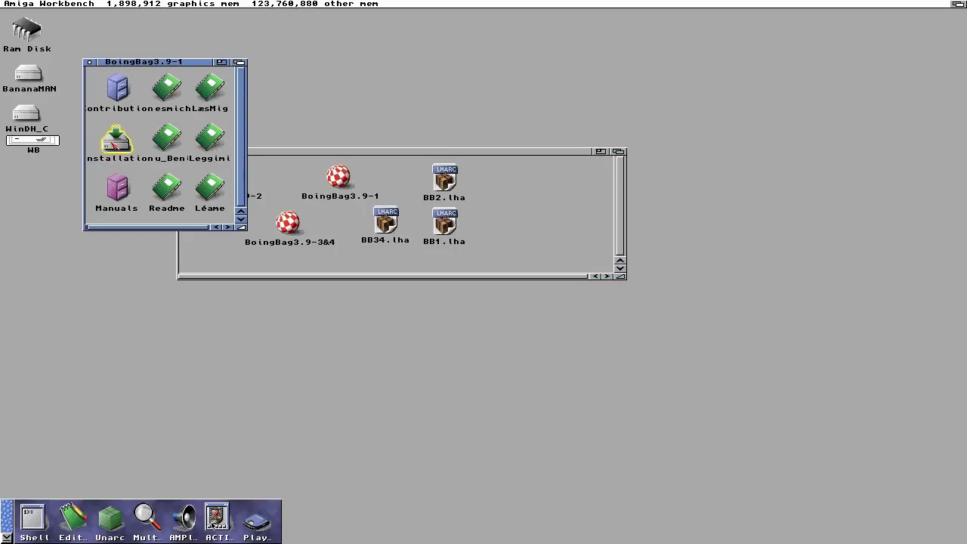
pyautogui.doubleClick(113, 144)
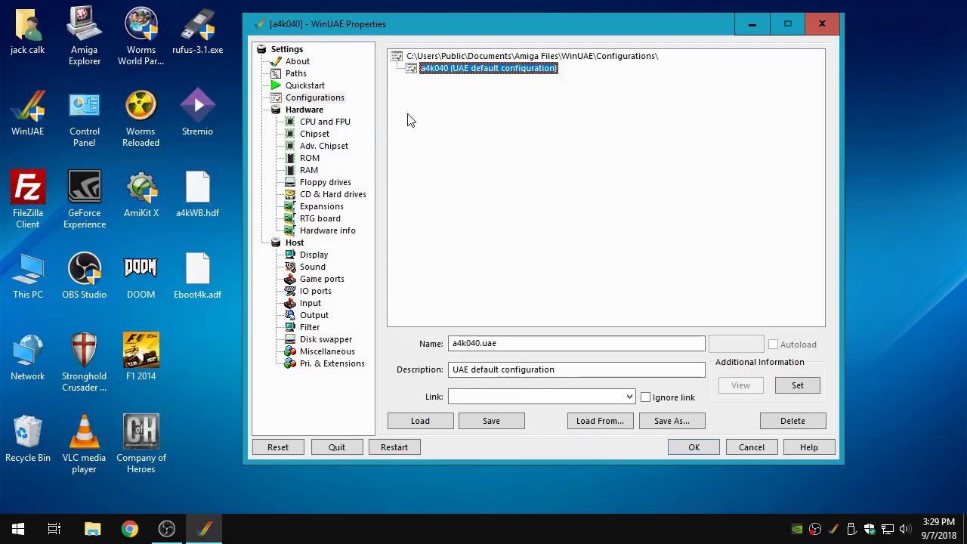
# Mount AmigaOS39-2018.iso as the emulator's CD image and return to the emulation.
pyautogui.click(337, 197)
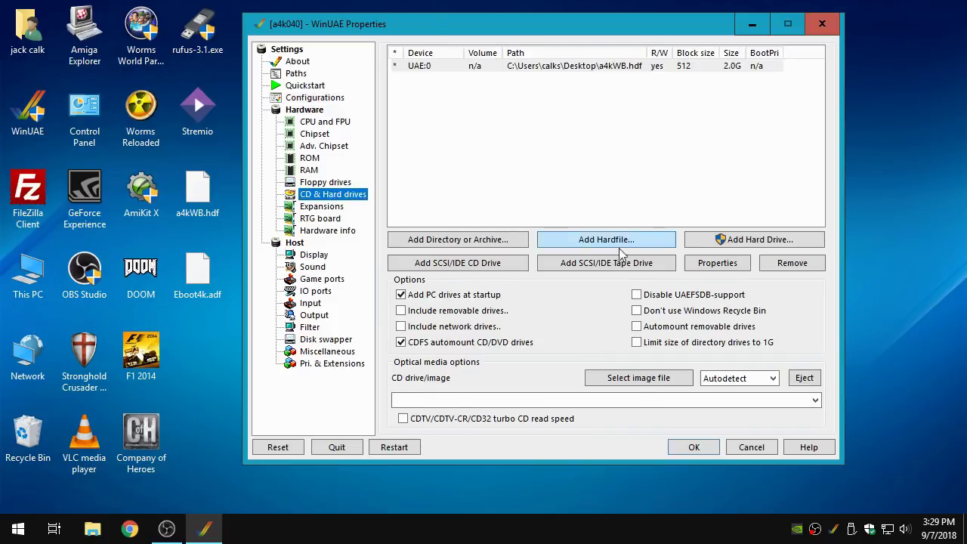
pyautogui.click(639, 378)
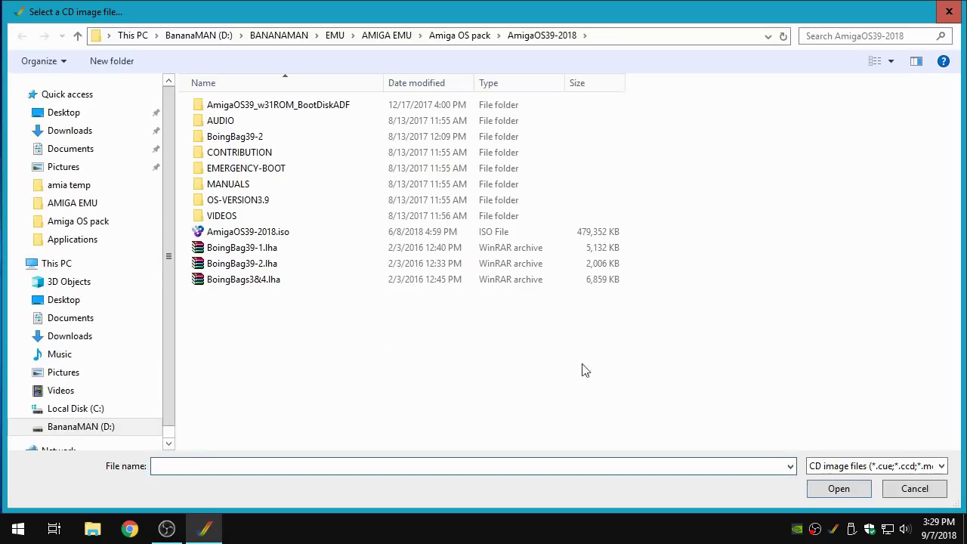
pyautogui.doubleClick(226, 234)
pyautogui.click(696, 447)
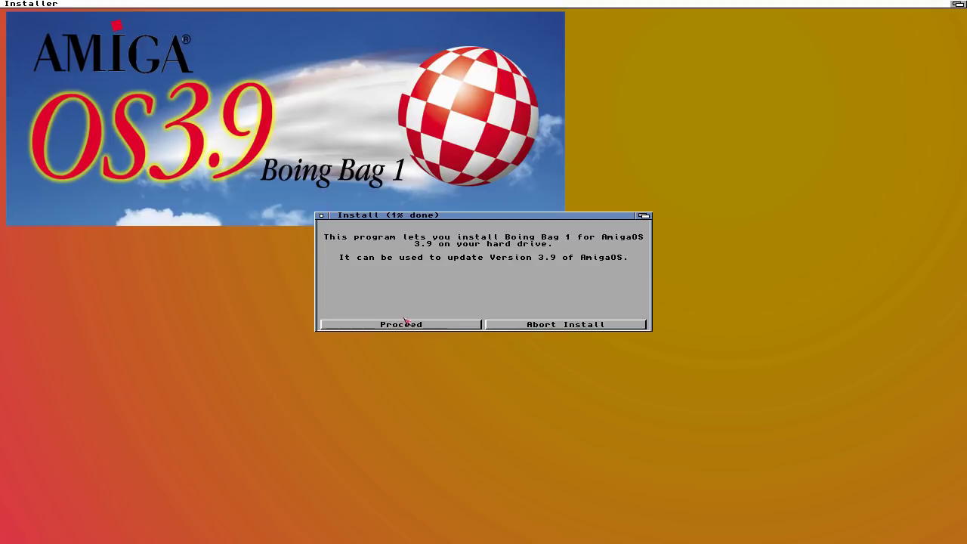
# Set the Boing Bag 1 installer to Install for Real with no log and choose WB: as the target partition.
pyautogui.click(404, 324)
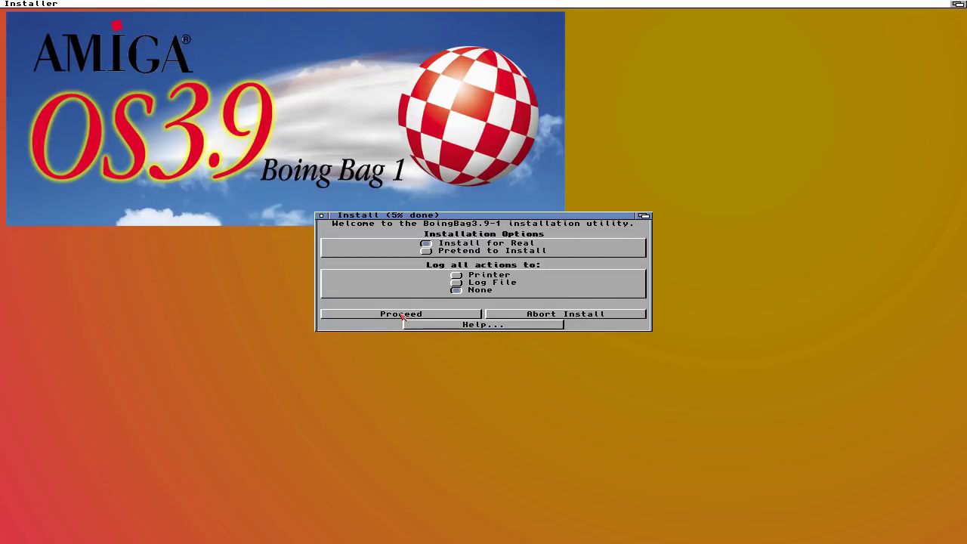
pyautogui.click(402, 315)
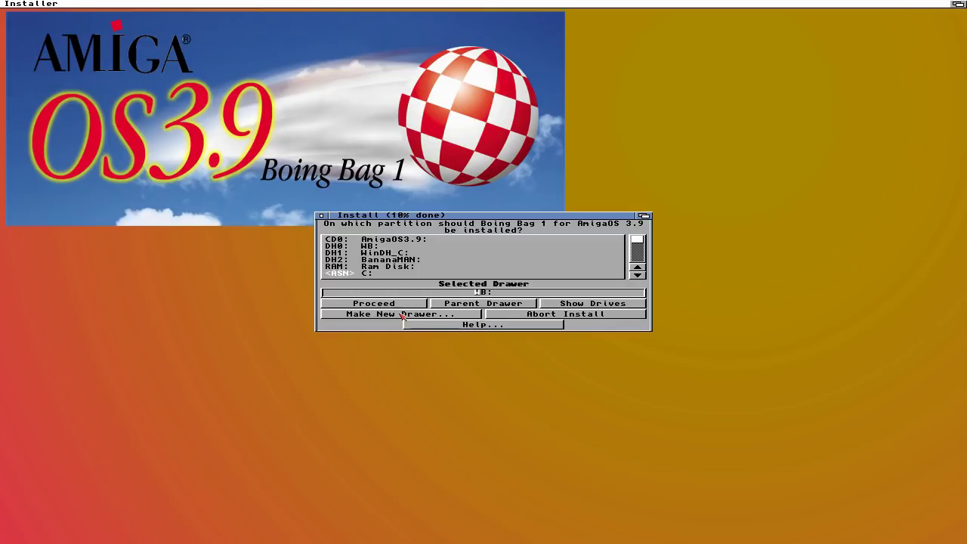
pyautogui.click(362, 246)
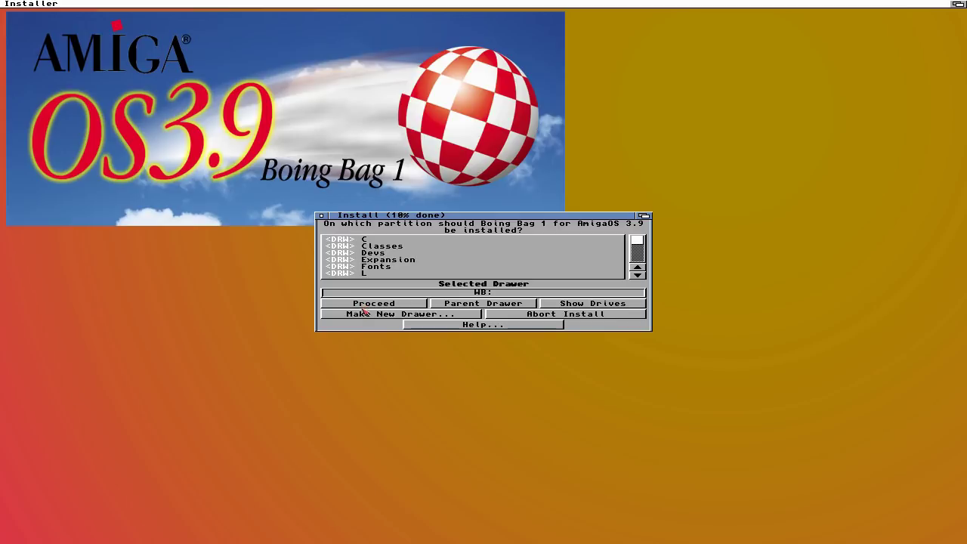
pyautogui.click(392, 308)
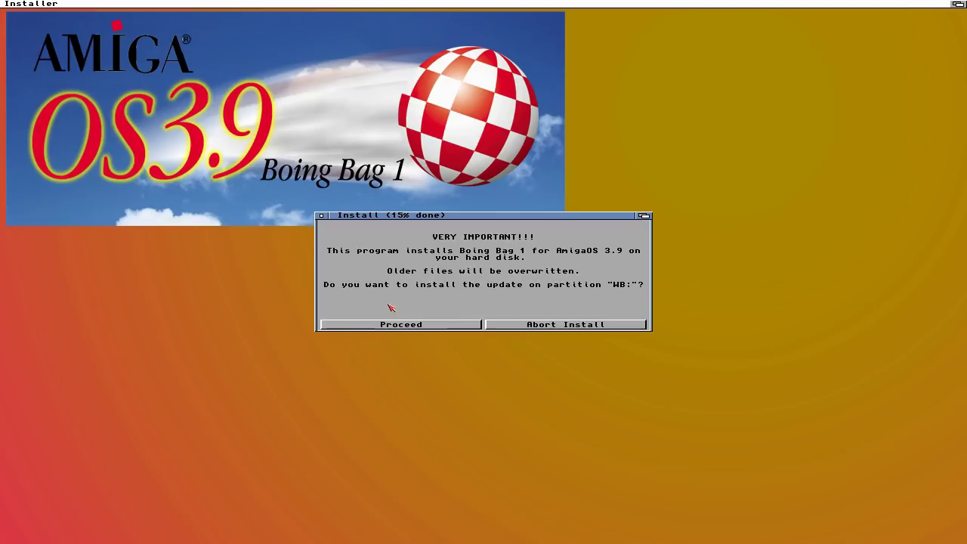
# Confirm installing Boing Bag 1 on WB: with no additional languages and complete the installer.
pyautogui.click(401, 324)
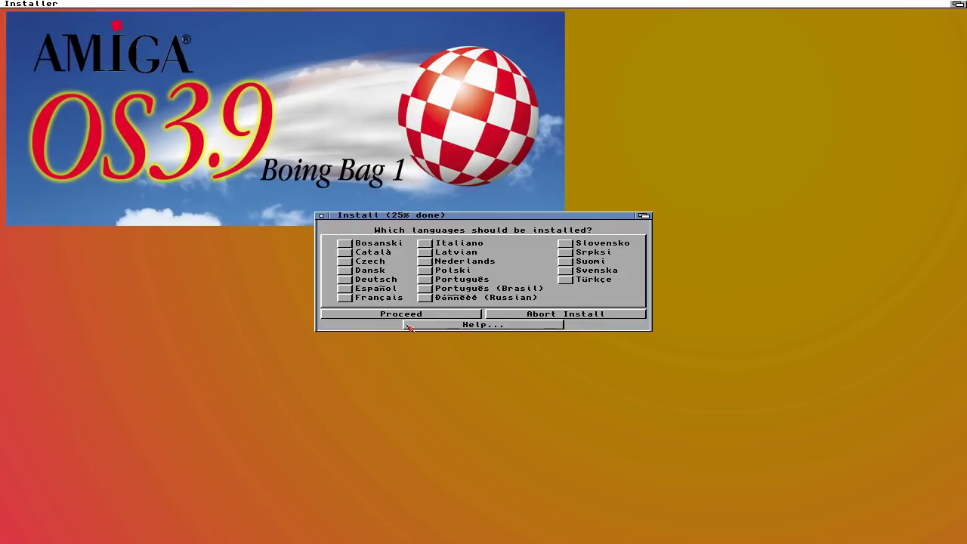
pyautogui.click(382, 316)
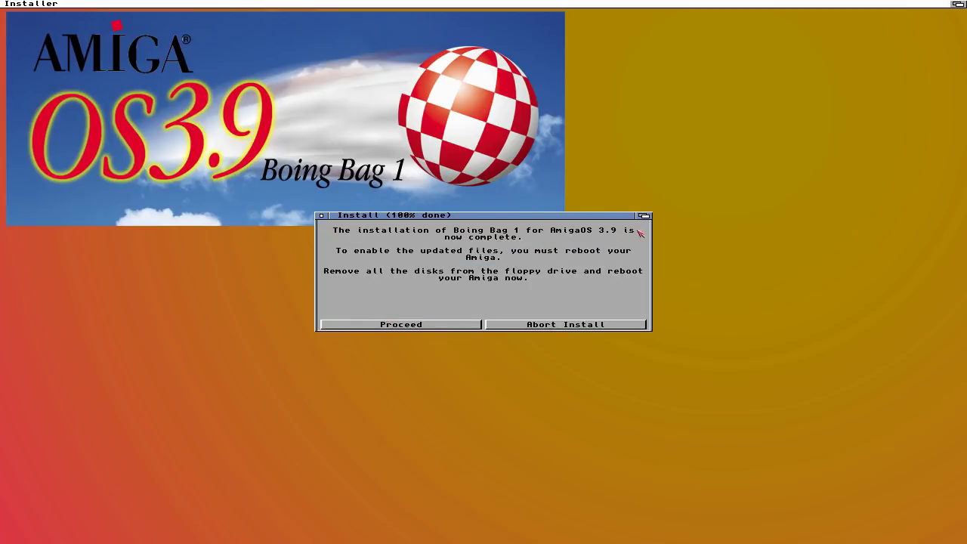
pyautogui.click(423, 326)
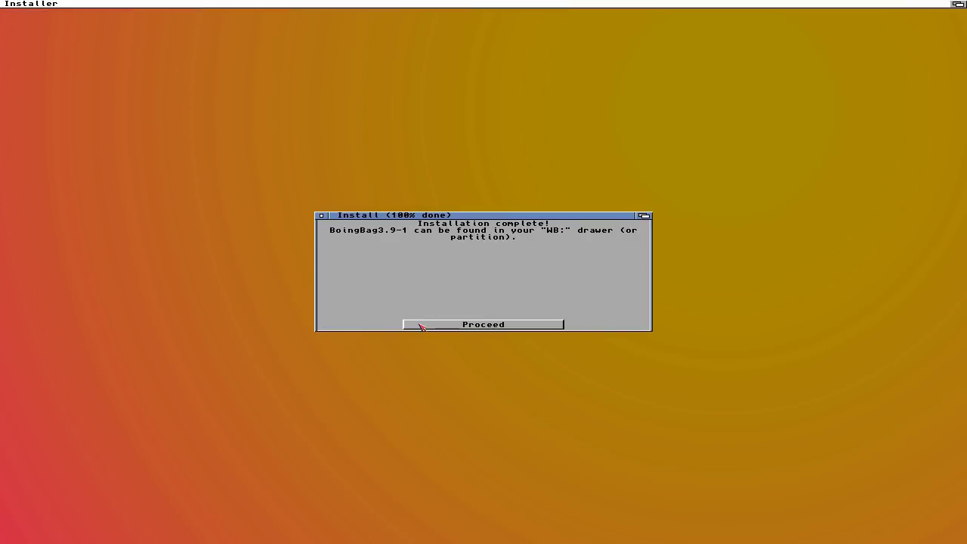
pyautogui.click(423, 326)
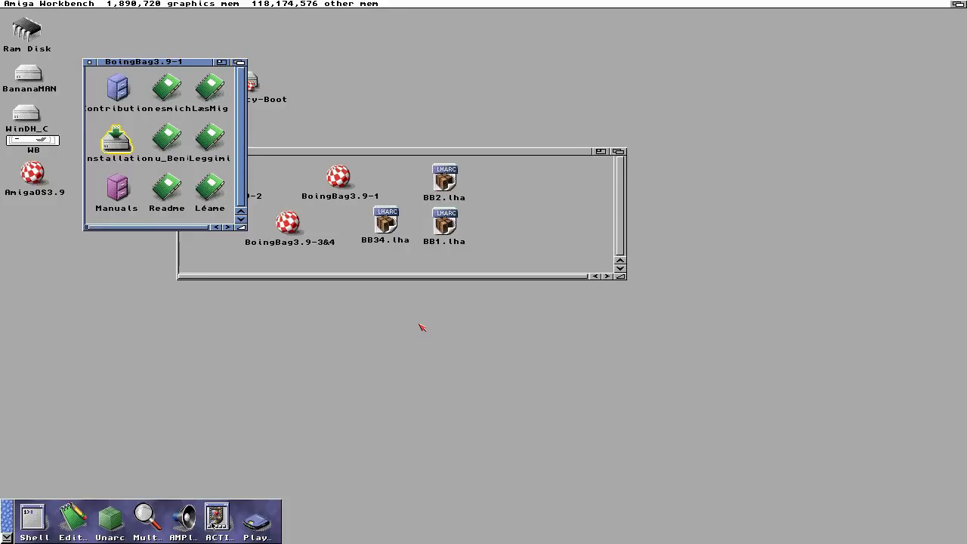
# Close the BoingBag3.9-1 and BB windows and eject the CD image in the emulator's drive settings.
pyautogui.click(90, 62)
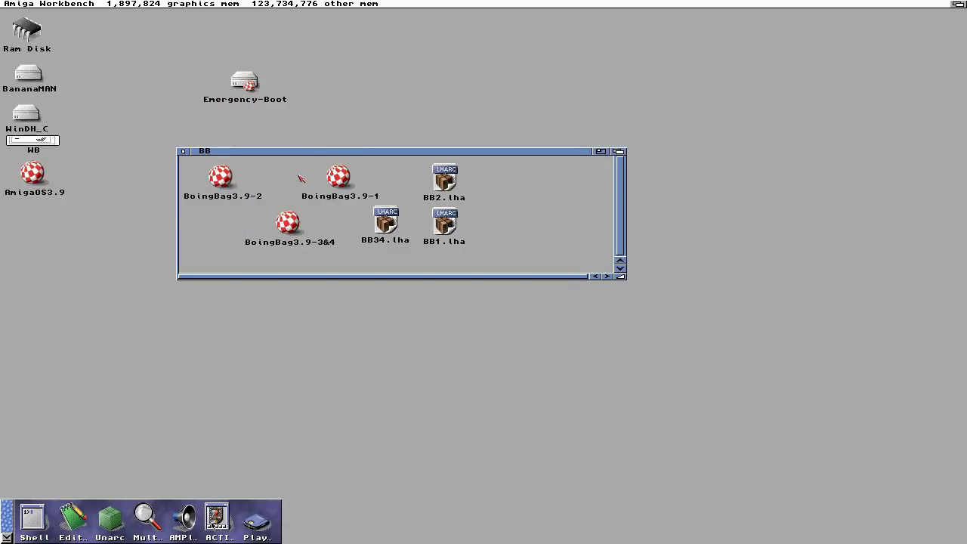
pyautogui.click(184, 152)
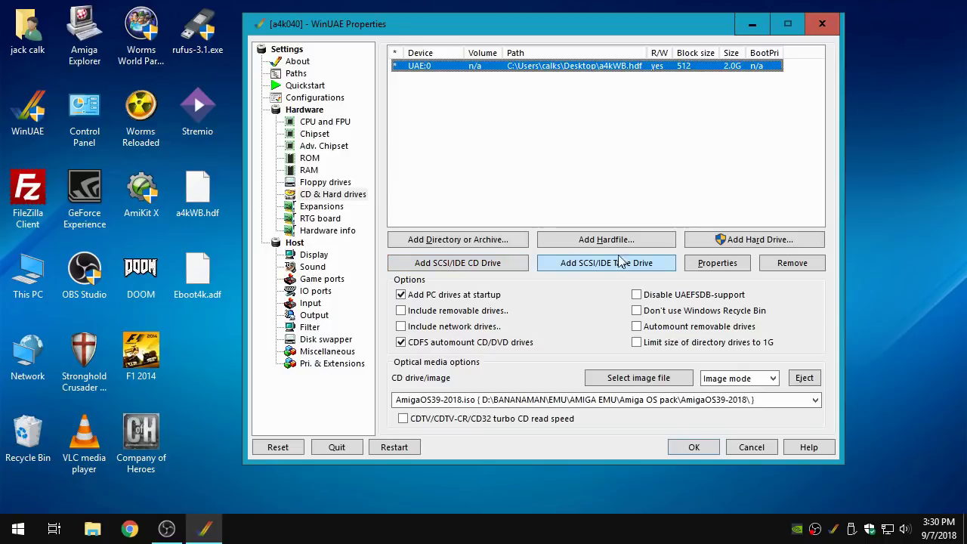
pyautogui.click(803, 379)
pyautogui.click(710, 448)
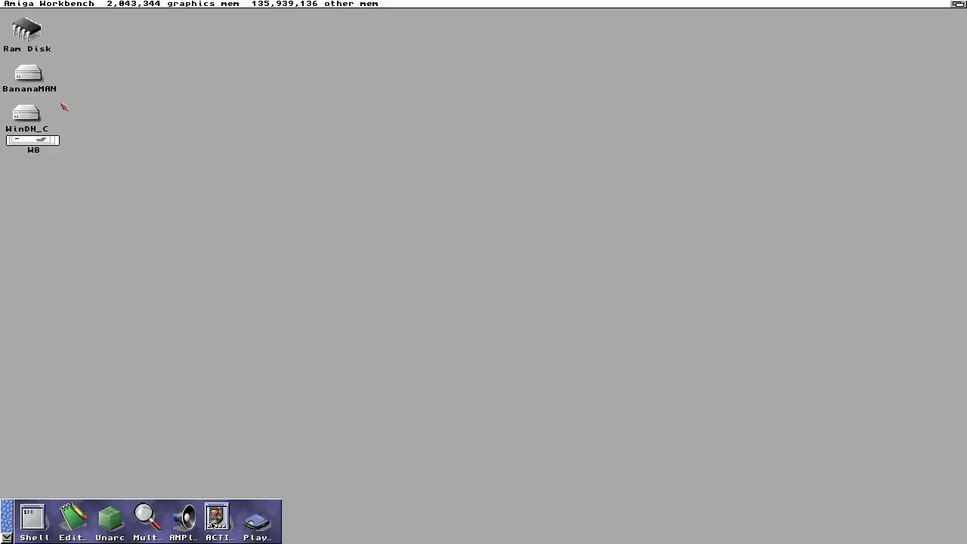
# Open the BananaMAN drive, enlarge its window, show all files and bring the BANANAMAN drawer into view.
pyautogui.doubleClick(35, 75)
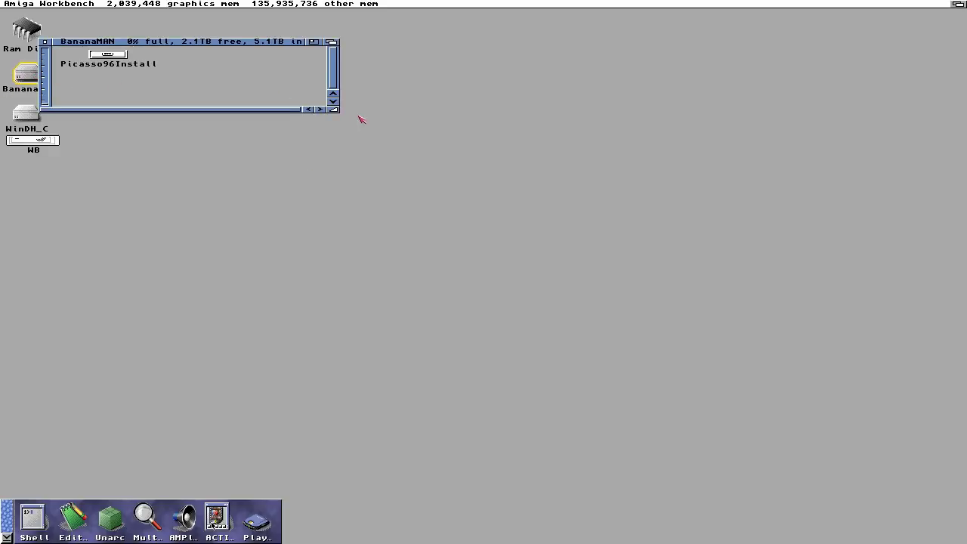
pyautogui.moveTo(335, 110); pyautogui.dragTo(491, 319)
pyautogui.rightClick(181, 153)
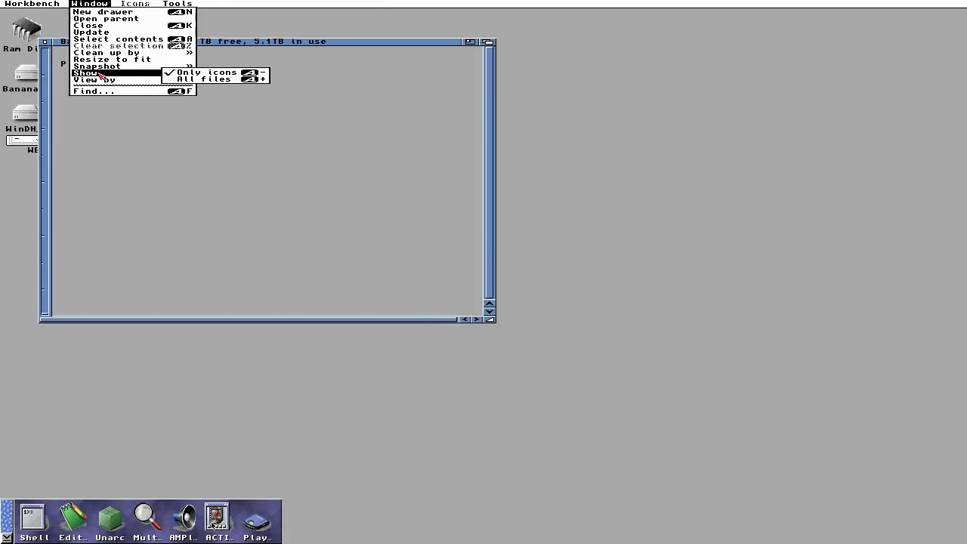
pyautogui.rightClick(189, 79)
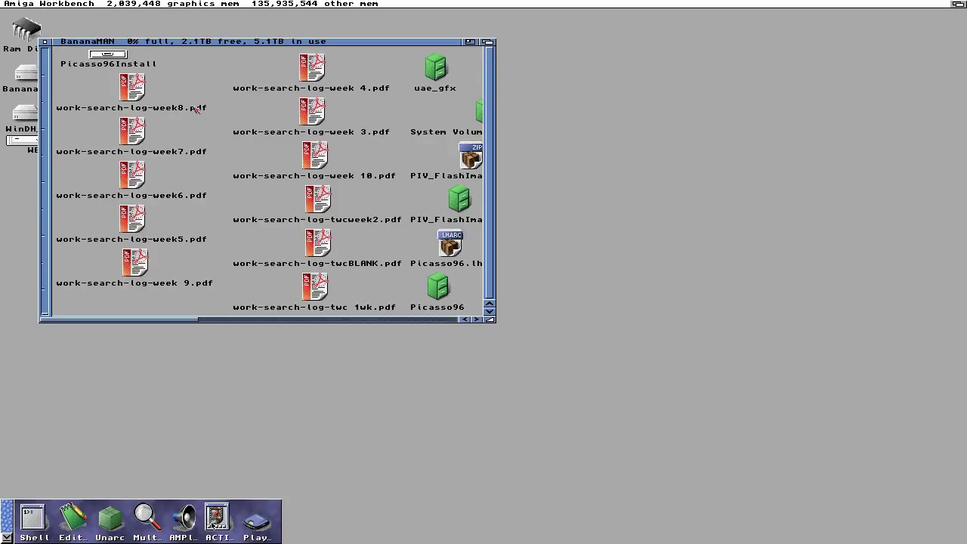
pyautogui.click(434, 320)
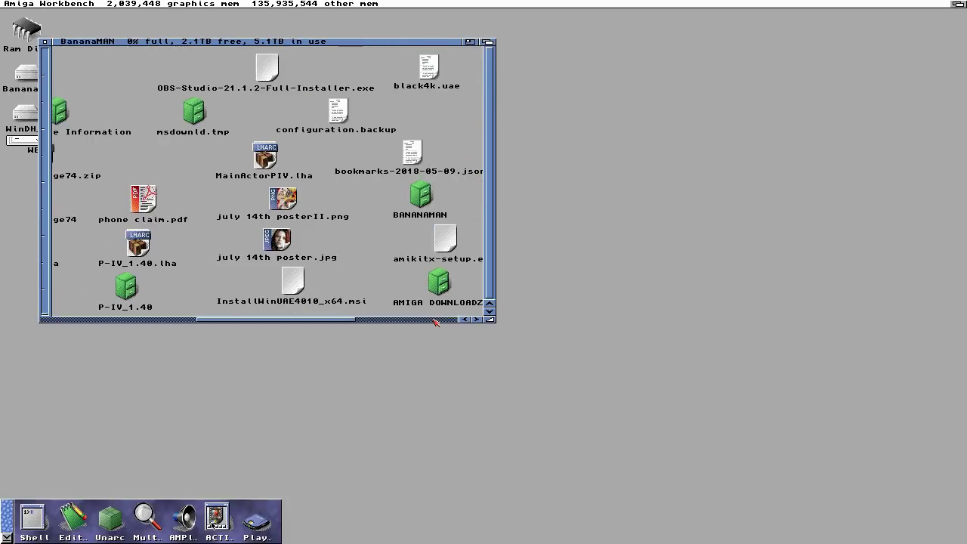
# Go through the BANANAMAN, EMU, AMIGA EMU and BB drawers and open the BoingBag3.9-2 drawer.
pyautogui.doubleClick(426, 198)
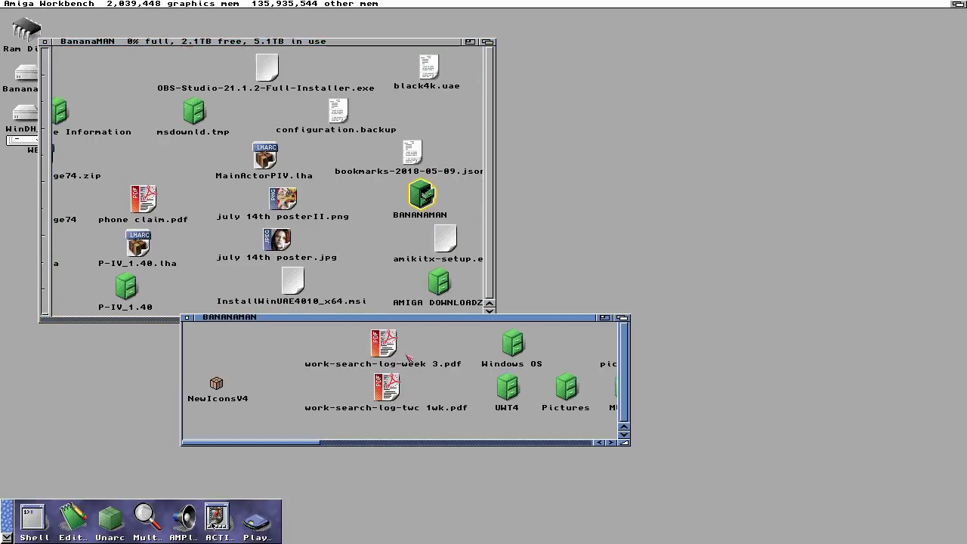
pyautogui.click(535, 444)
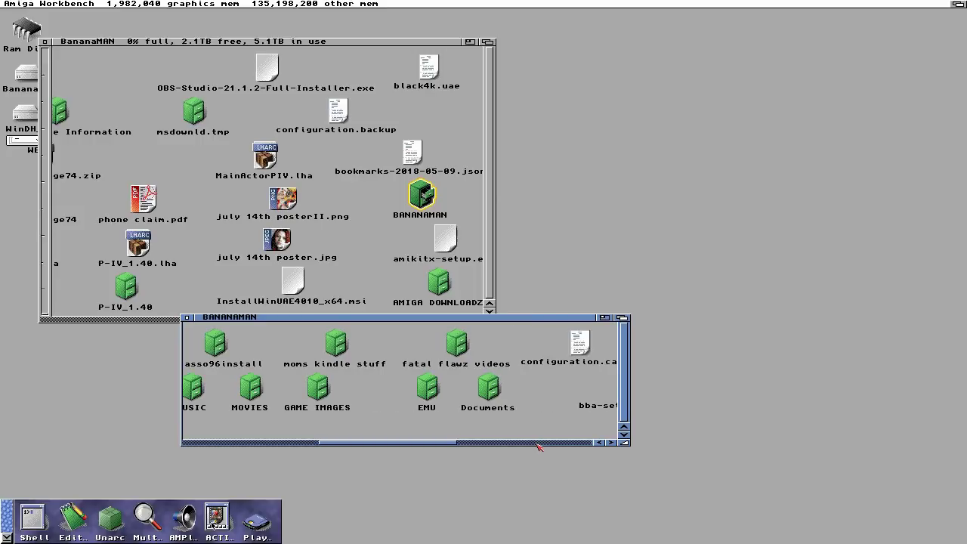
pyautogui.doubleClick(425, 382)
pyautogui.doubleClick(220, 349)
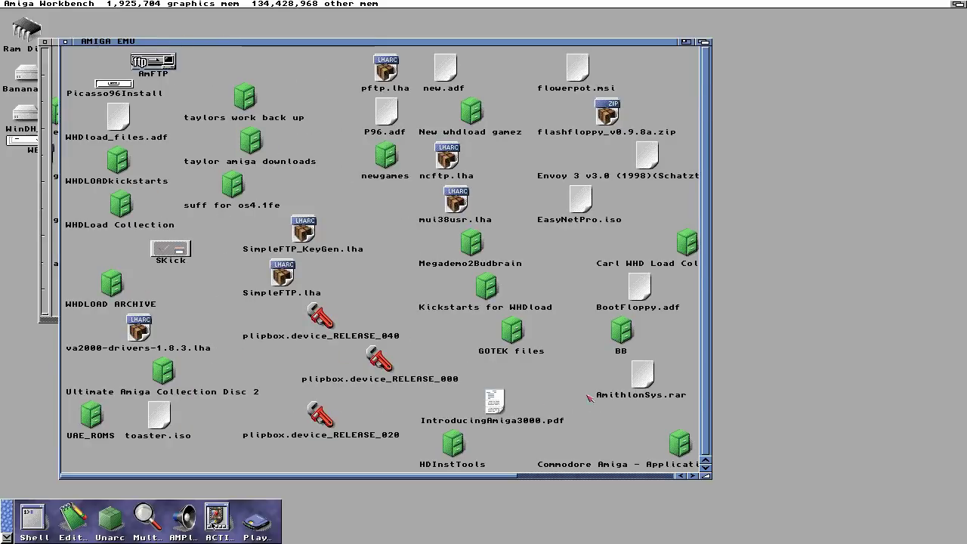
pyautogui.doubleClick(617, 337)
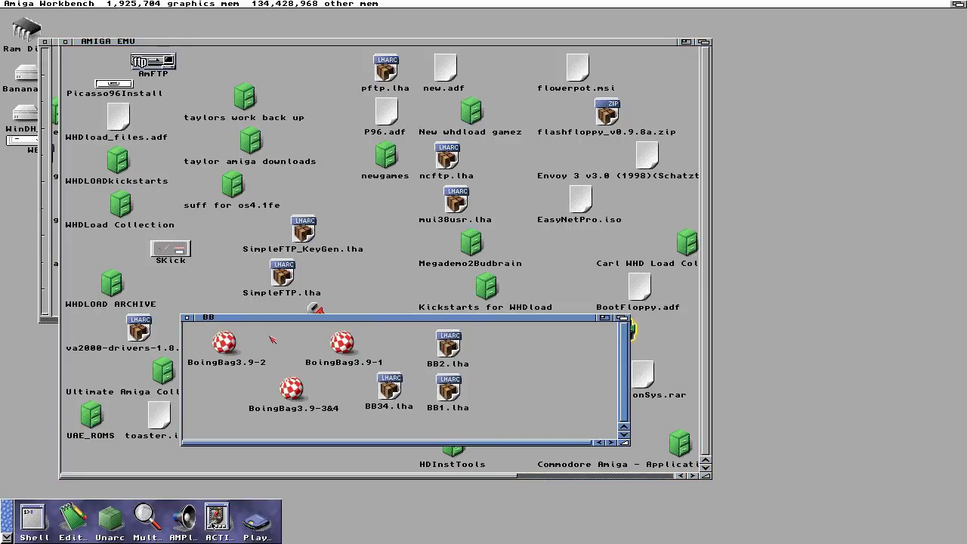
pyautogui.doubleClick(231, 351)
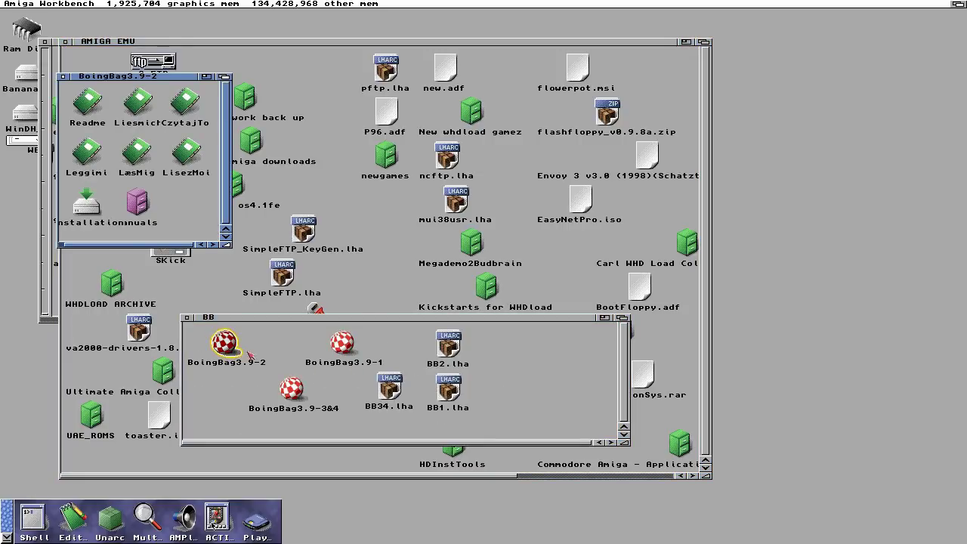
# Close all open drive and drawer windows except BoingBag3.9-2 and make that window active.
pyautogui.click(66, 42)
pyautogui.click(45, 42)
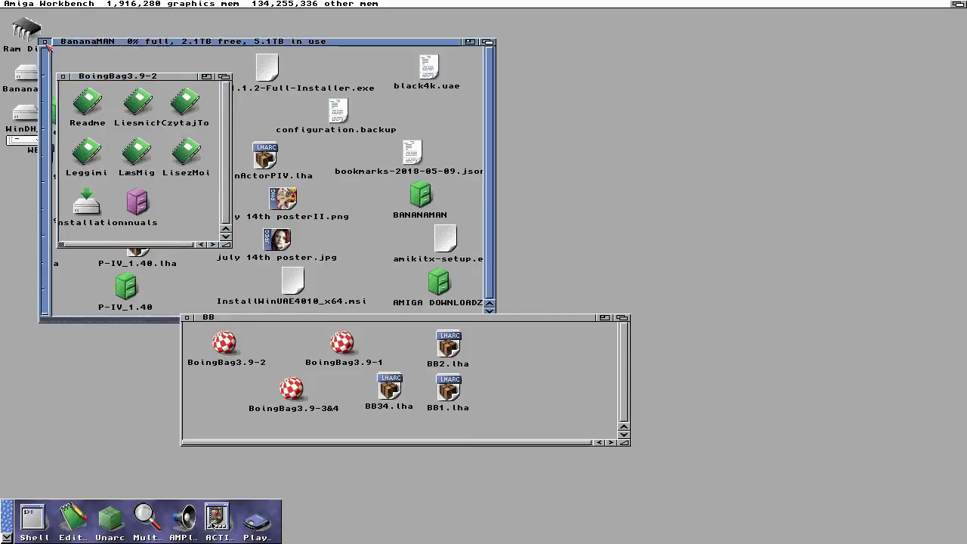
pyautogui.click(189, 318)
pyautogui.click(189, 318)
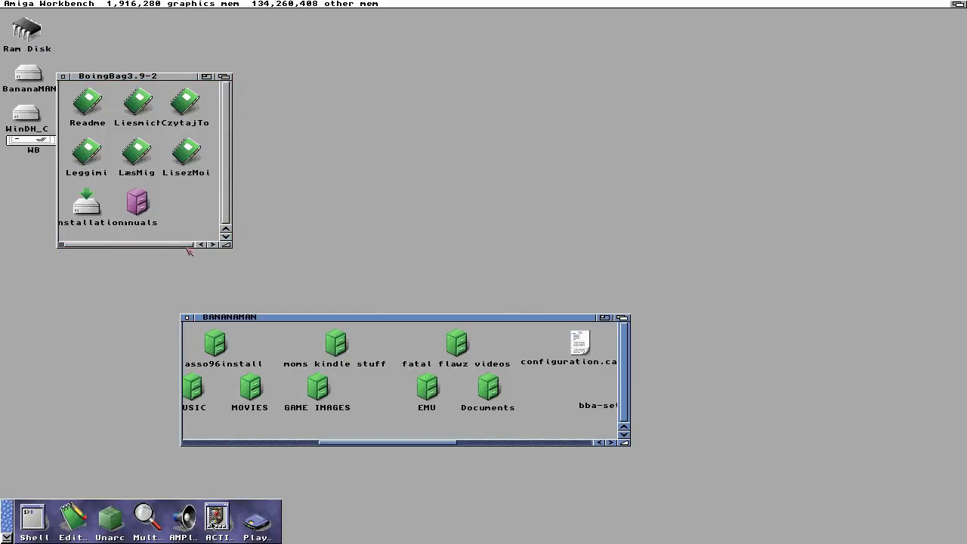
pyautogui.click(189, 317)
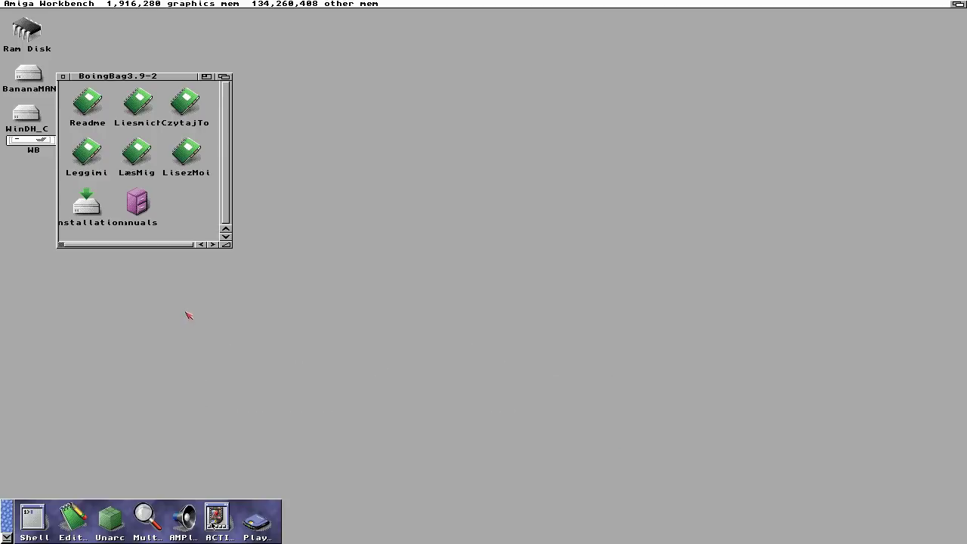
pyautogui.click(192, 213)
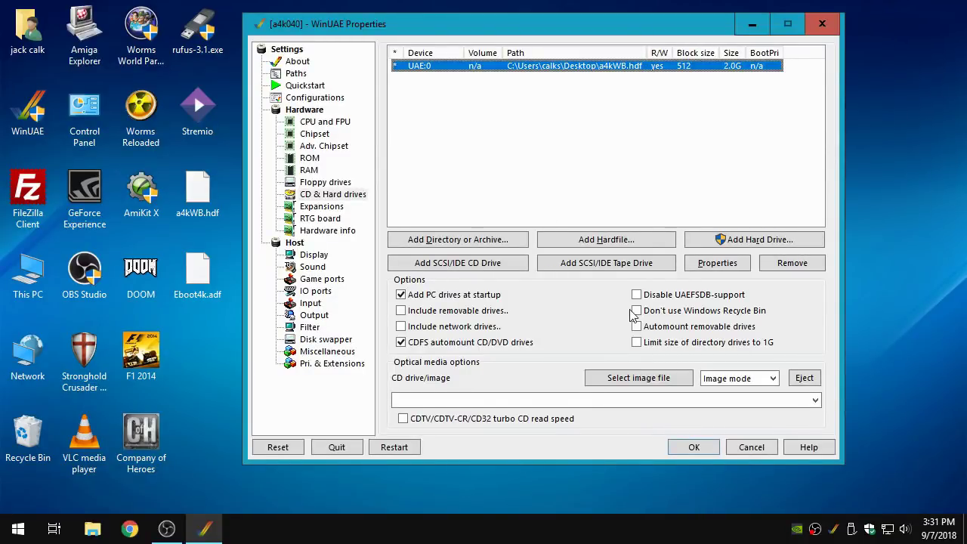
# Insert AmigaOS39-2018.iso as the CD image and return to the emulated Workbench.
pyautogui.click(664, 377)
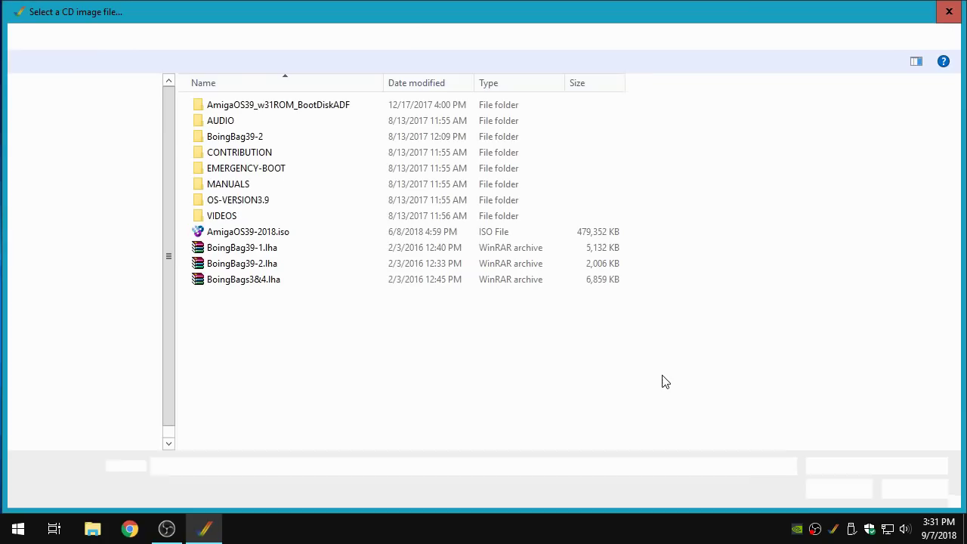
pyautogui.doubleClick(273, 232)
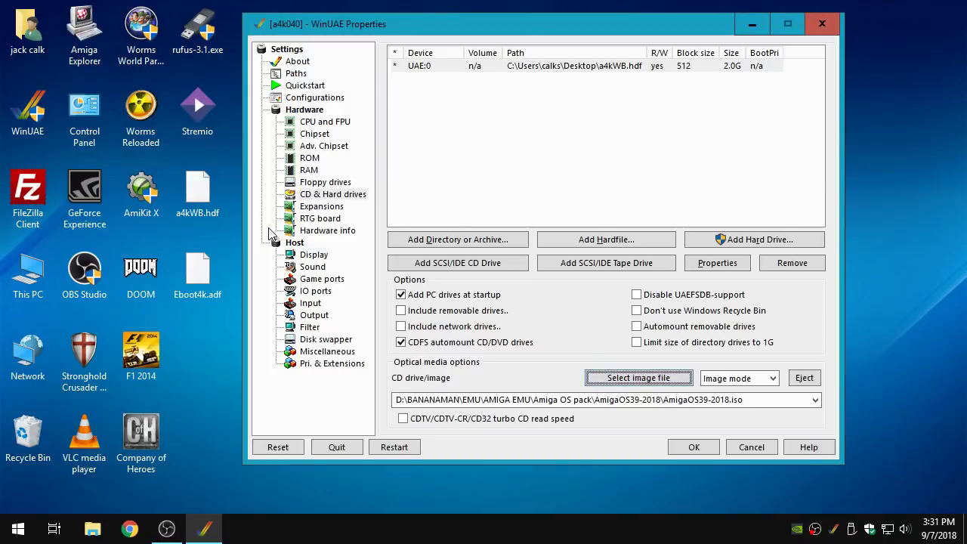
pyautogui.click(703, 449)
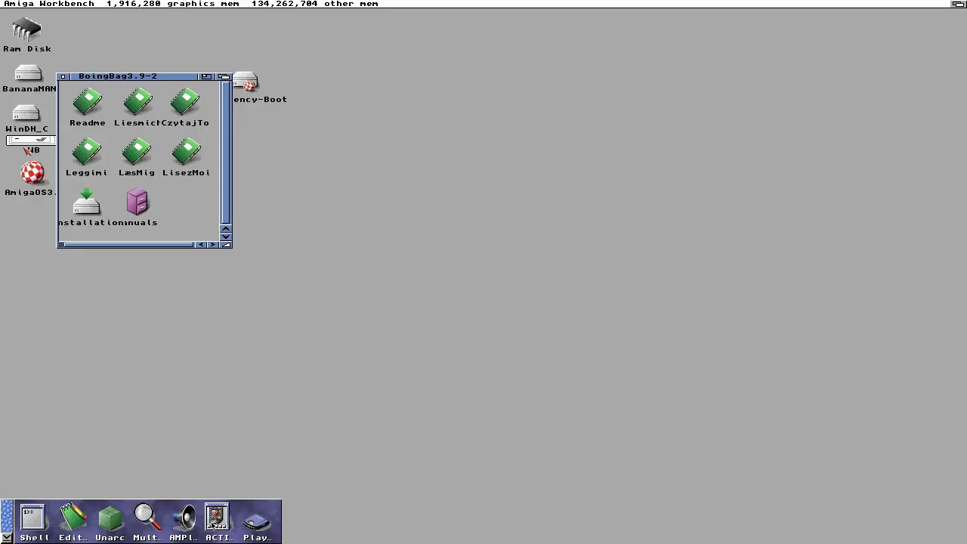
# Launch the BoingBag3.9-2 installer and install Boing Bag 2 in Intermediate User mode on the WB: partition.
pyautogui.moveTo(101, 75); pyautogui.dragTo(390, 155)
pyautogui.doubleClick(382, 291)
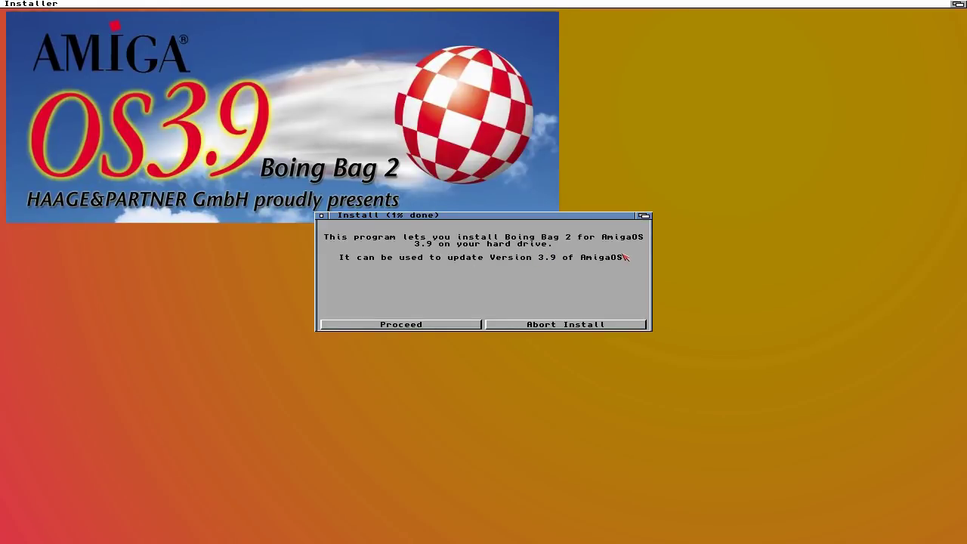
pyautogui.click(445, 326)
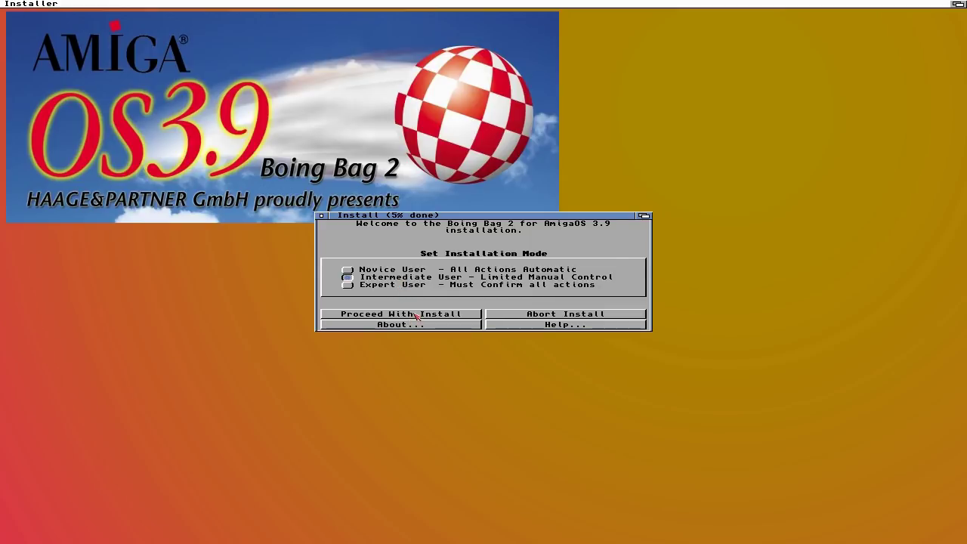
pyautogui.click(416, 315)
pyautogui.click(418, 314)
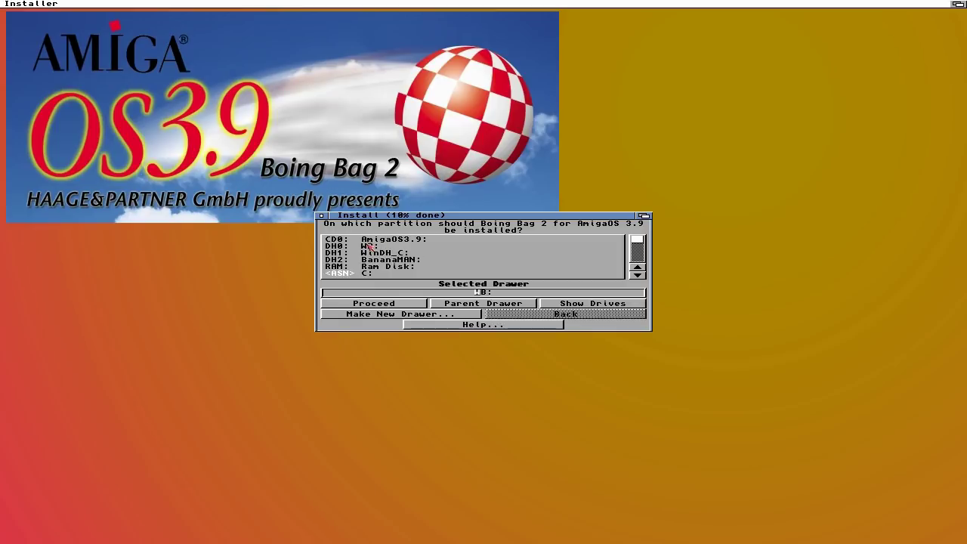
pyautogui.click(407, 303)
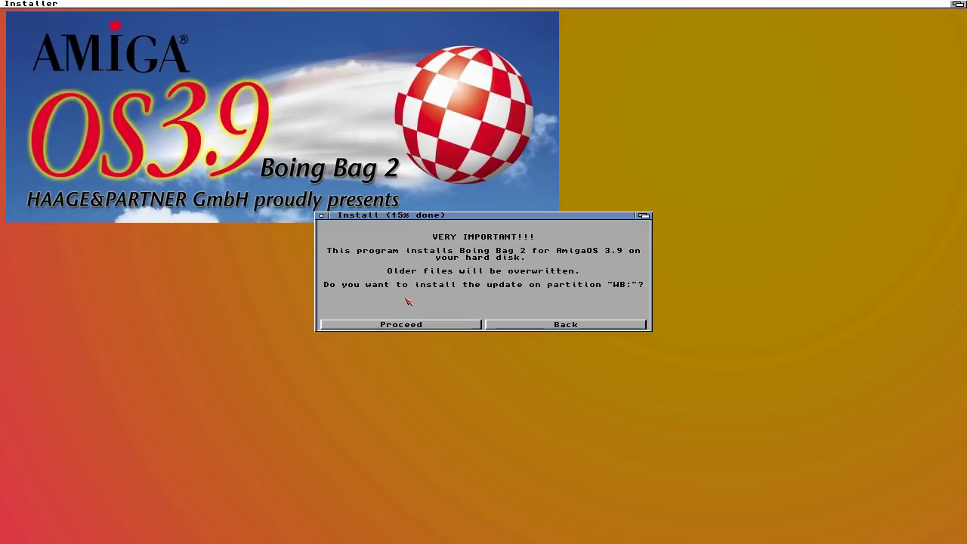
pyautogui.click(449, 325)
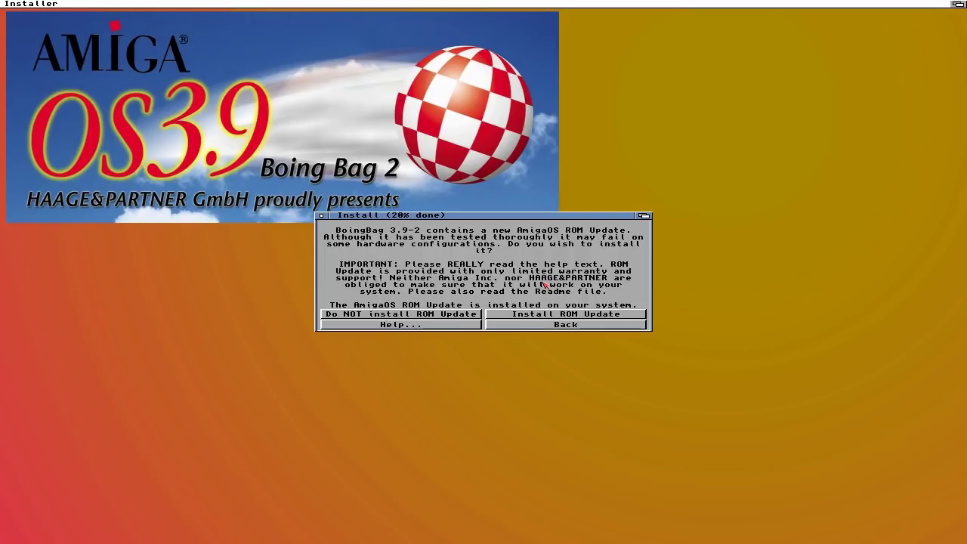
# Decline the ROM Update, finish the Boing Bag 2 installation and close the BoingBag3.9-2 window.
pyautogui.click(448, 317)
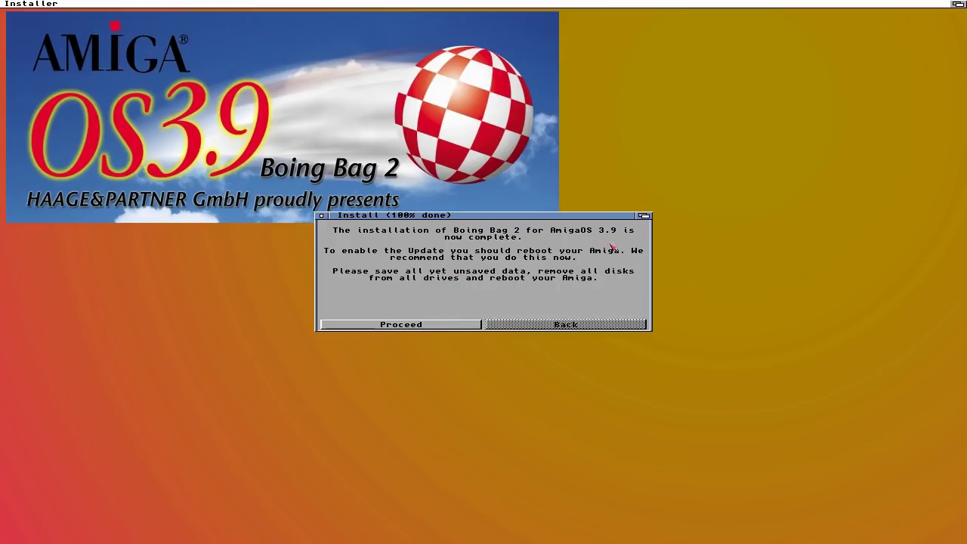
pyautogui.click(424, 325)
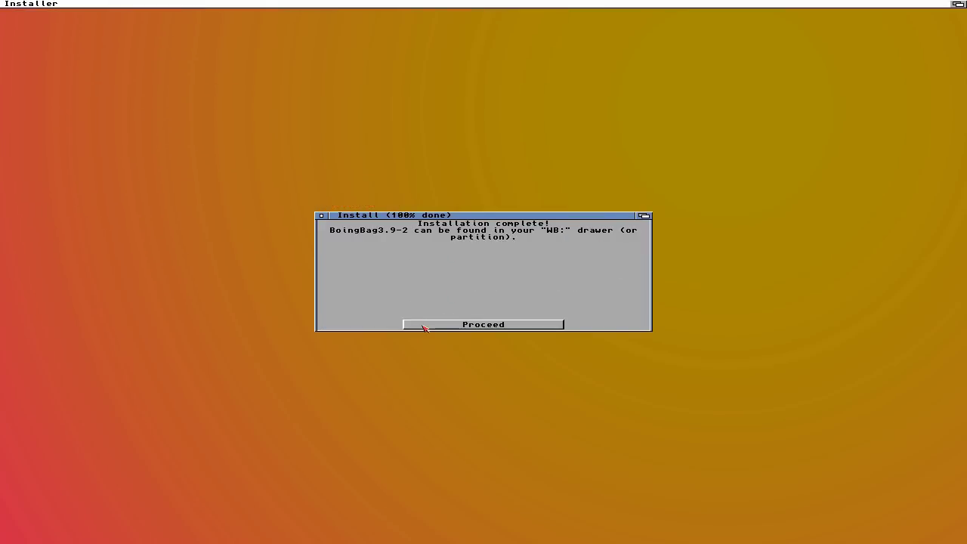
pyautogui.click(424, 327)
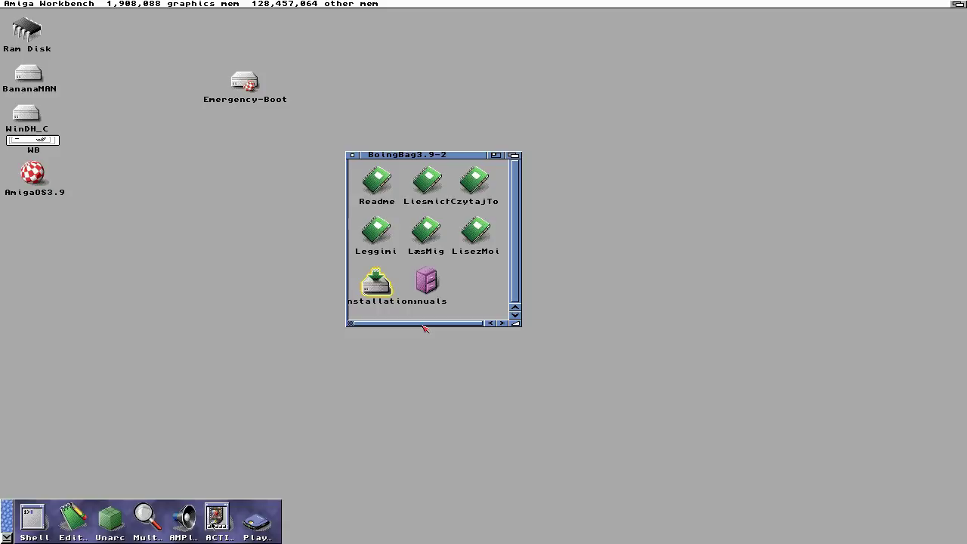
pyautogui.click(352, 155)
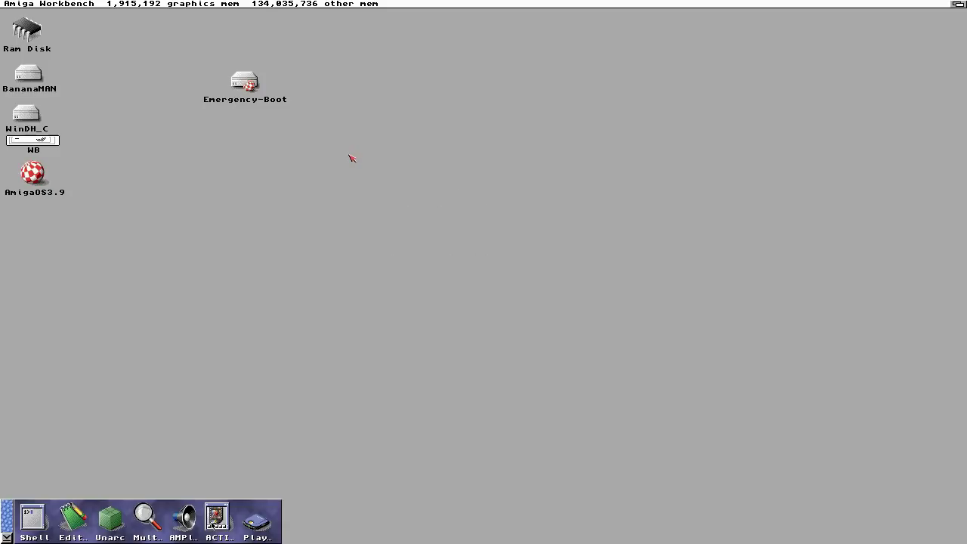
# Reboot the Amiga and eject the AmigaOS39-2018.iso CD image in the emulator's drive settings.
pyautogui.press('ctrl+Super_L+Super_R')
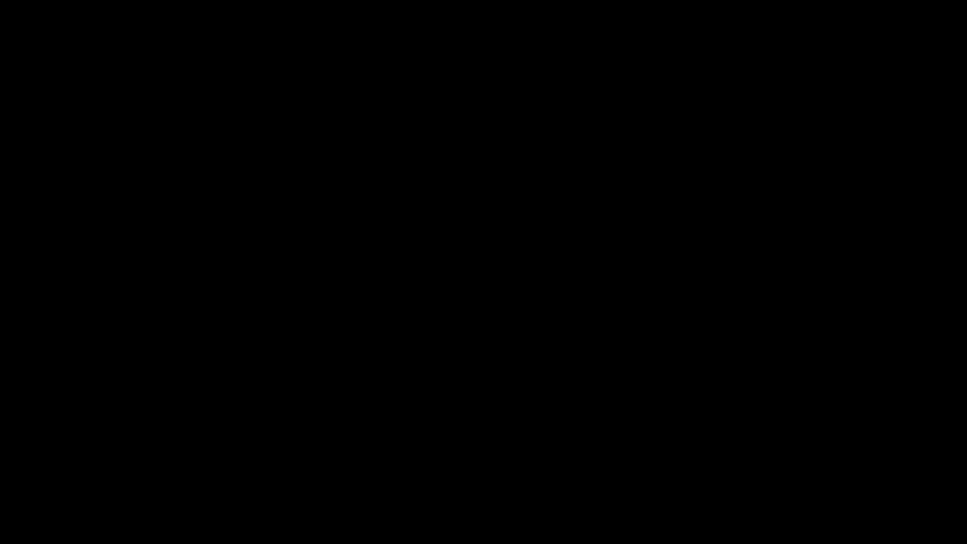
pyautogui.press('F12')
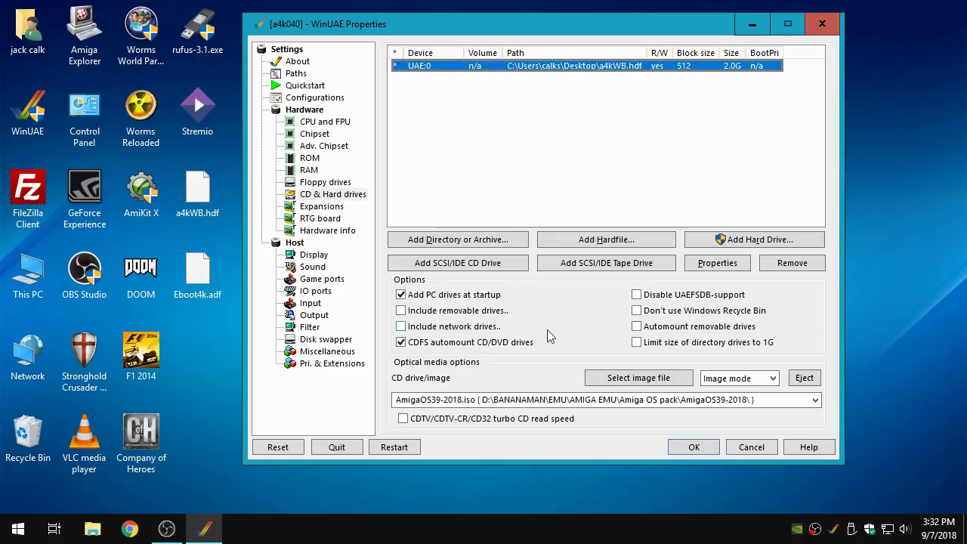
pyautogui.click(805, 379)
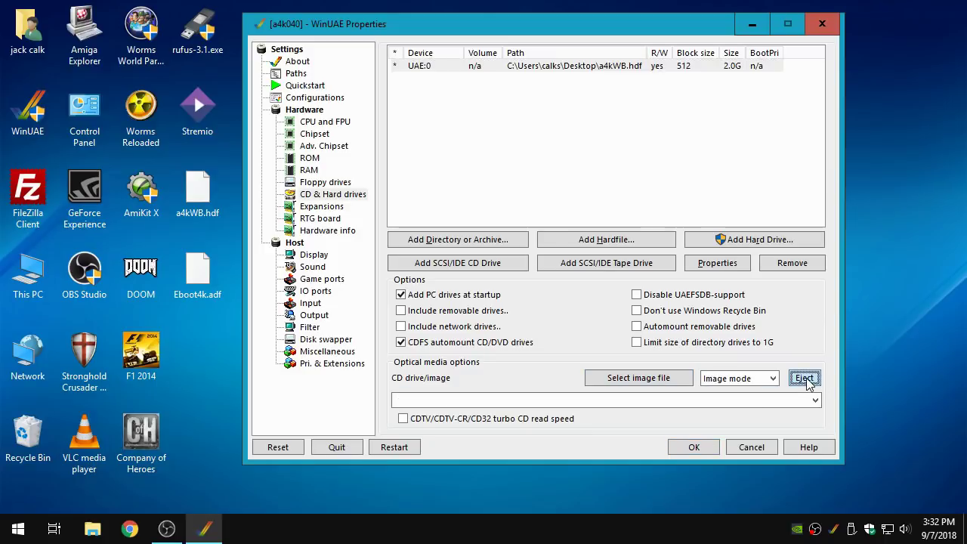
pyautogui.click(697, 447)
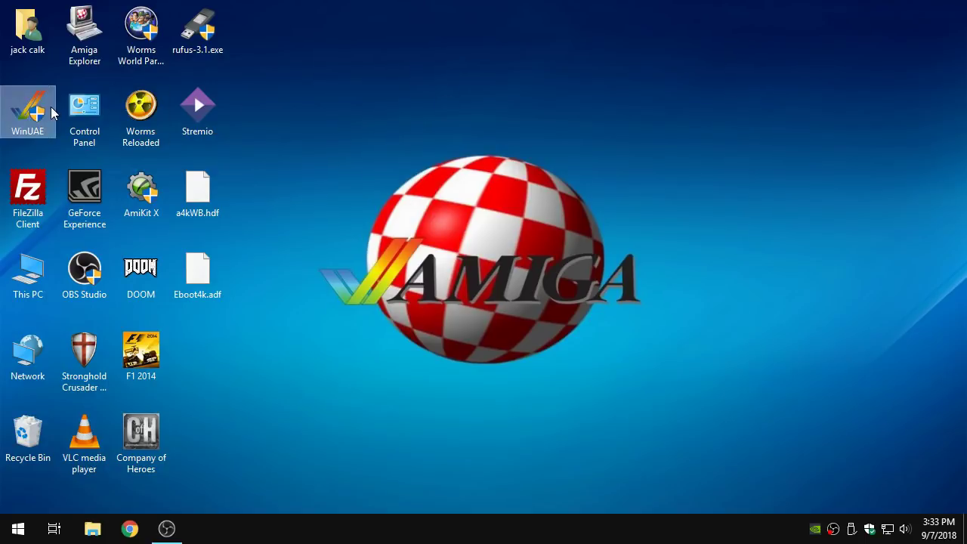
# Relaunch WinUAE, load the a4k040 configuration, check its CD and hard drive settings and start the emulation.
pyautogui.click(31, 114)
pyautogui.doubleClick(31, 114)
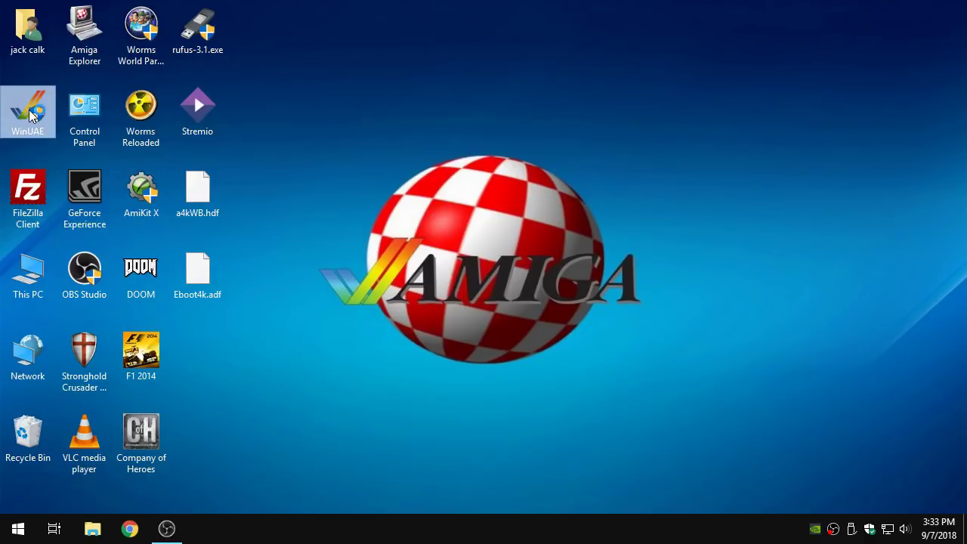
pyautogui.click(408, 89)
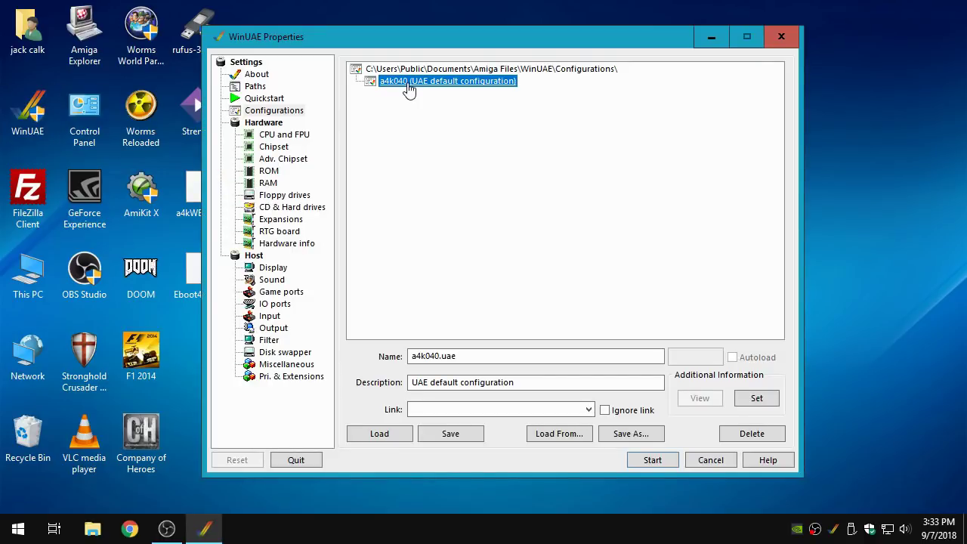
pyautogui.click(404, 434)
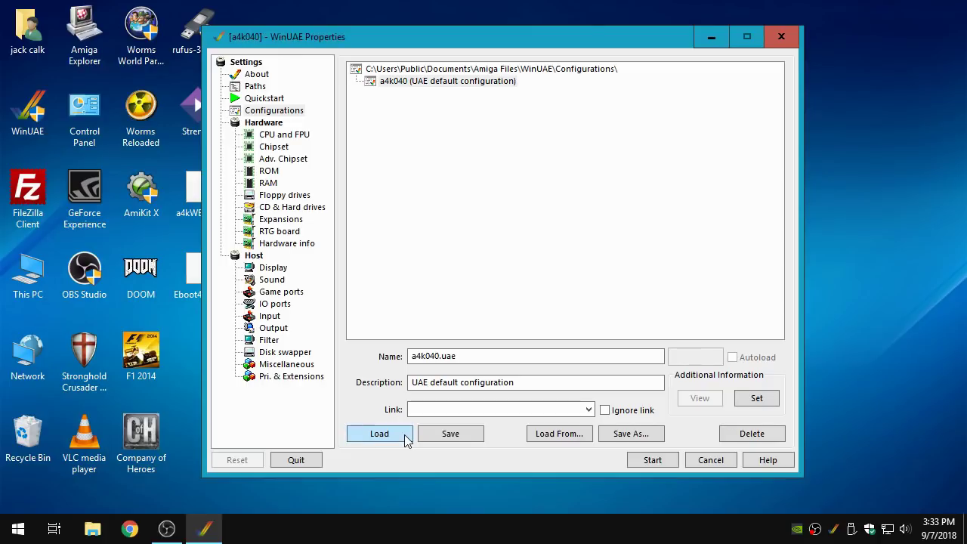
pyautogui.click(417, 83)
pyautogui.click(316, 208)
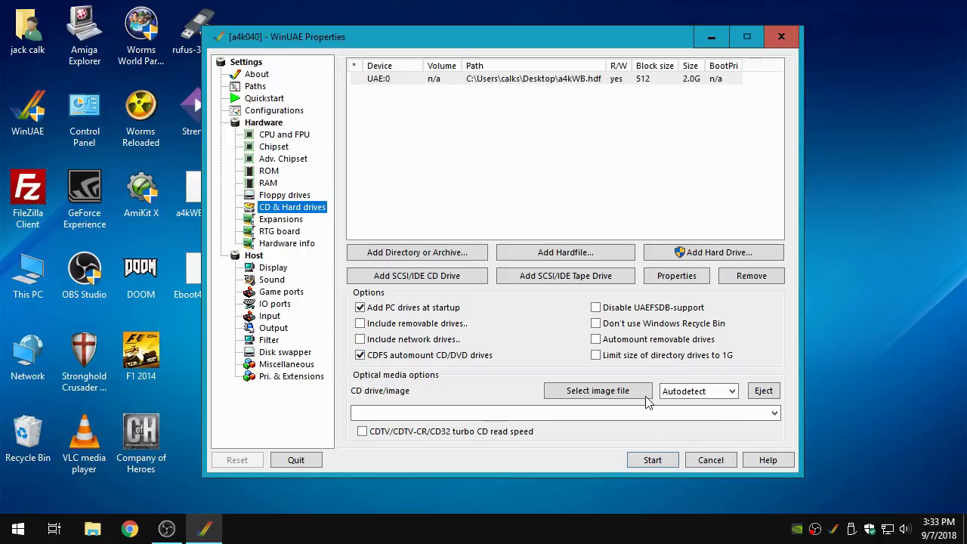
pyautogui.click(650, 460)
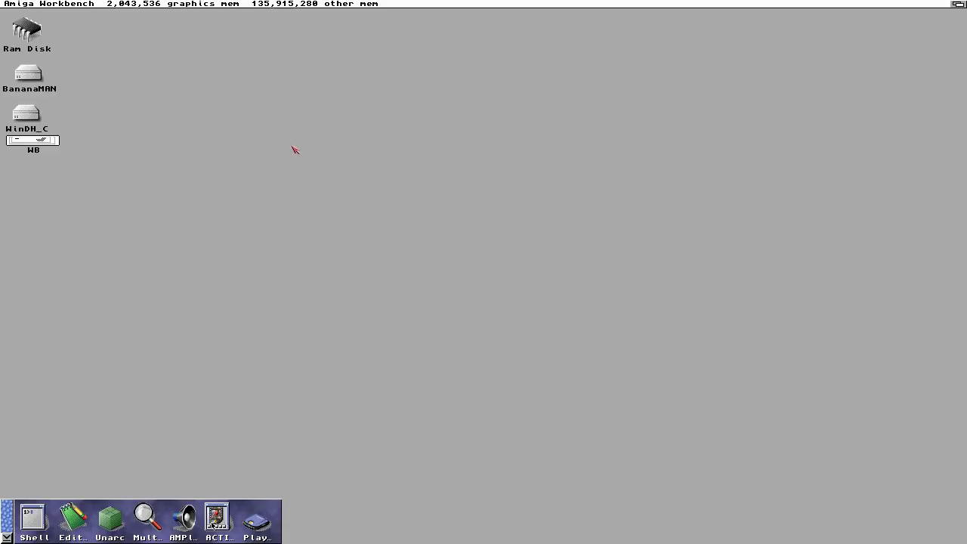
# Move the program dock to the lower-right corner of the Workbench screen.
pyautogui.moveTo(7, 535); pyautogui.dragTo(693, 535)
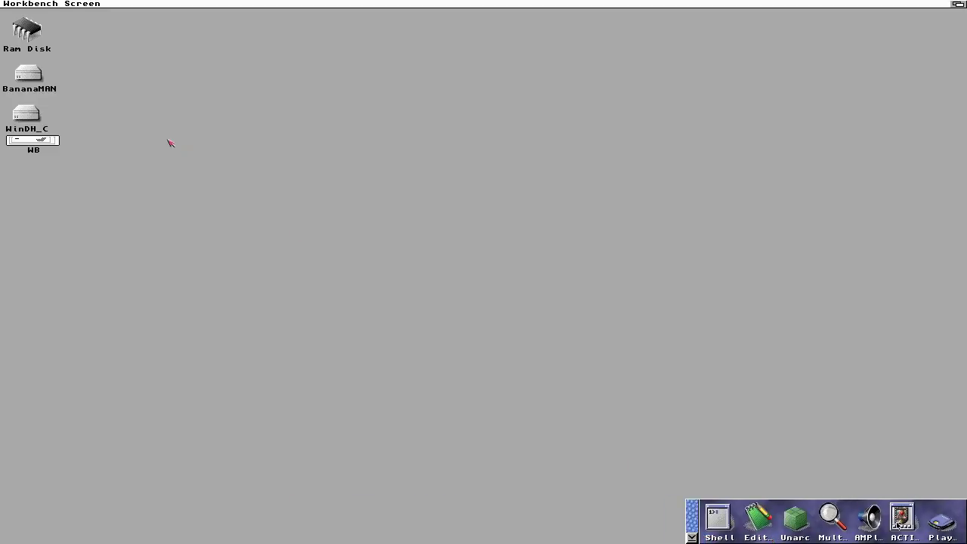
pyautogui.click(52, 145)
pyautogui.click(154, 104)
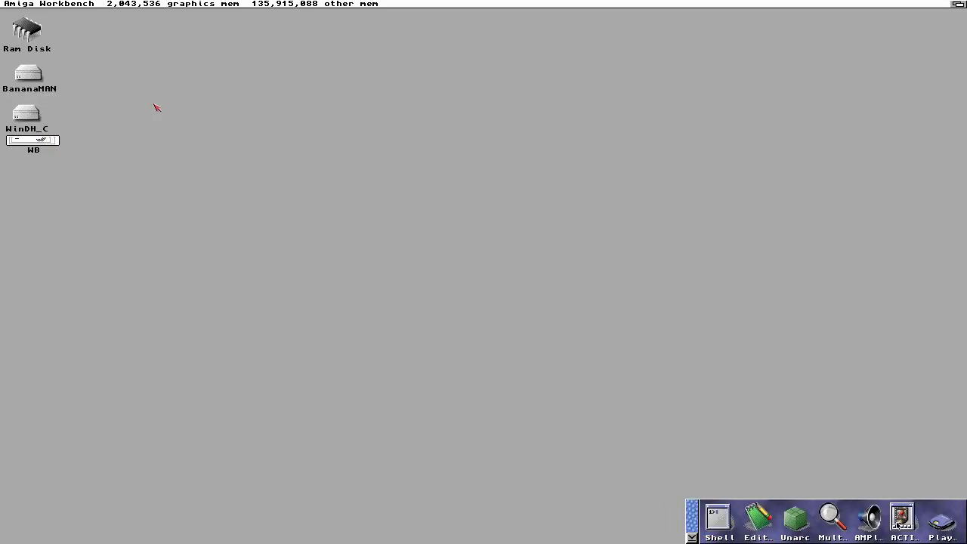